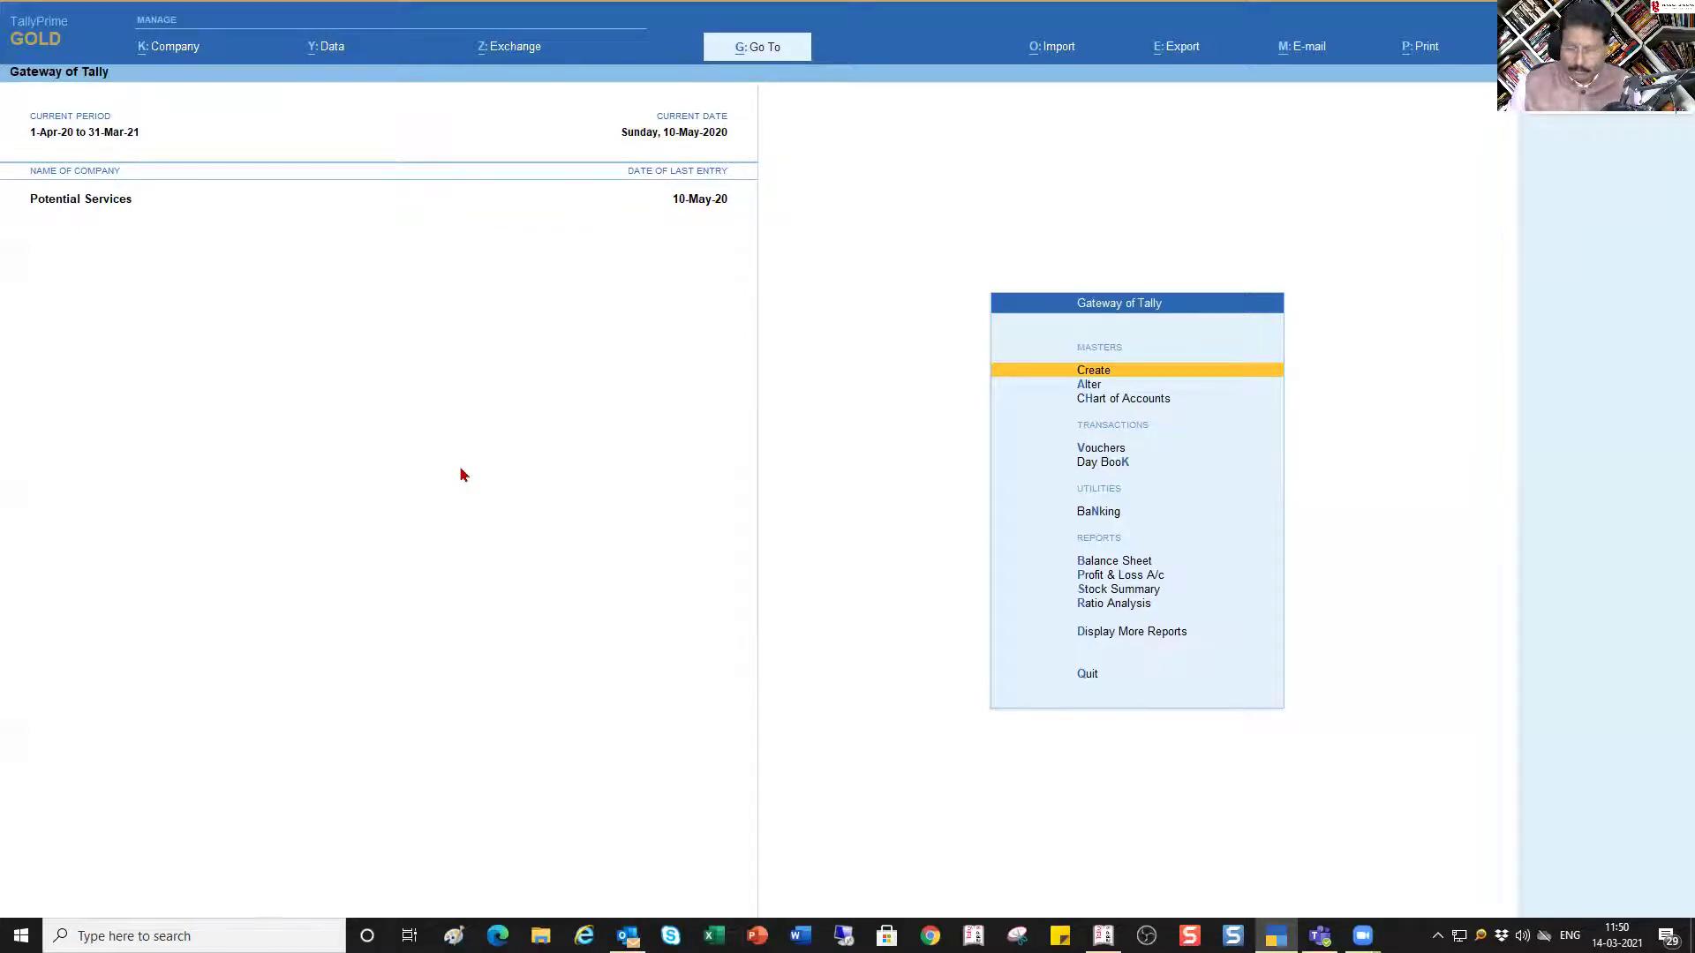
Bring up the list of voucher types available for master alteration
key("Down")
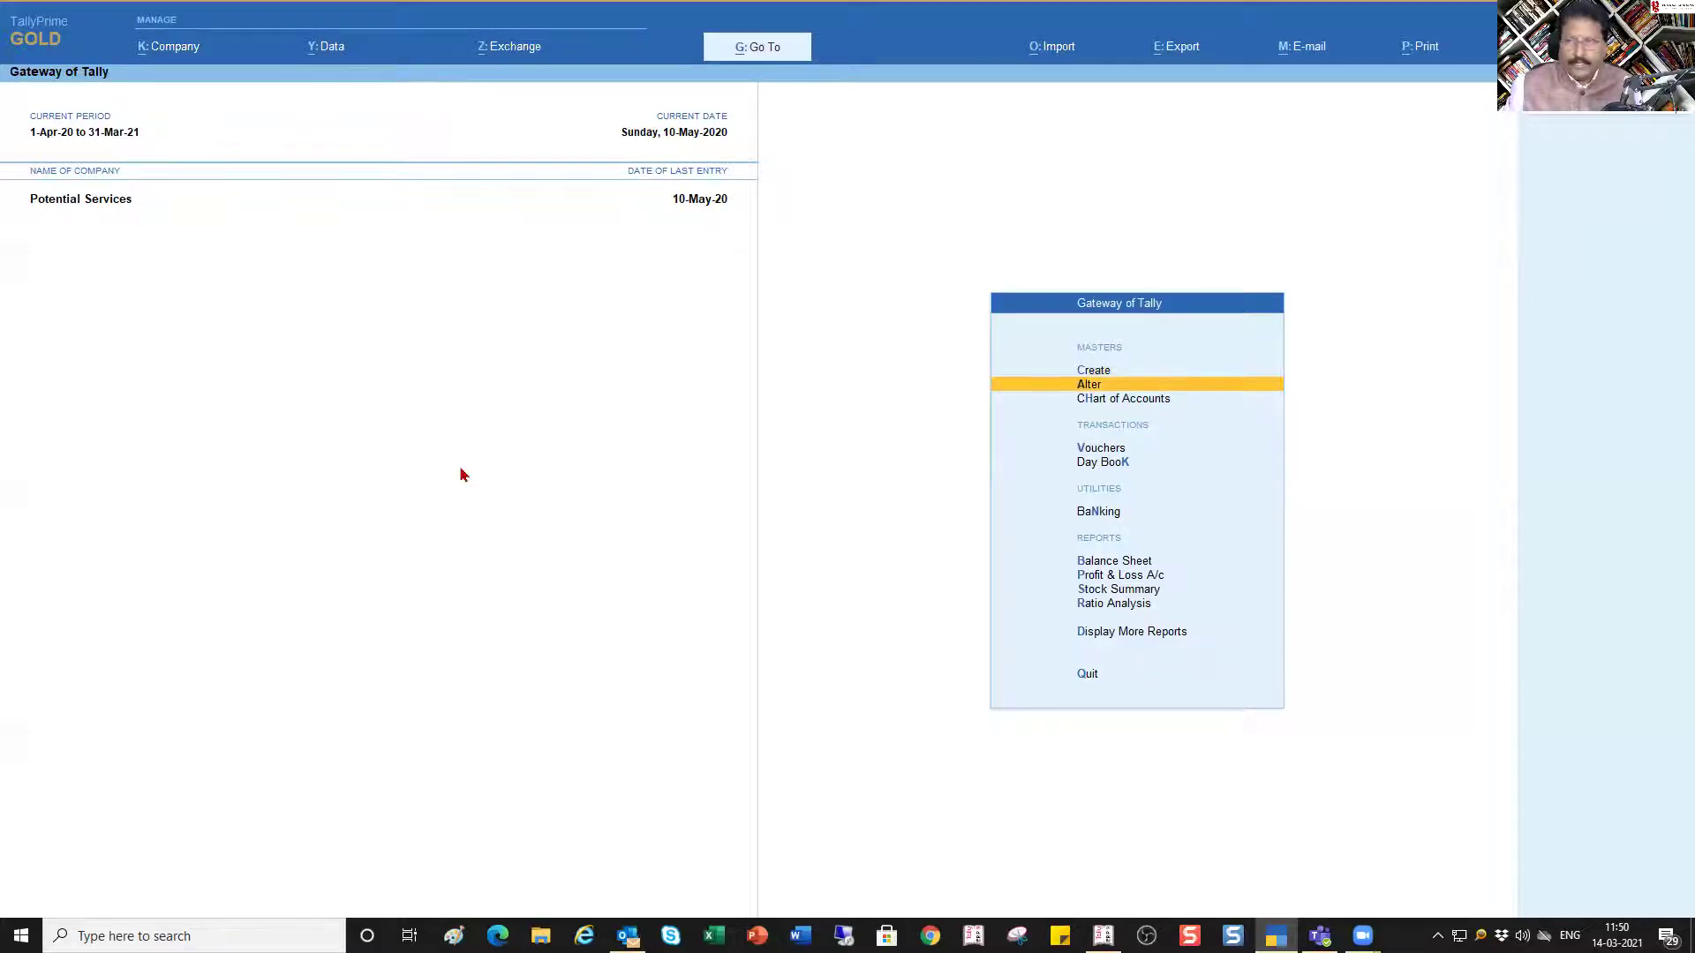
key("Return")
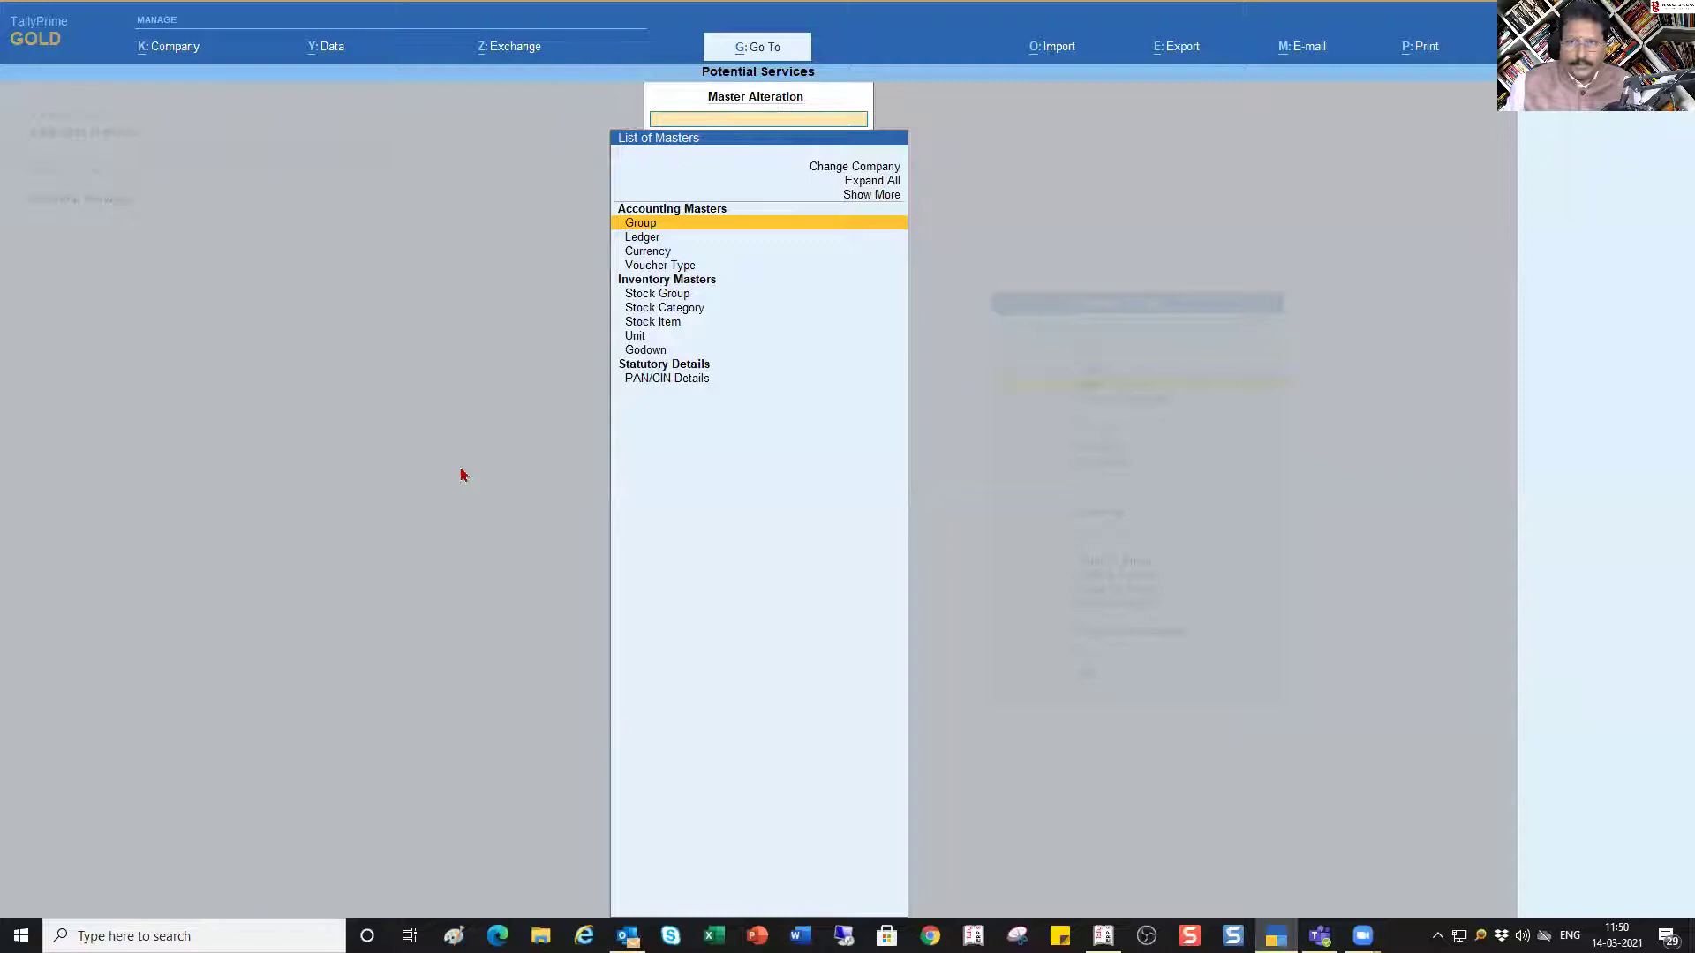
key("Down")
key("Down")
key("Down")
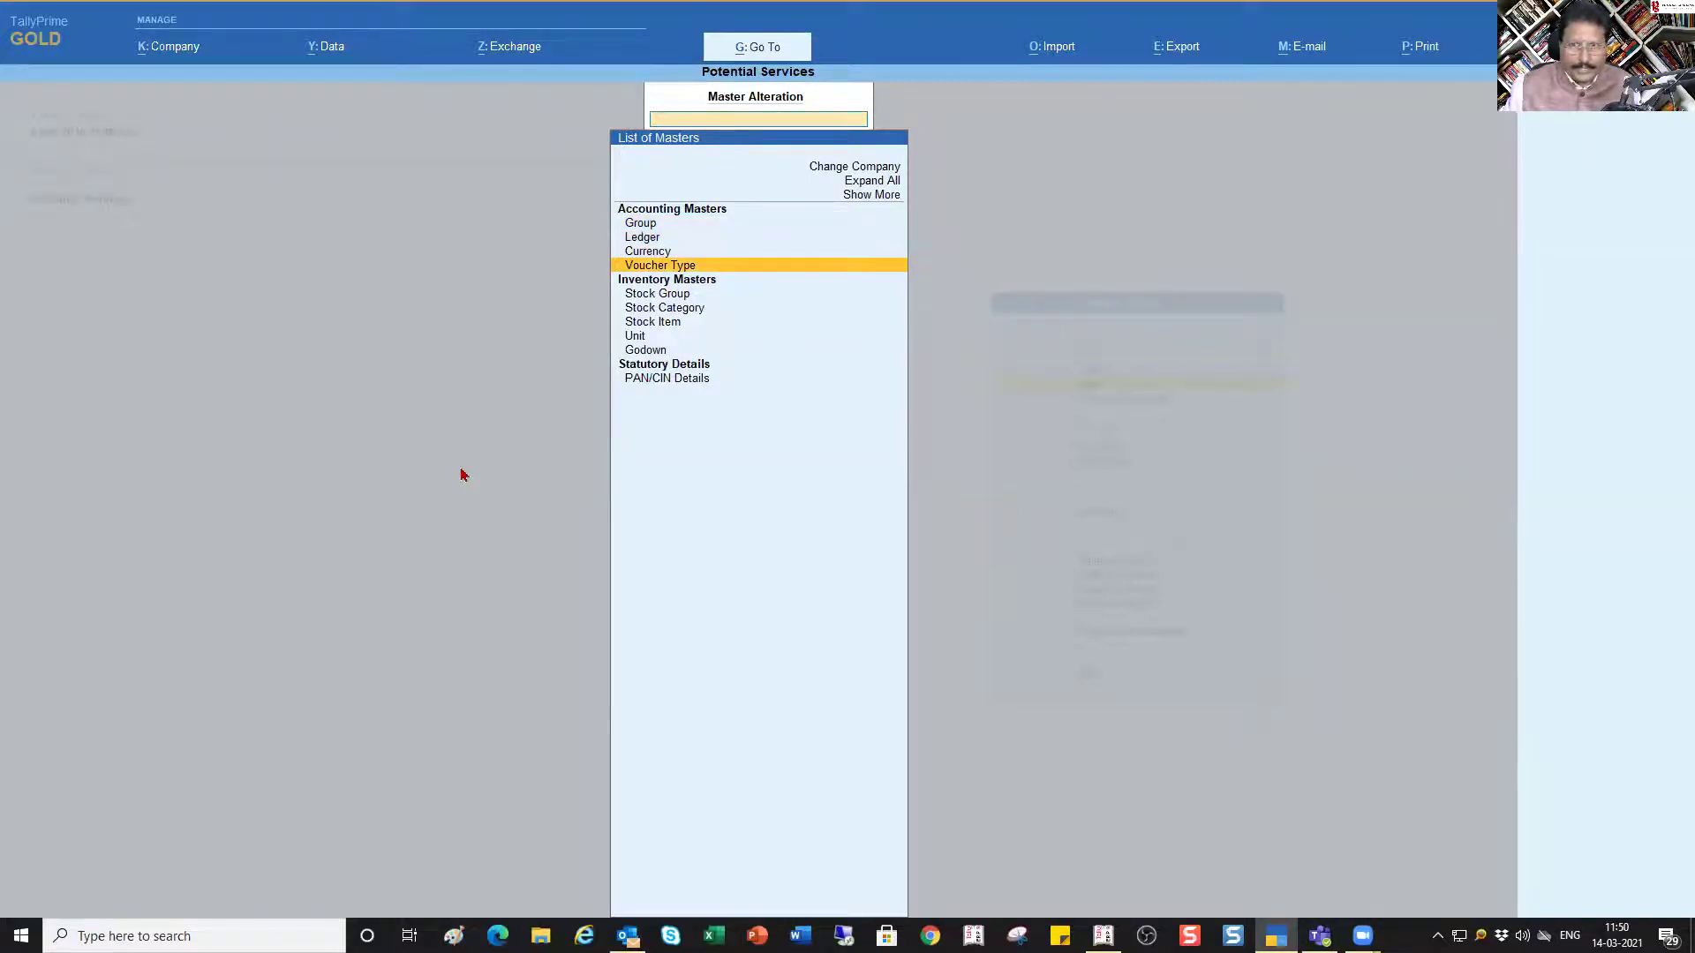
key("Return")
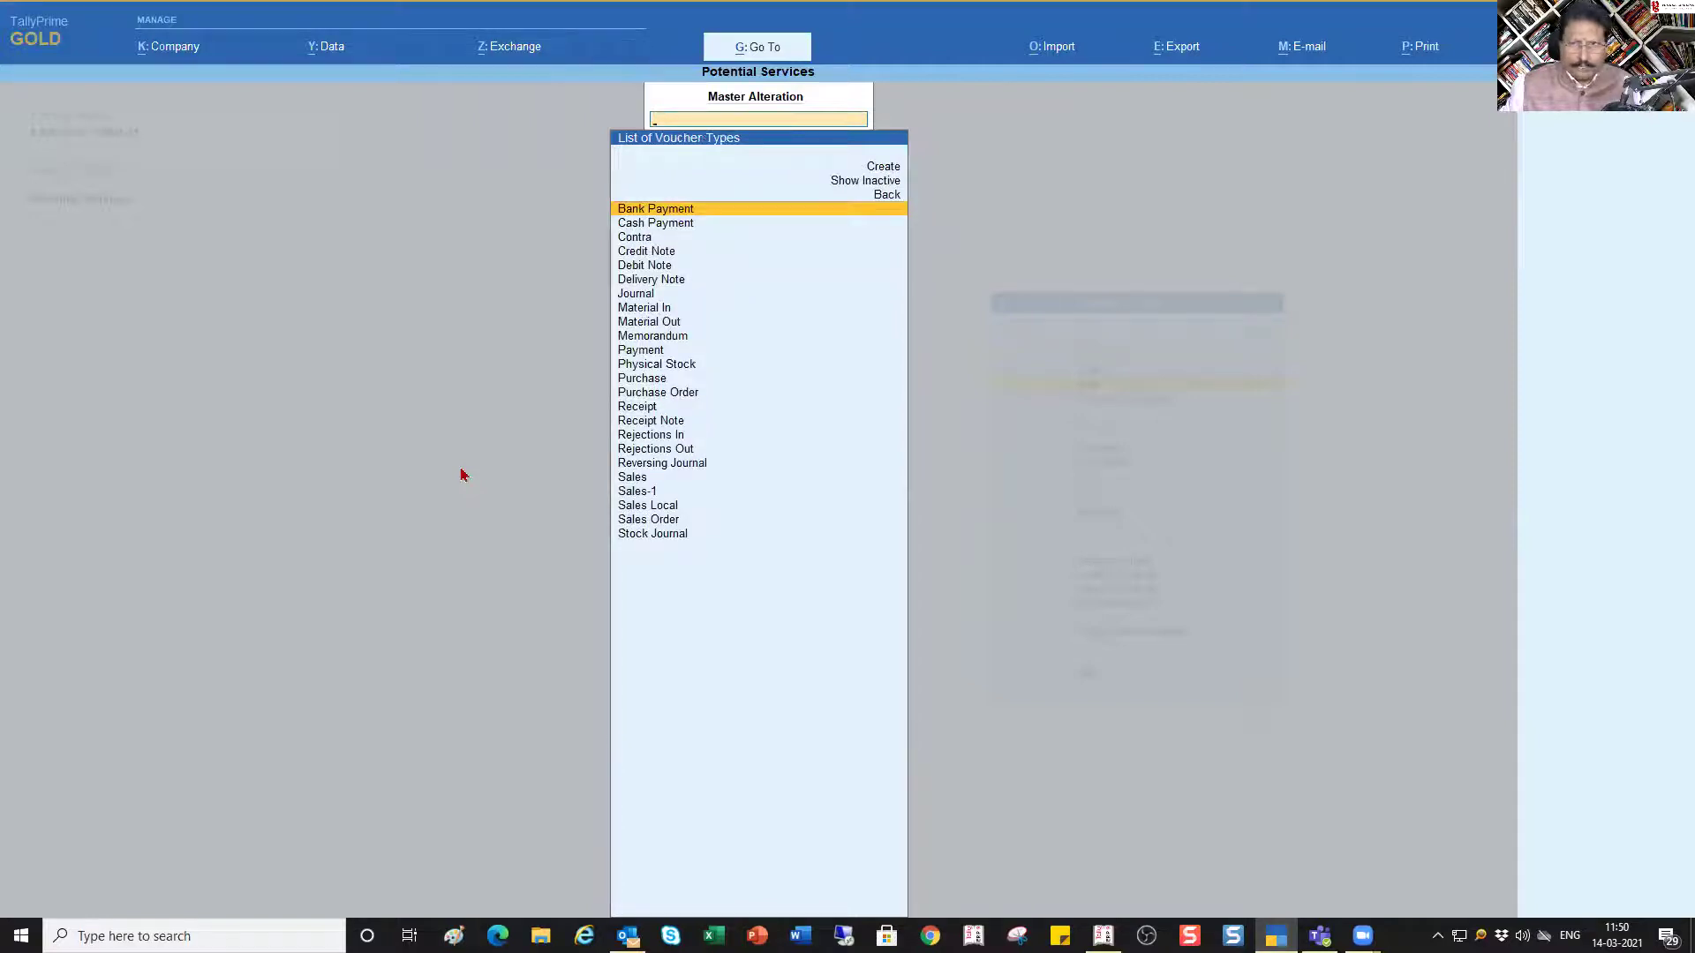
Open the Sales-1 voucher type for alteration
key("Down")
key("Down")
key("Down")
key("Down")
key("Down")
key("Down")
key("Down")
key("Down")
key("Down")
key("Down")
key("Down")
key("Down")
key("Down")
key("Down")
key("Down")
key("Down")
key("Down")
key("Down")
key("Down")
key("Down")
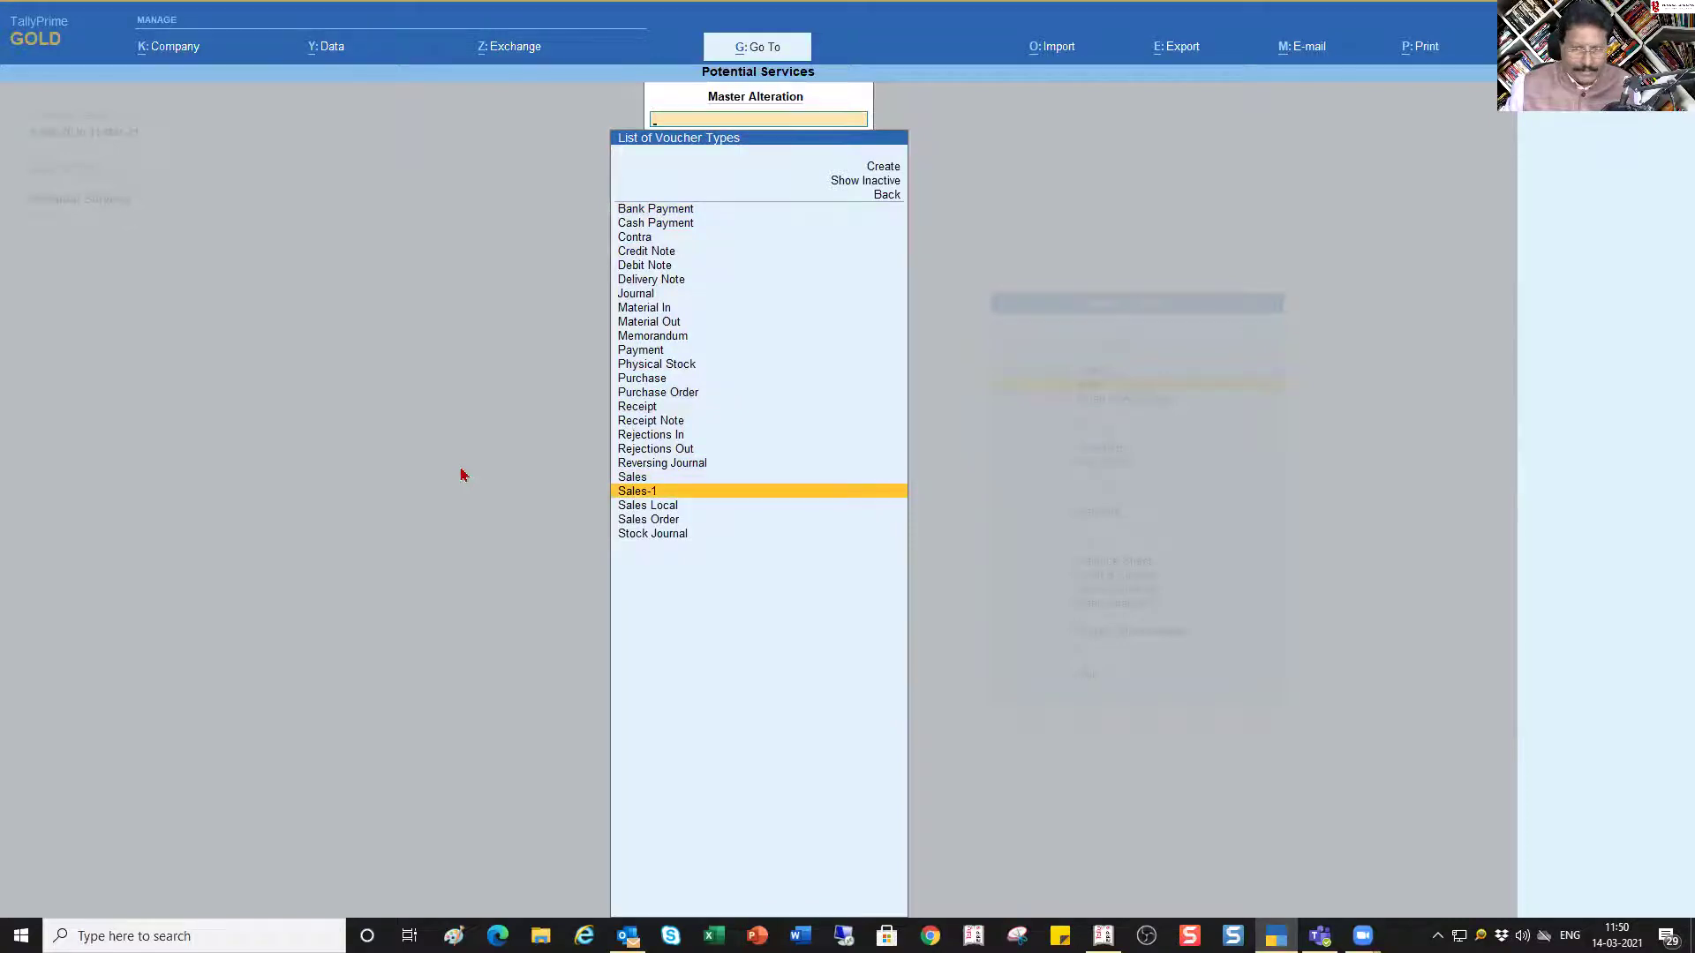
key("Return")
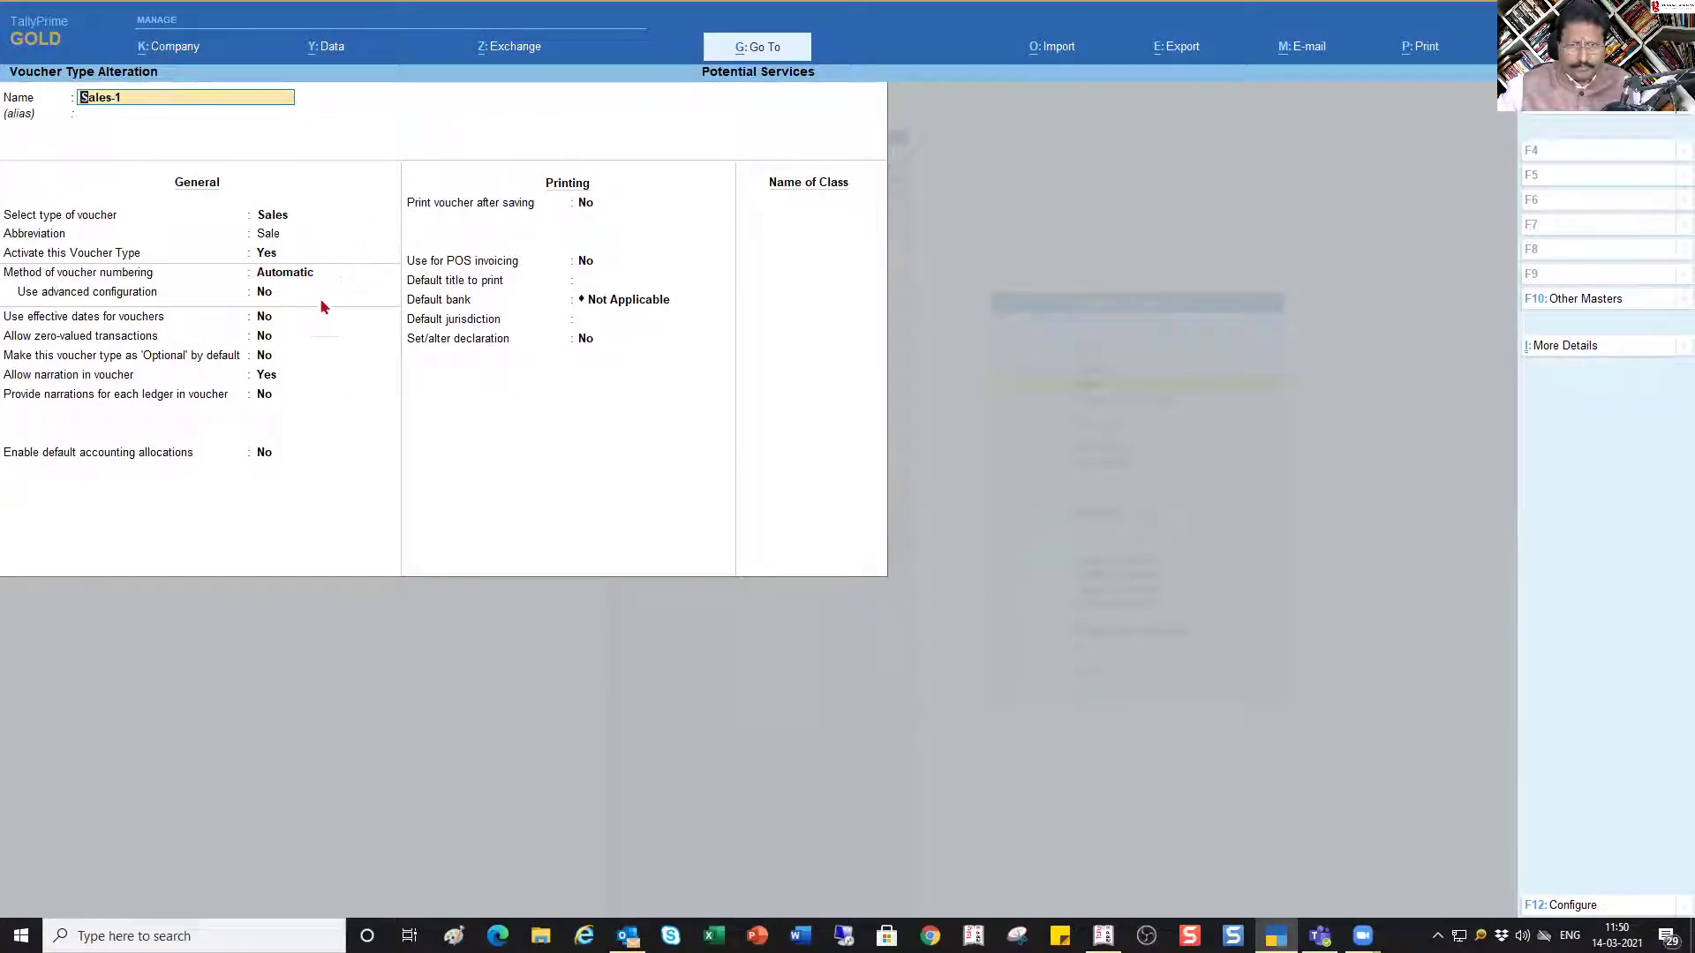
Set the Sales-1 voucher type to print the voucher after saving
left_click(586, 203)
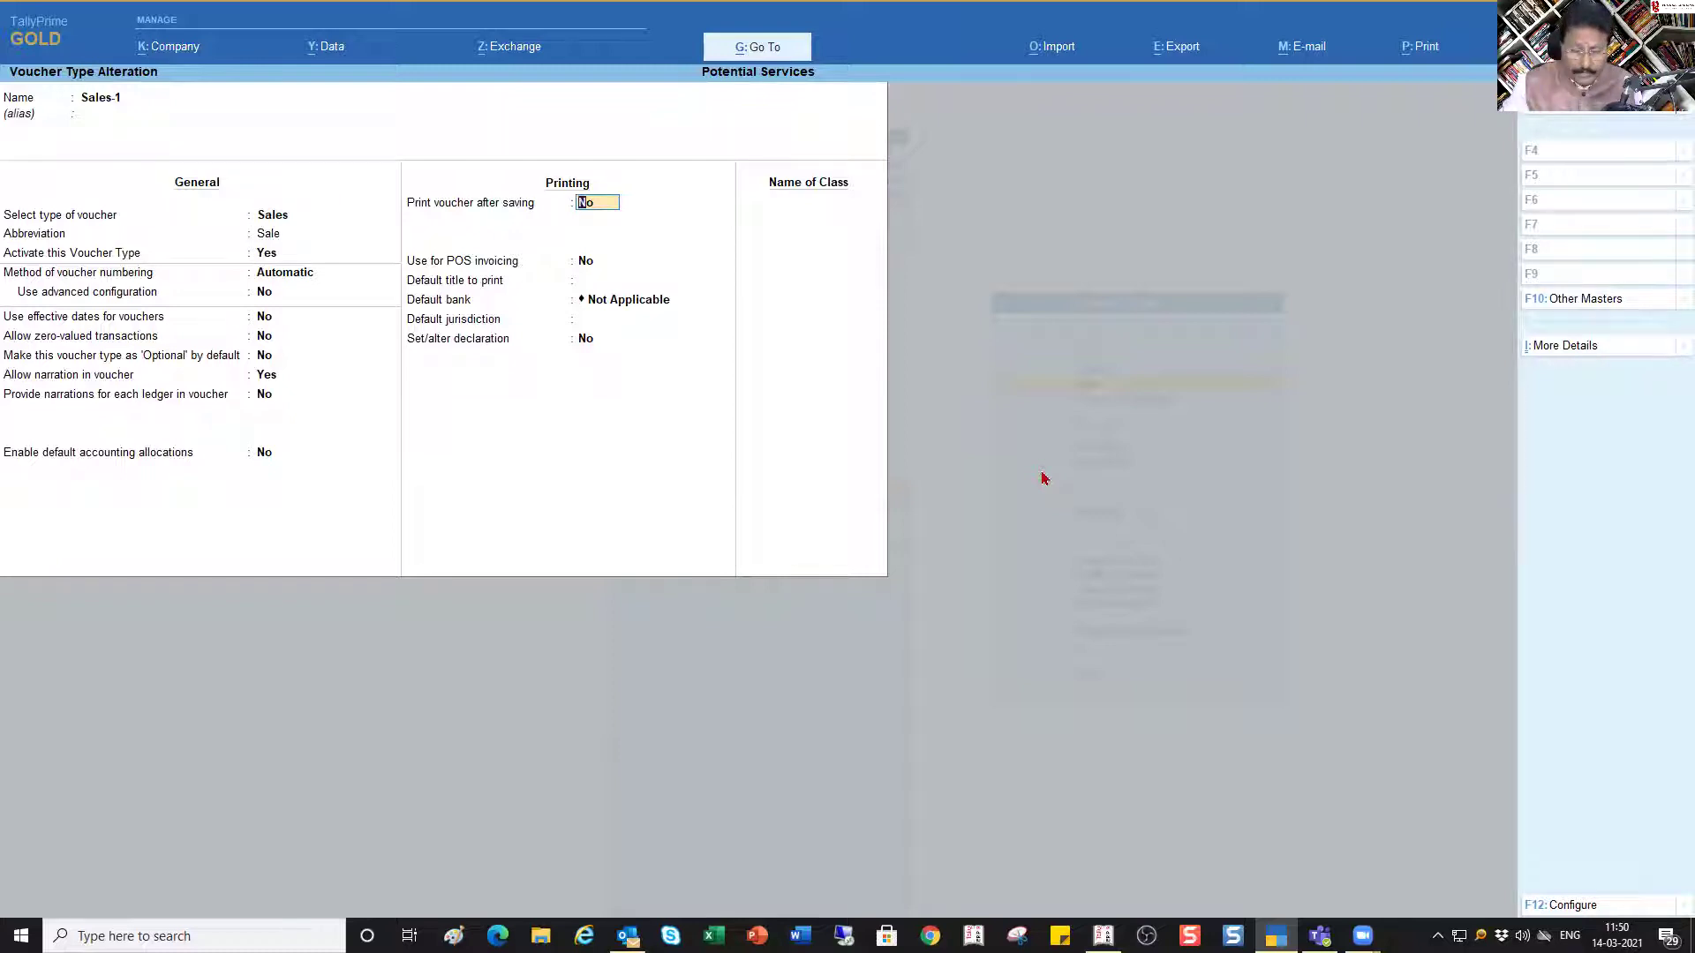
type("y")
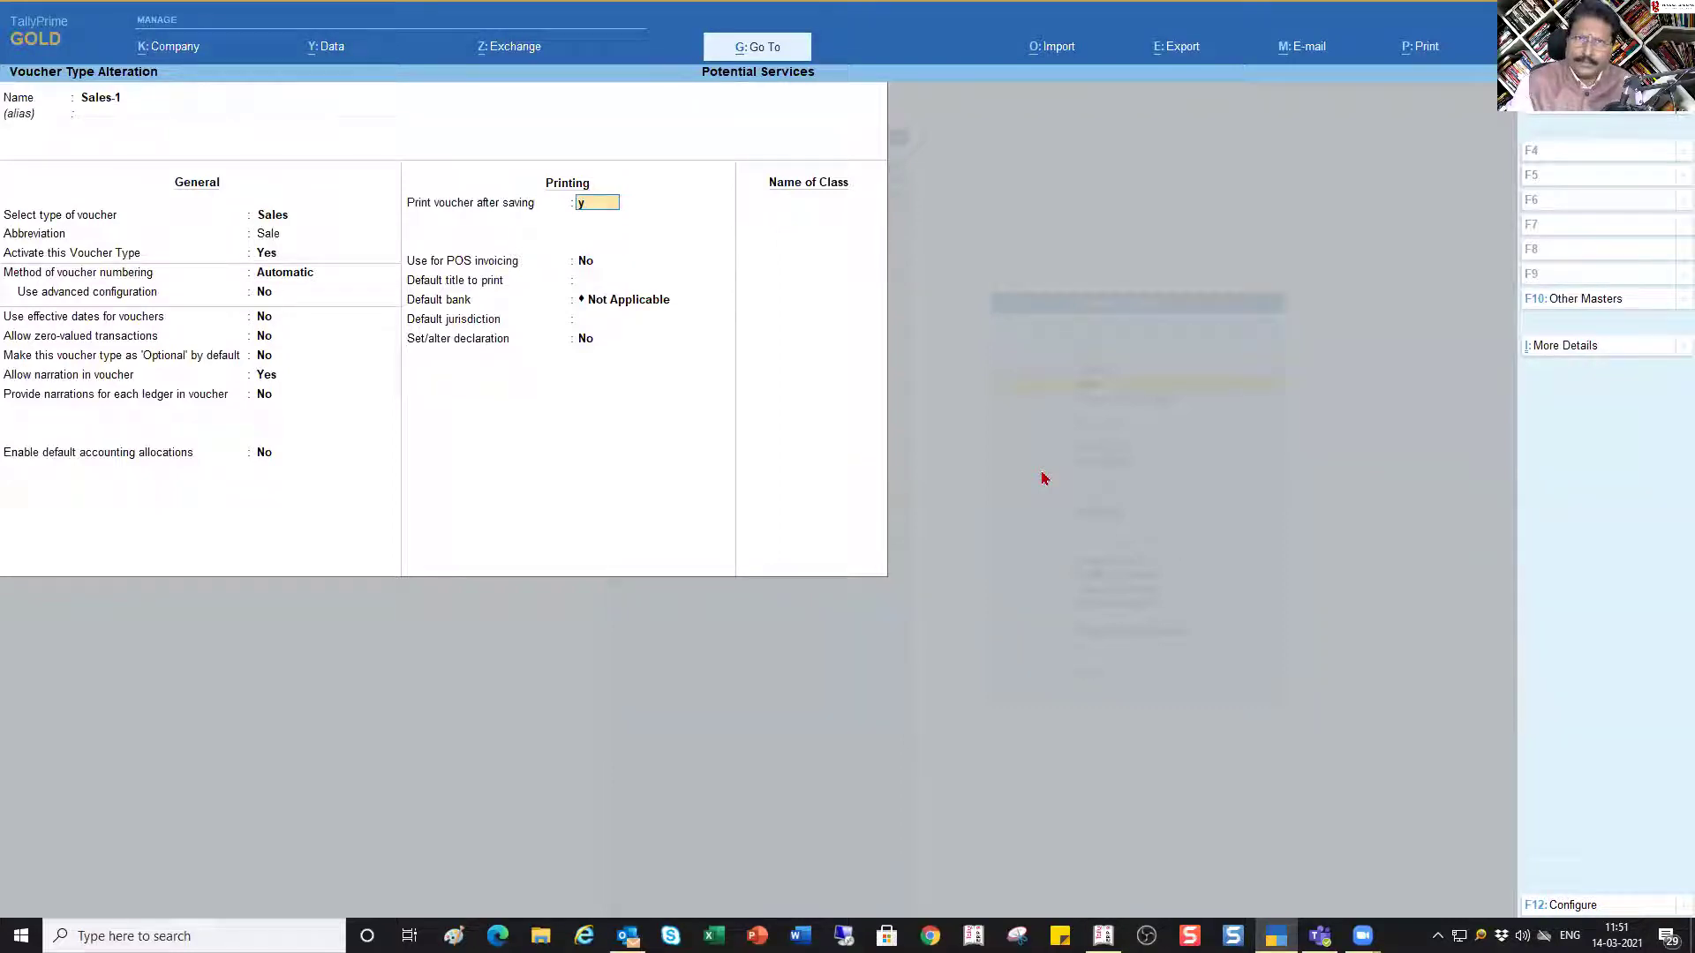
key("Return")
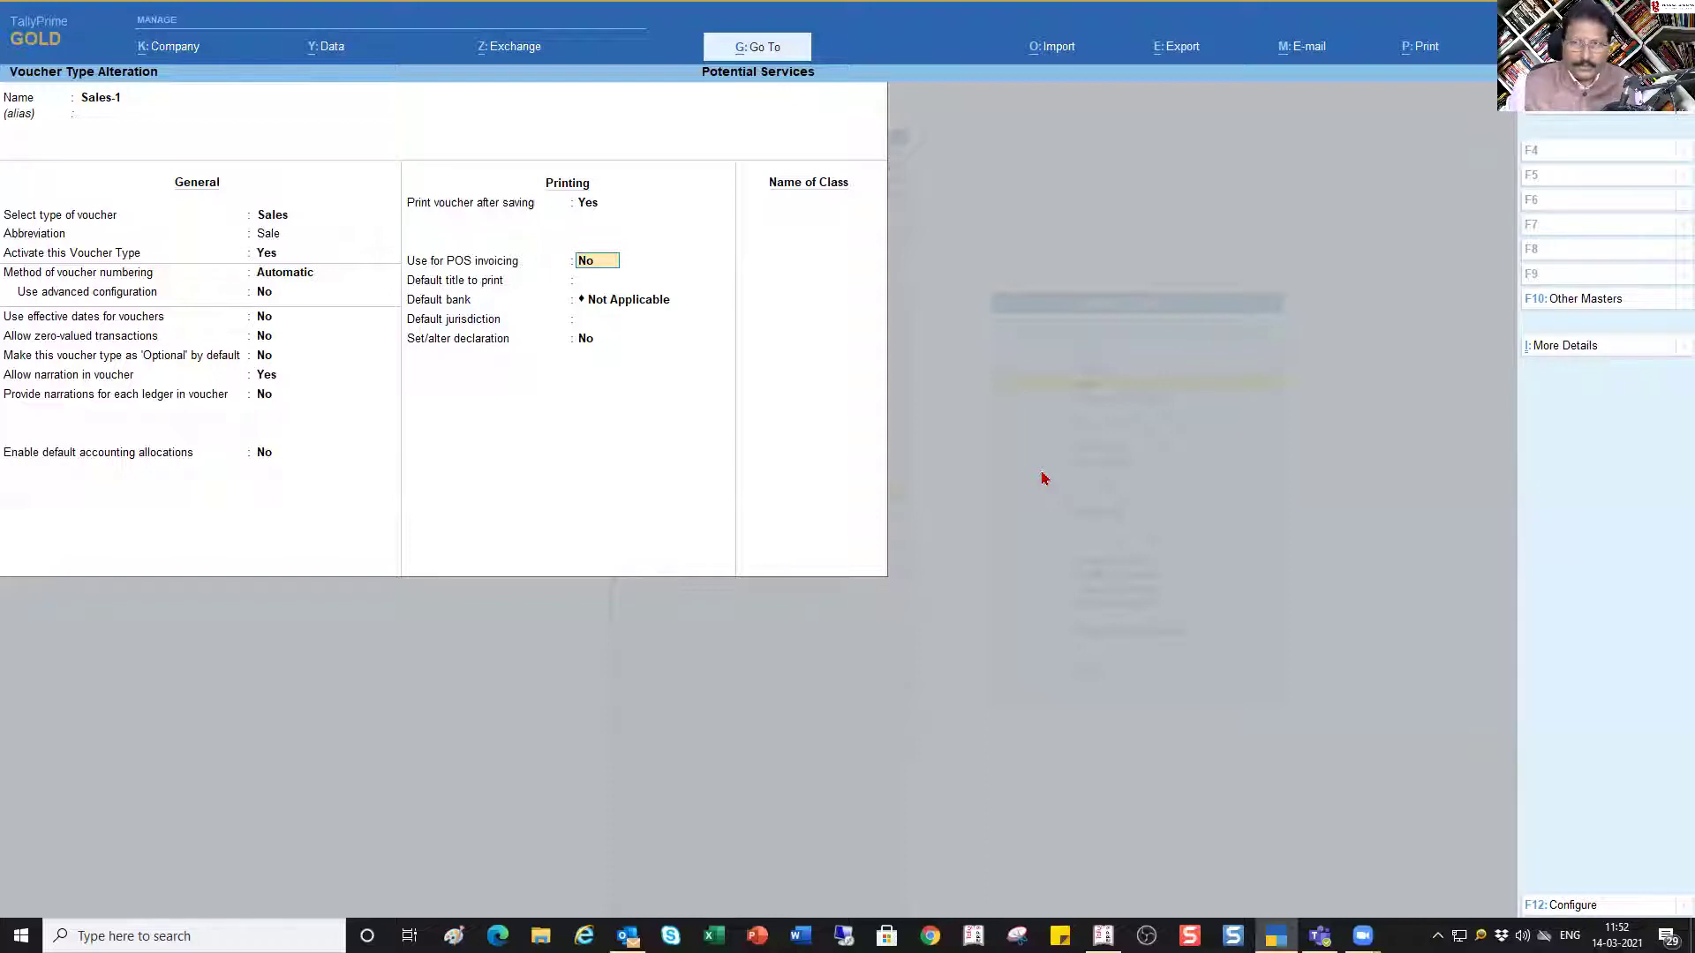
Accept the remaining printing options as they are and add a voucher class named Class-1
key("Return")
key("Return")
key("Return")
key("Return")
key("Return")
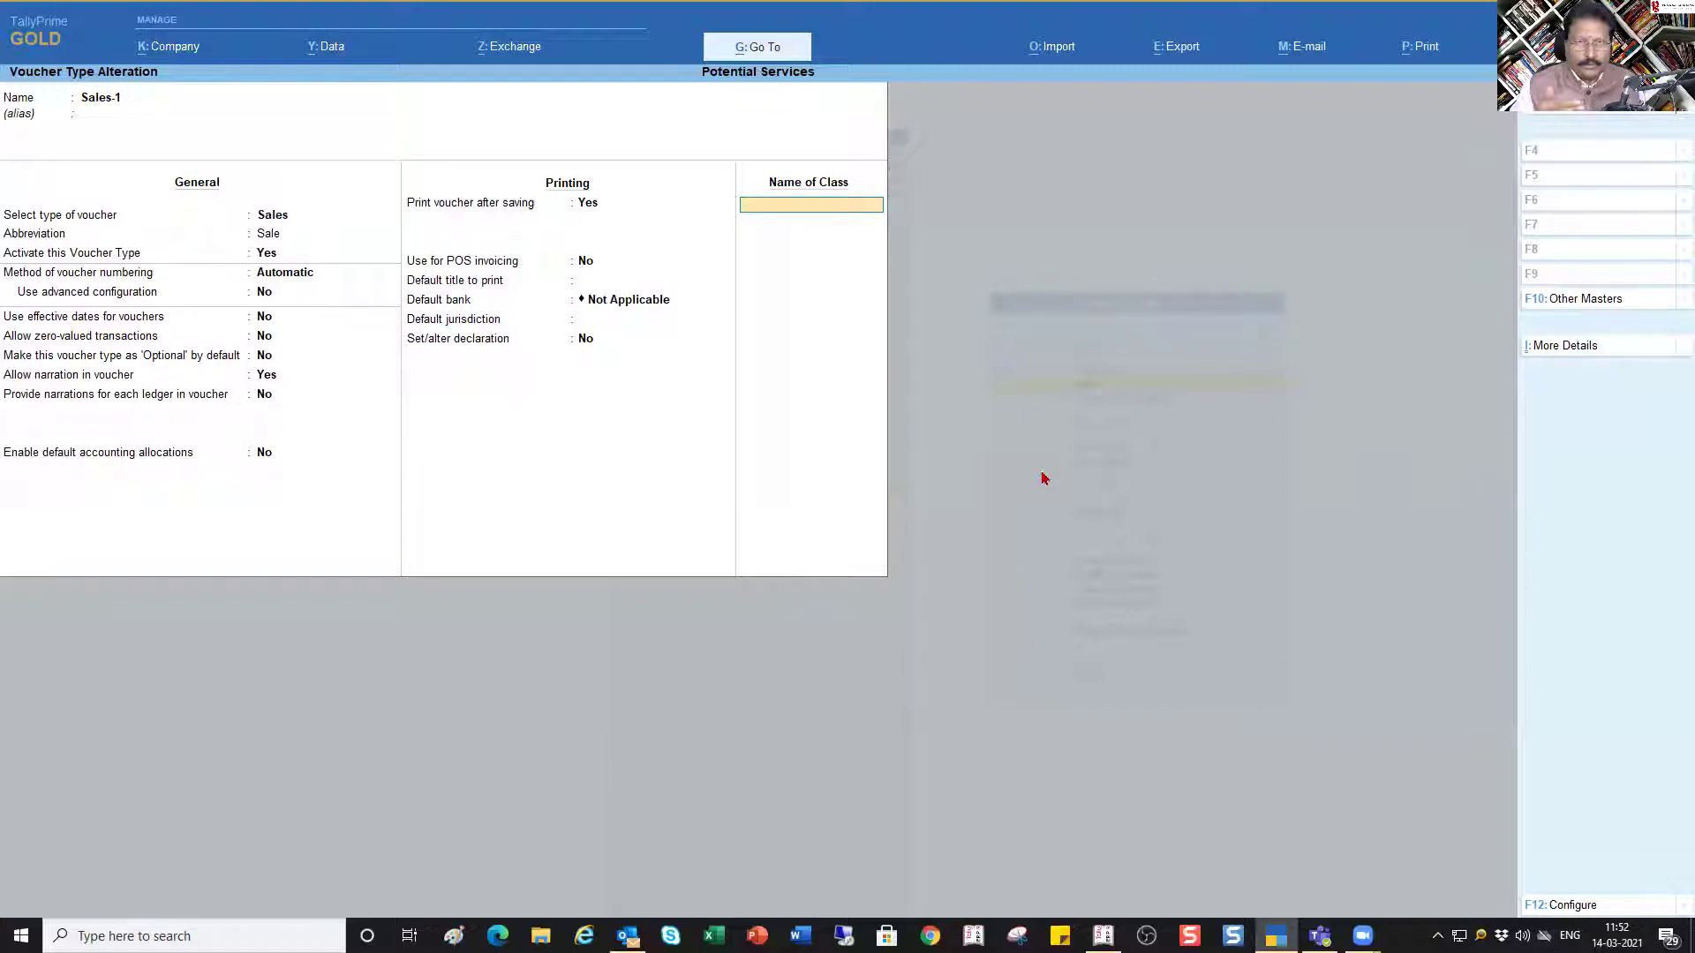
type("C")
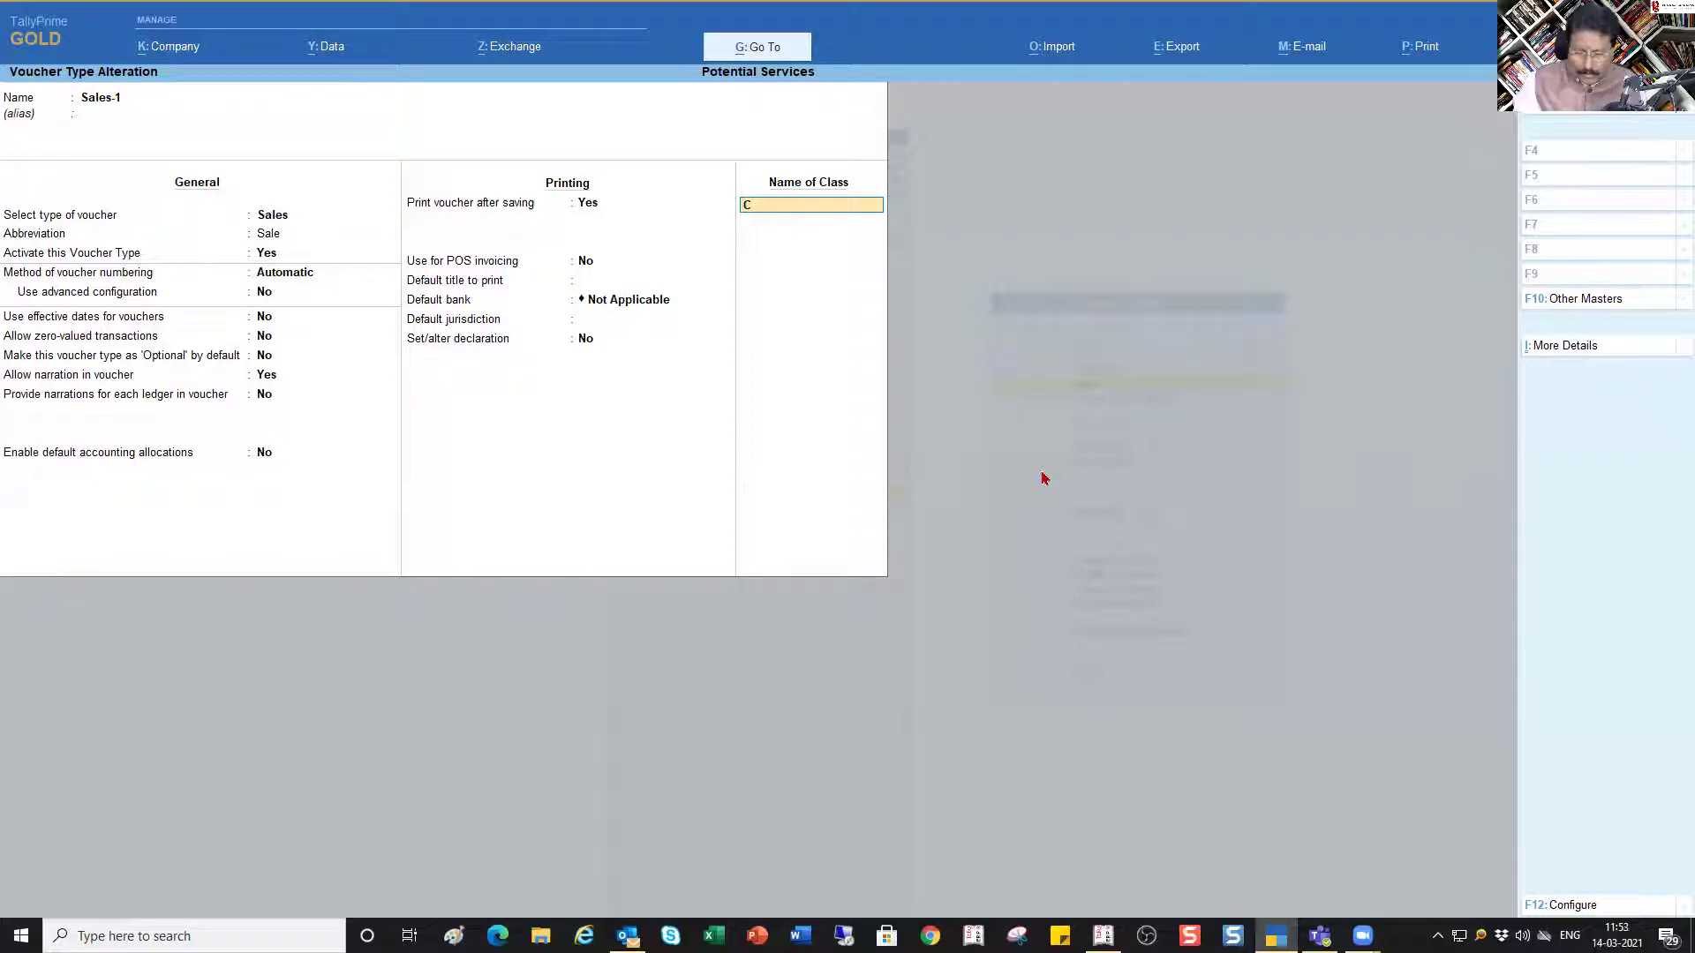
type("ss-1")
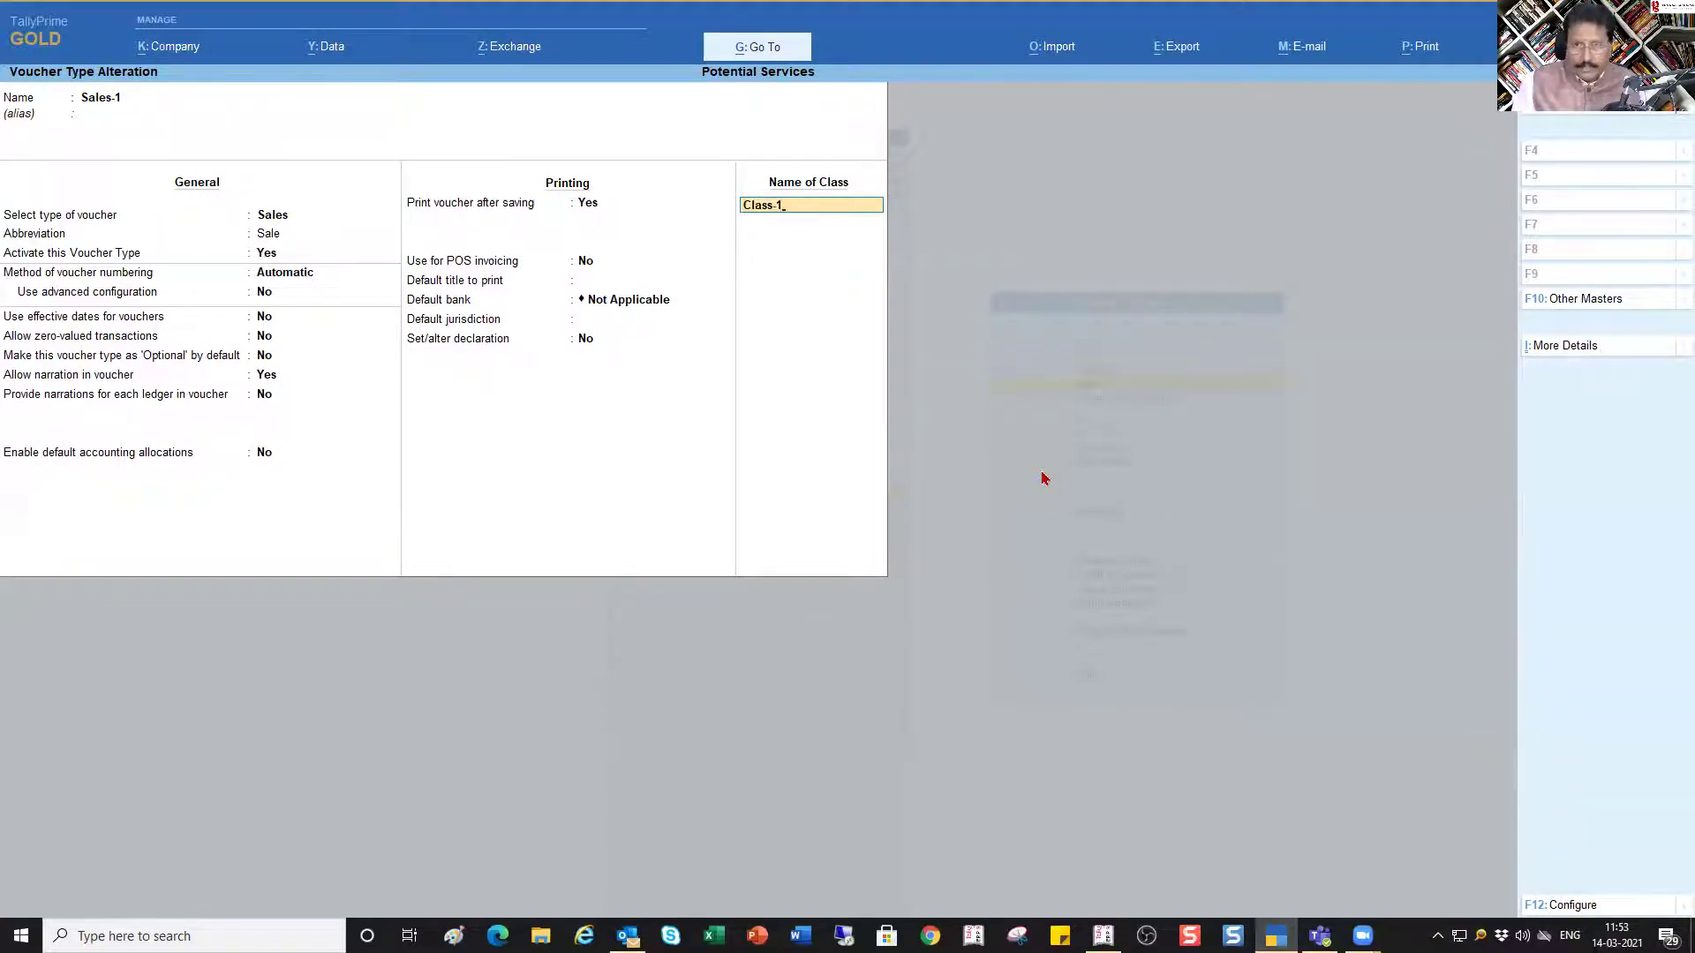
key("Return")
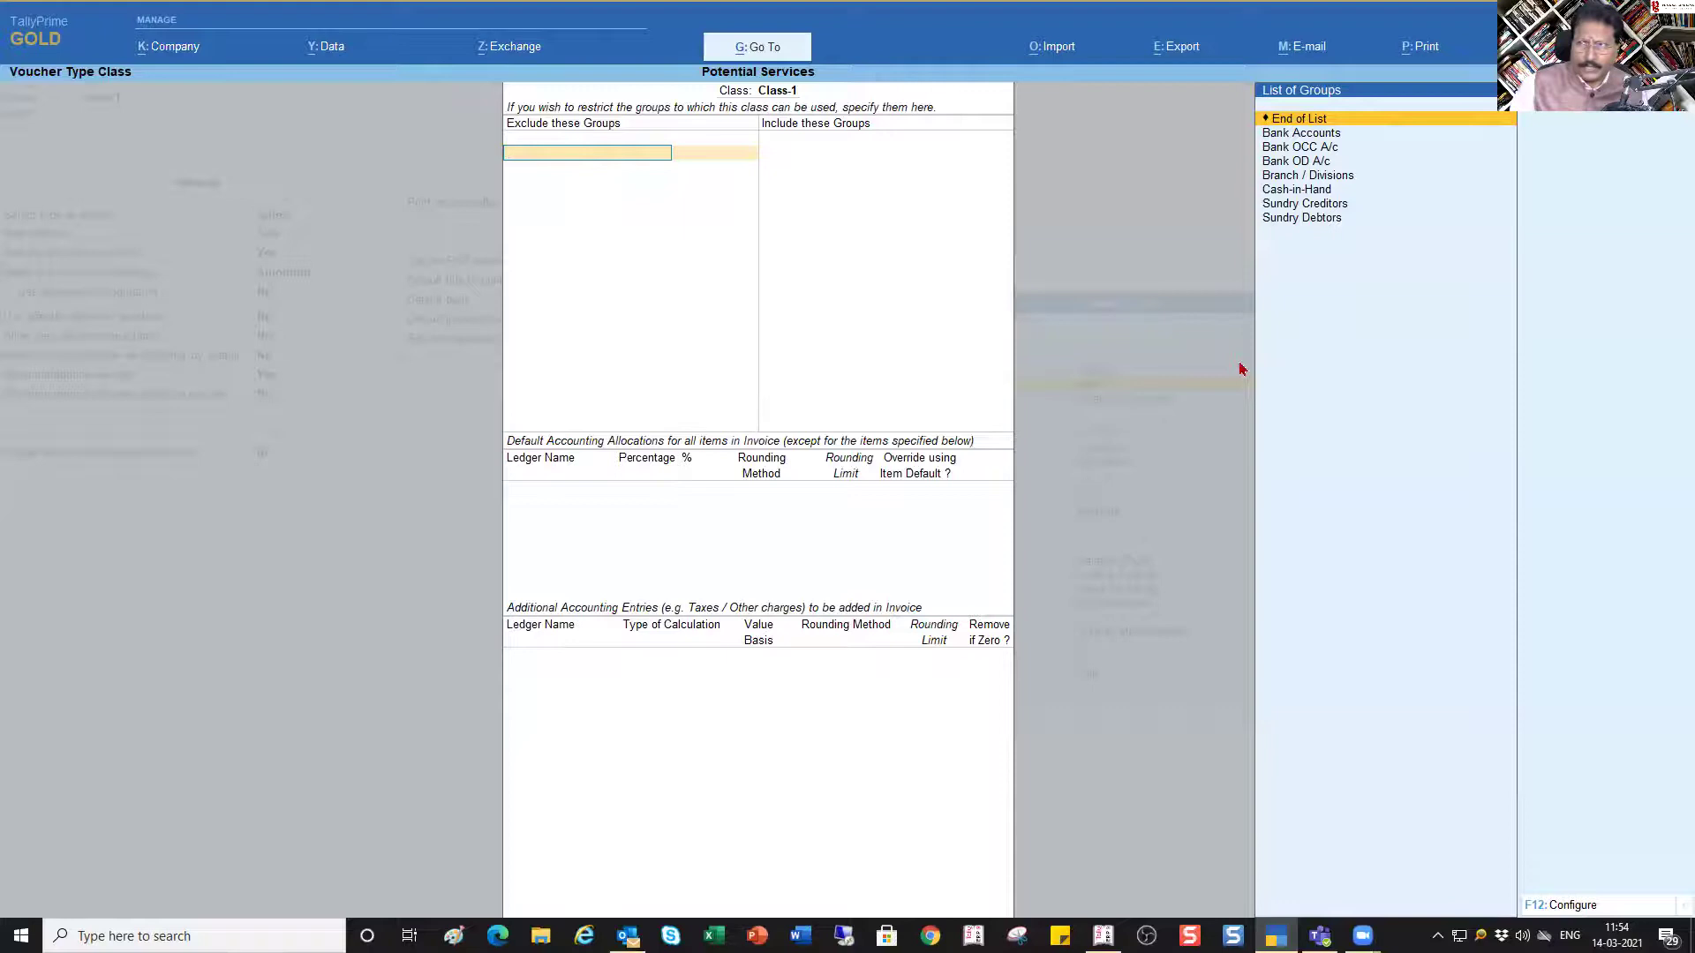
Exclude Bank Accounts, Bank OD A/c, Branch / Divisions, Cash-in-Hand and Sundry Creditors from Class-1, and specify no included groups
key("Down")
key("Return")
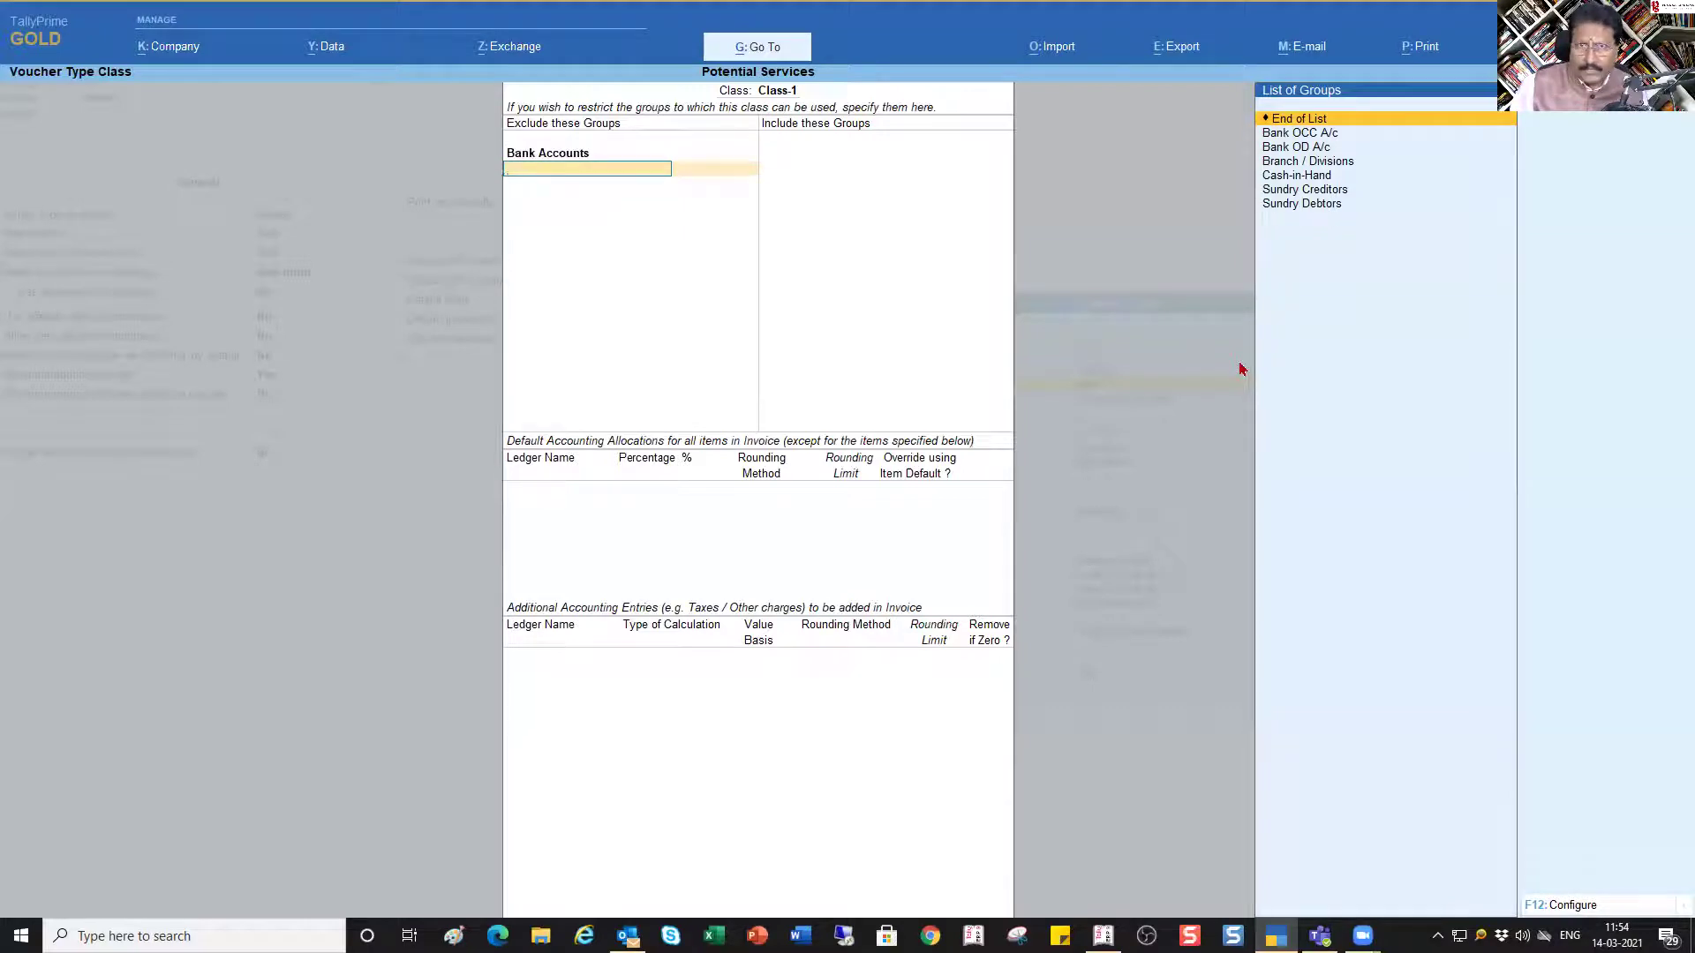
key("Down")
key("Return")
key("Down")
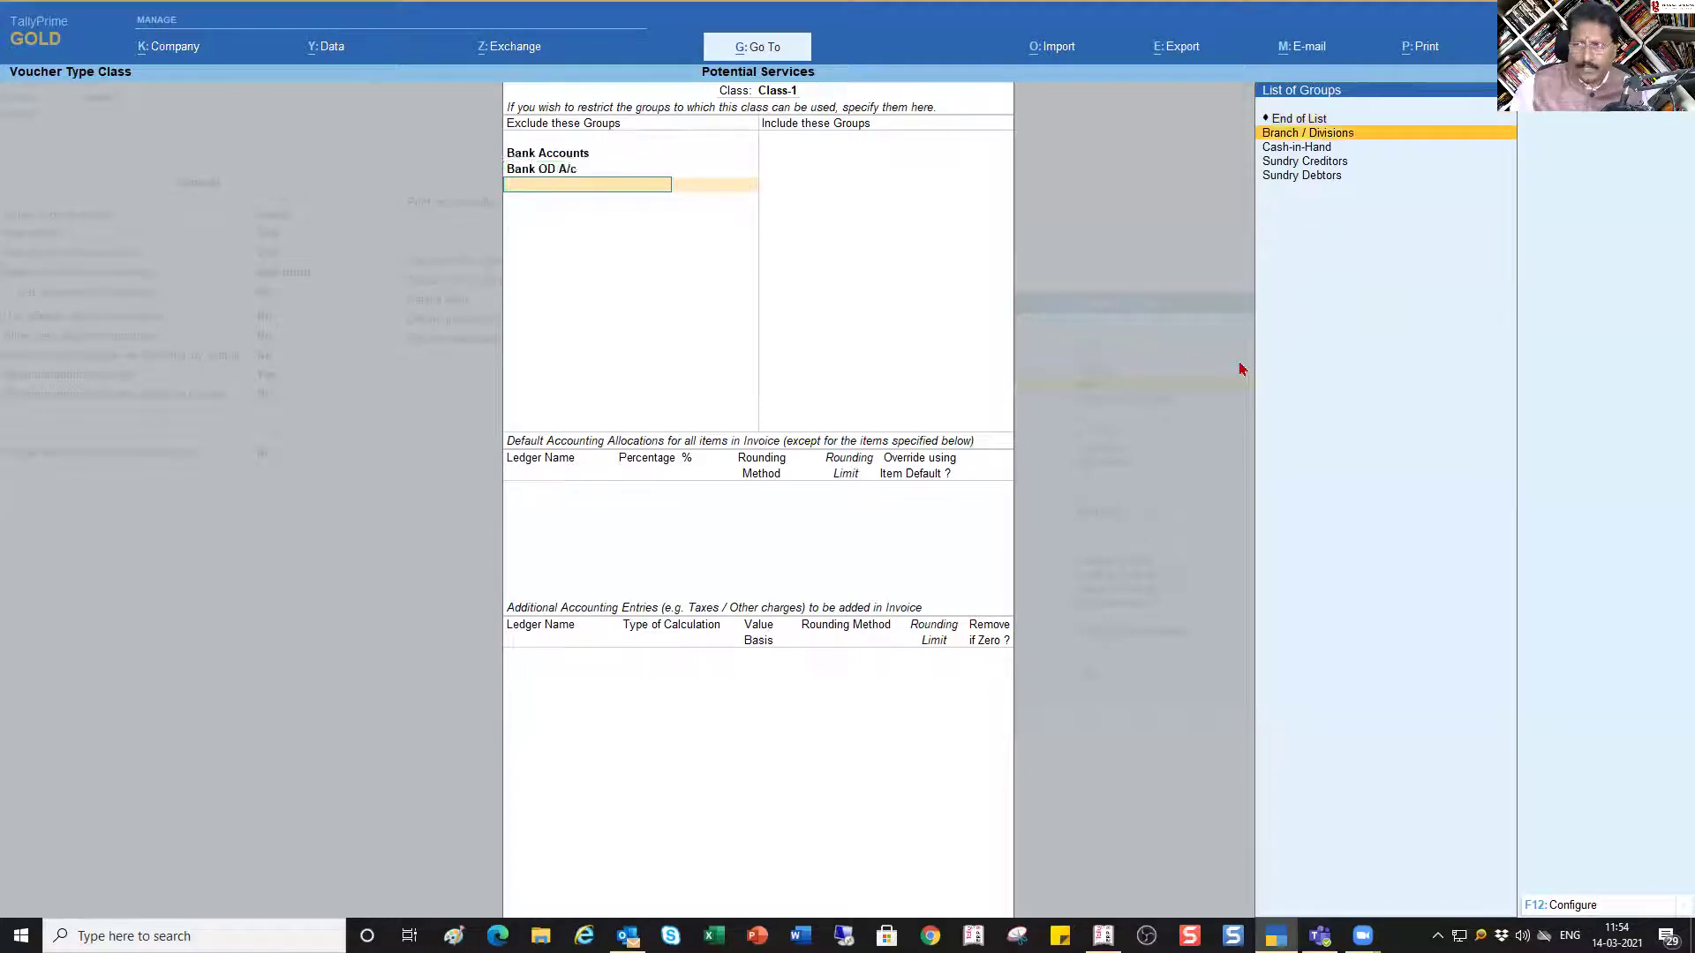
key("Return")
key("Down")
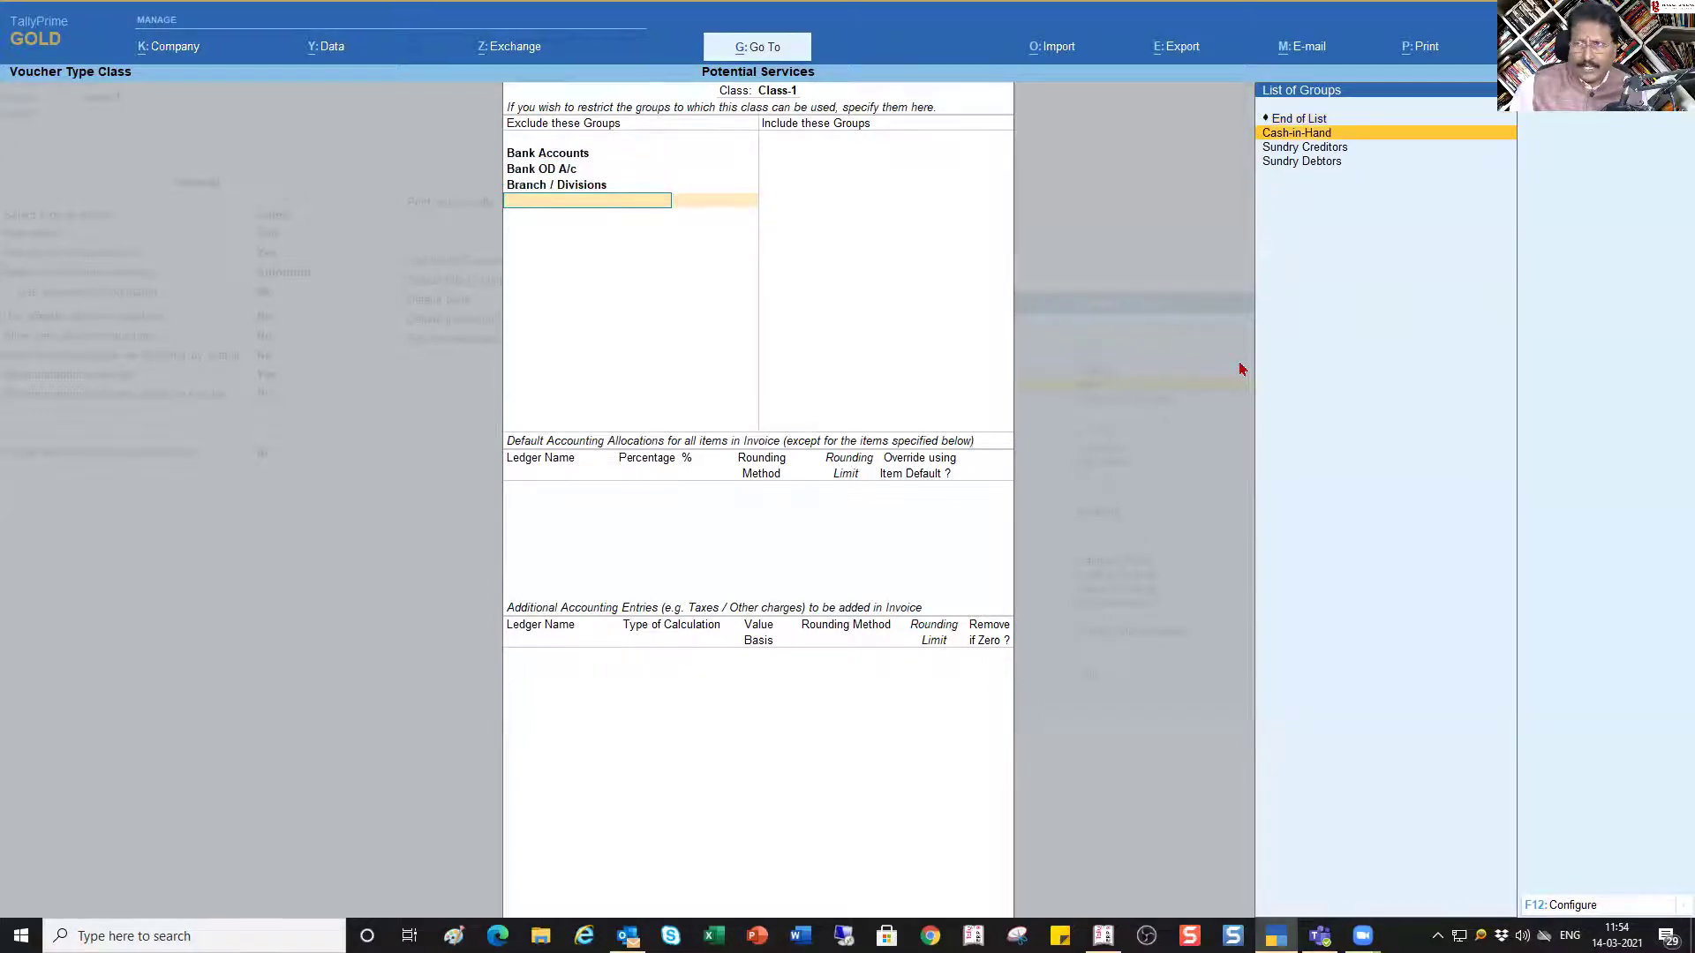
key("Return")
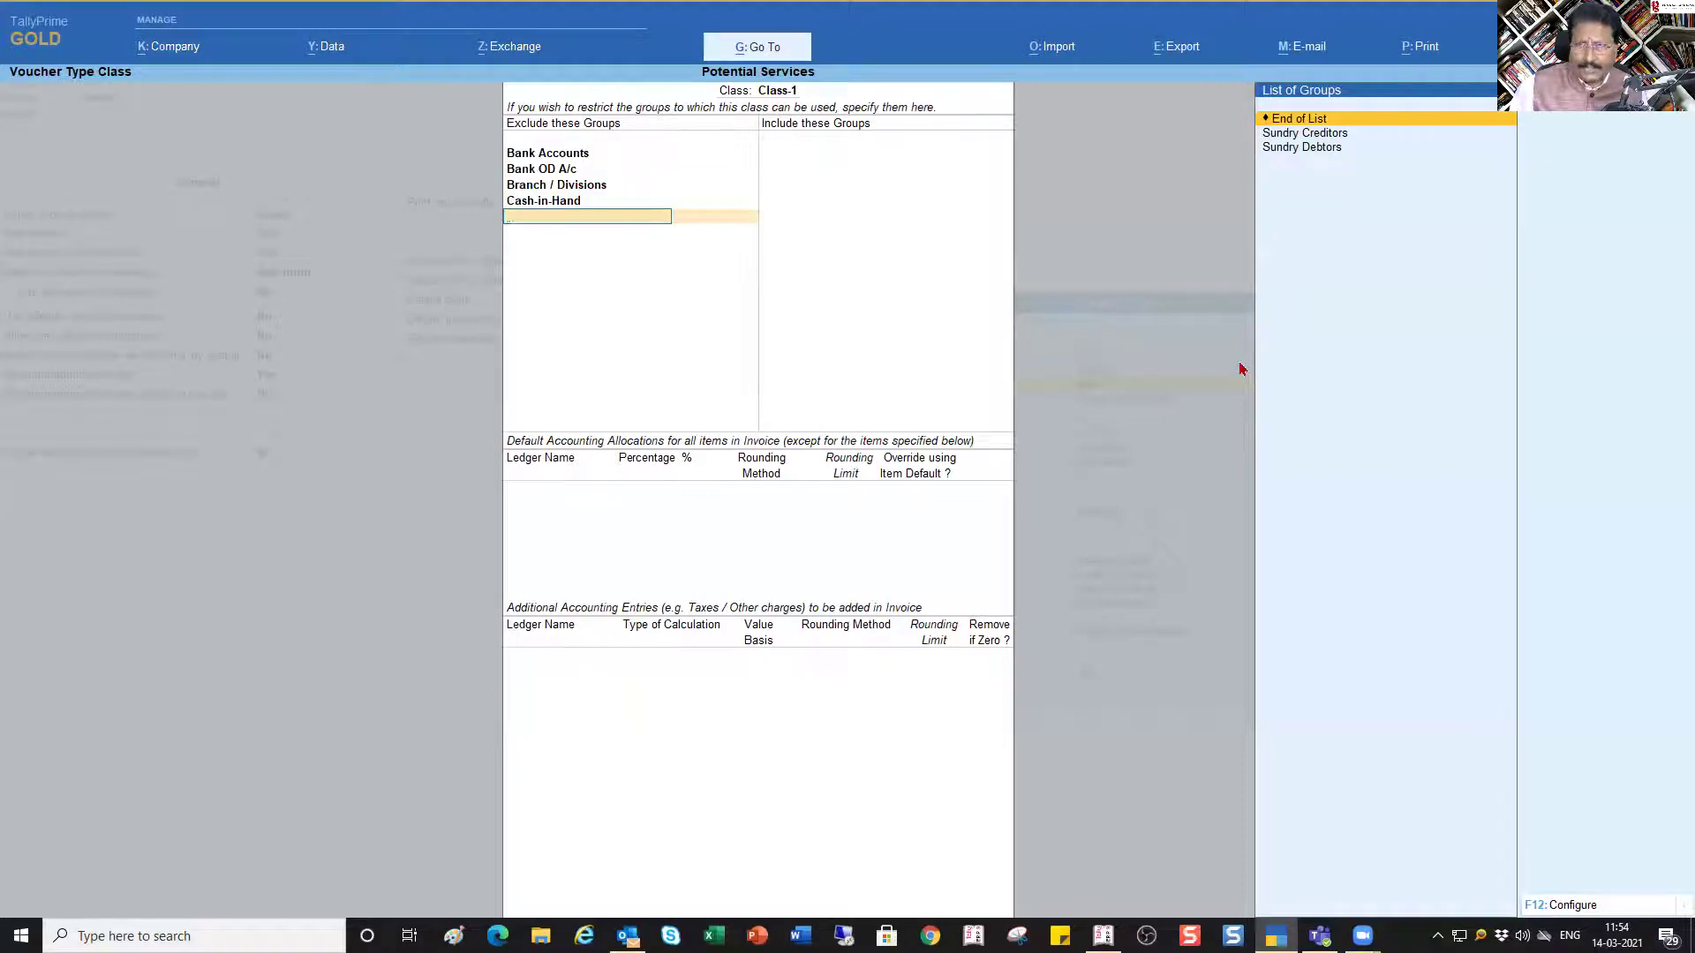
key("Down")
key("Return")
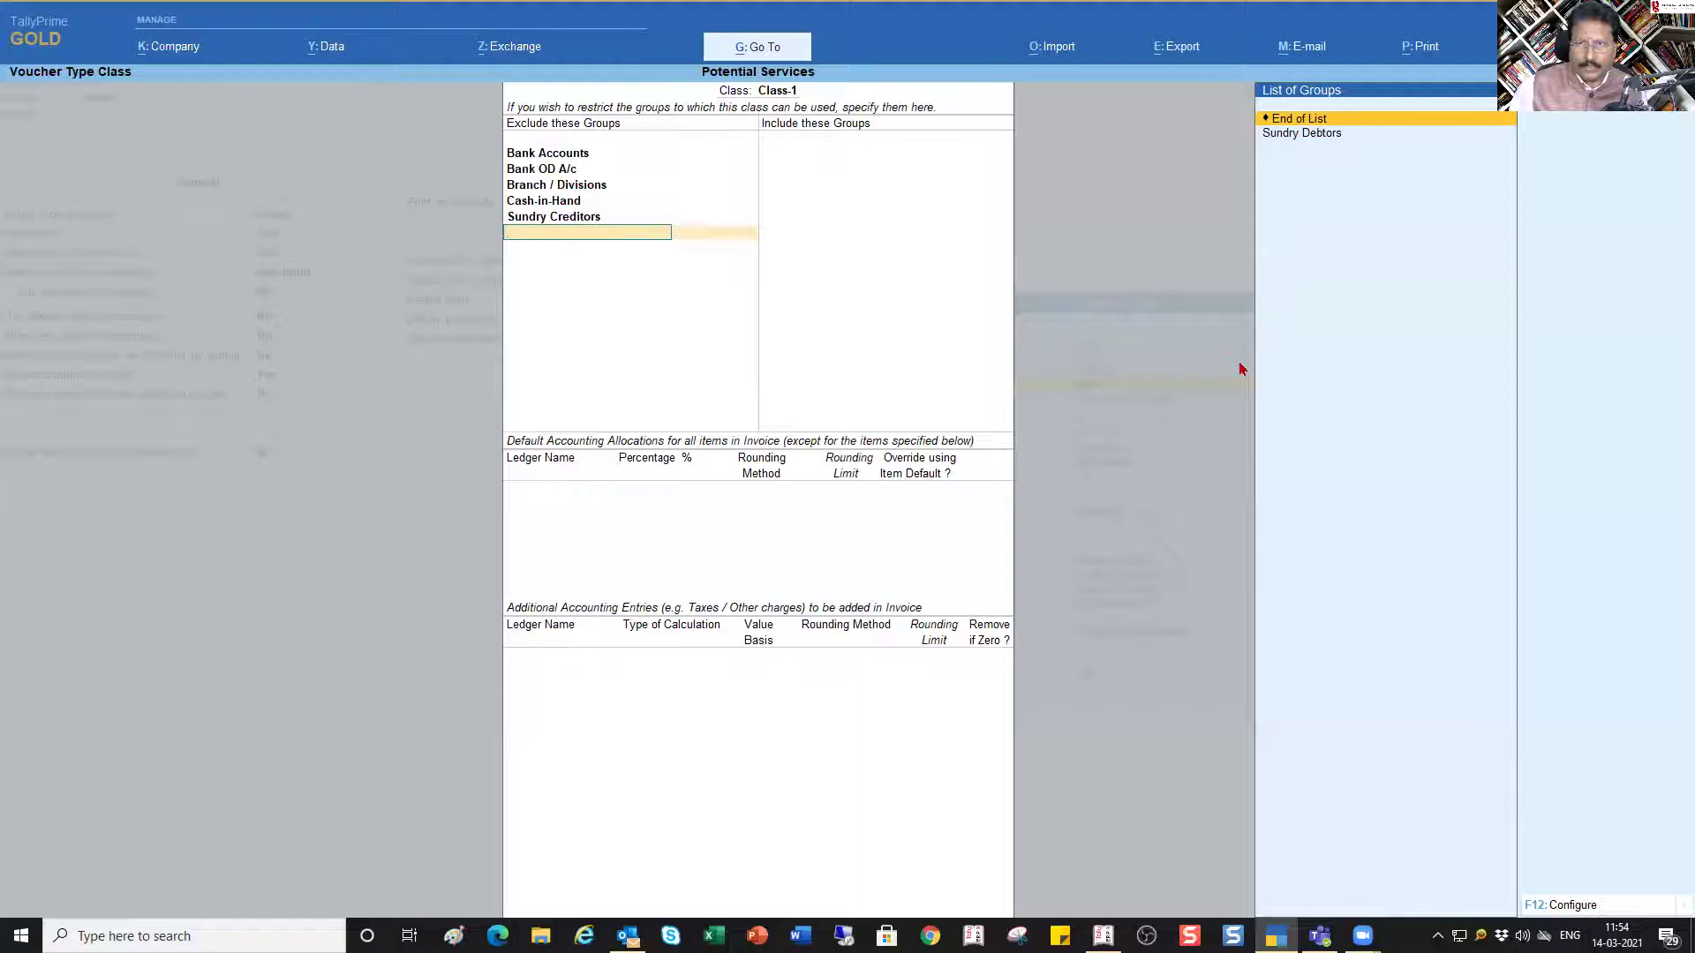
key("Return")
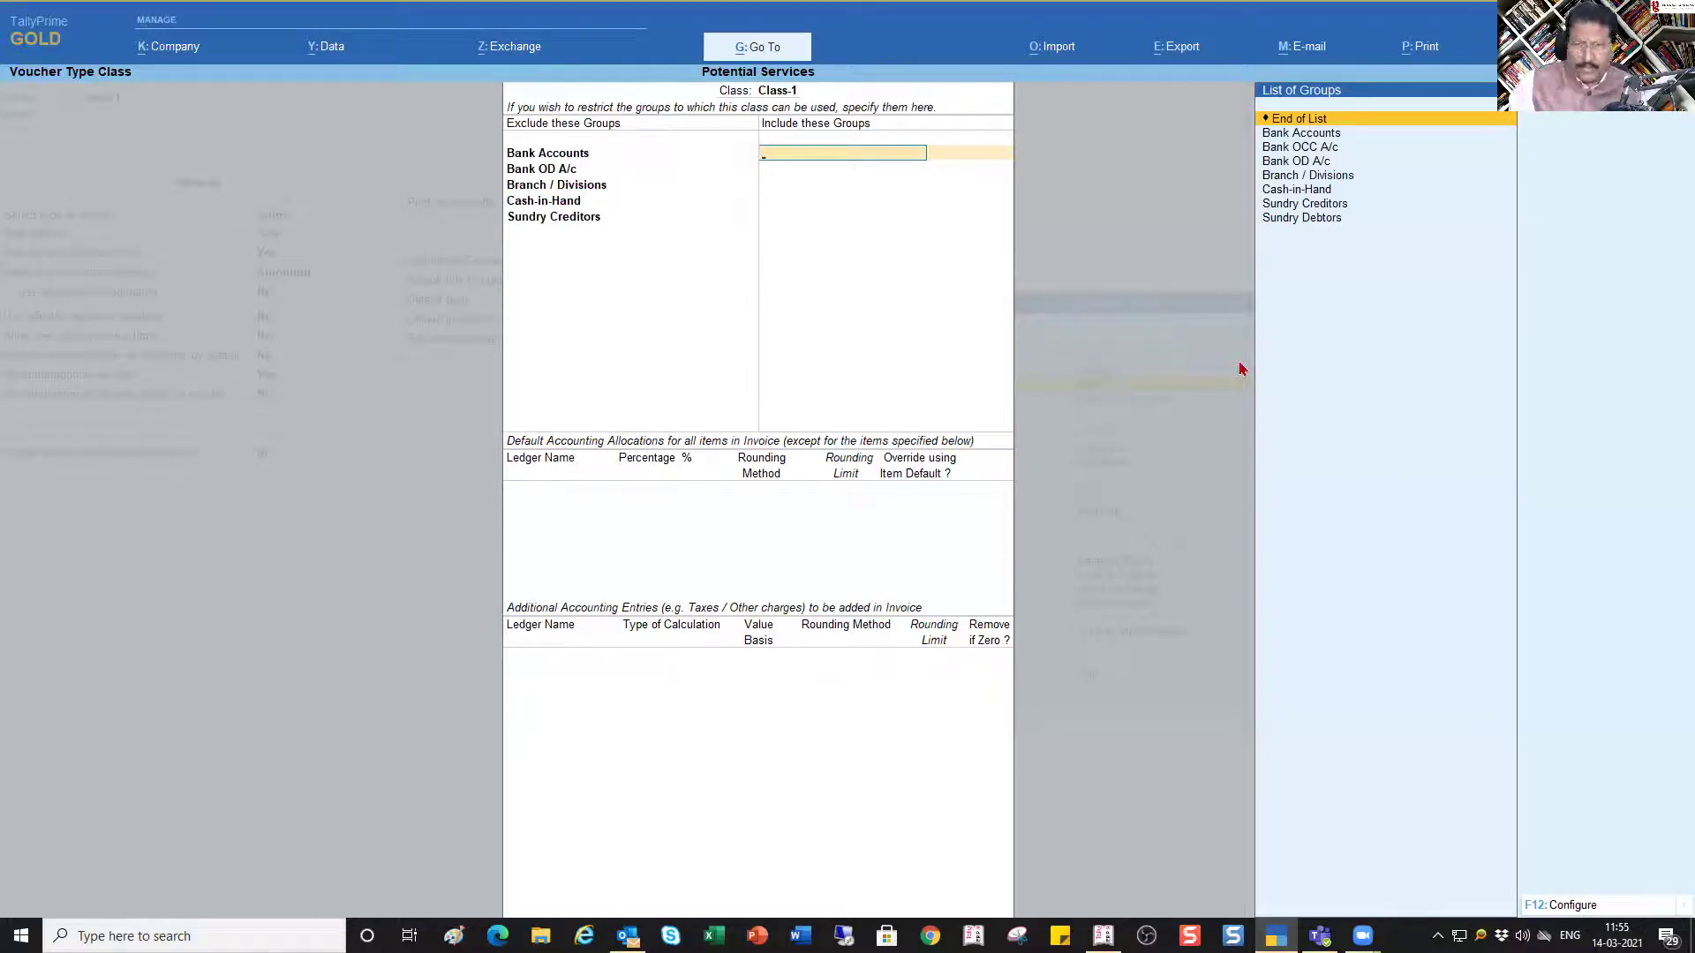
key("Return")
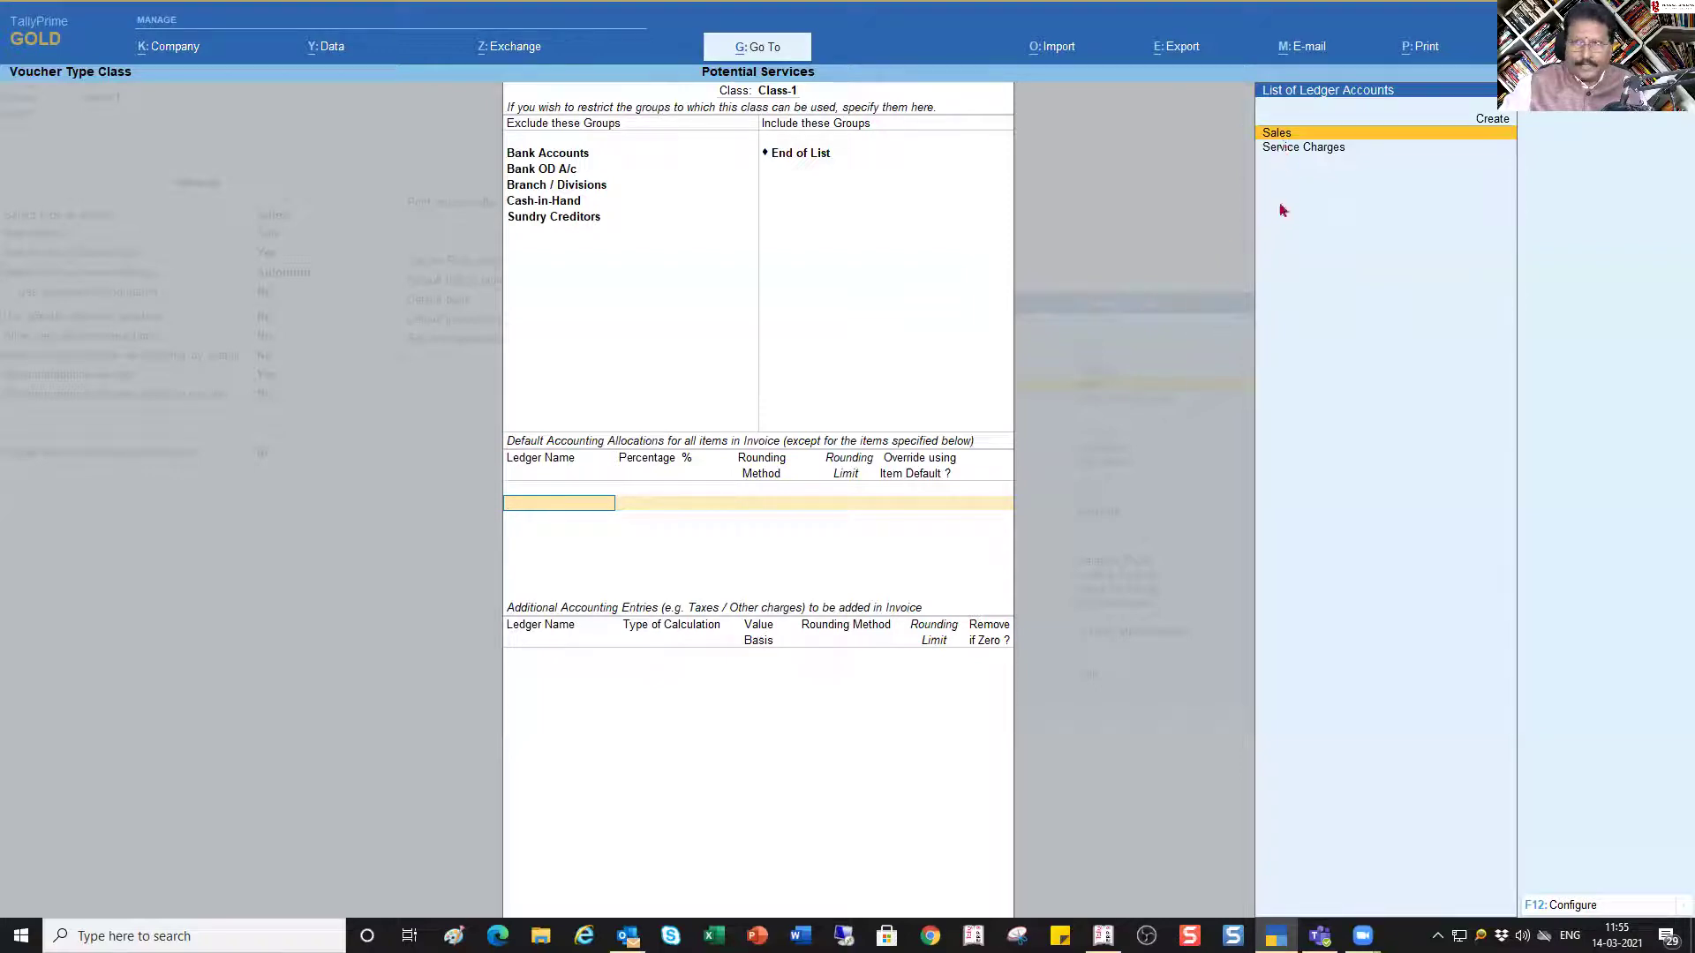
Add a default accounting allocation for the Sales ledger at 90.91 %, with Normal Rounding, limit 1 and no item-default override
key("Return")
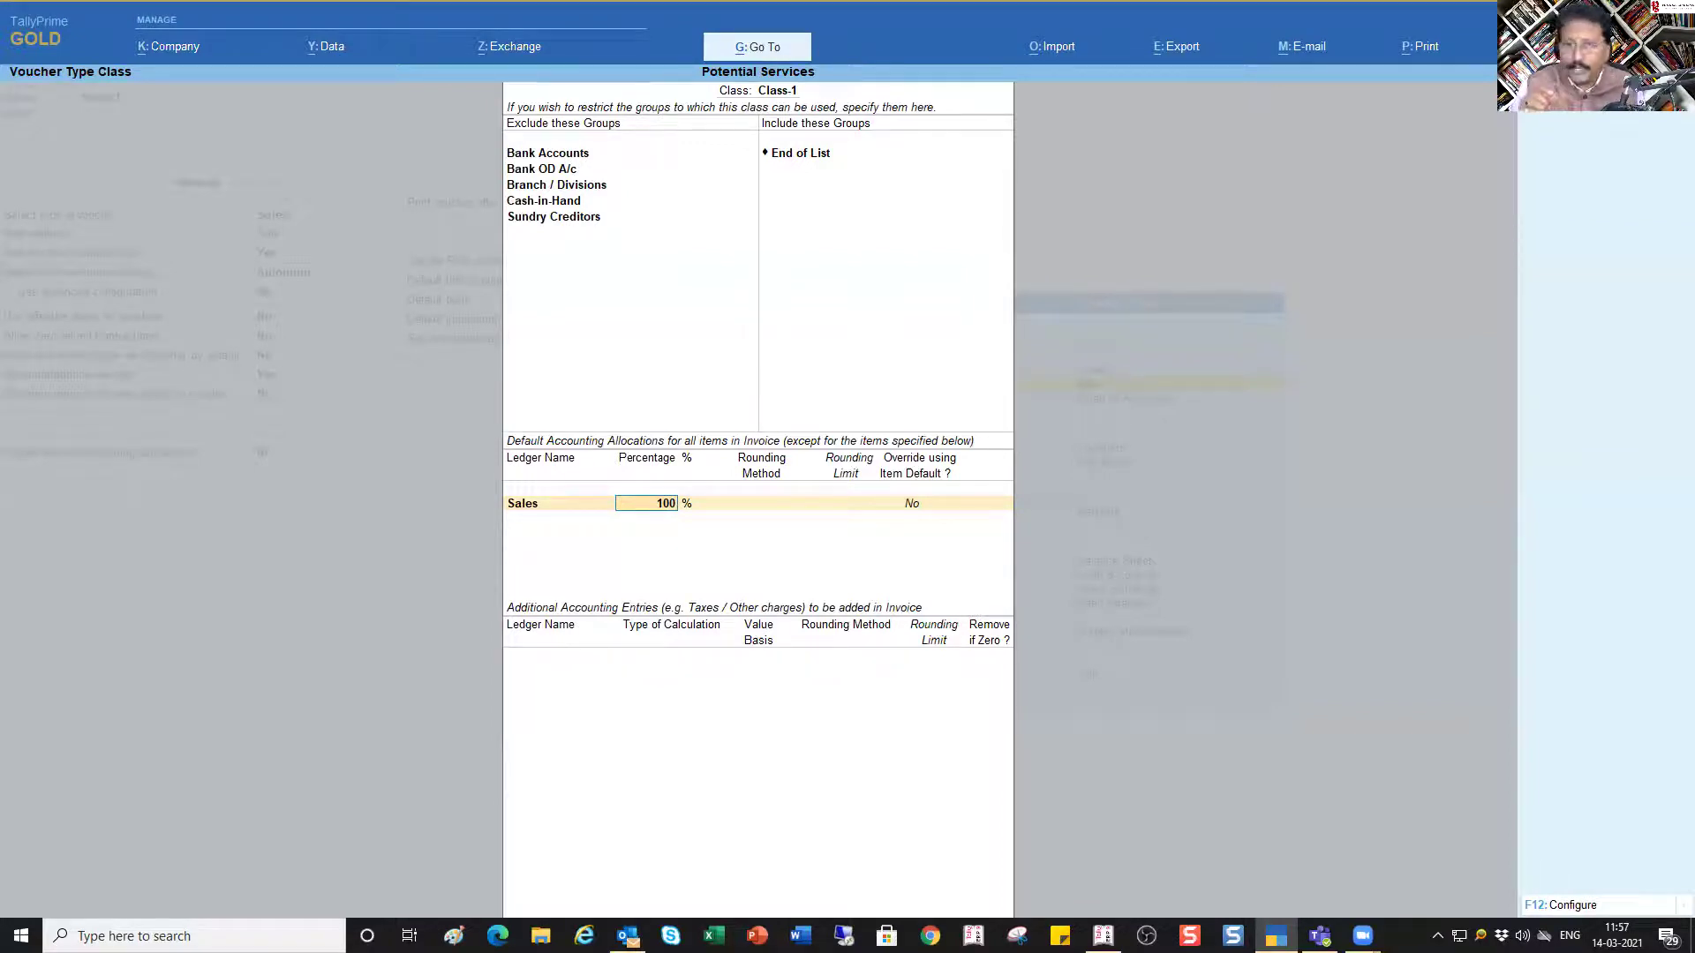
type("90")
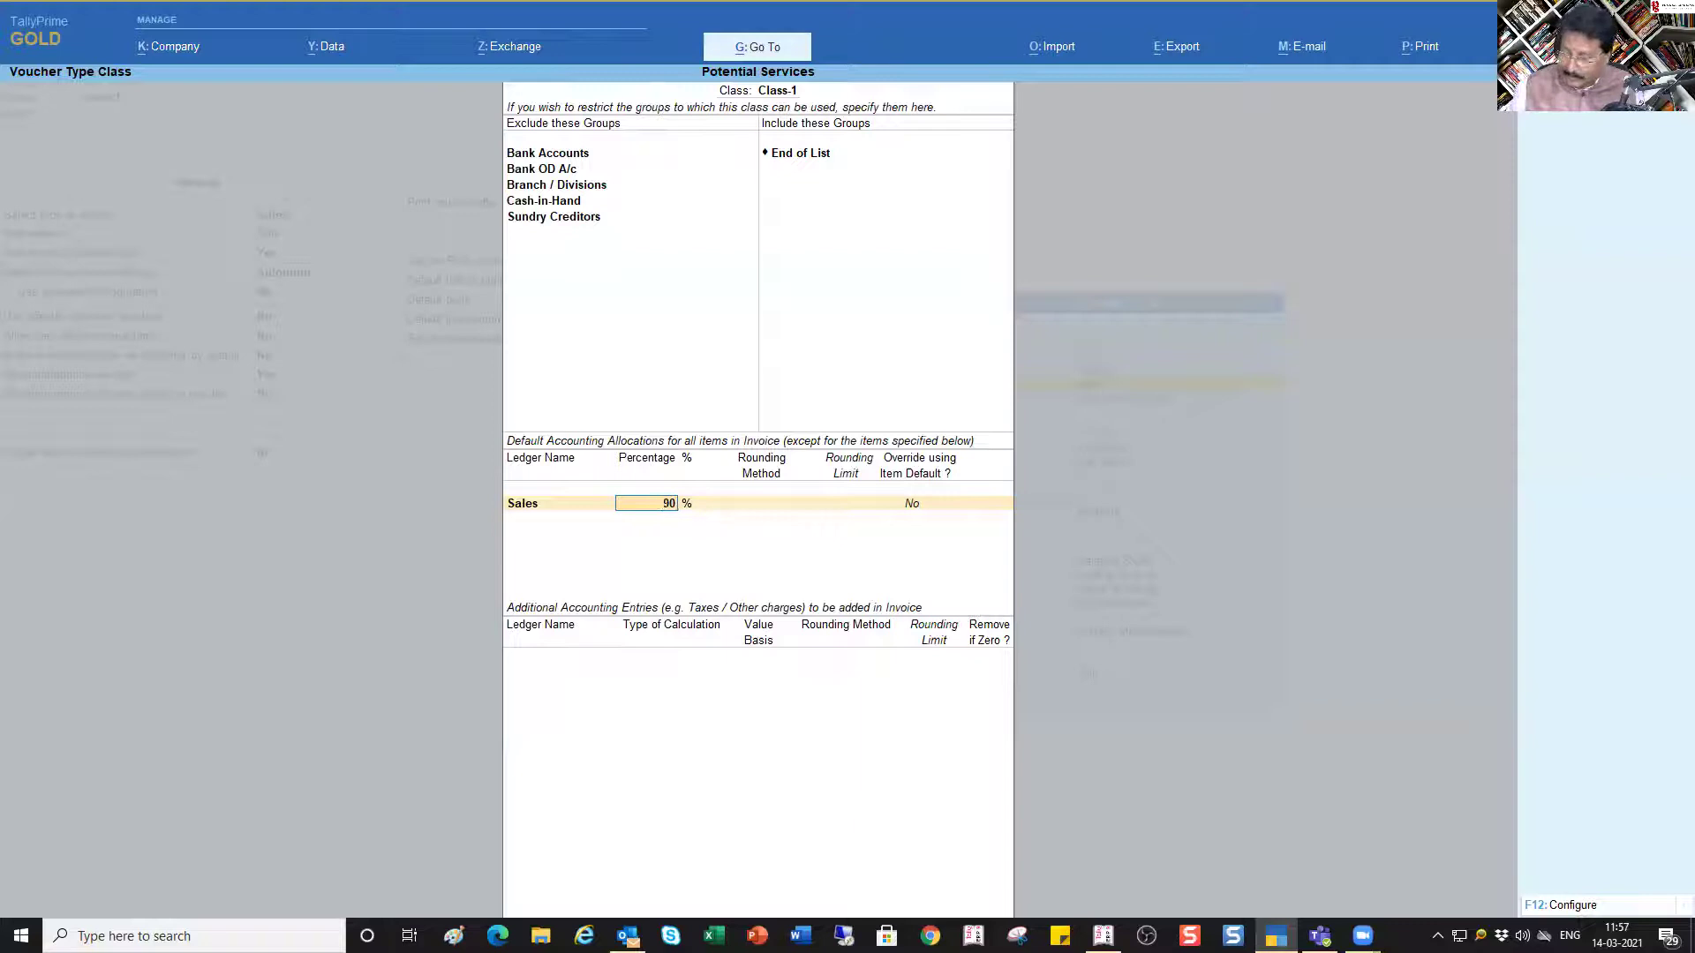
type(".91")
key("Return")
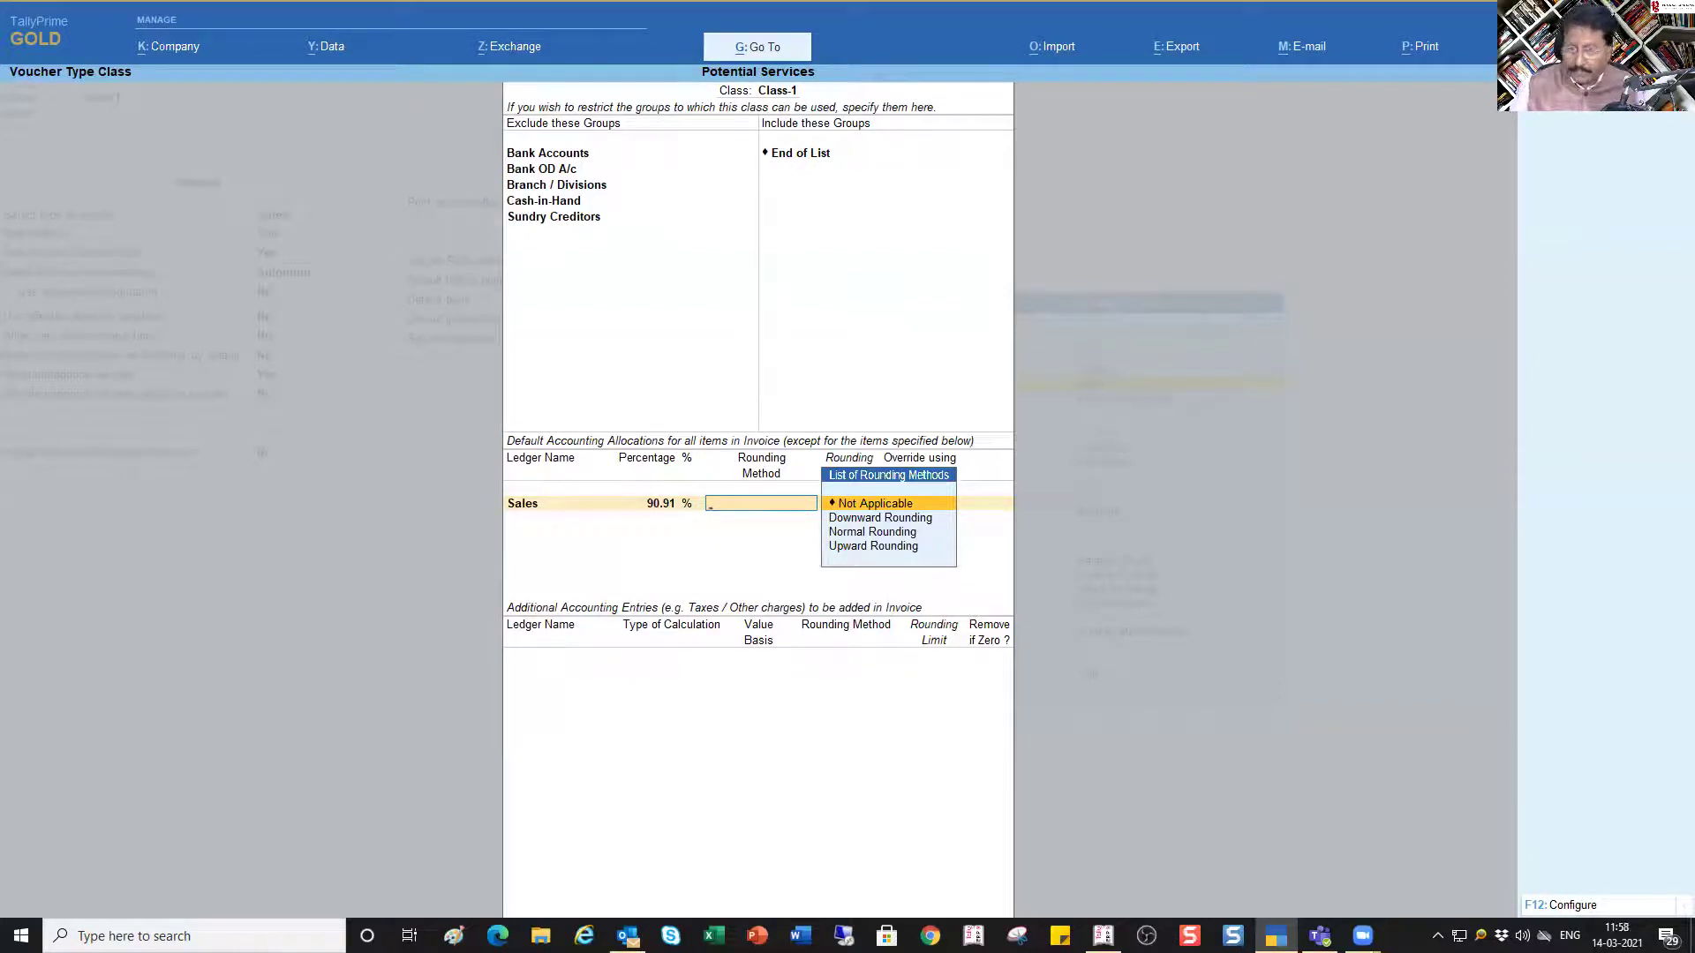
key("Down")
key("Down")
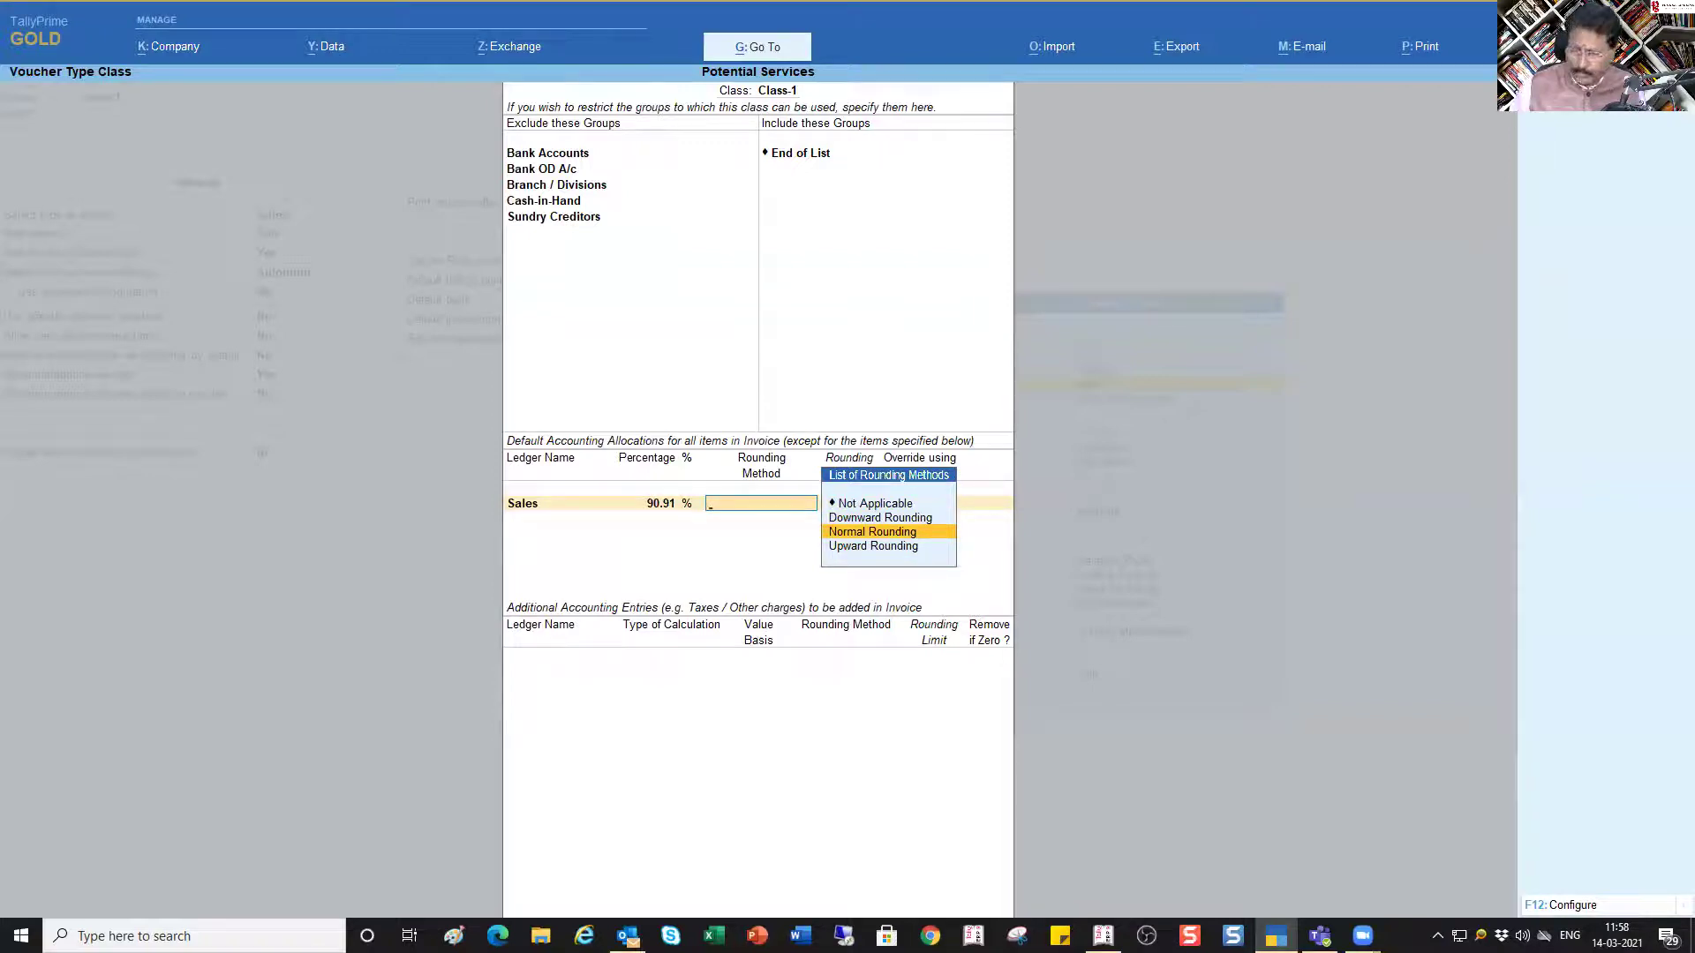
key("Return")
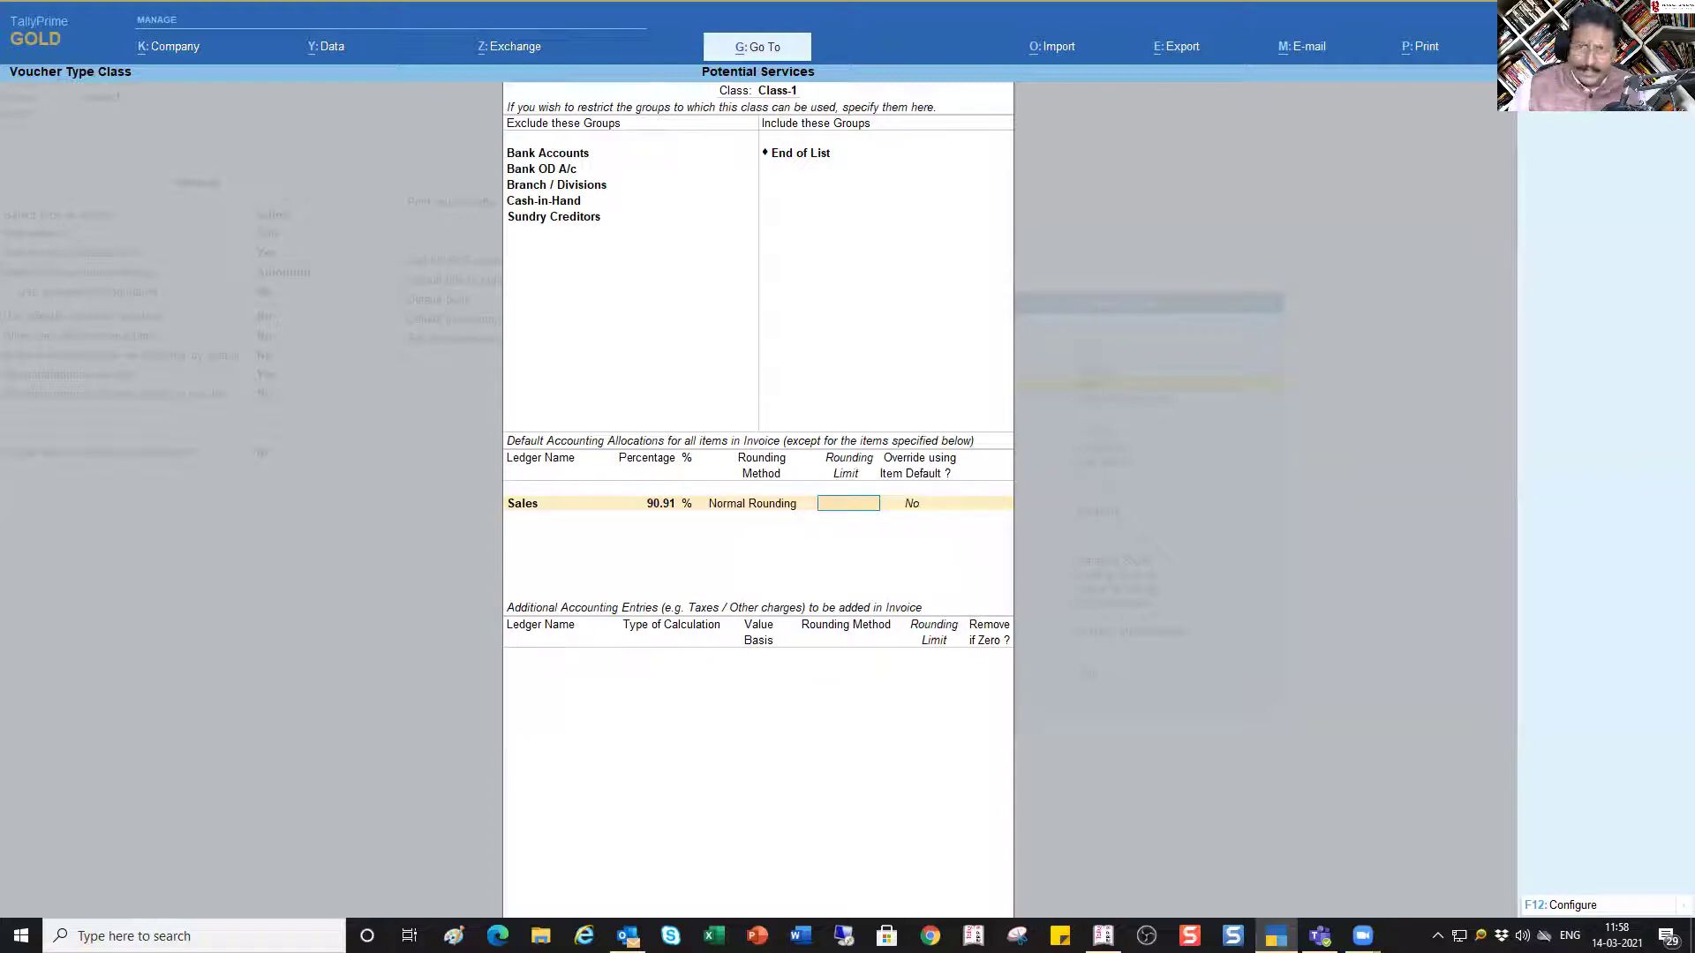
type("1")
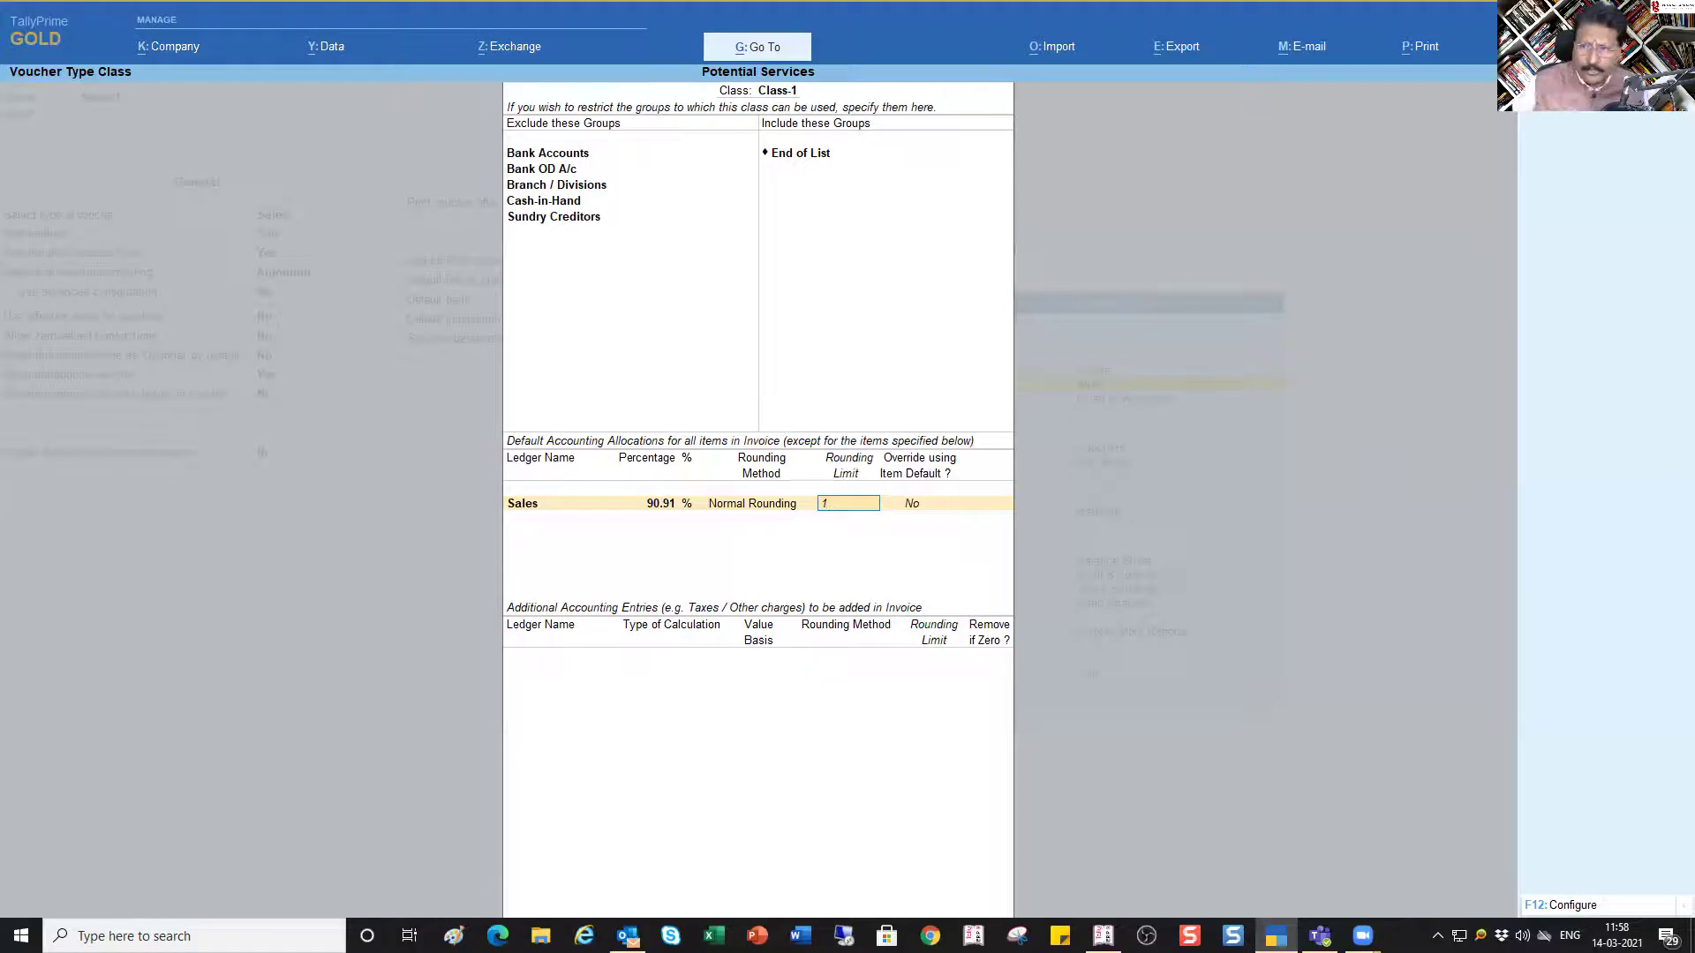
key("Return")
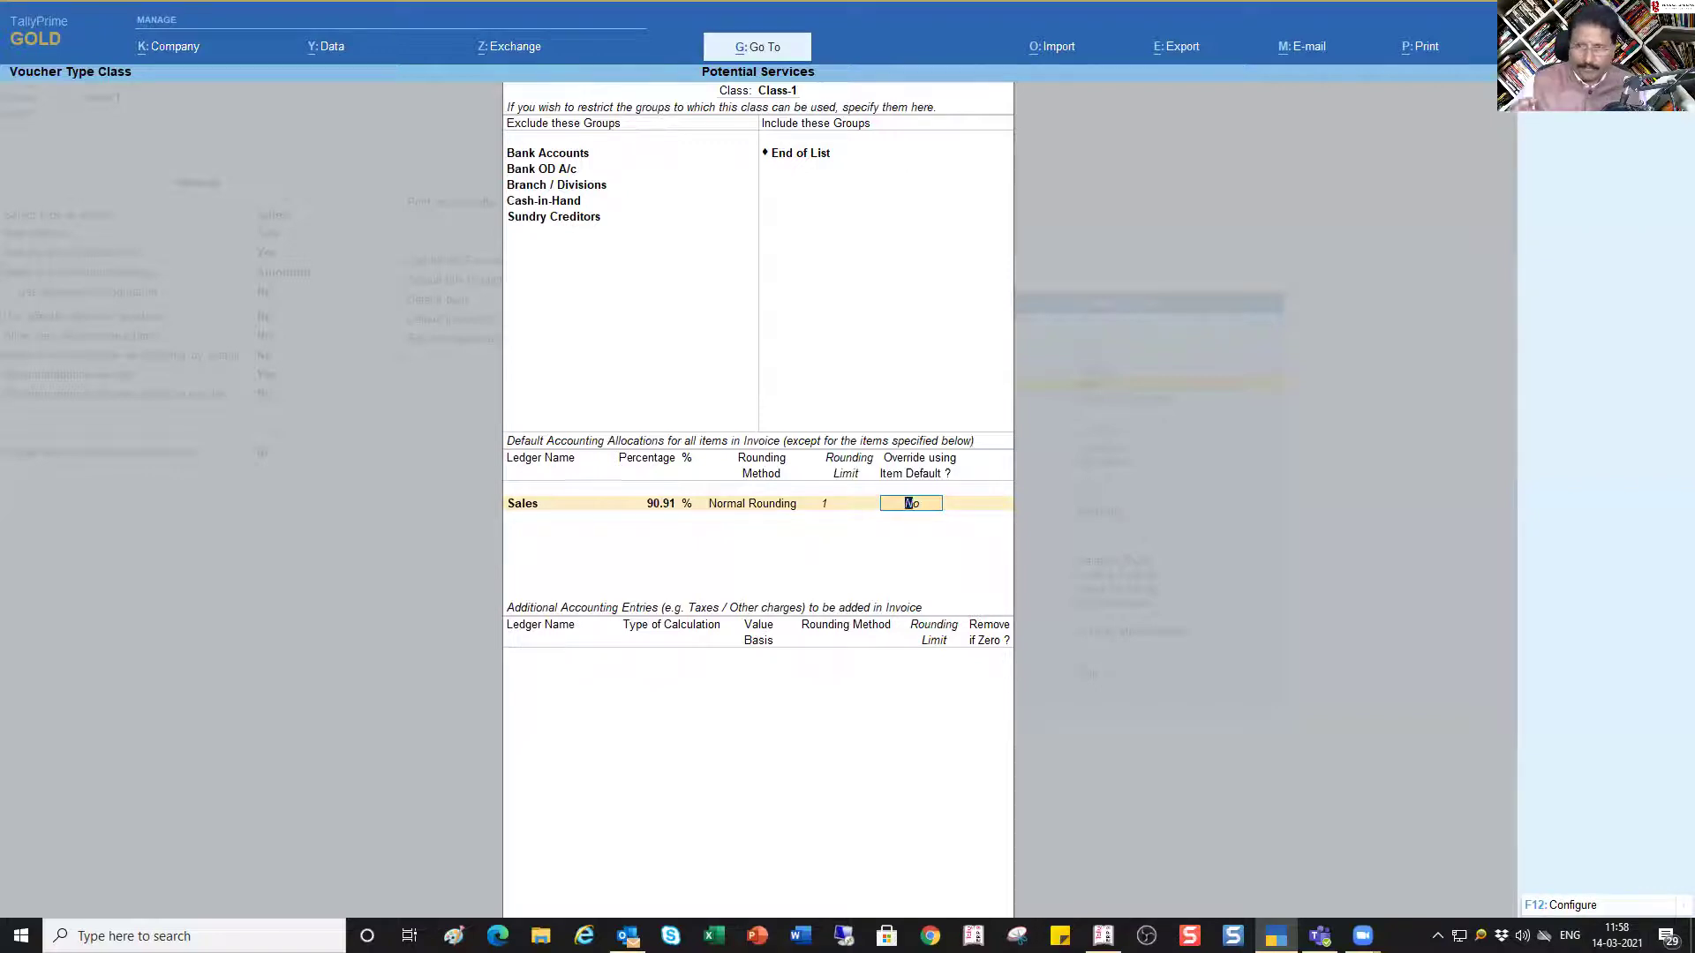
key("Return")
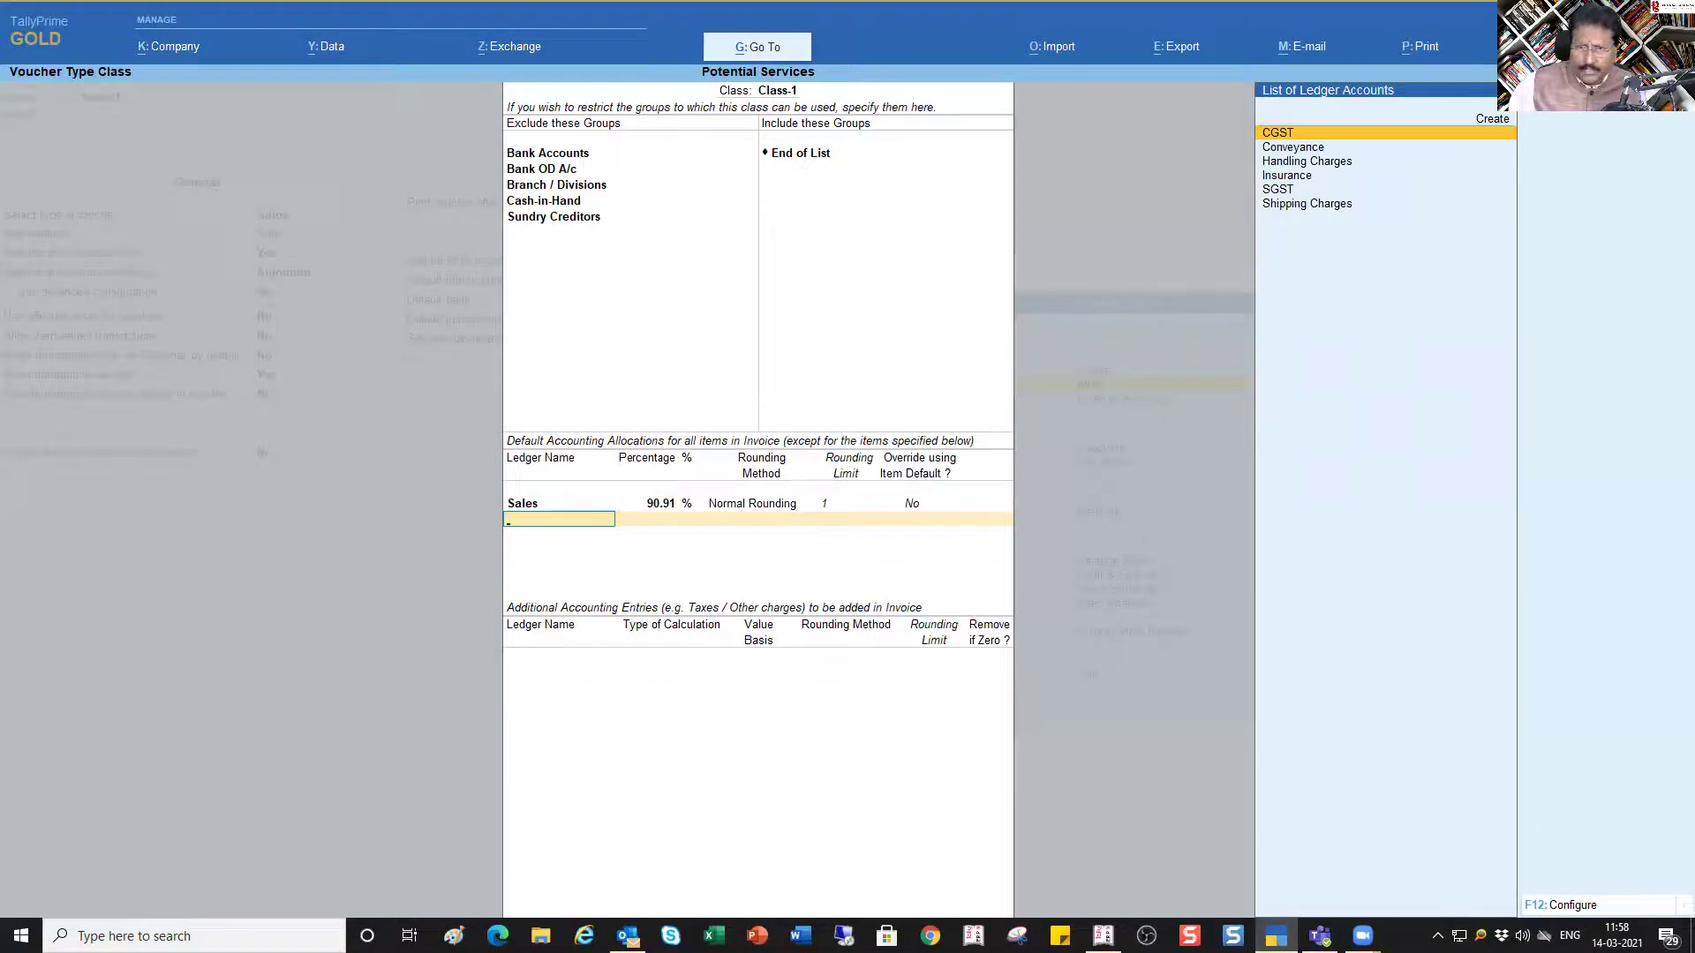
Add a default accounting allocation for the CGST ledger at 4.54 %, with Normal Rounding and a rounding limit of 1
key("Return")
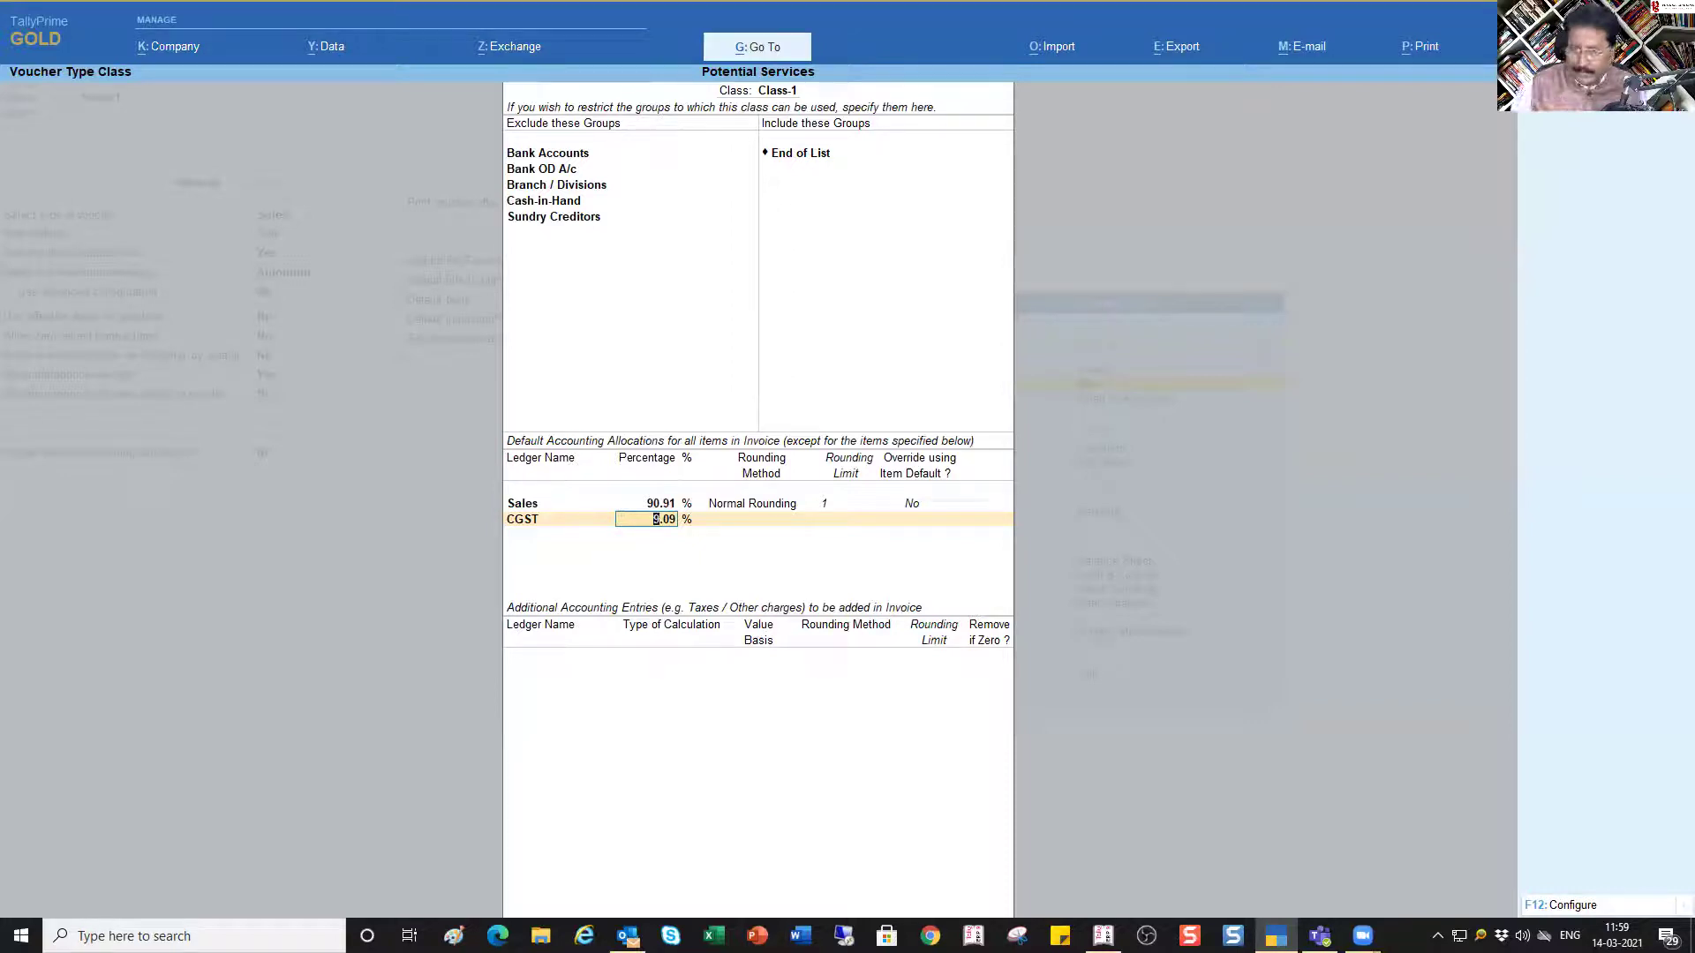
type("4.54")
key("Return")
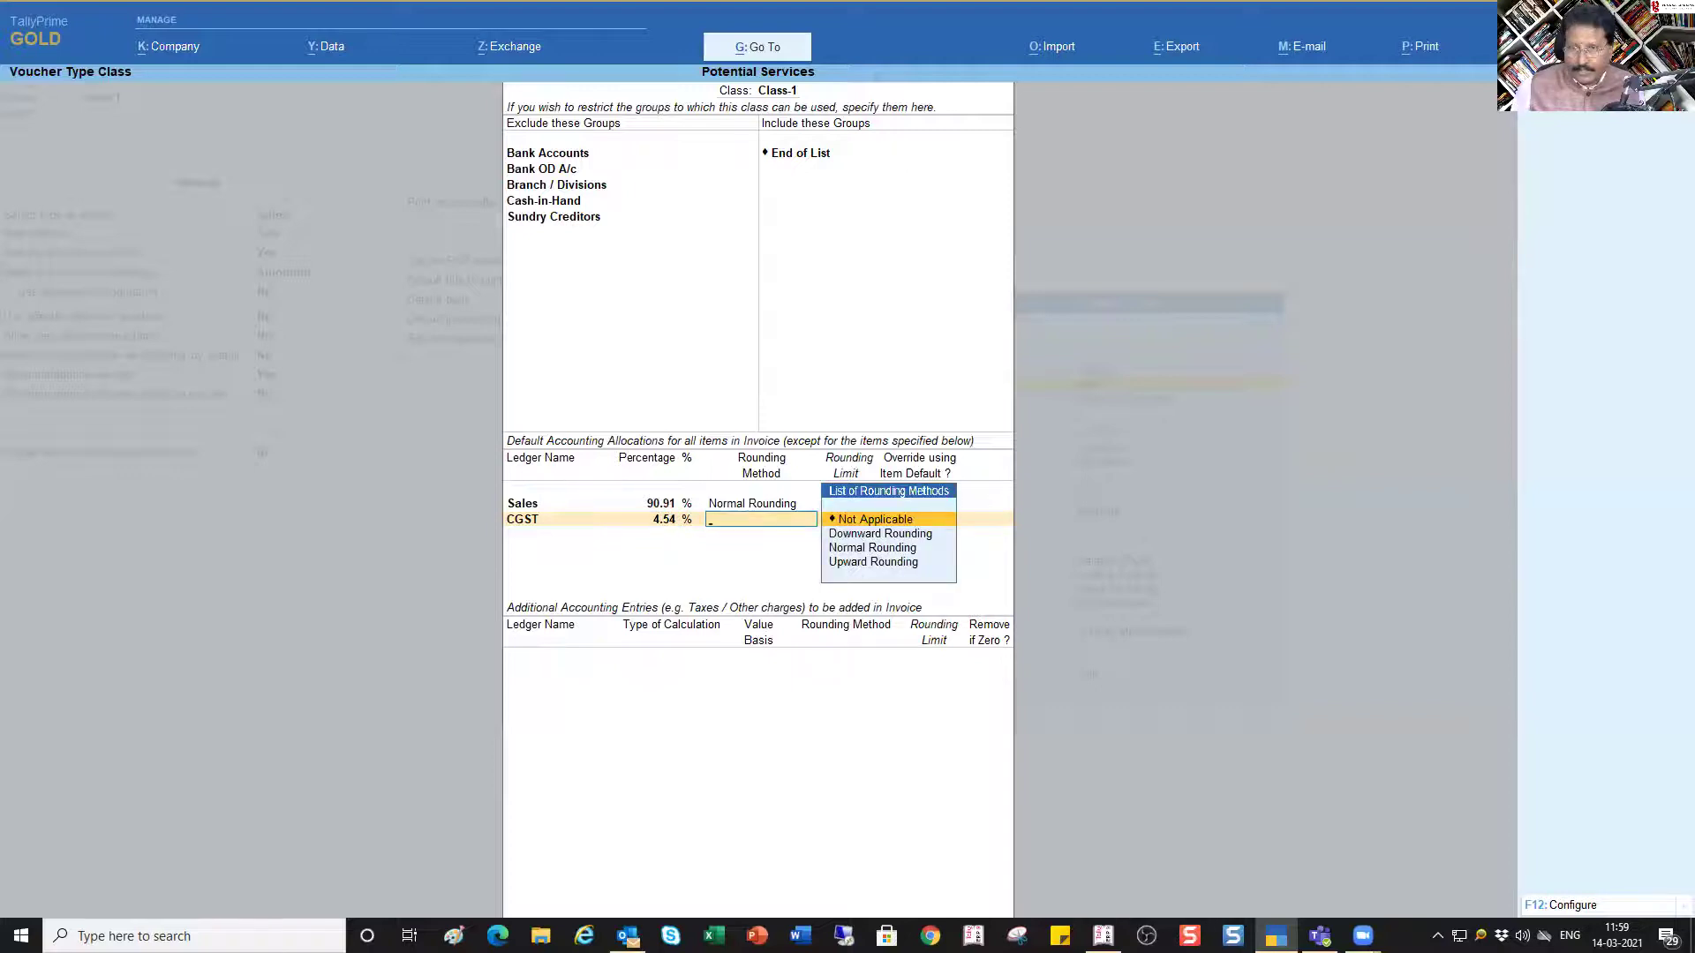
key("Down")
key("Down")
key("Return")
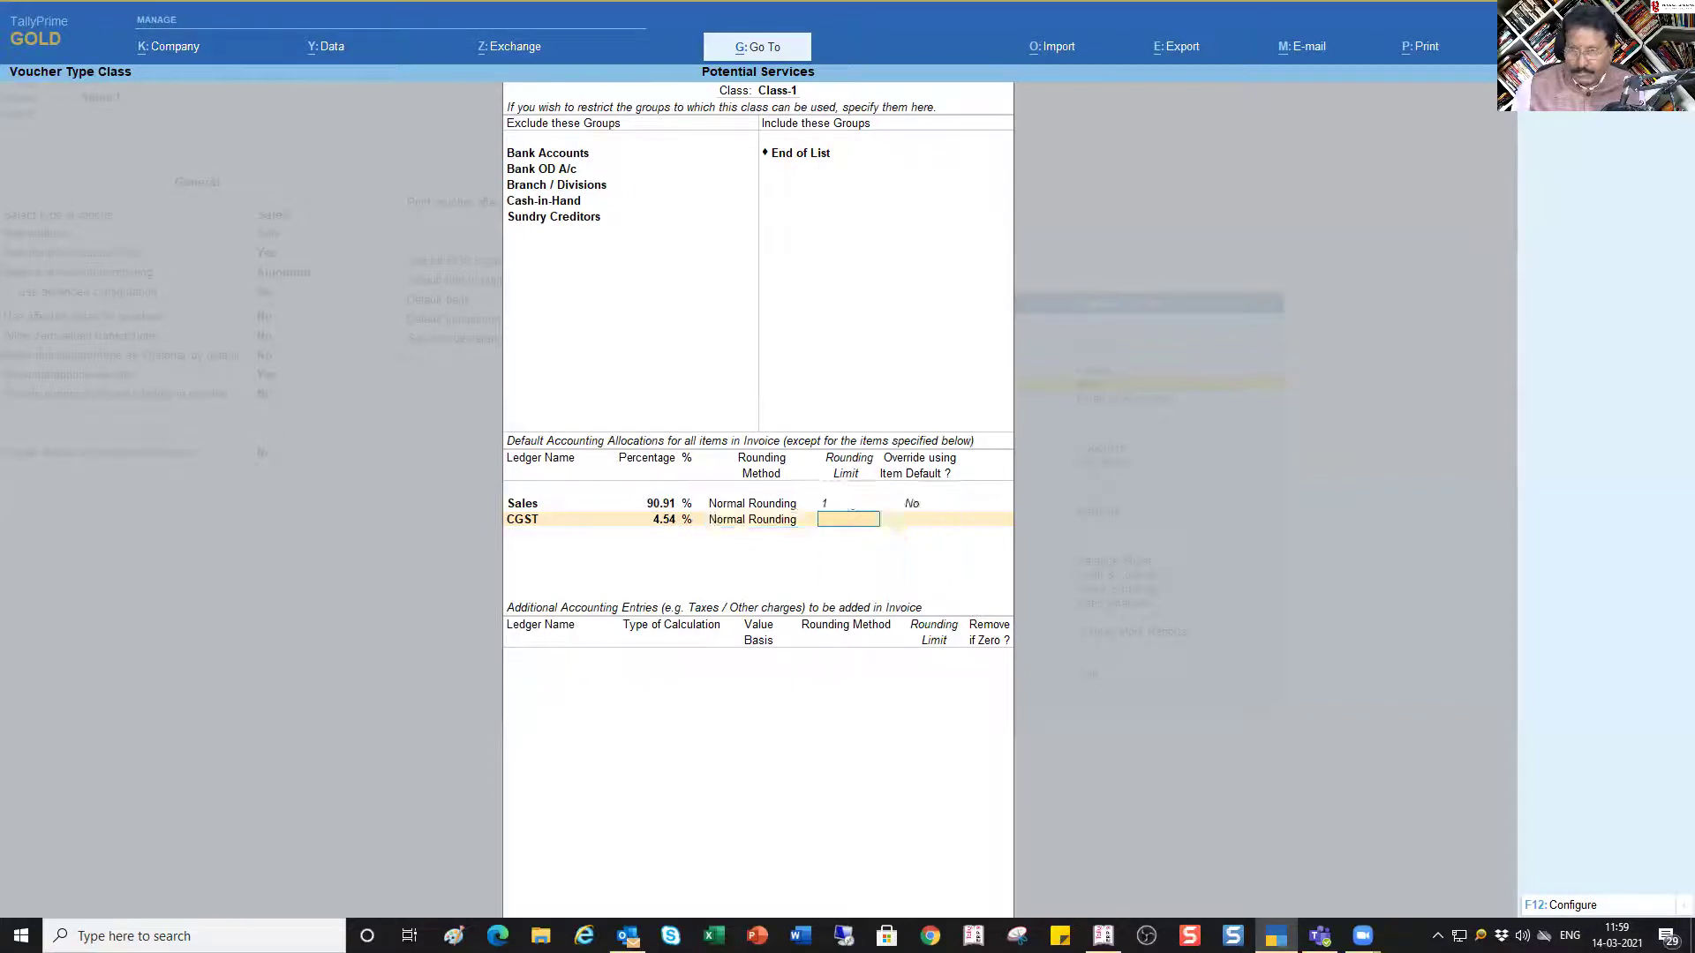
type("1")
key("Return")
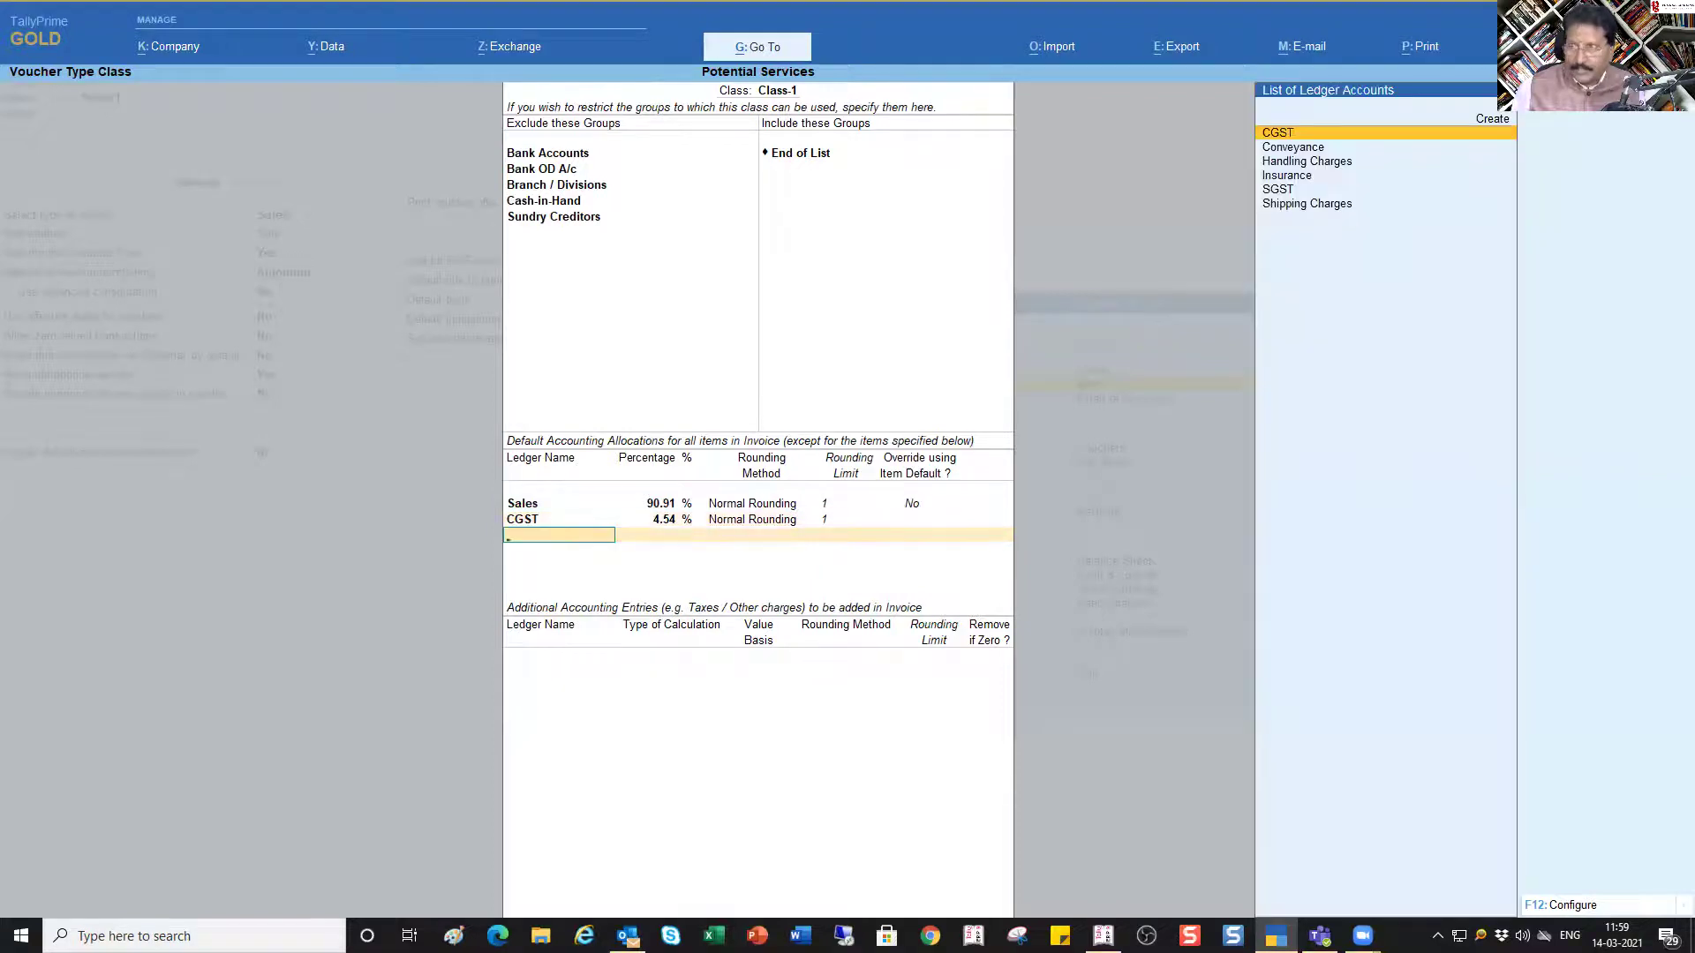
Add a default accounting allocation for the SGST ledger at 4.55 %, without a rounding method
key("Down")
key("Down")
key("Down")
key("Down")
key("Return")
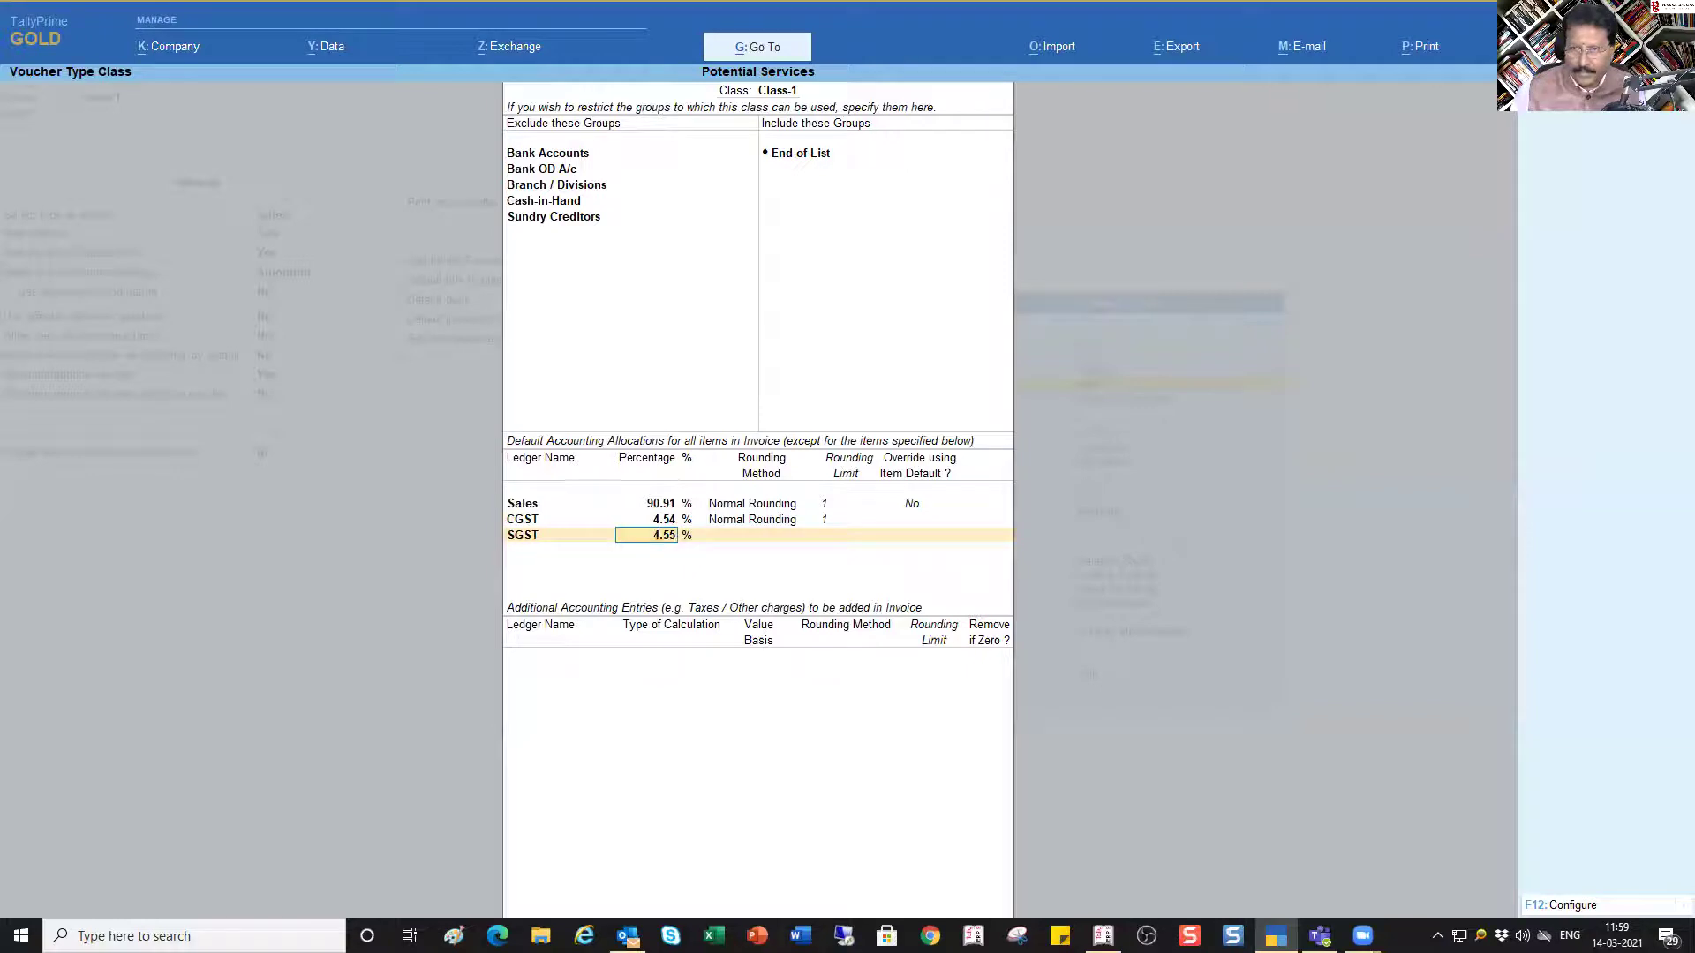
key("Return")
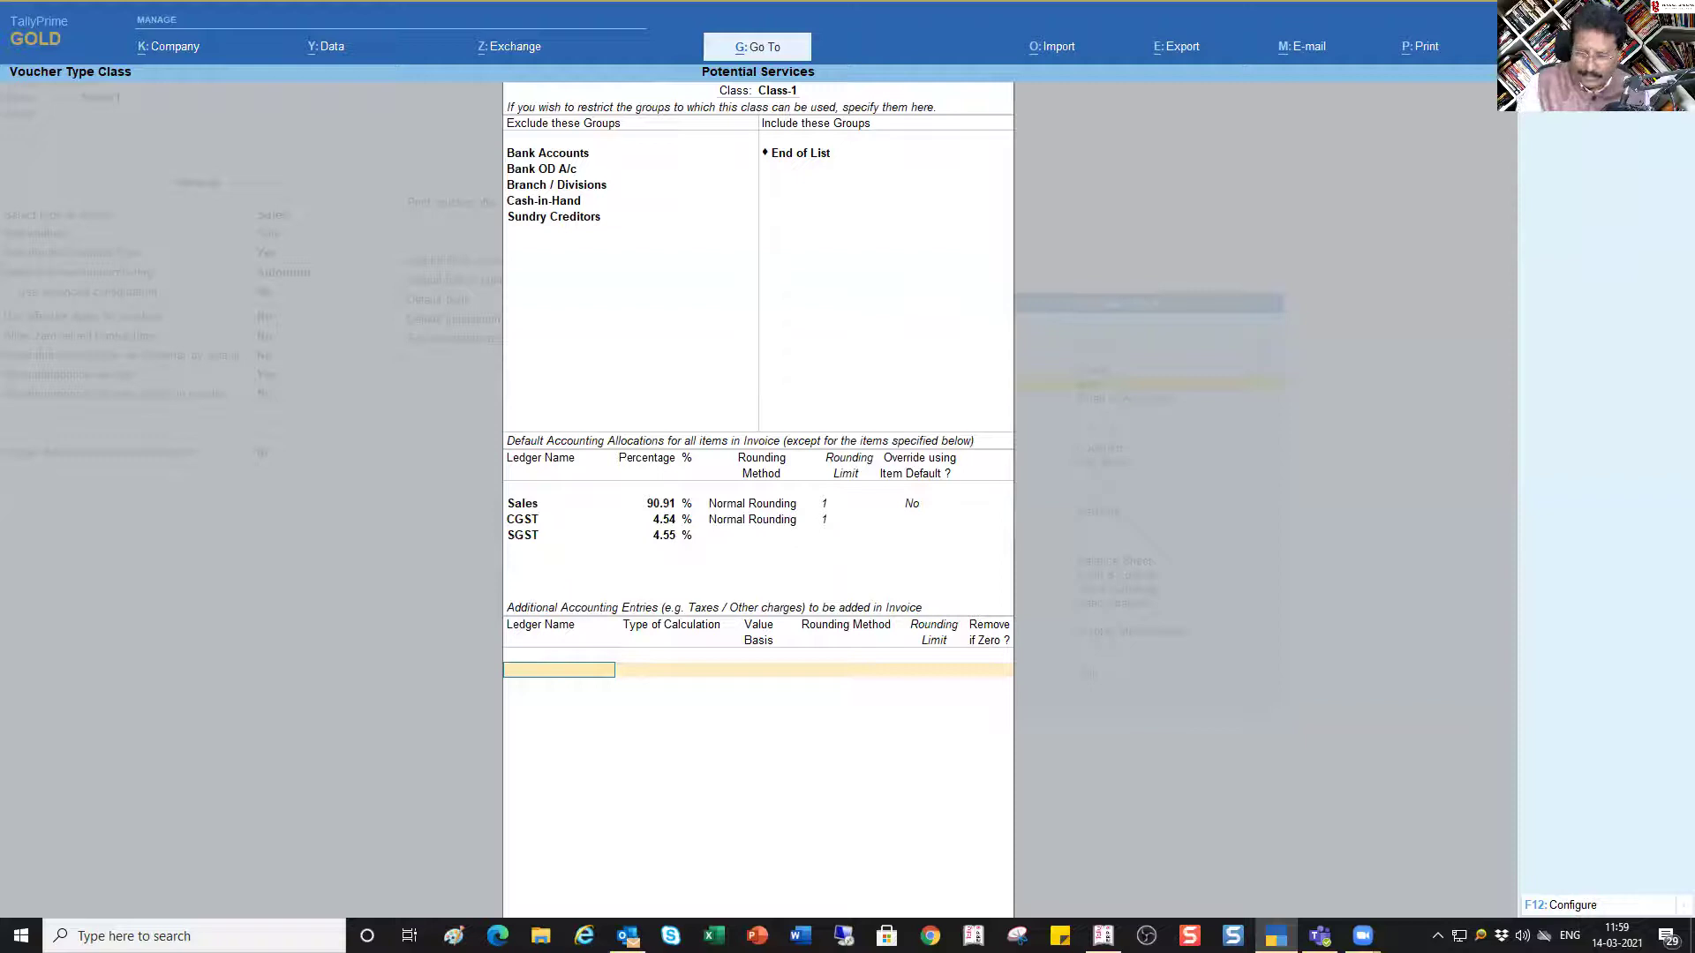
Go back to the Sales default allocation and set it to 100 %, with no item-default override
key("BackSpace")
key("BackSpace")
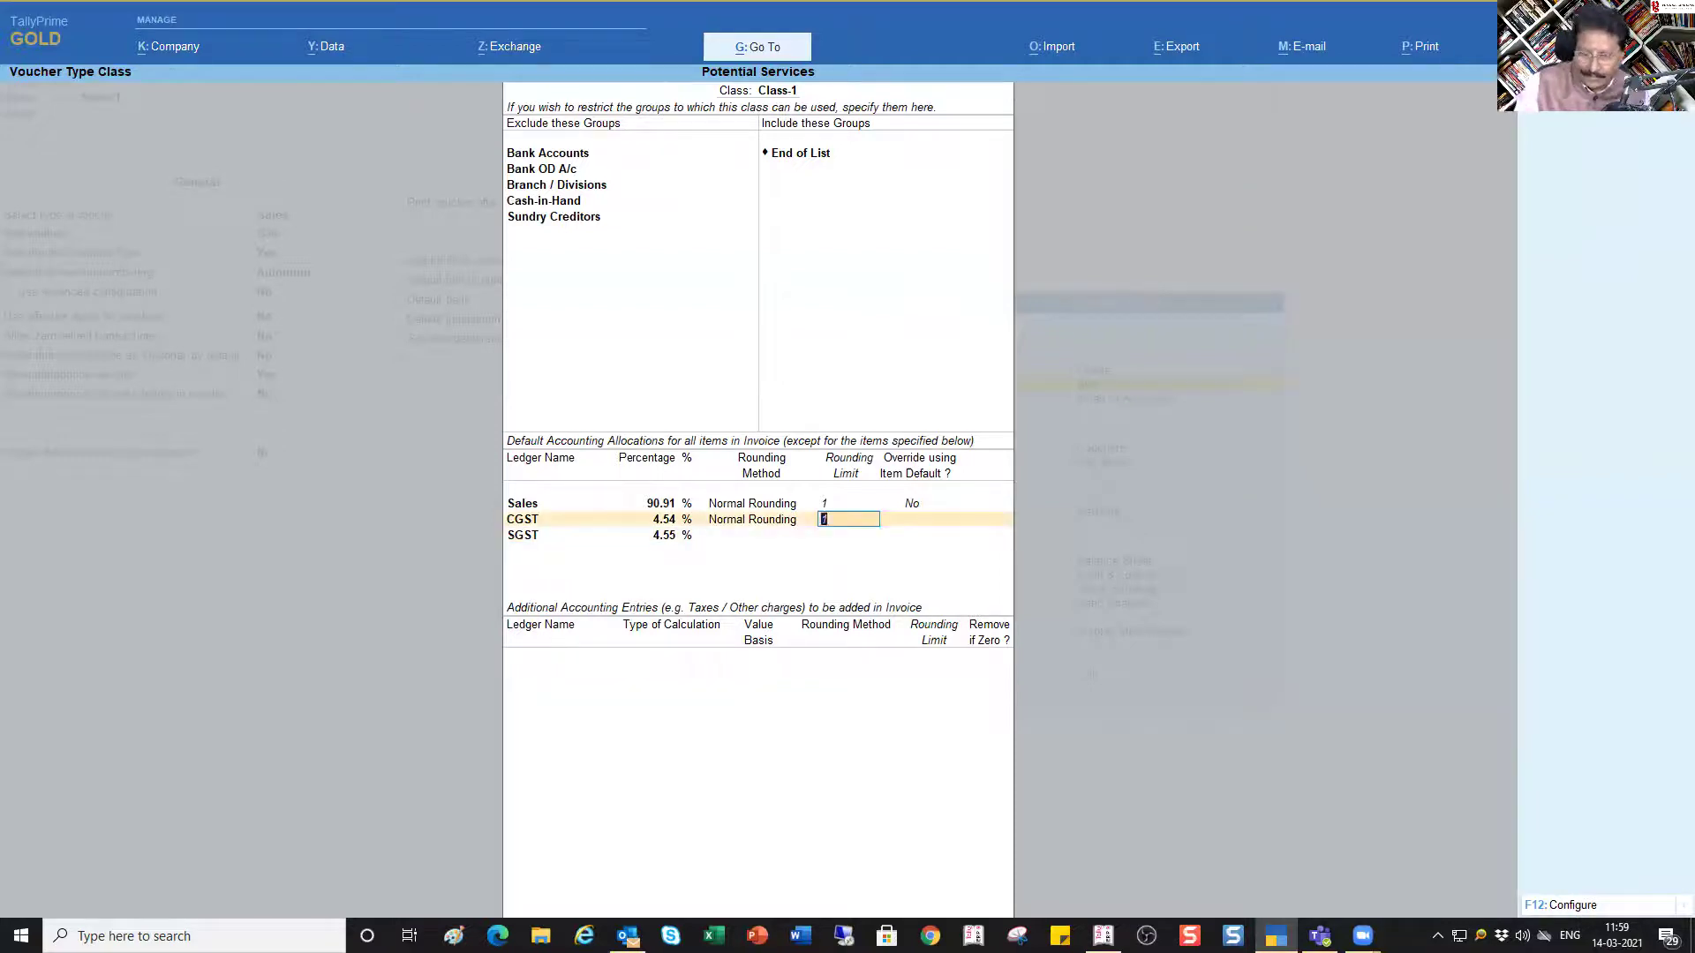
key("BackSpace")
key("BackSpace")
key("BackSpace")
key("BackSpace")
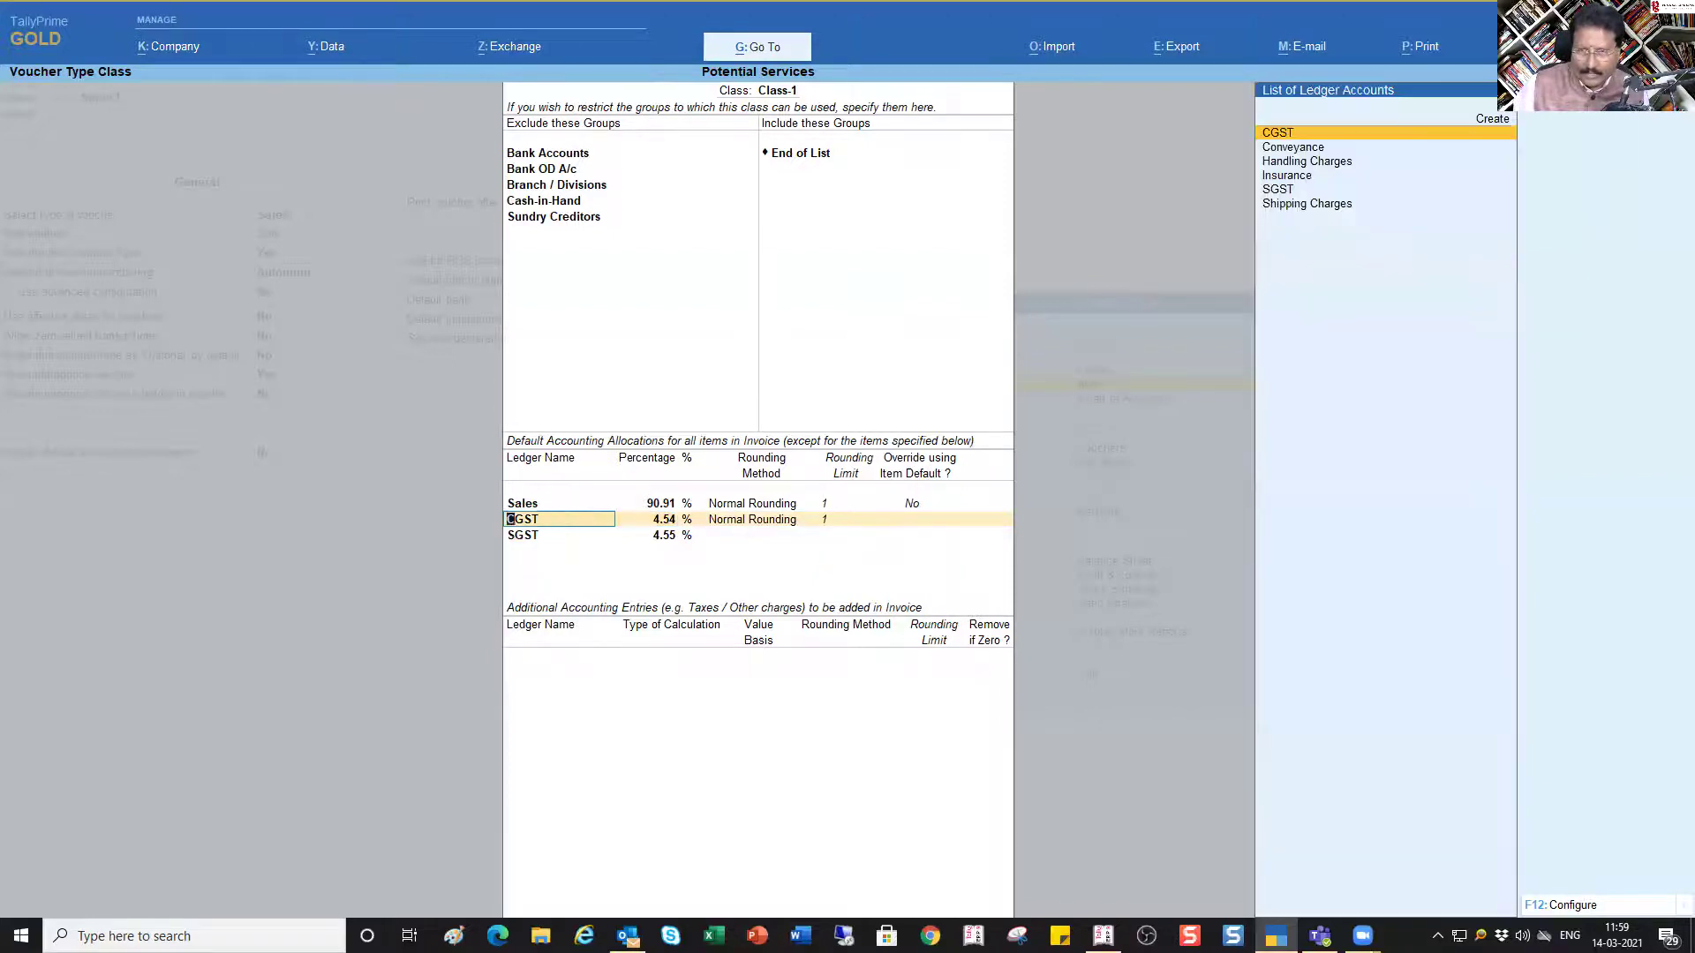
key("BackSpace")
key("BackSpace")
key("BackSpace")
key("BackSpace")
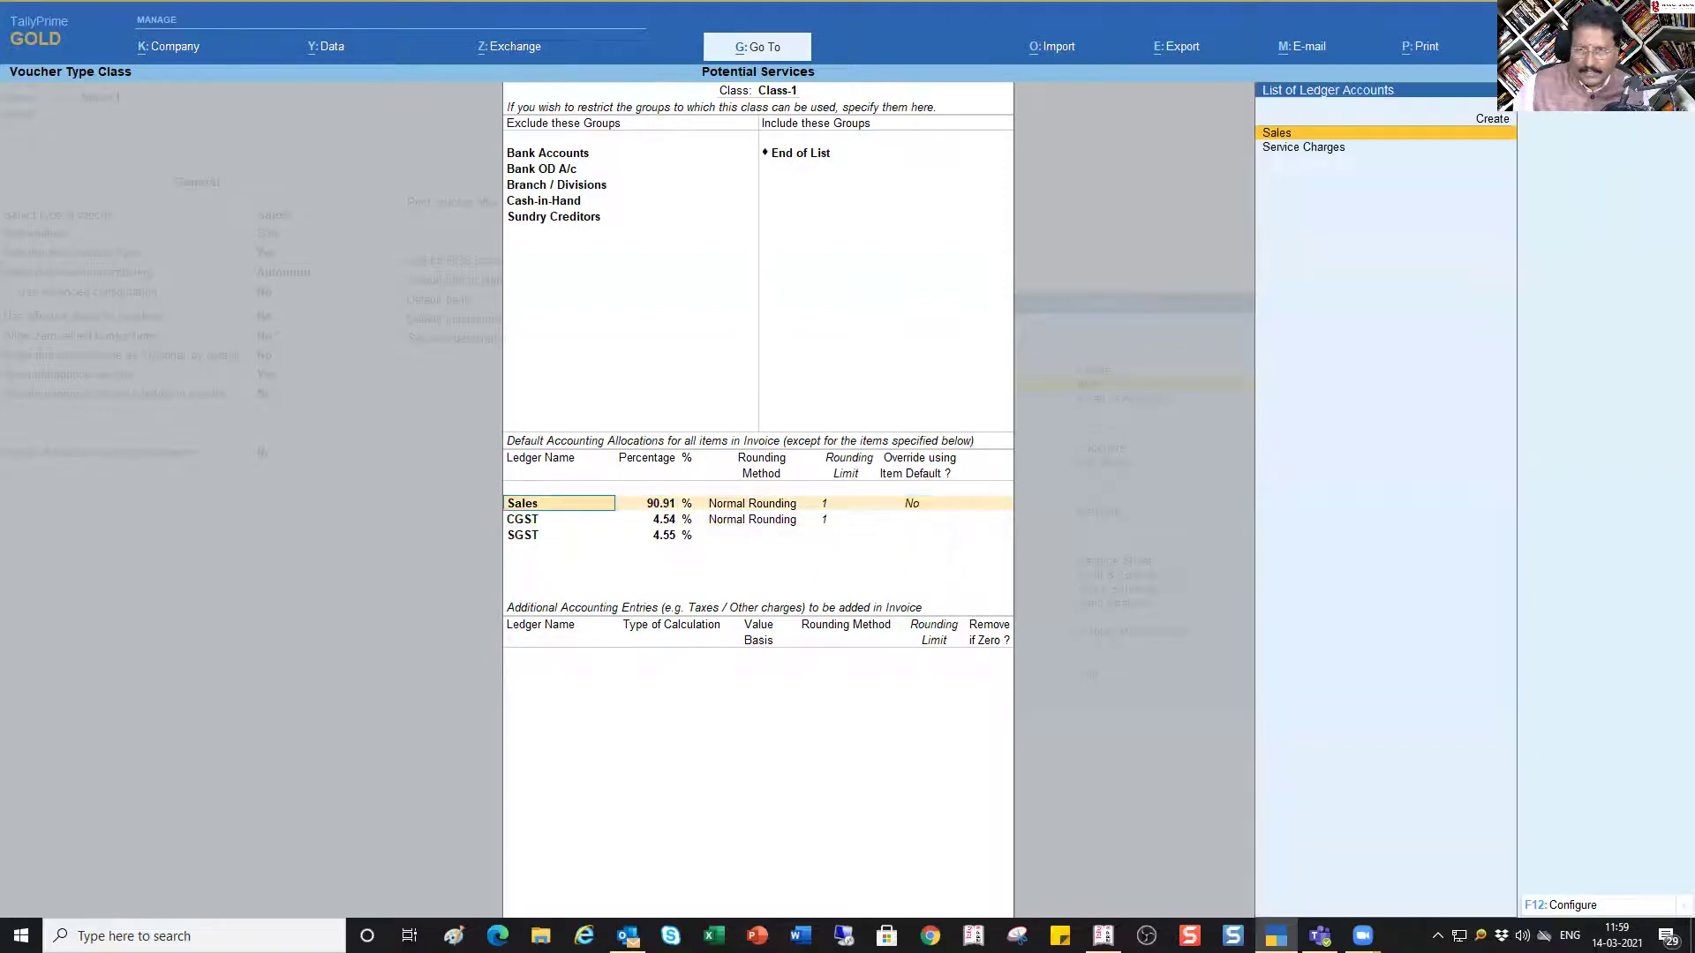
key("Return")
type("100")
key("Return")
key("Return")
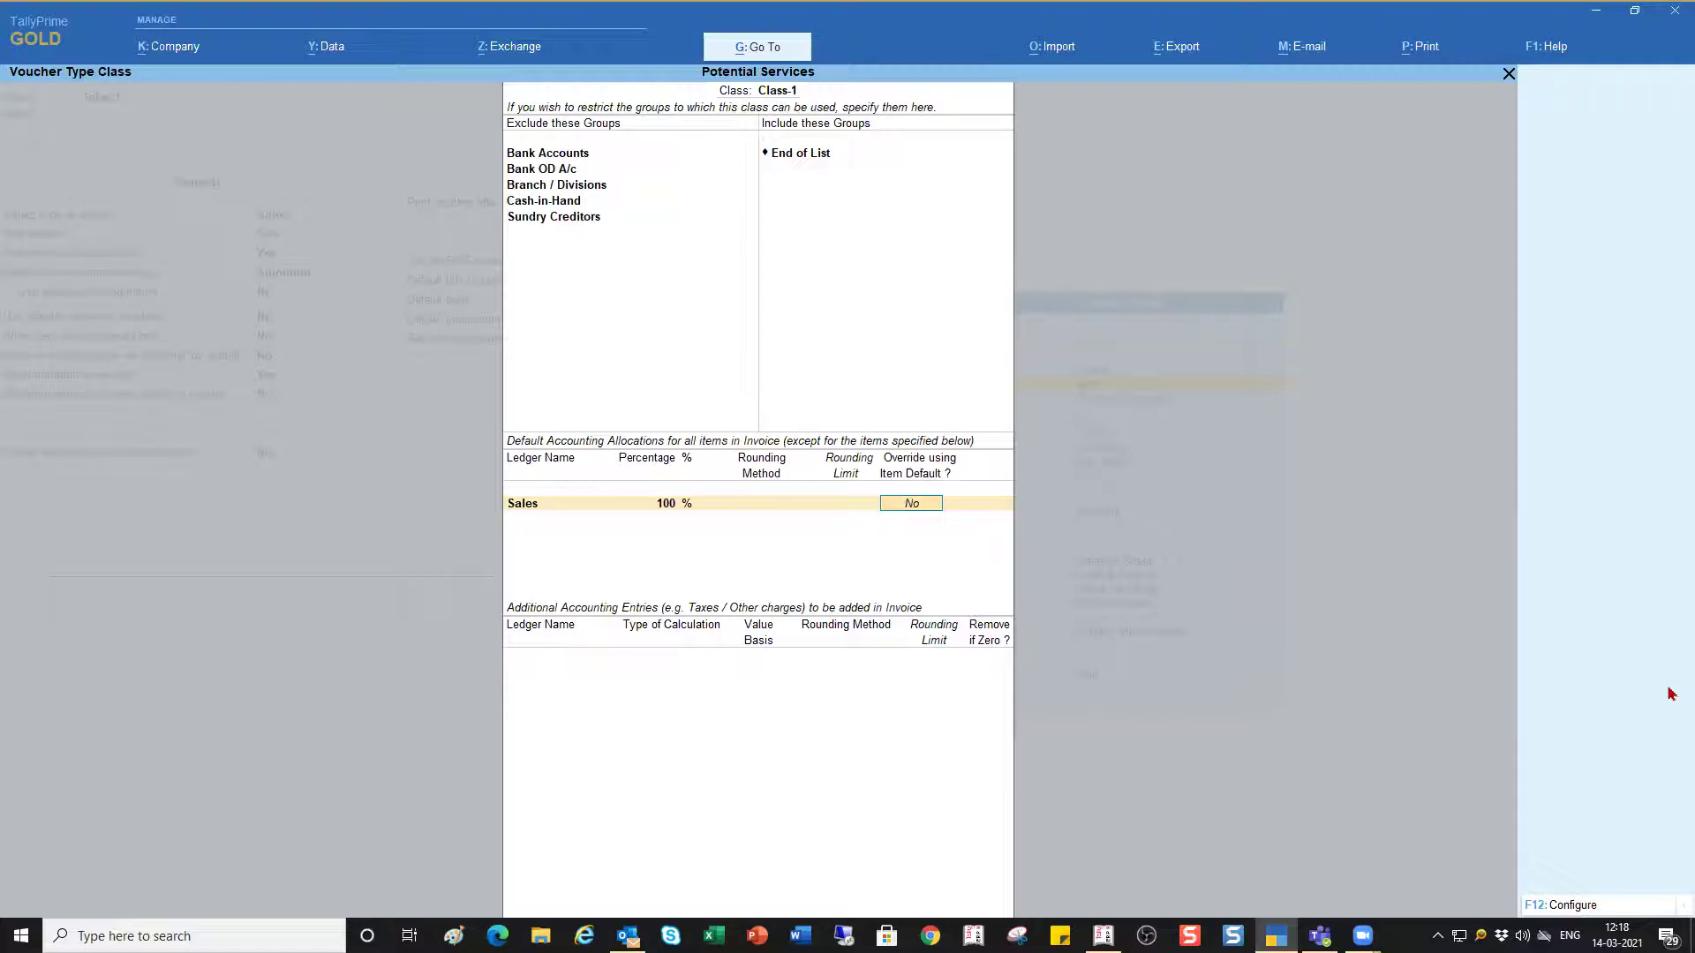
key("Return")
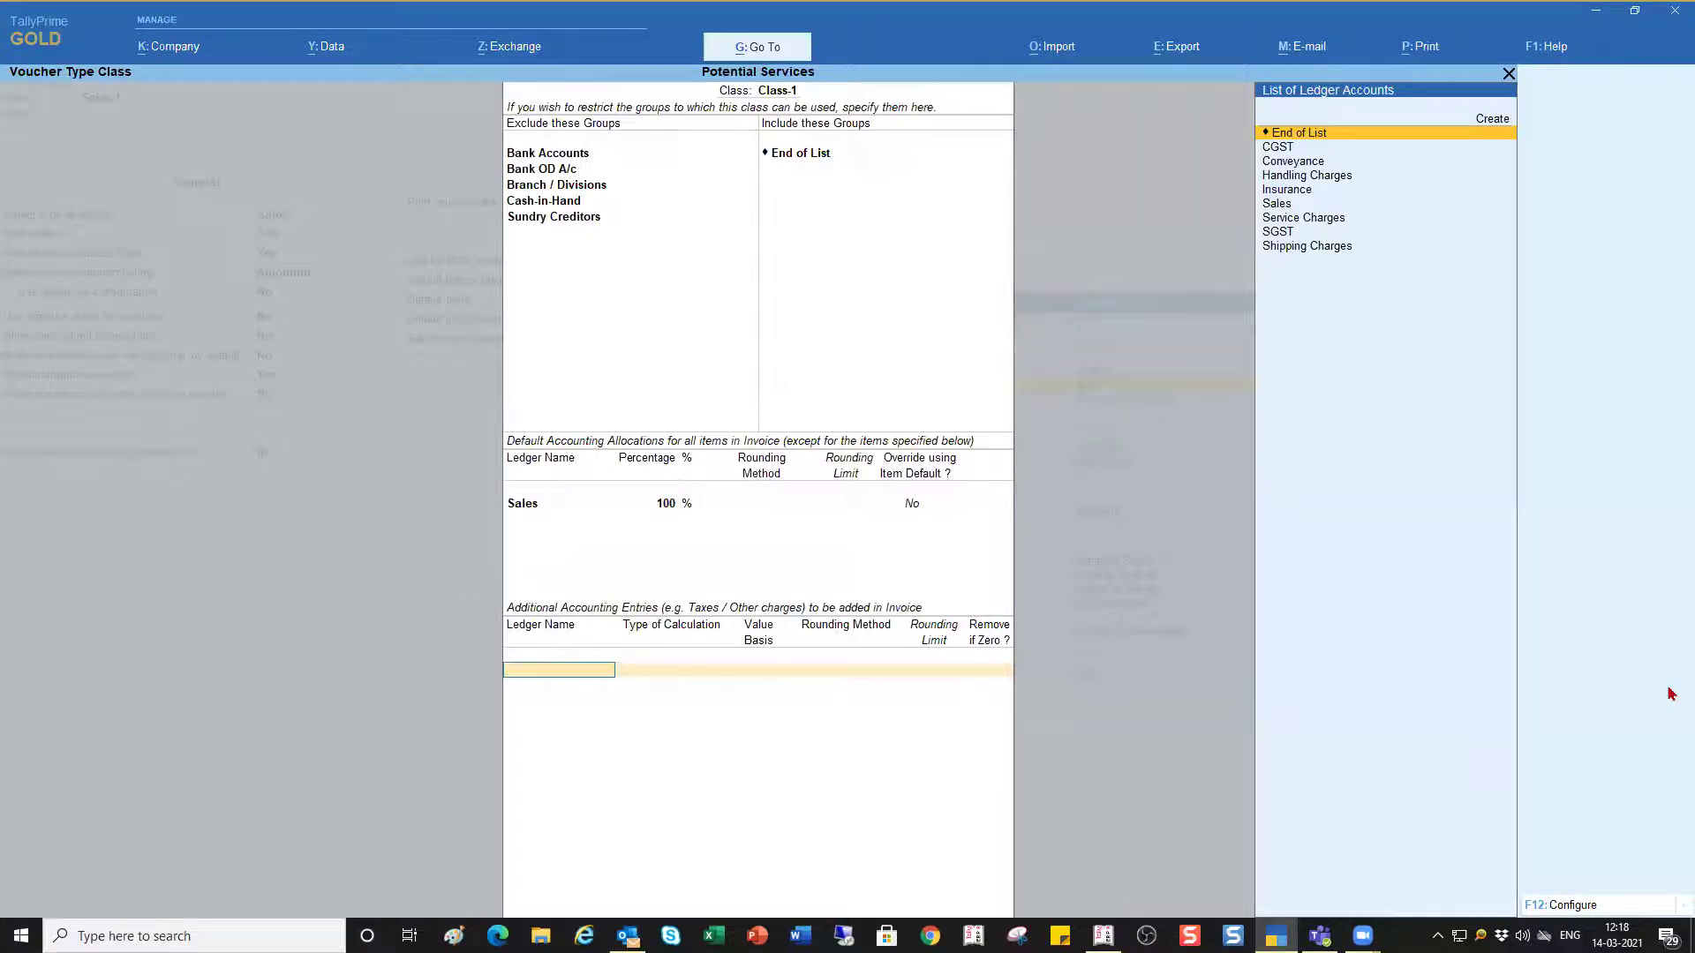
Add CGST as an additional accounting entry calculated On Total Sales with a value basis of 9
key("Down")
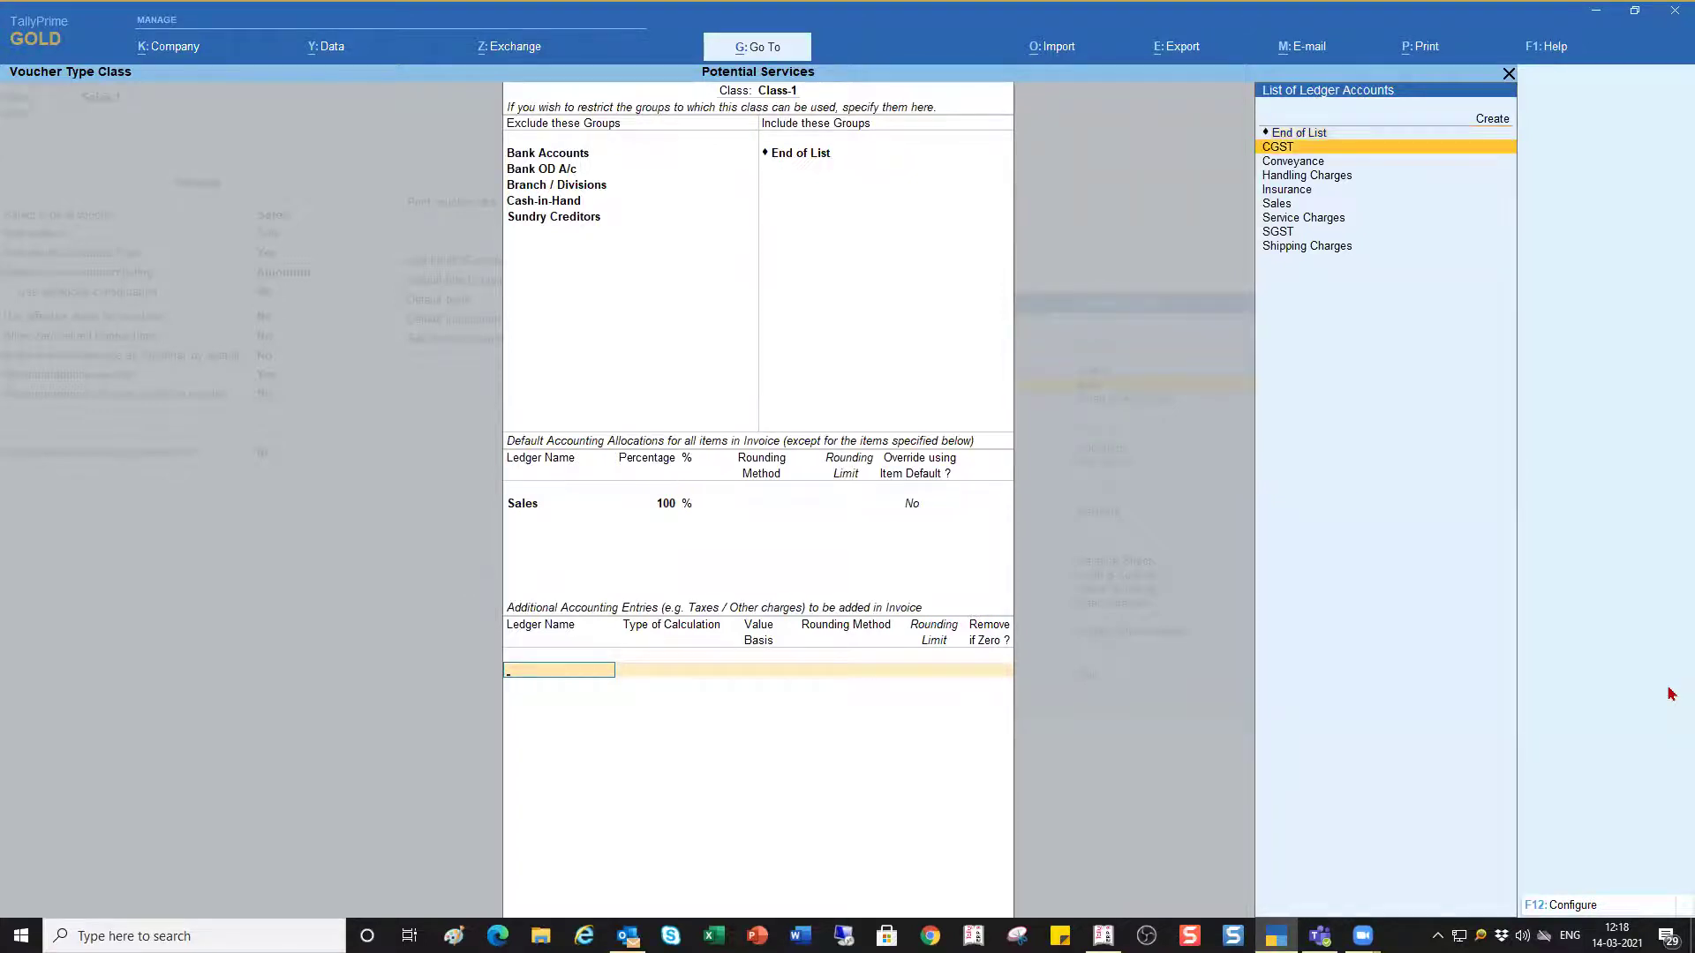
key("Return")
key("Down")
key("Down")
key("Down")
key("Down")
key("Down")
key("Down")
key("Down")
key("Down")
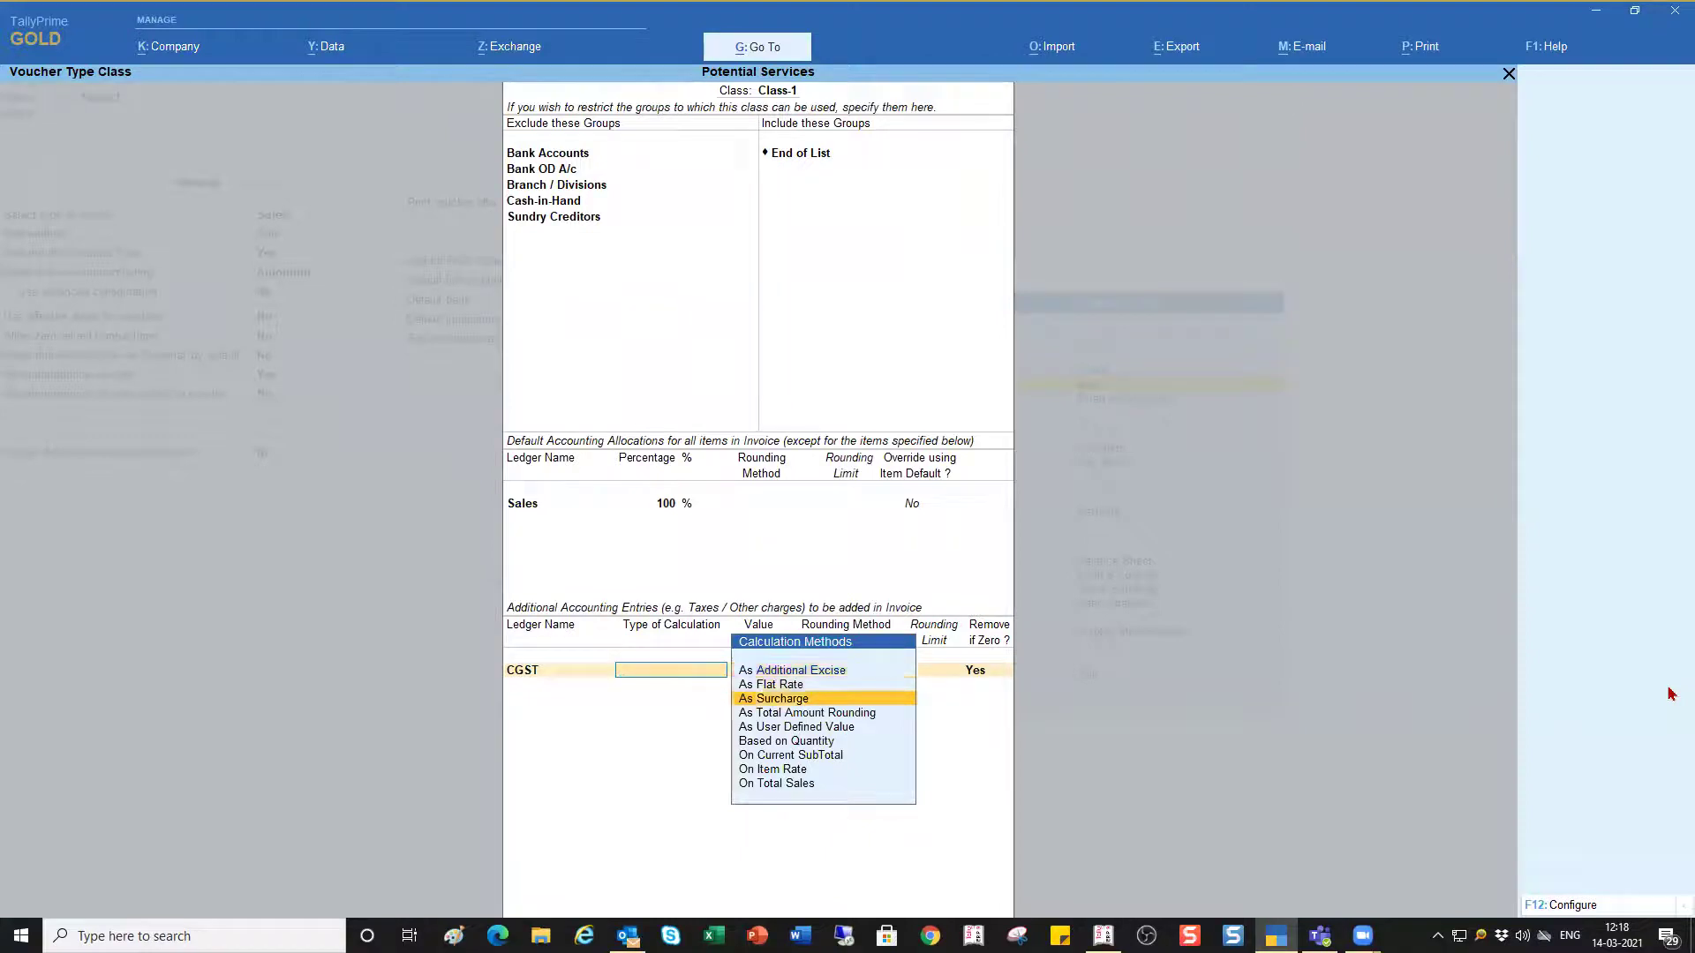
key("Return")
type("9")
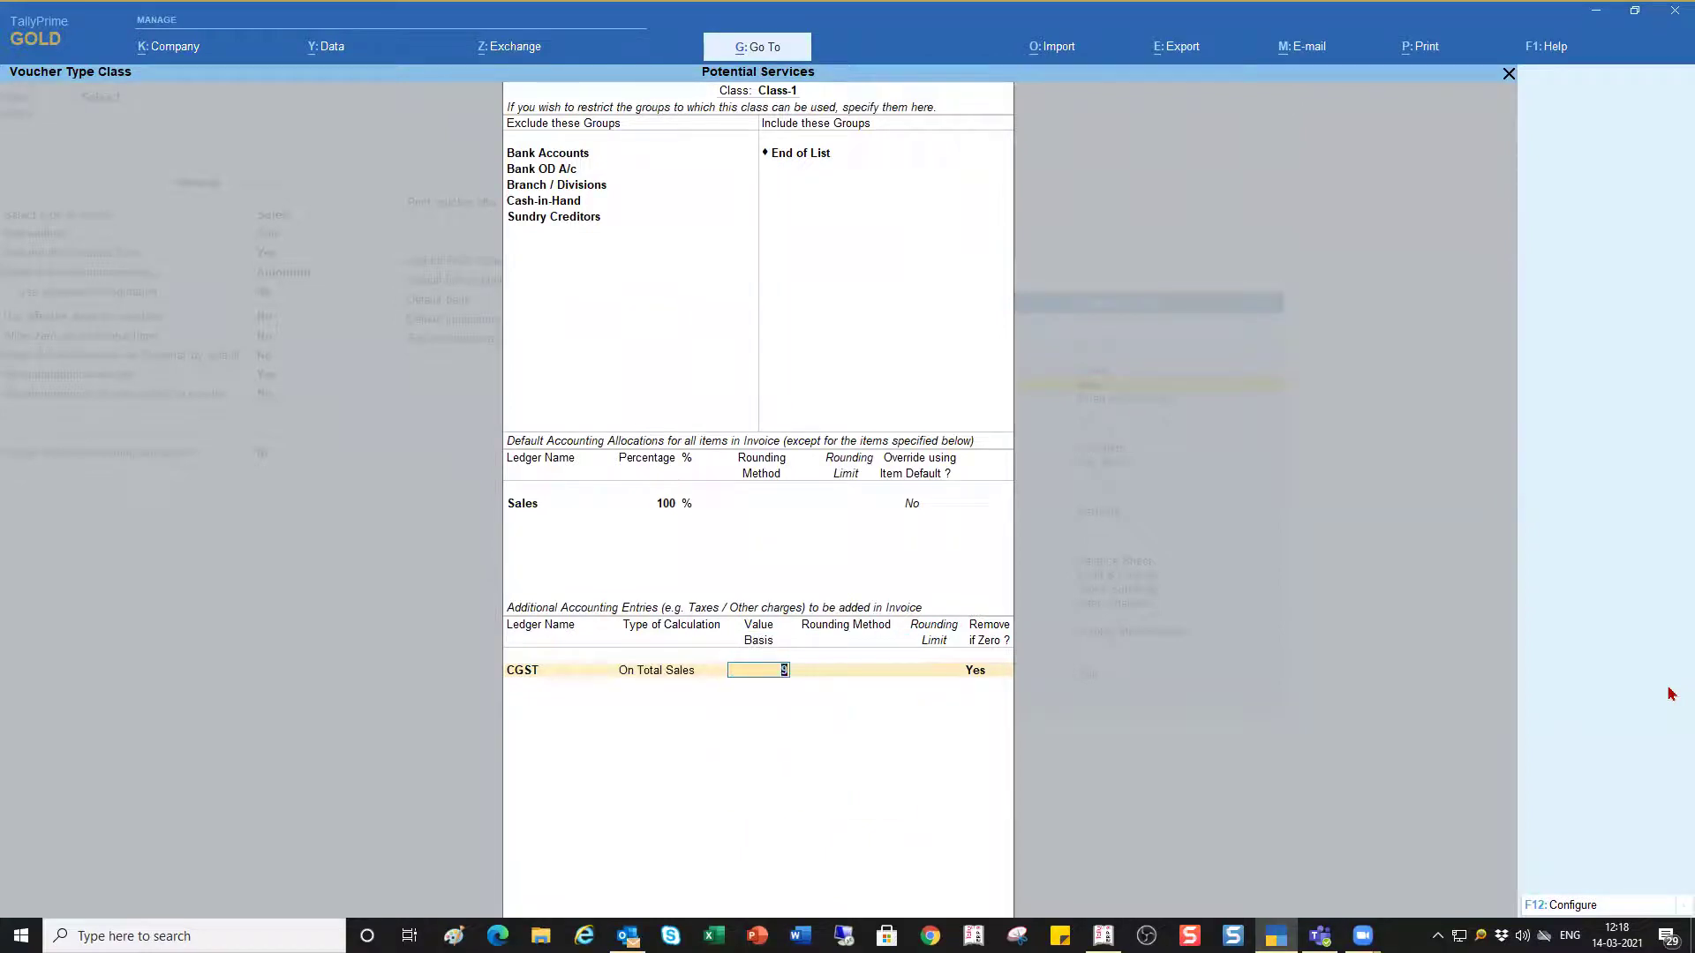
key("Return")
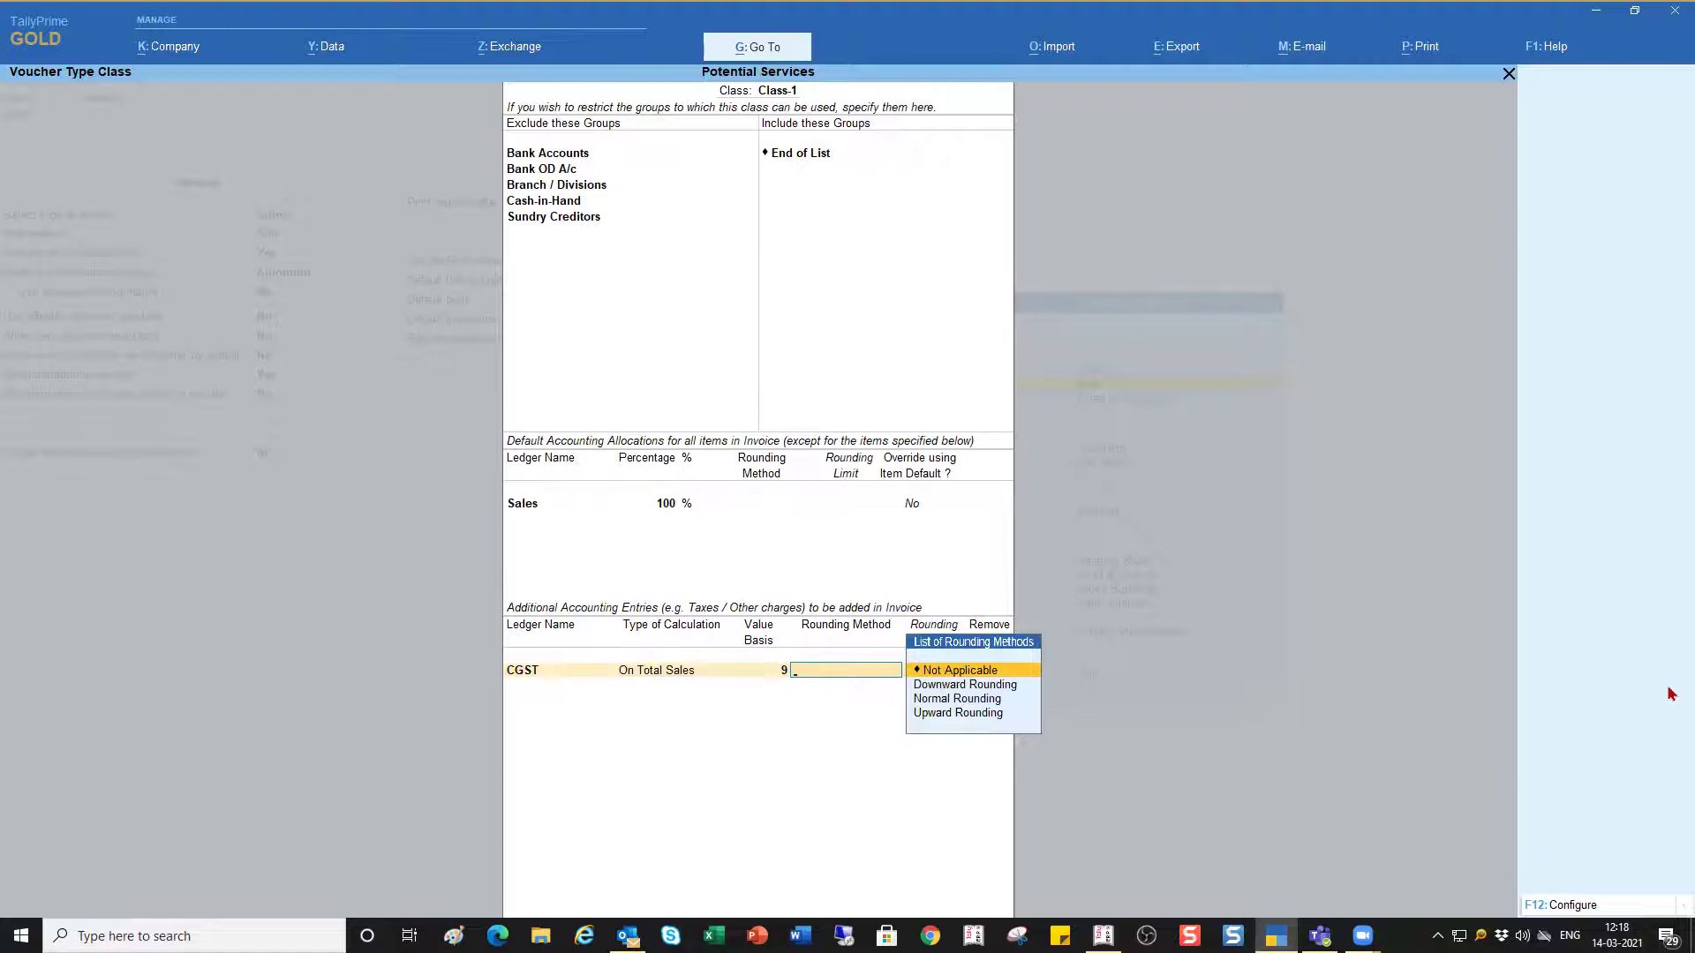
Give the CGST entry Normal Rounding with a limit of 1, and accept Yes for removal if zero
key("Down")
key("Down")
key("Return")
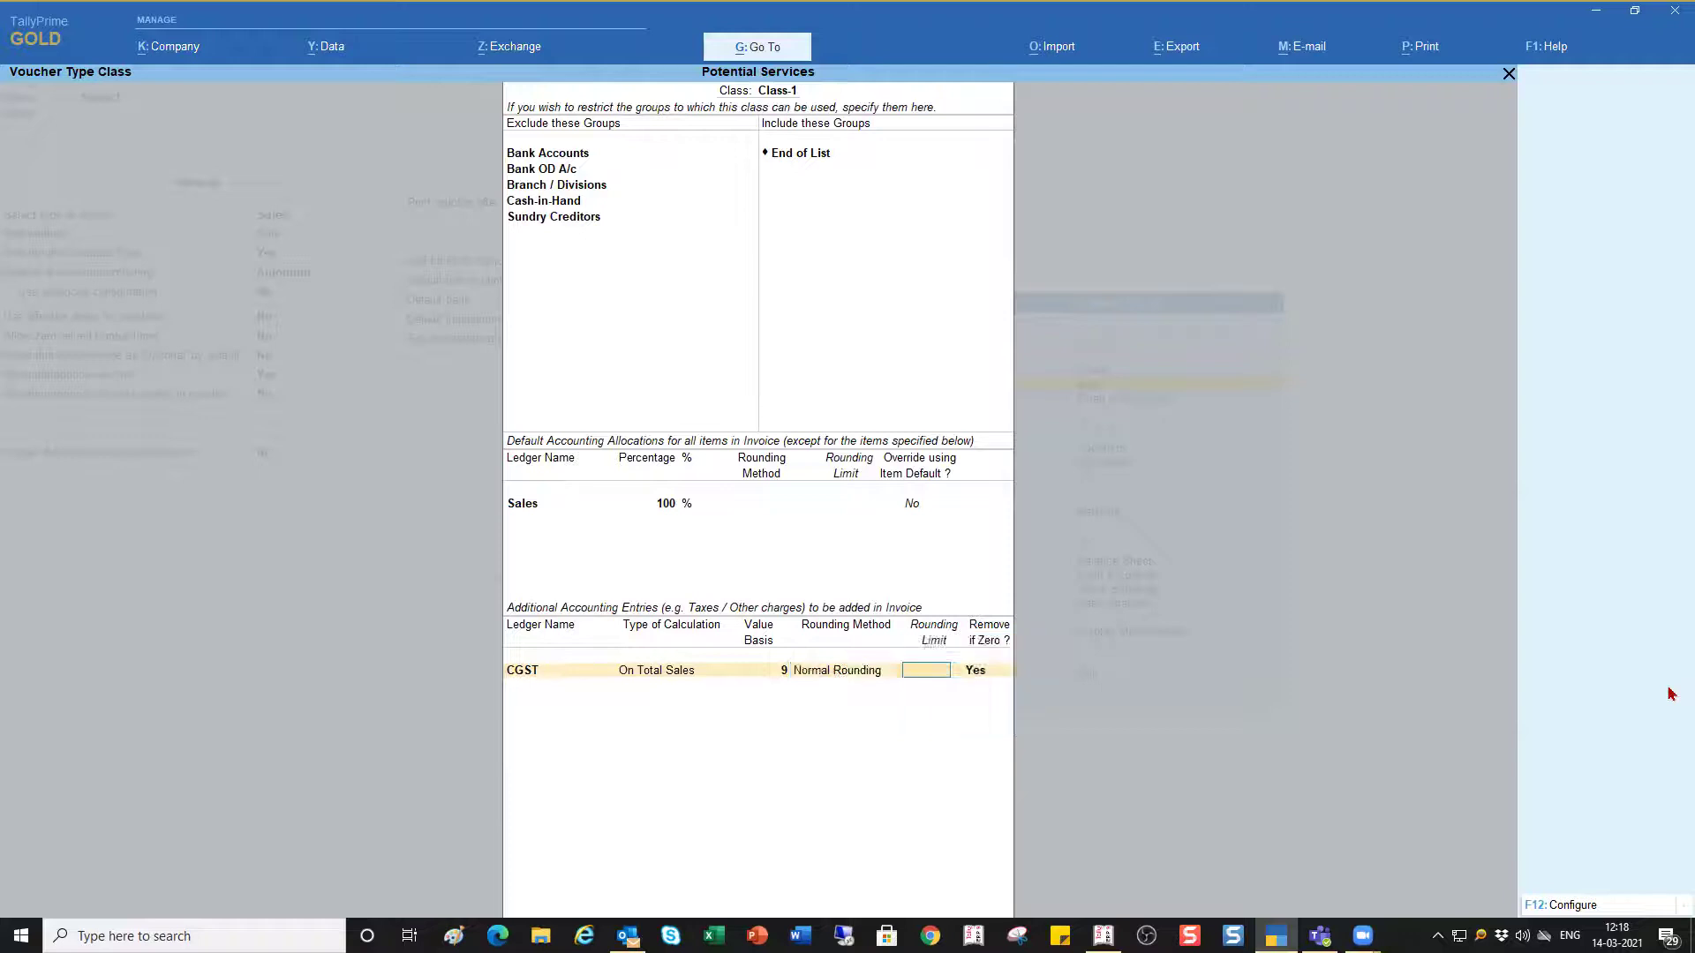
key("Return")
key("Return")
Add SGST as an additional accounting entry calculated On Total Sales with a value basis of 9
type("Gs")
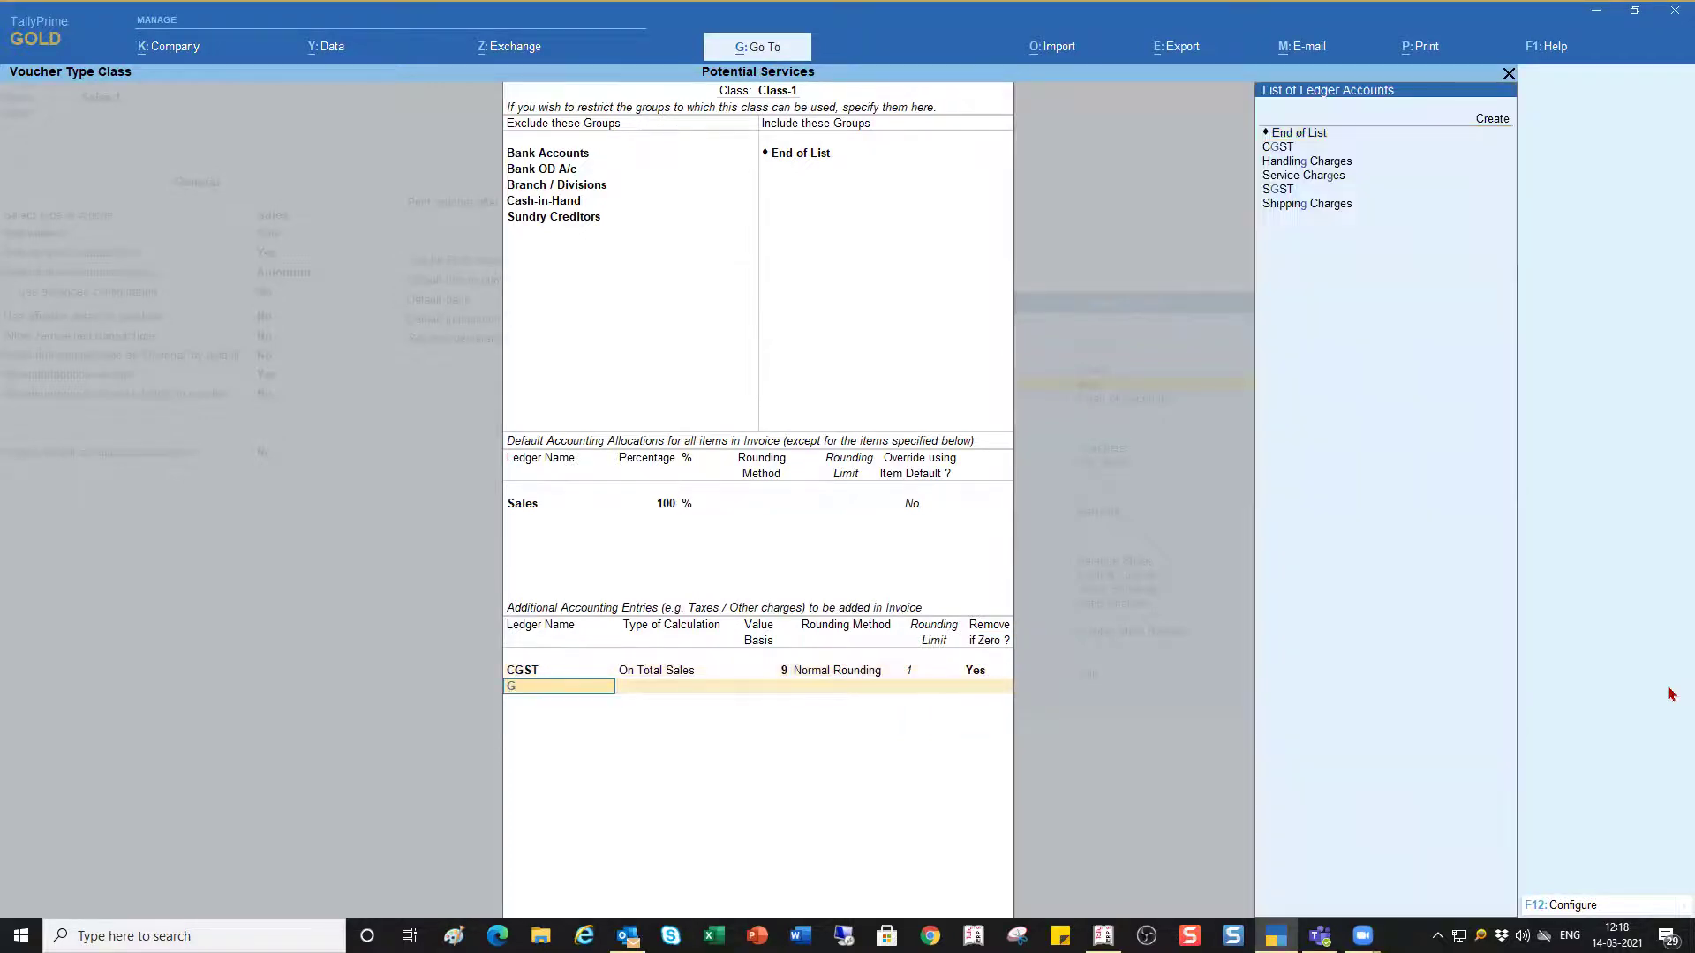
key("Down")
key("Down")
key("Return")
key("Down")
key("Down")
key("Down")
key("Down")
key("Down")
key("Down")
key("Down")
key("Down")
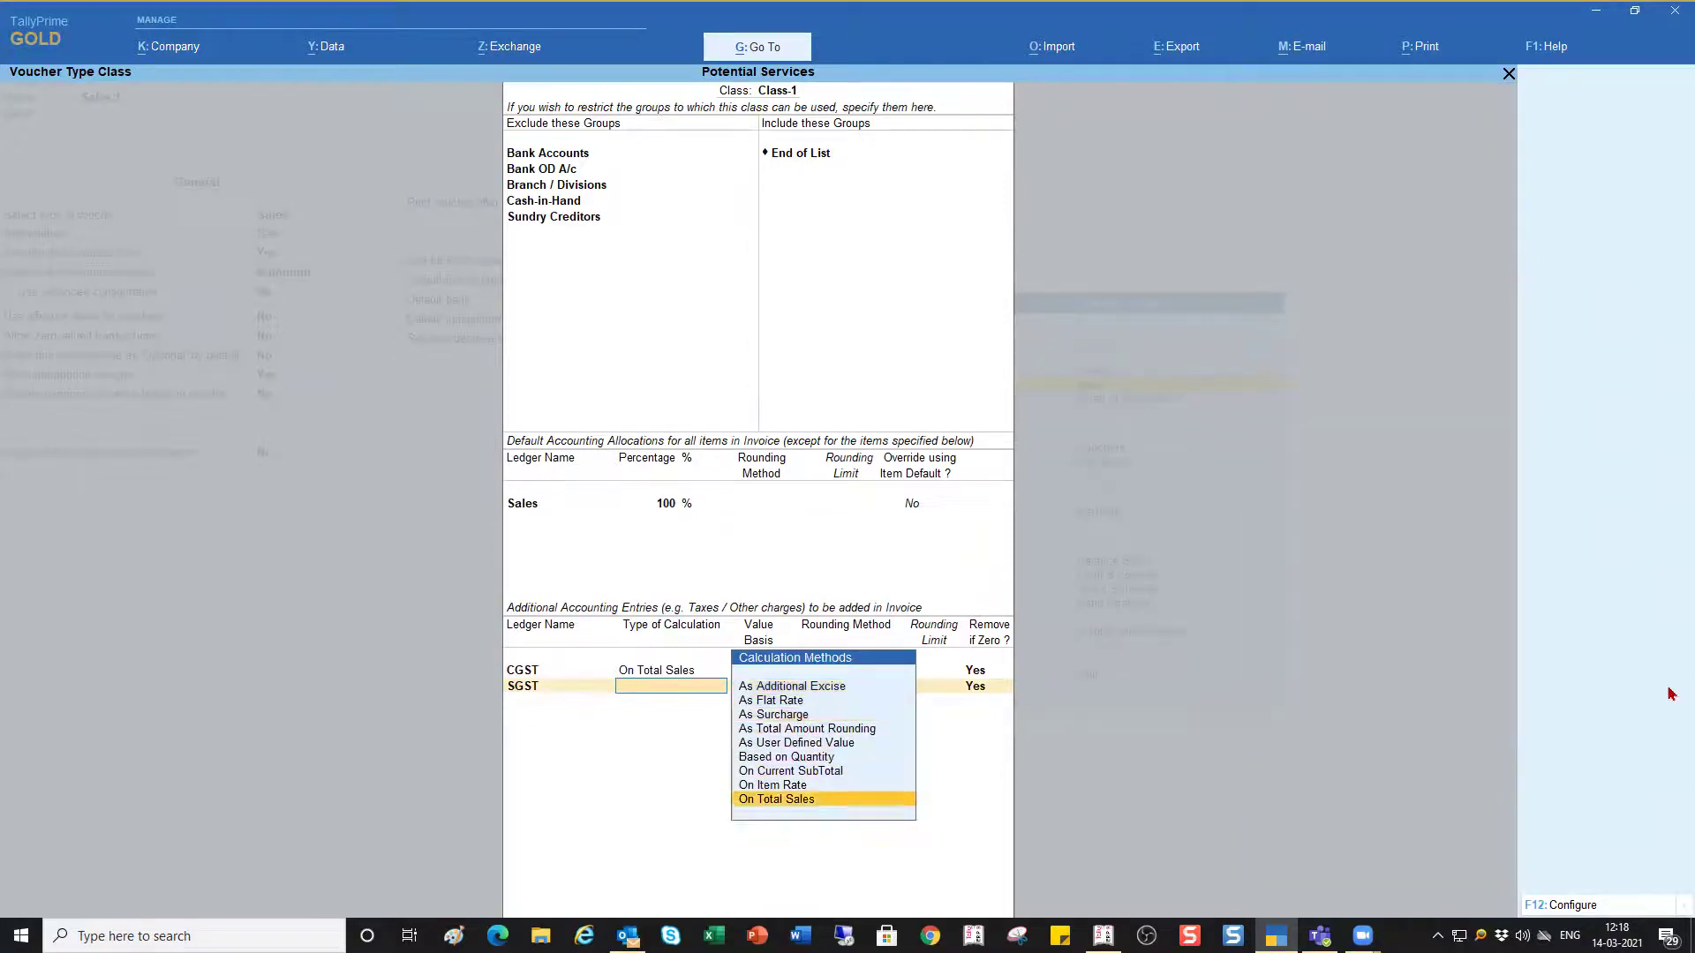
key("Return")
type("9")
key("Return")
Give the SGST entry Normal Rounding with a limit of 1, and accept Yes for removal if zero
key("Down")
key("Down")
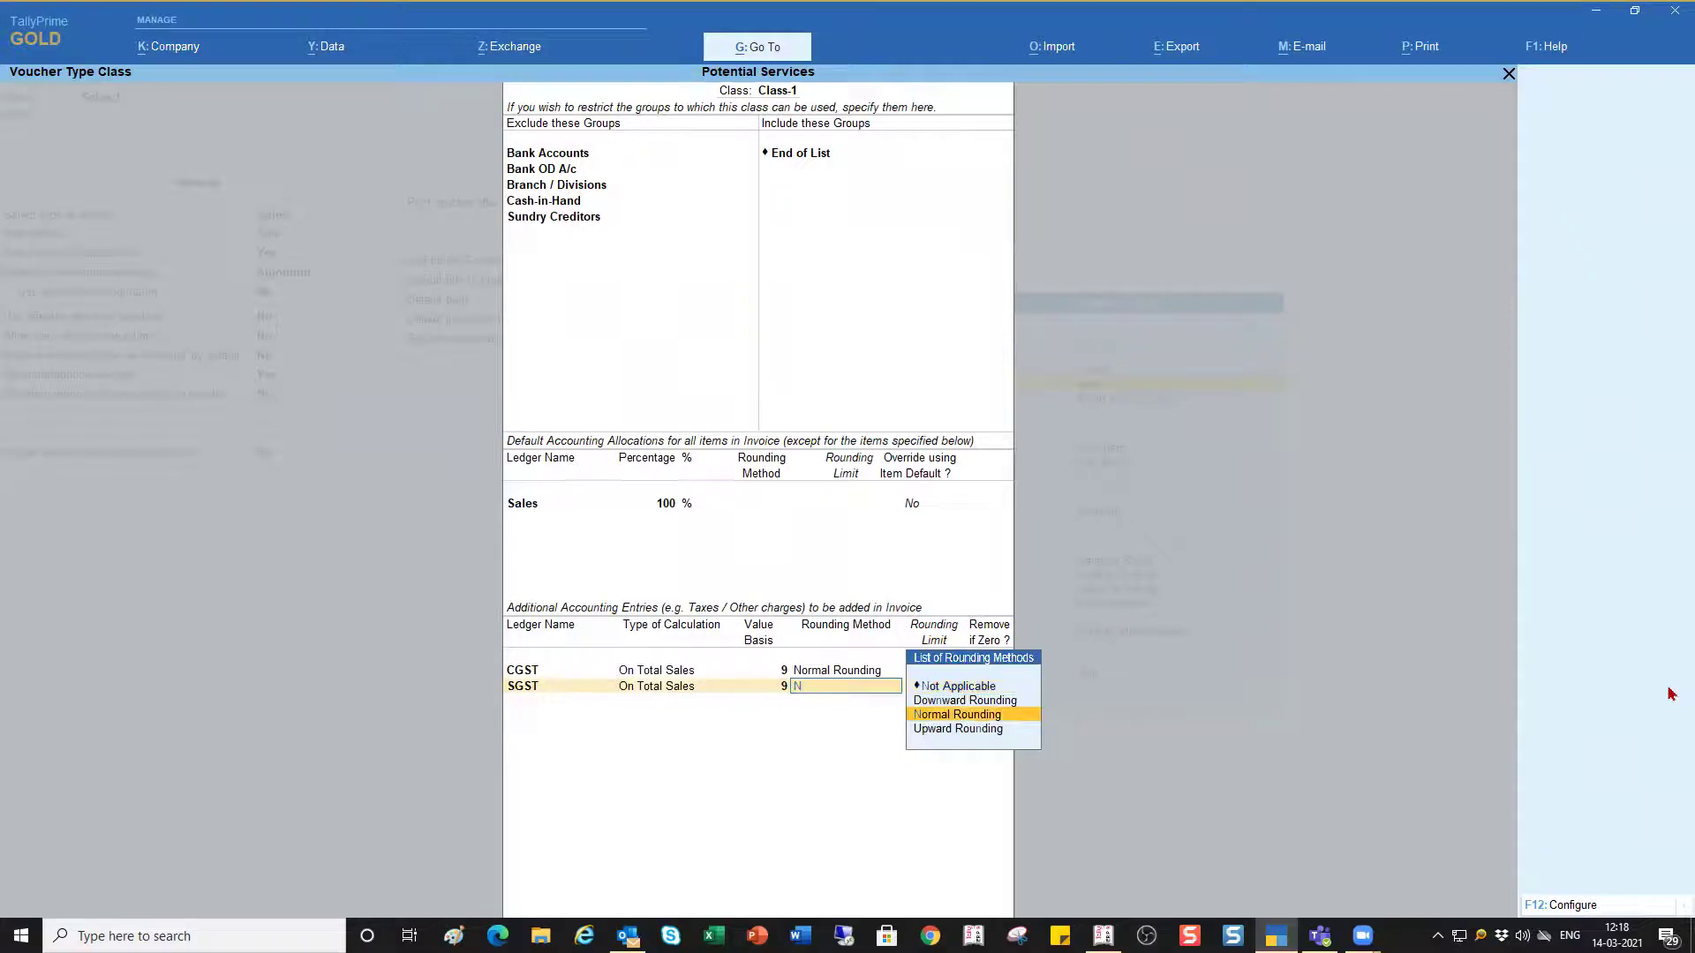
key("Return")
type("1")
key("Return")
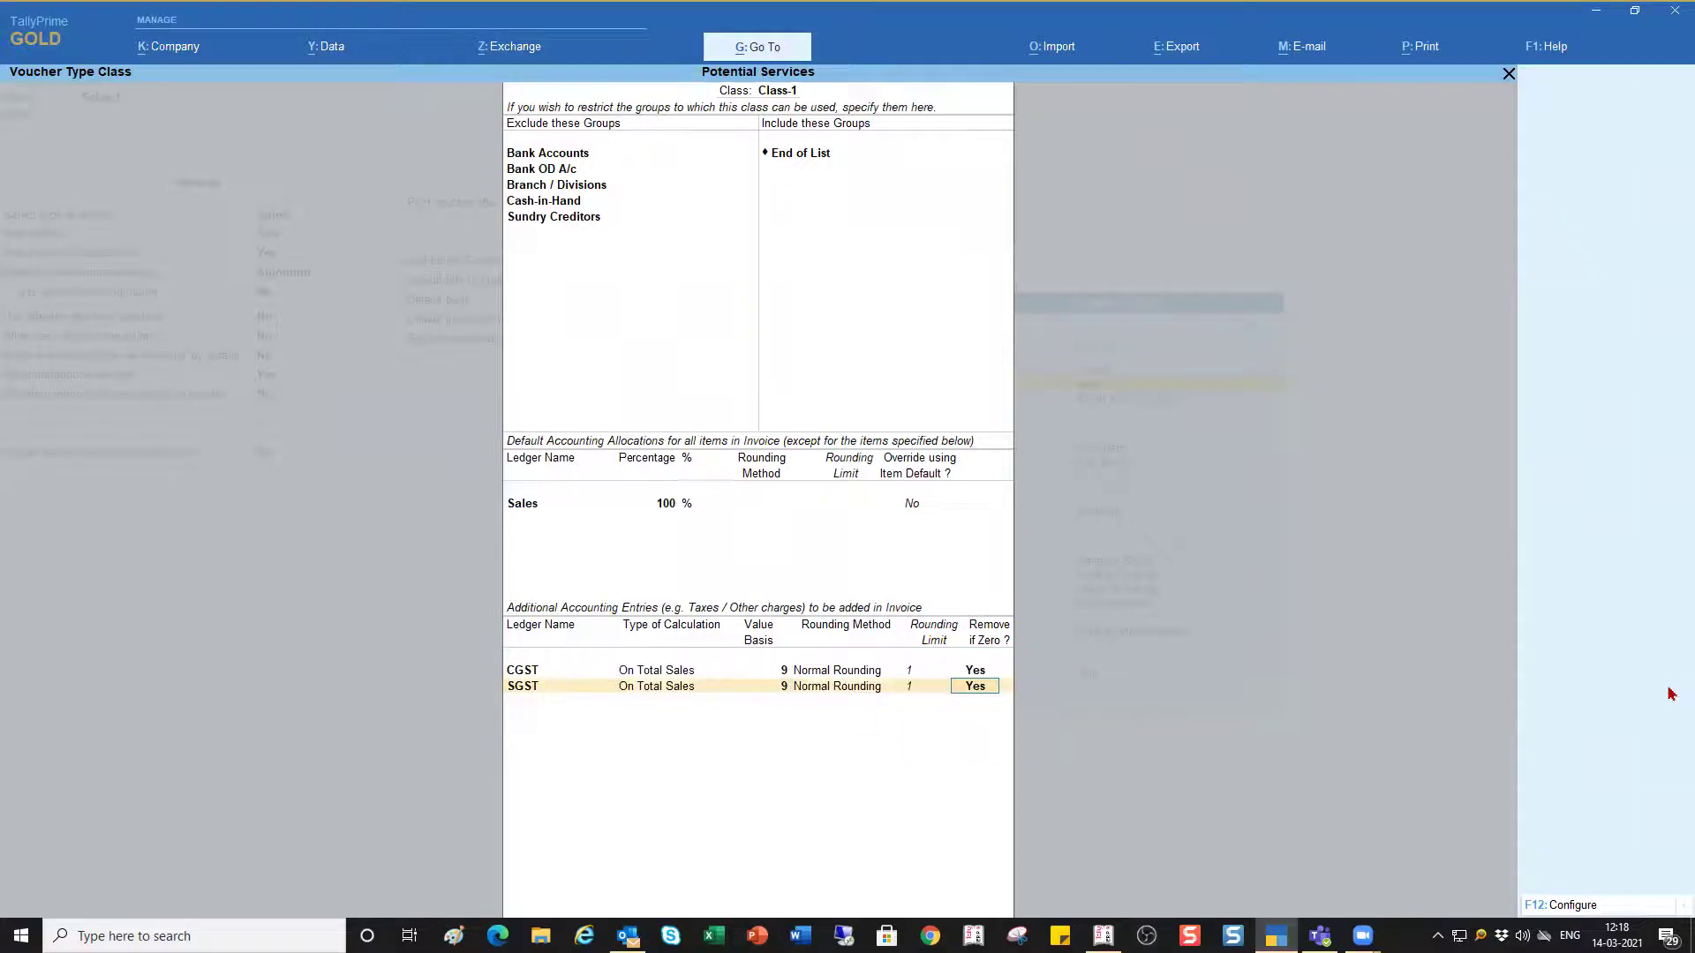
key("Return")
Add Handling Charges as an additional accounting entry calculated On Total Sales with a value basis of 2
type("Ha")
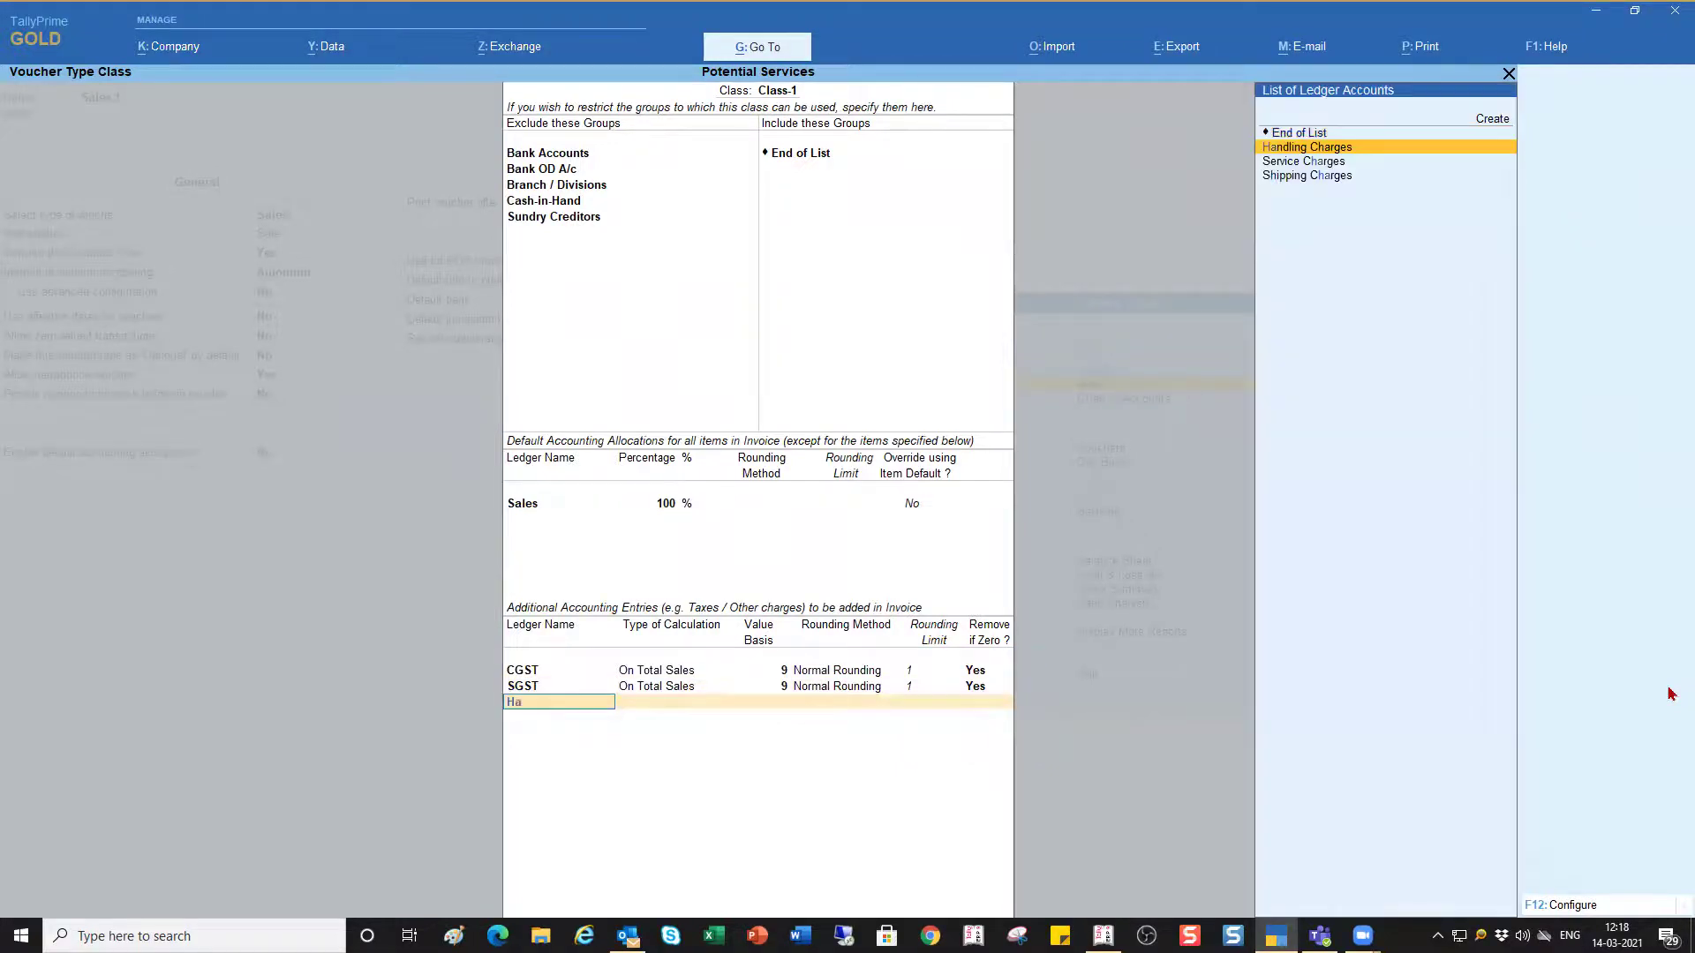
key("Return")
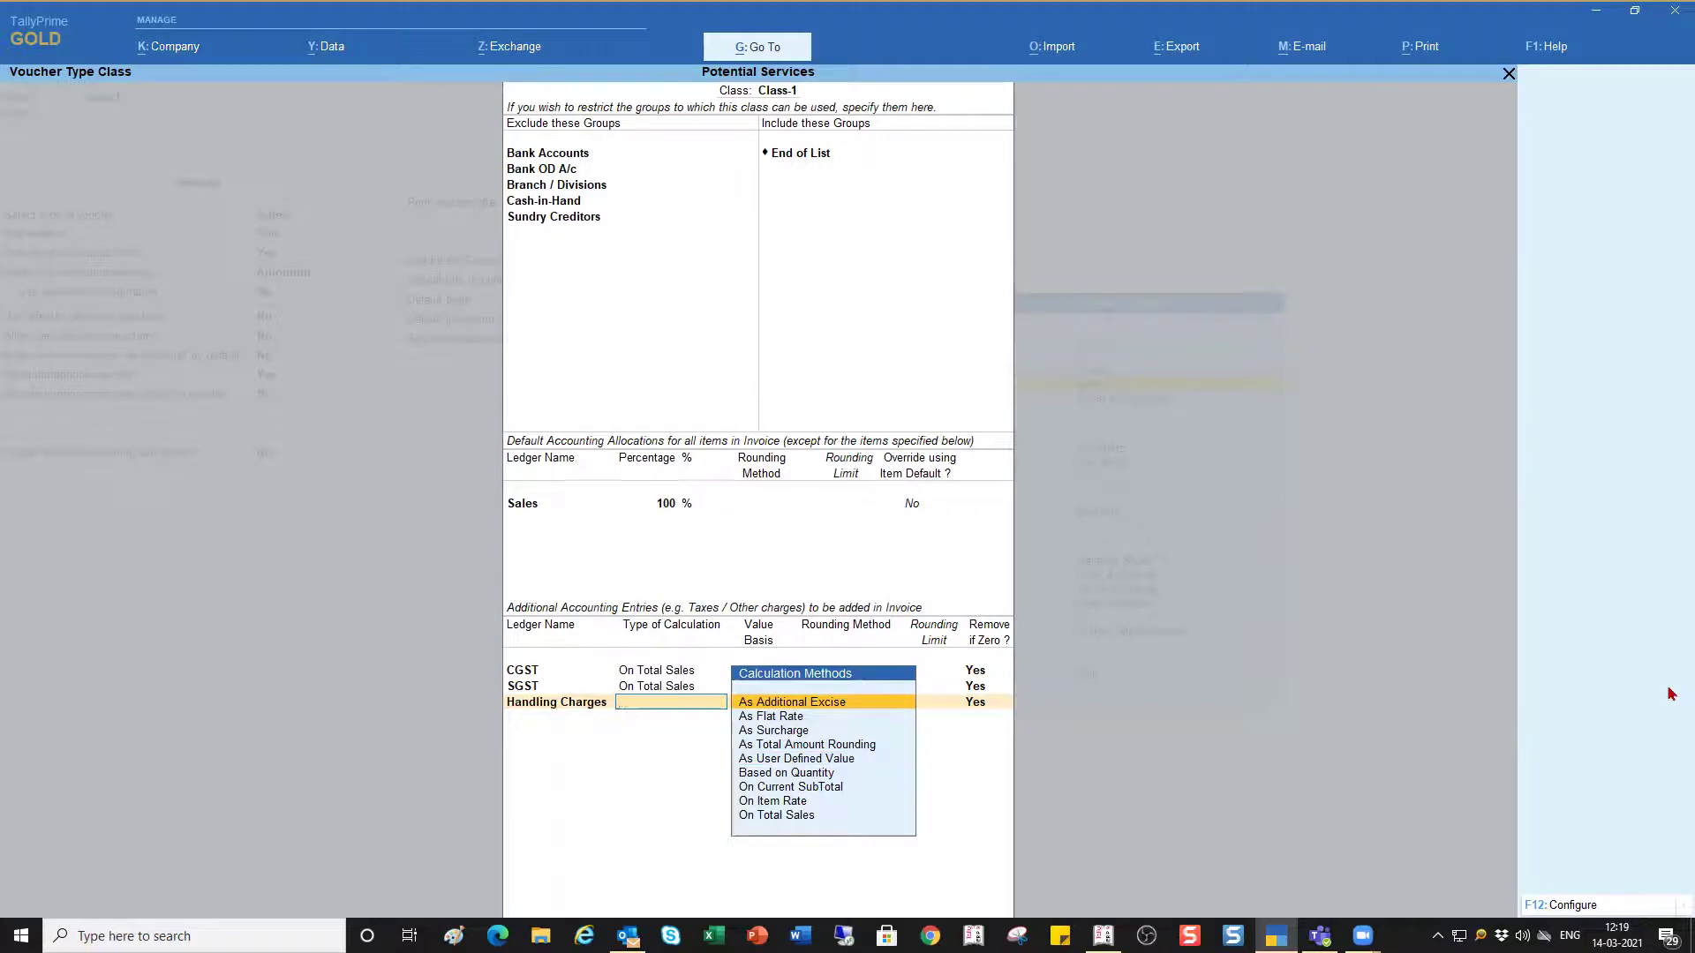
key("Down")
key("Down")
key("Down")
key("Down")
key("Down")
key("Down")
key("Down")
key("Down")
key("Return")
type("2")
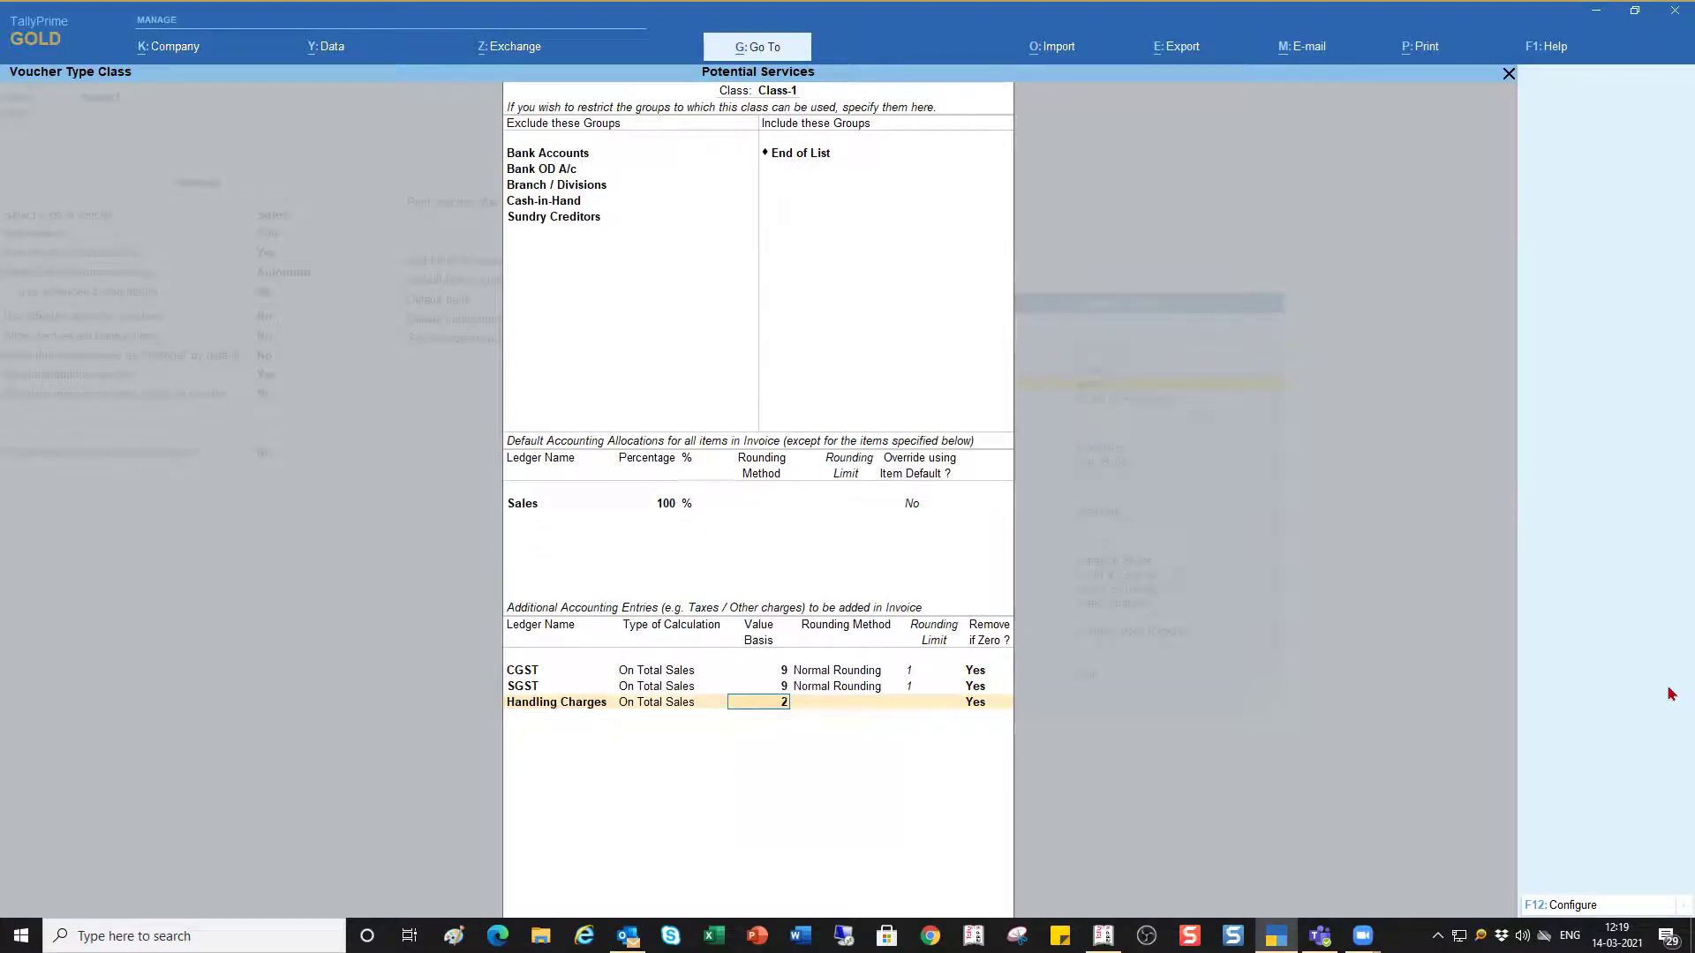
key("Return")
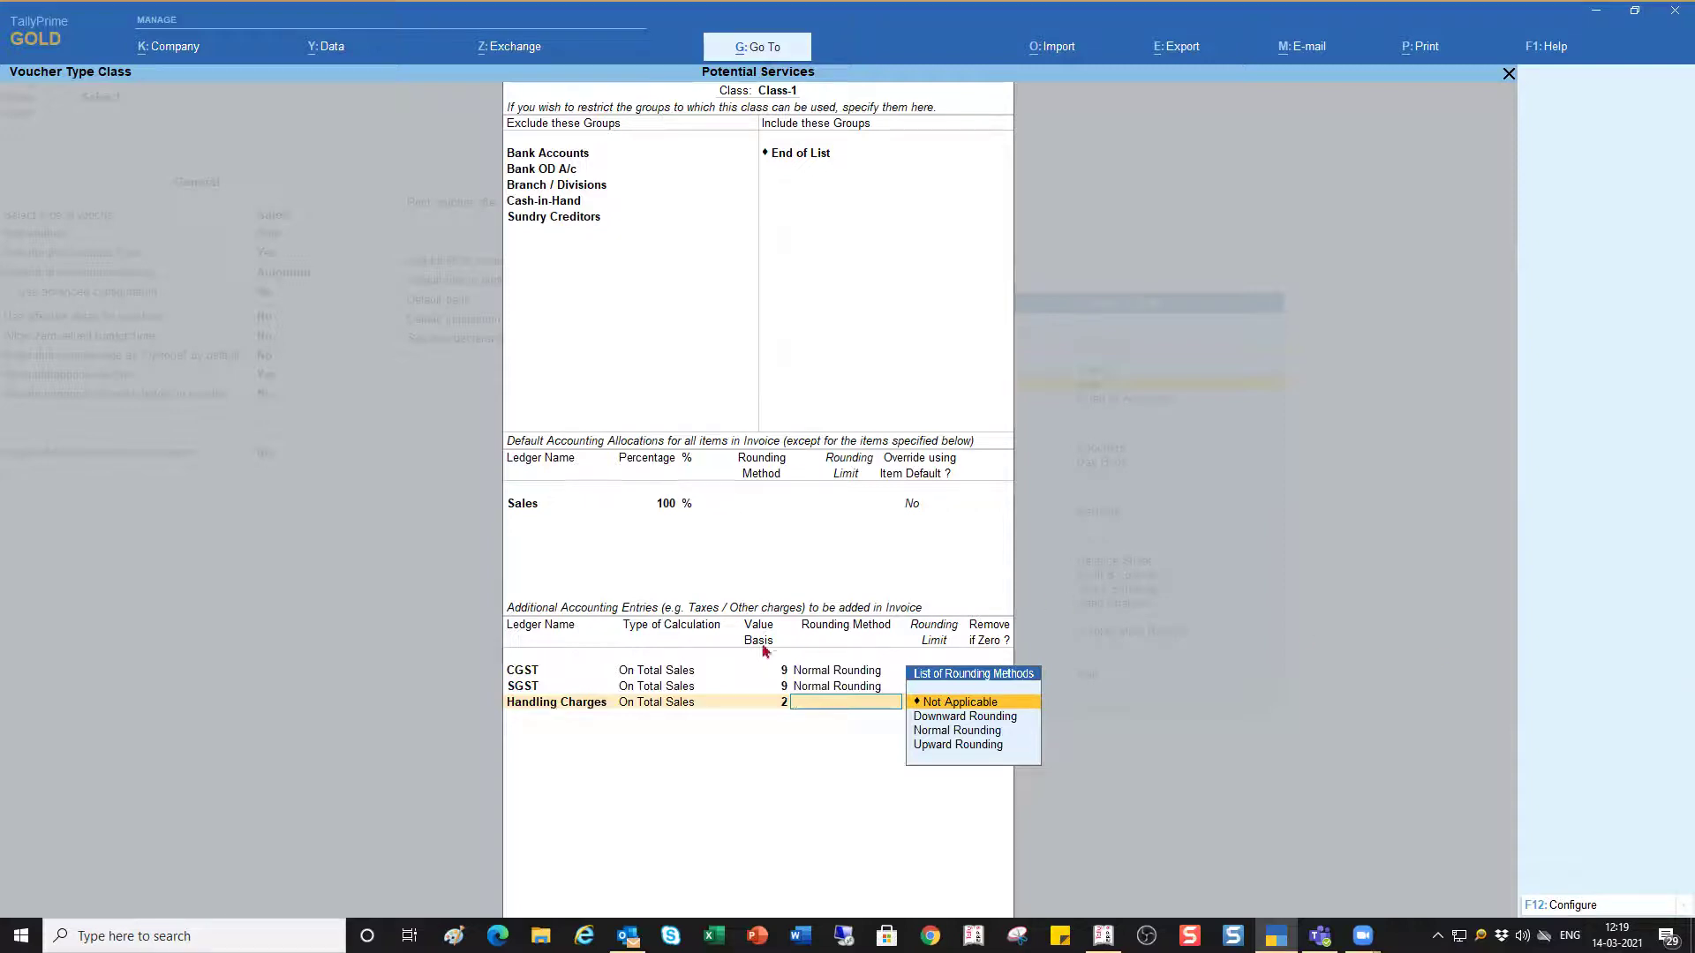
Open the CGST ledger master from its entry, review its calculation and rounding settings, and return to the voucher class
left_click(538, 675)
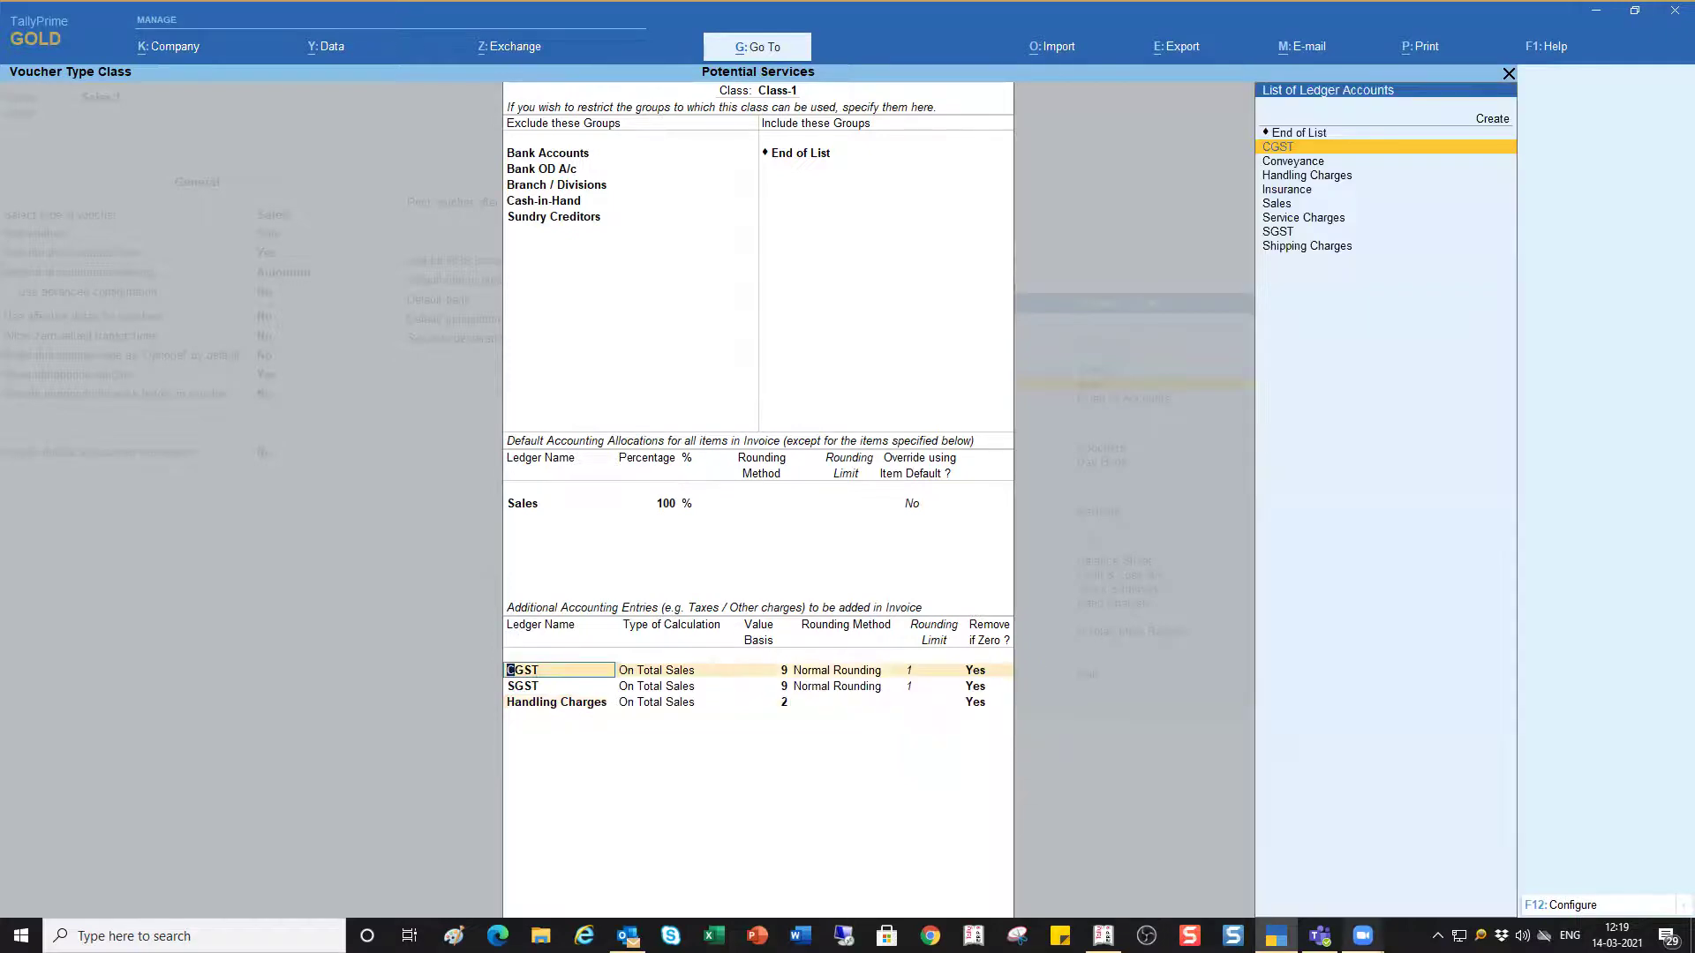
mouse_move(1362, 936)
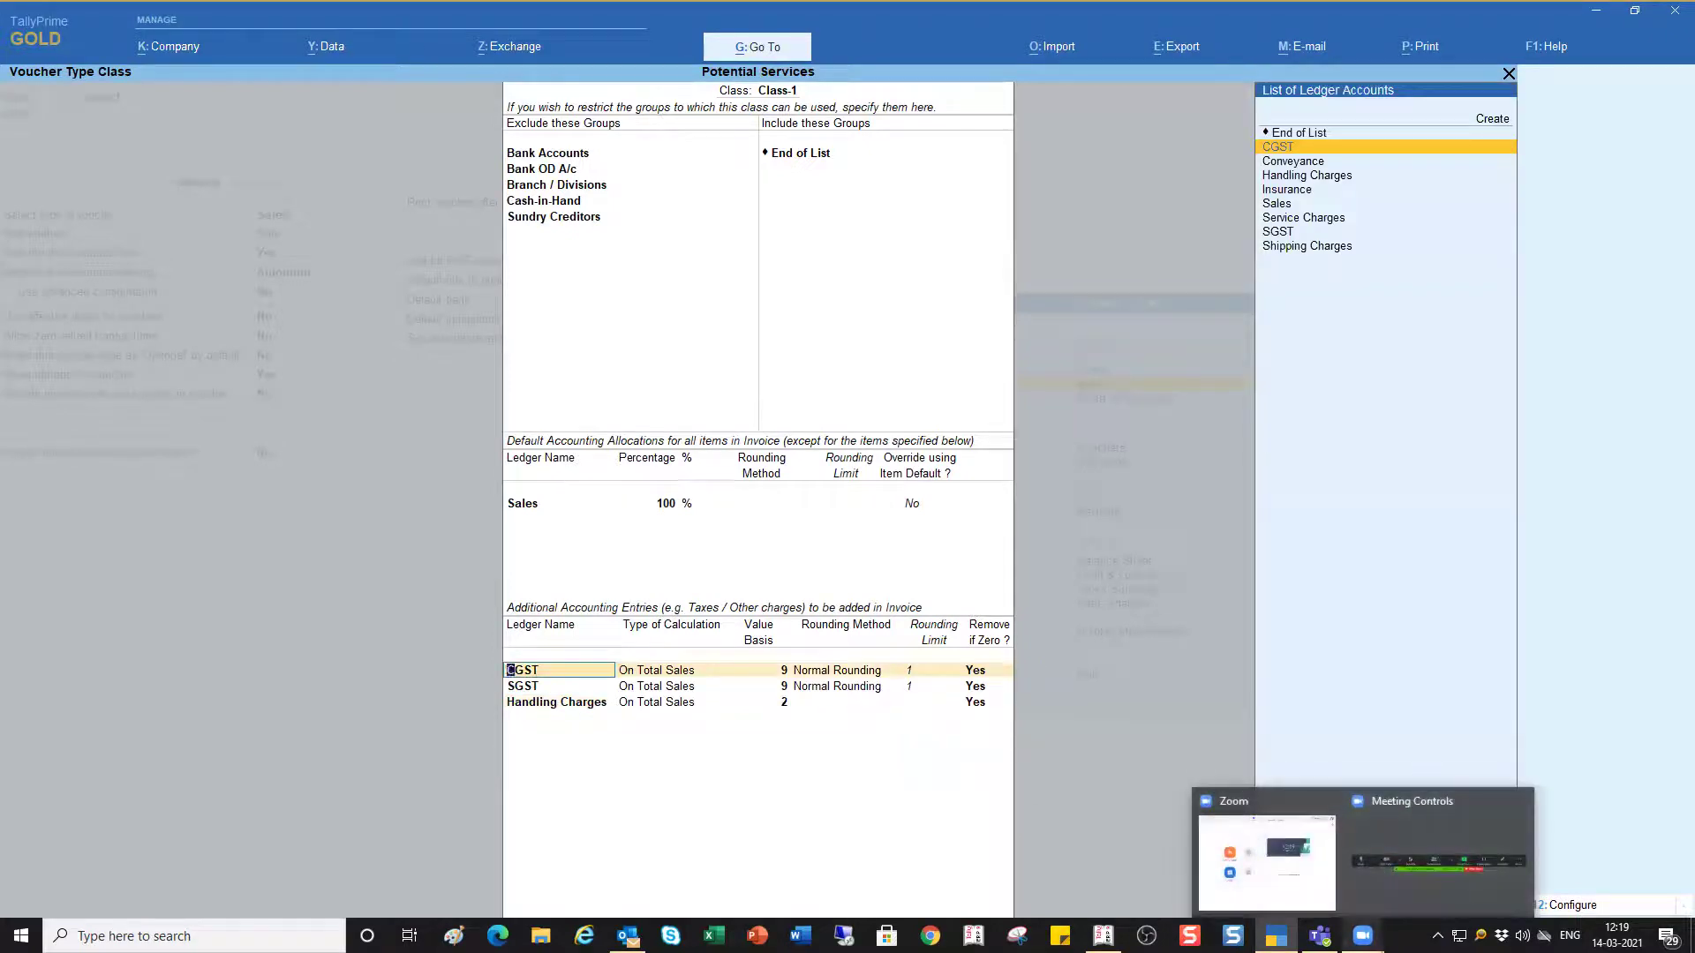
mouse_move(1453, 805)
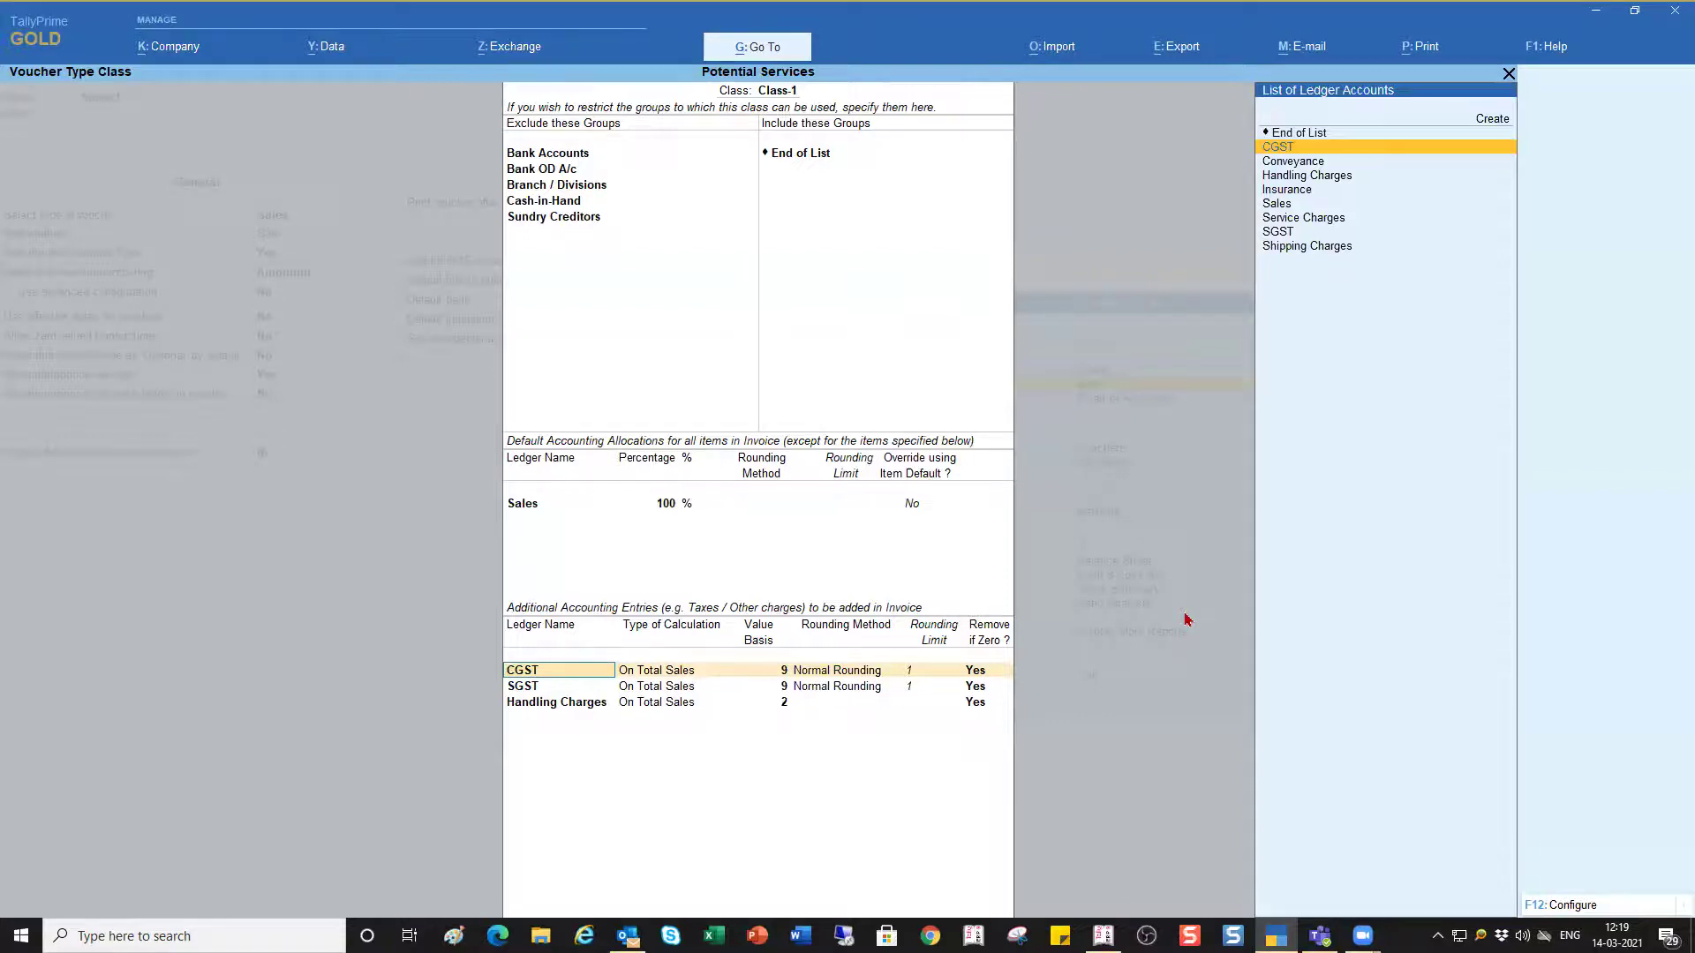
key("ctrl")
key("ctrl+Return")
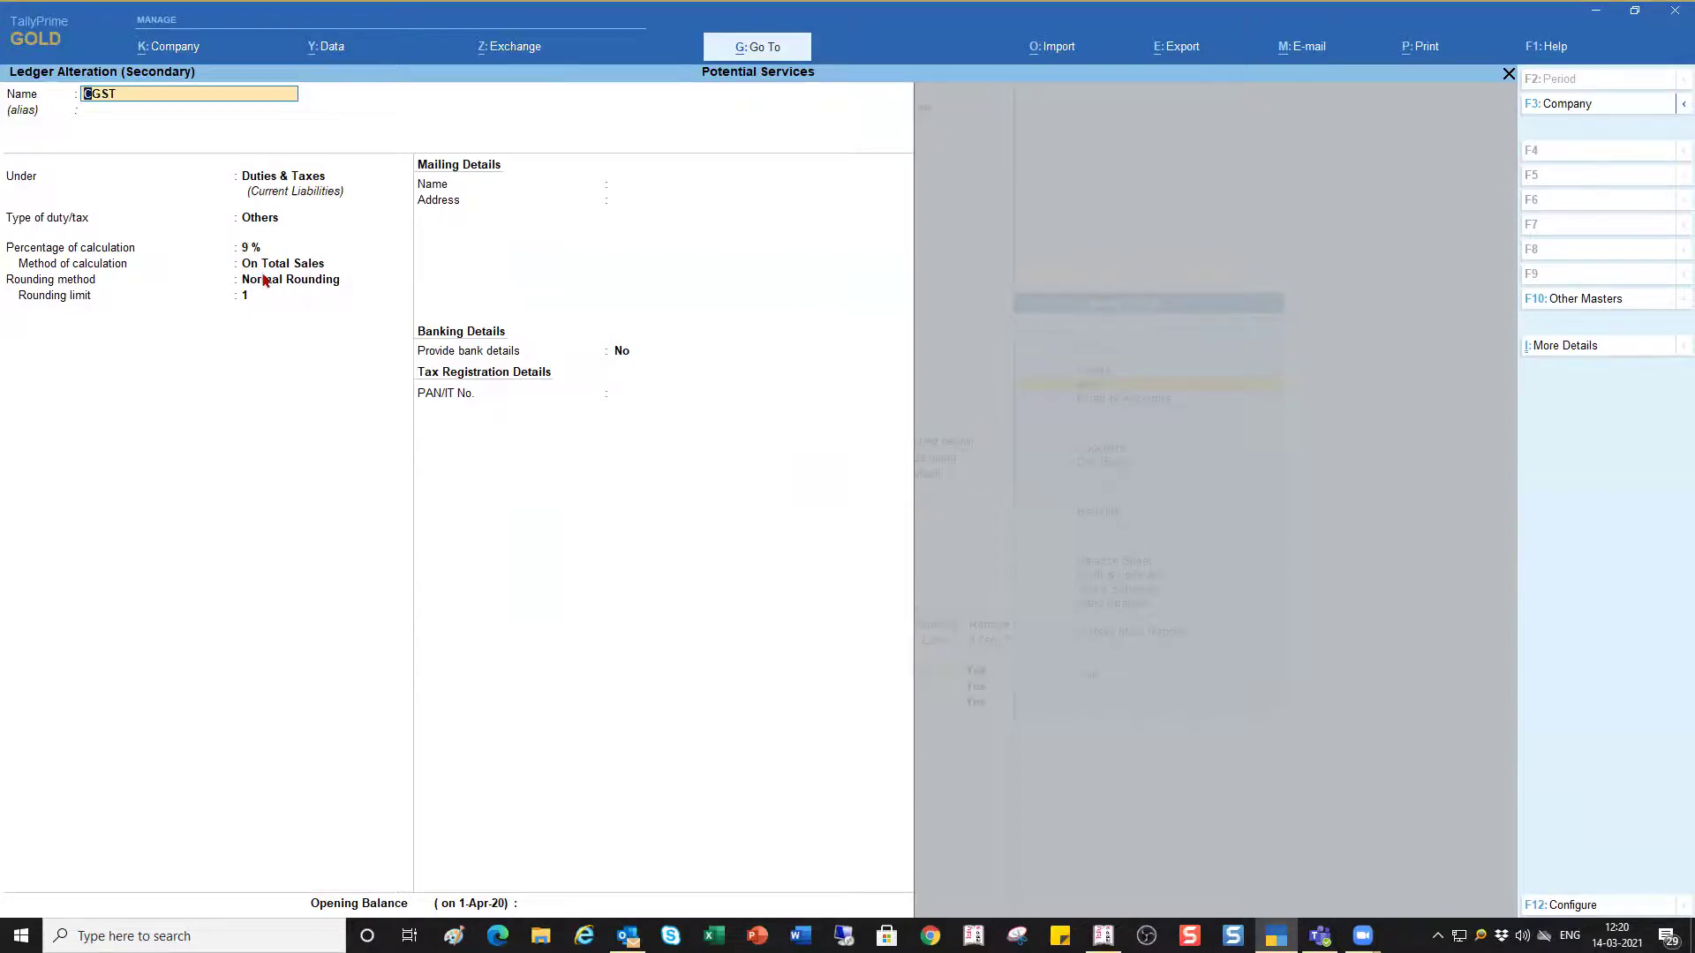
key("ctrl+a")
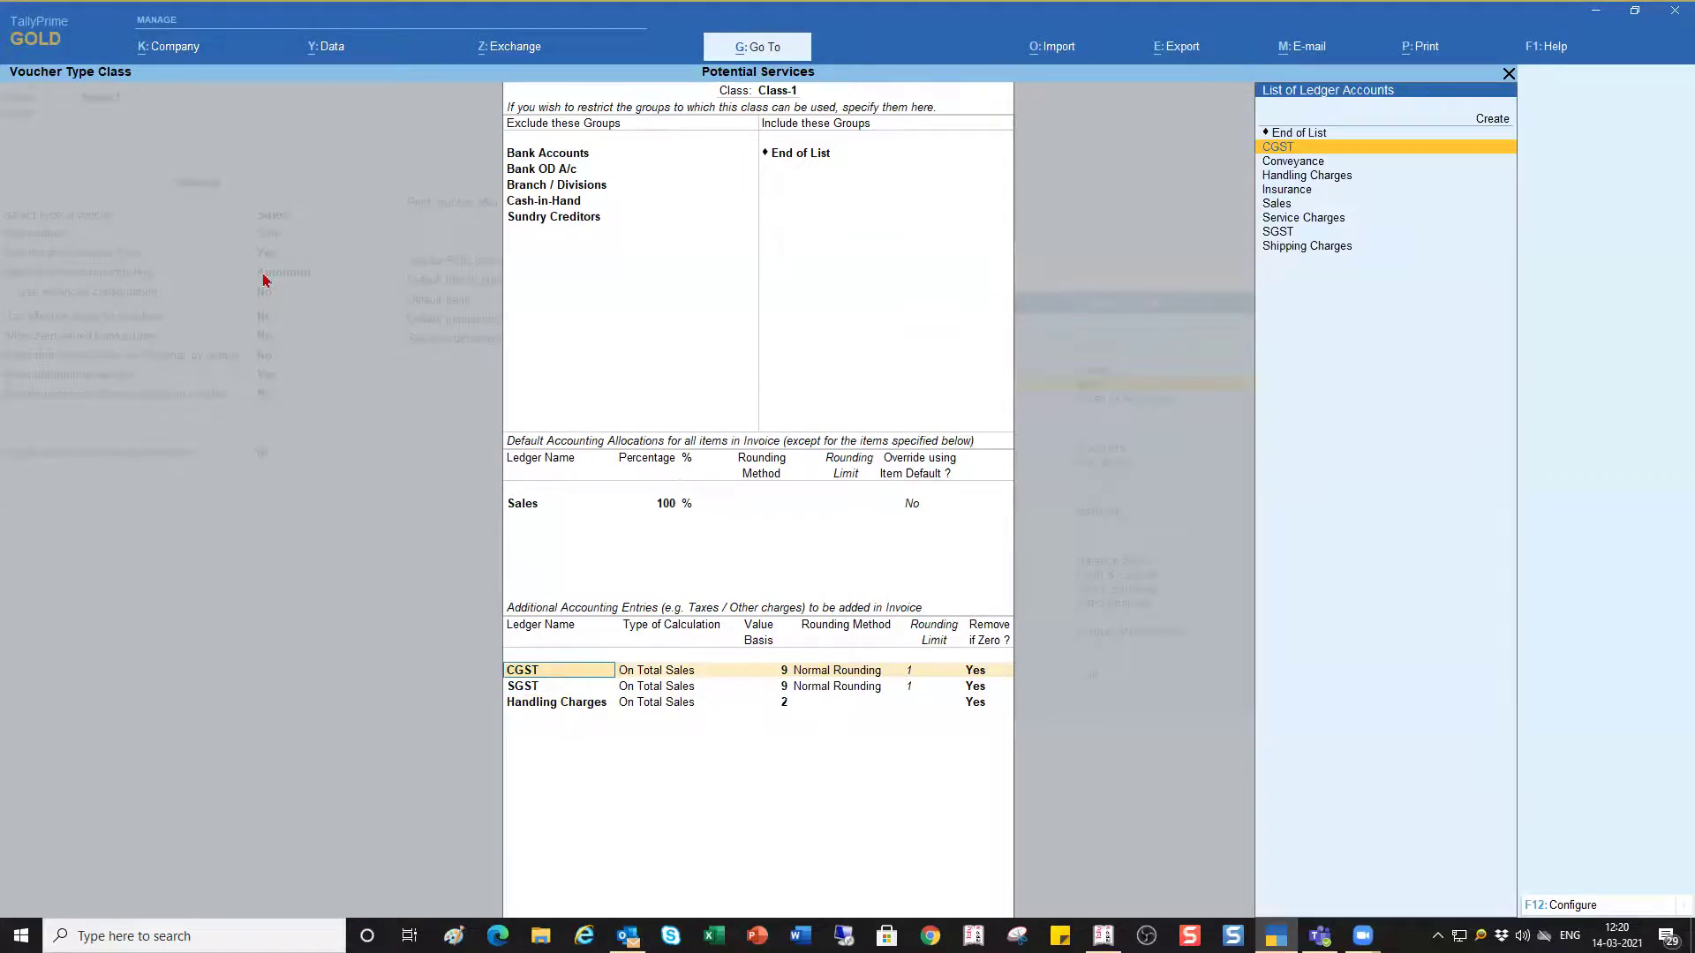
Open the Handling Charges ledger master from its entry, review its calculation and rounding settings, and return to the voucher class
left_click(562, 704)
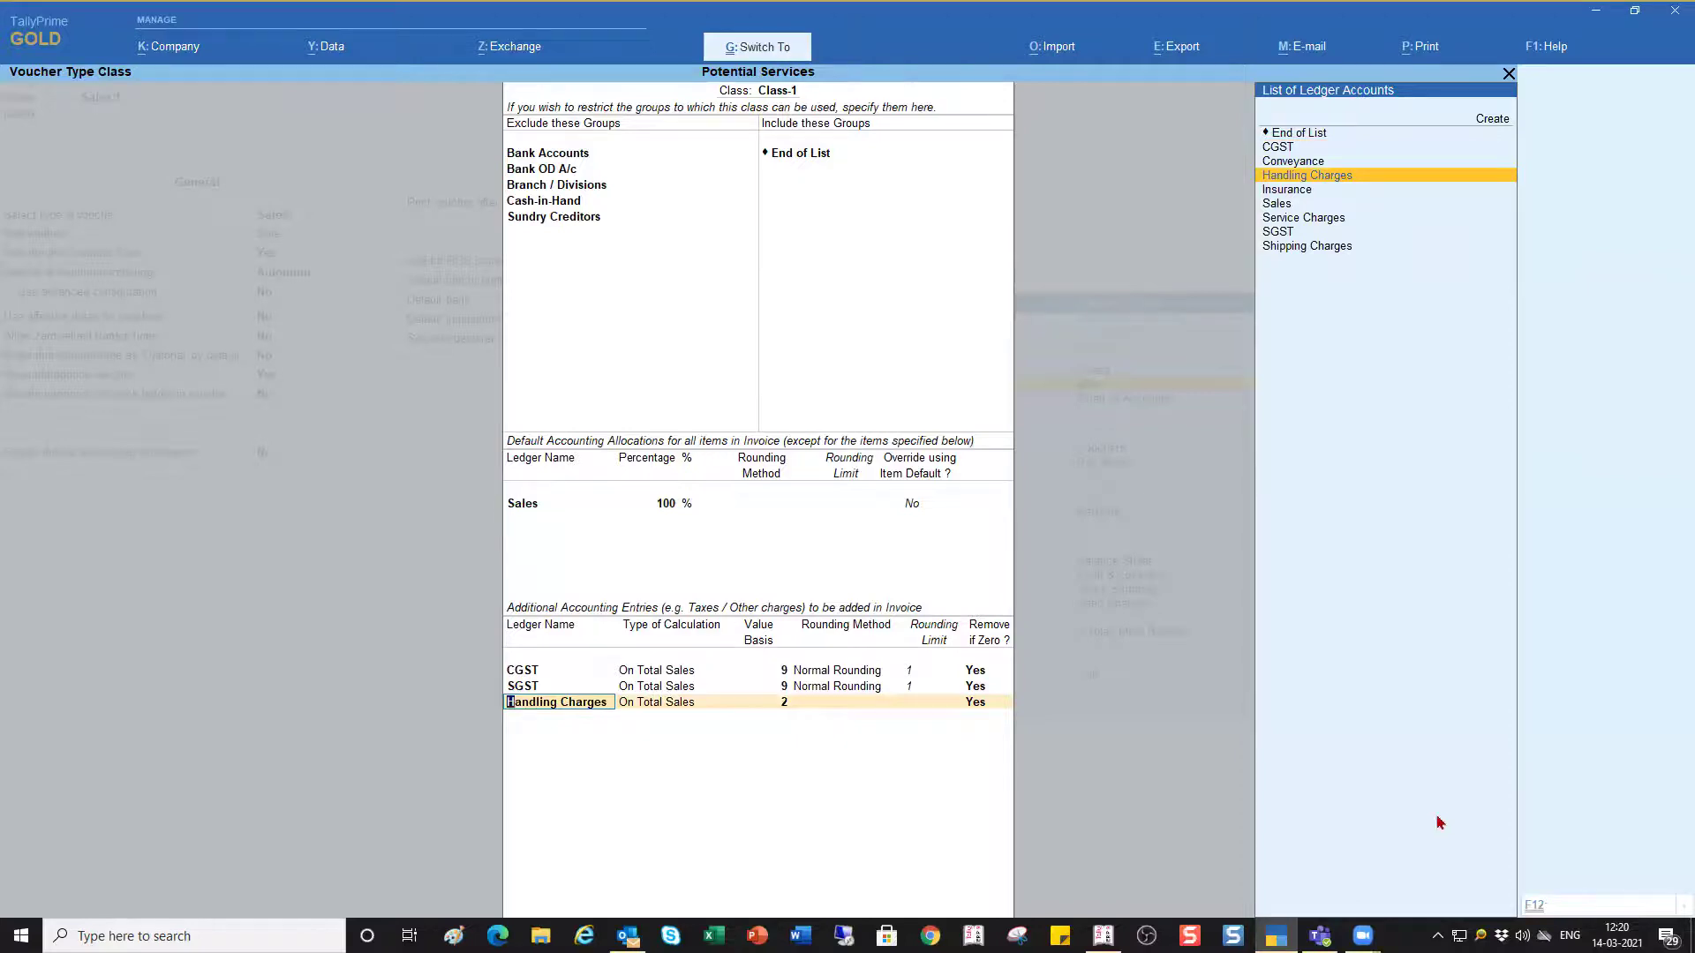
key("ctrl+Return")
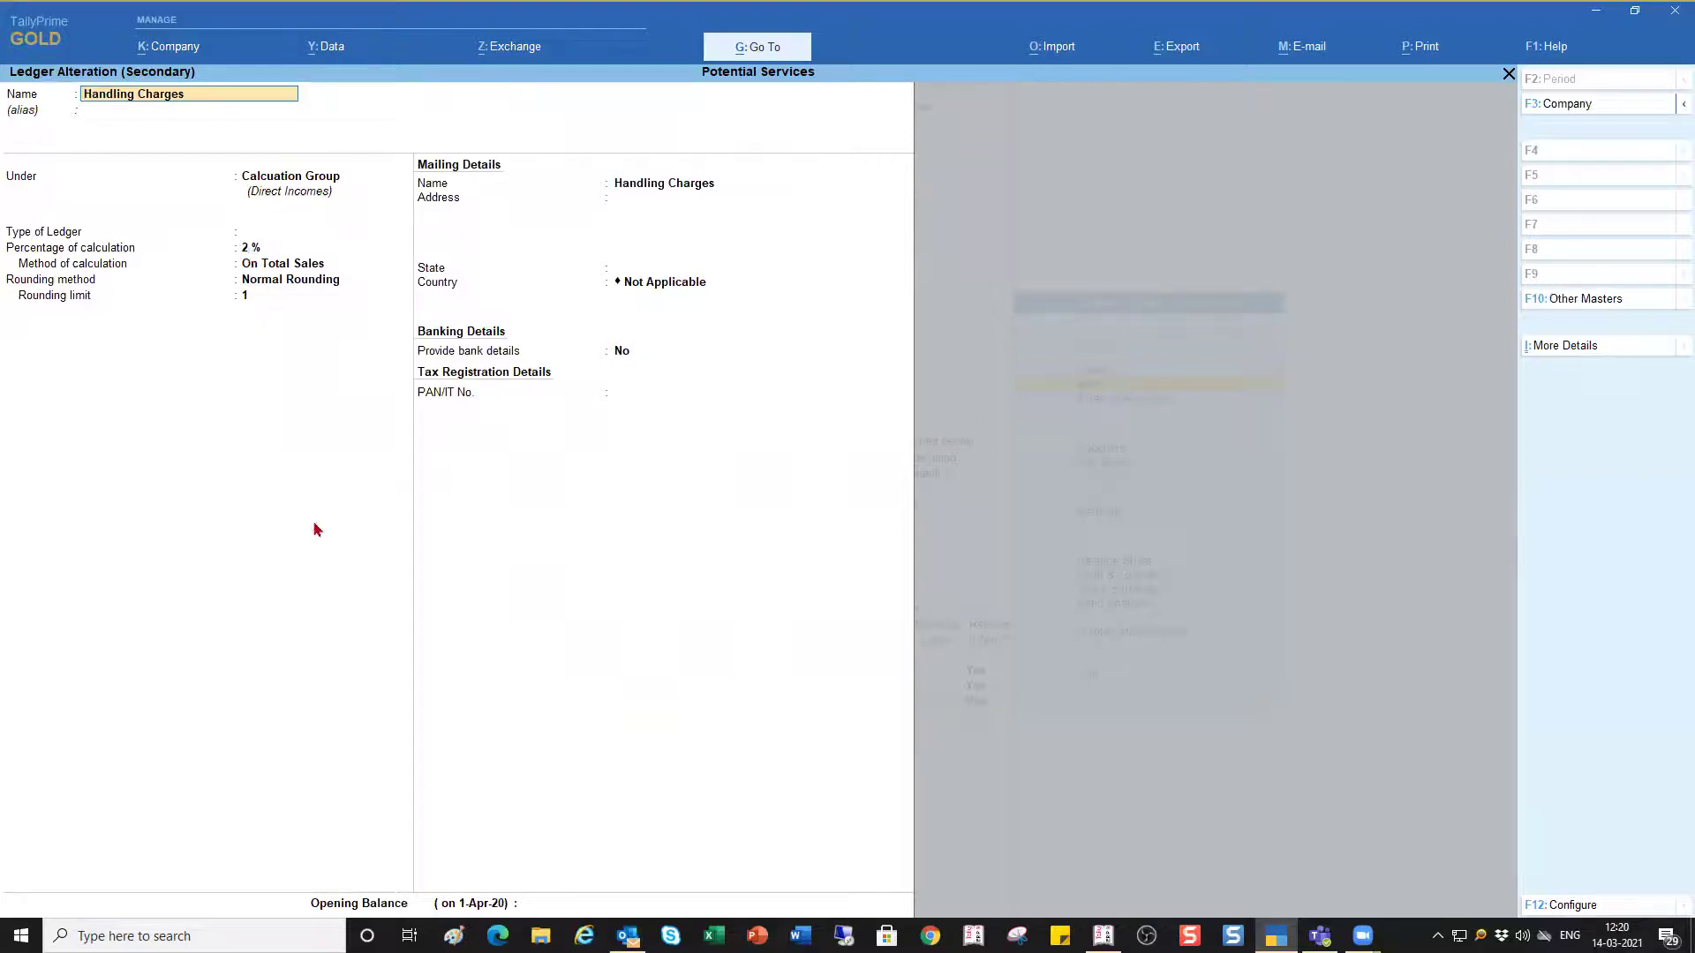
key("ctrl")
key("ctrl+a")
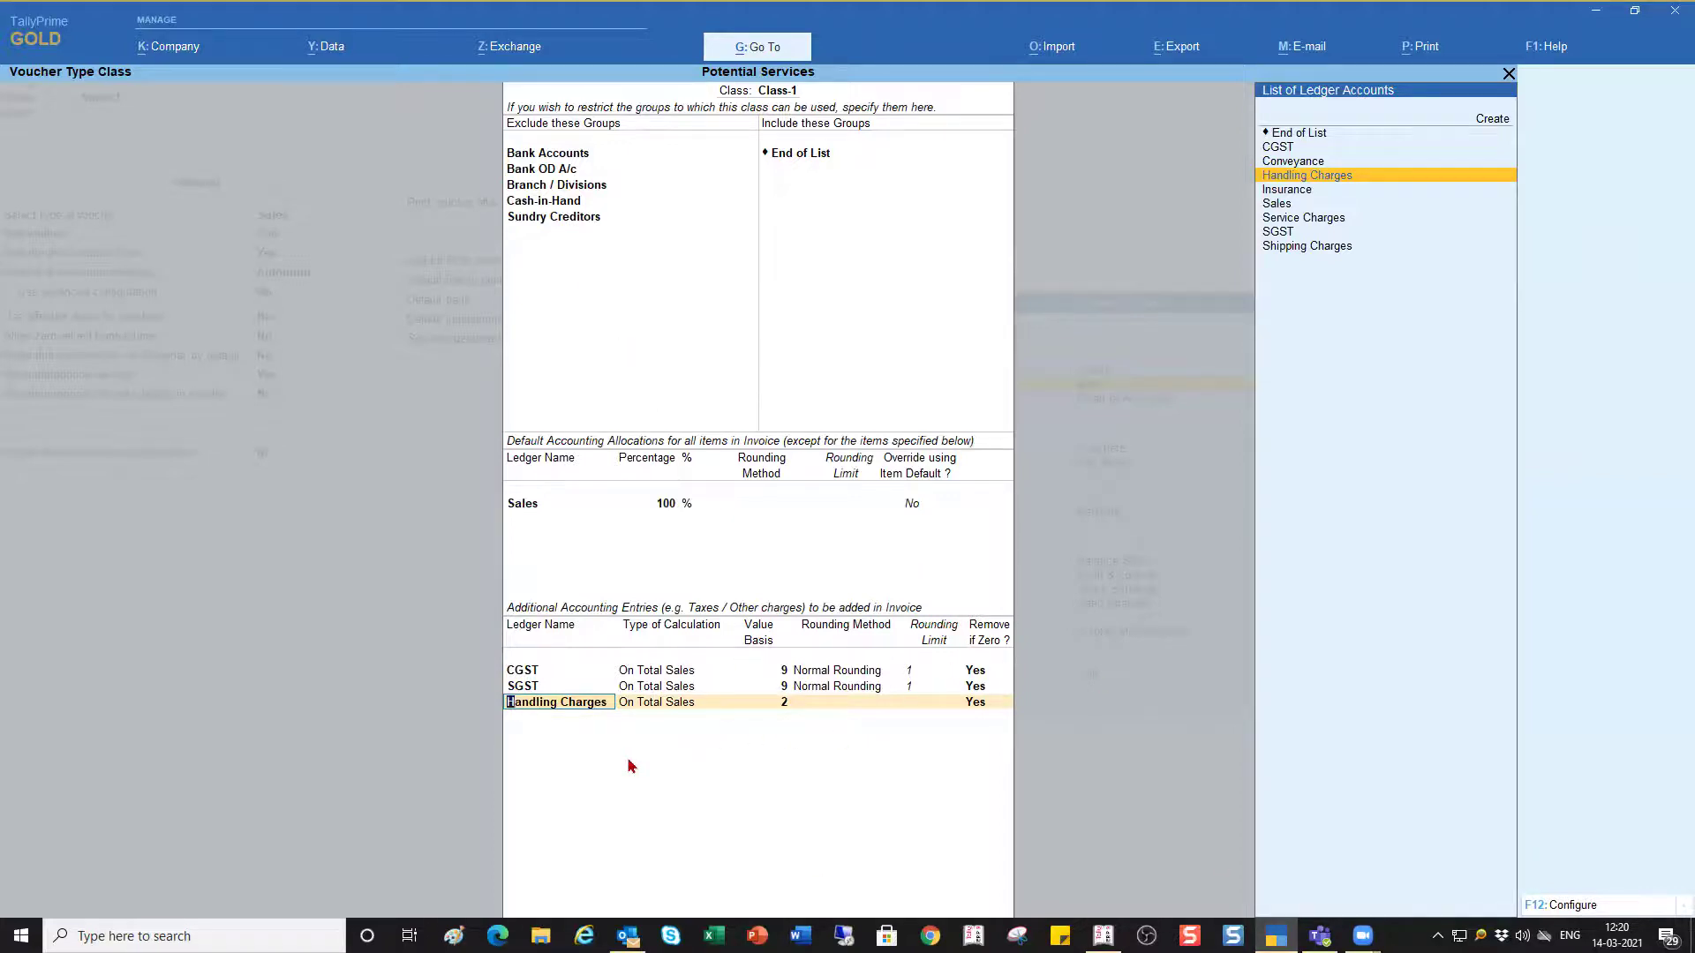
Give the Handling Charges entry Normal Rounding with a limit of 1, and accept Yes for removal if zero
key("Return")
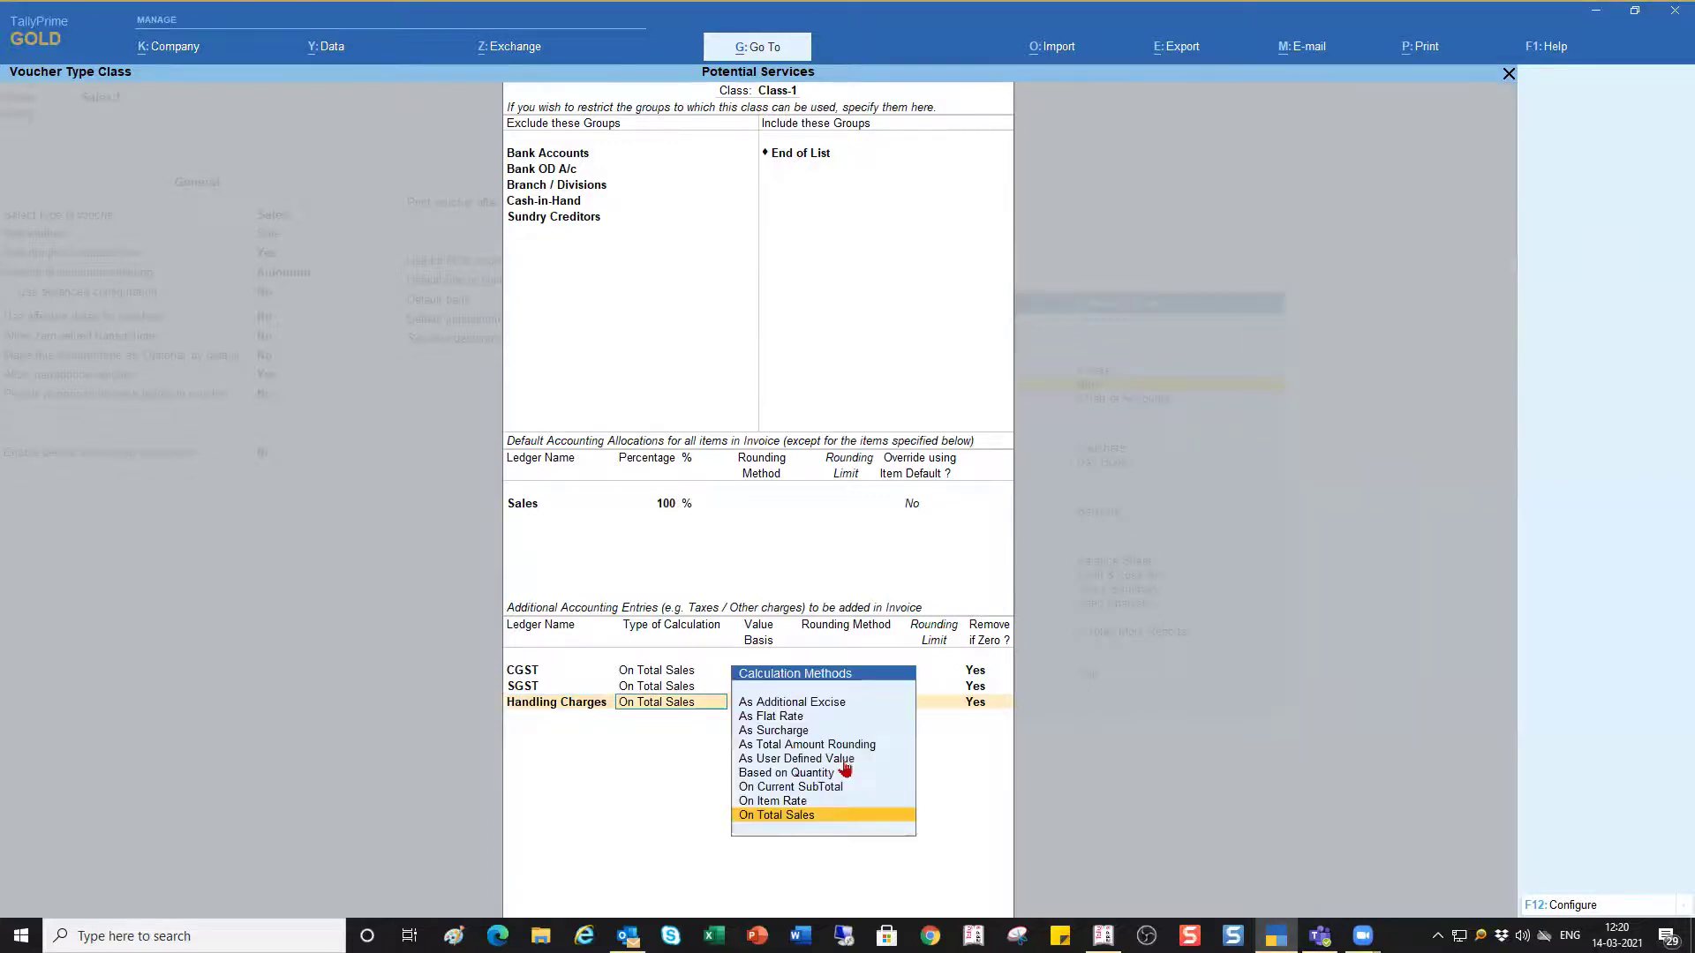
key("Return")
key("Return")
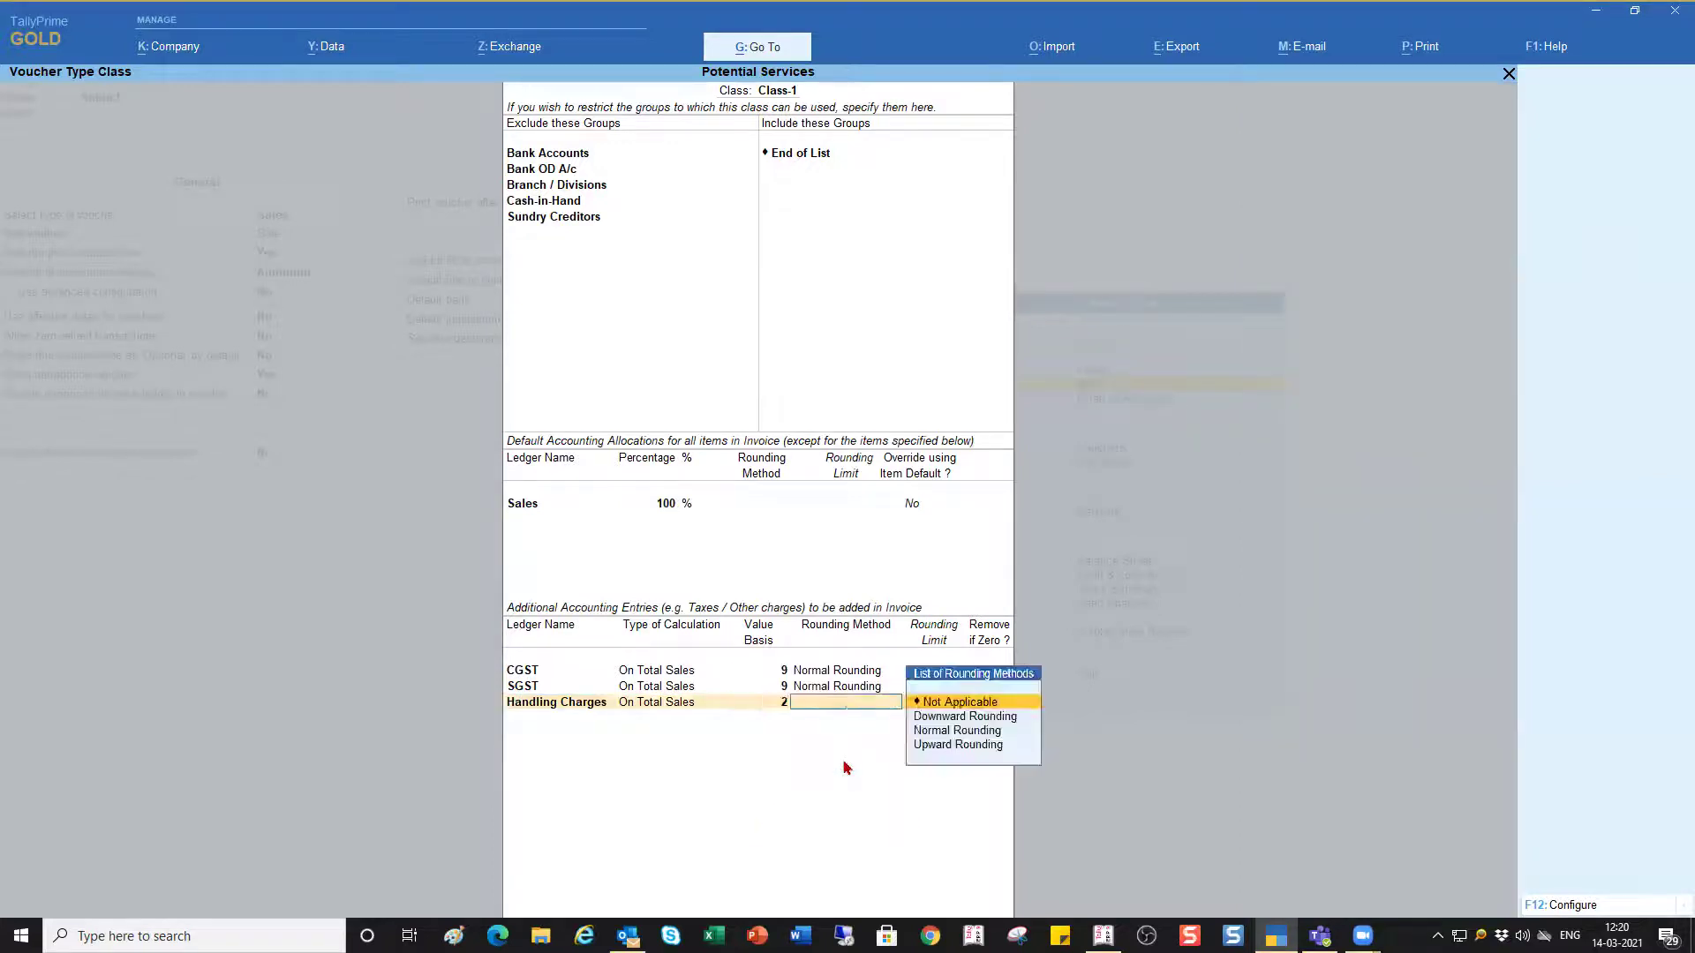
key("Down")
key("Down")
key("Return")
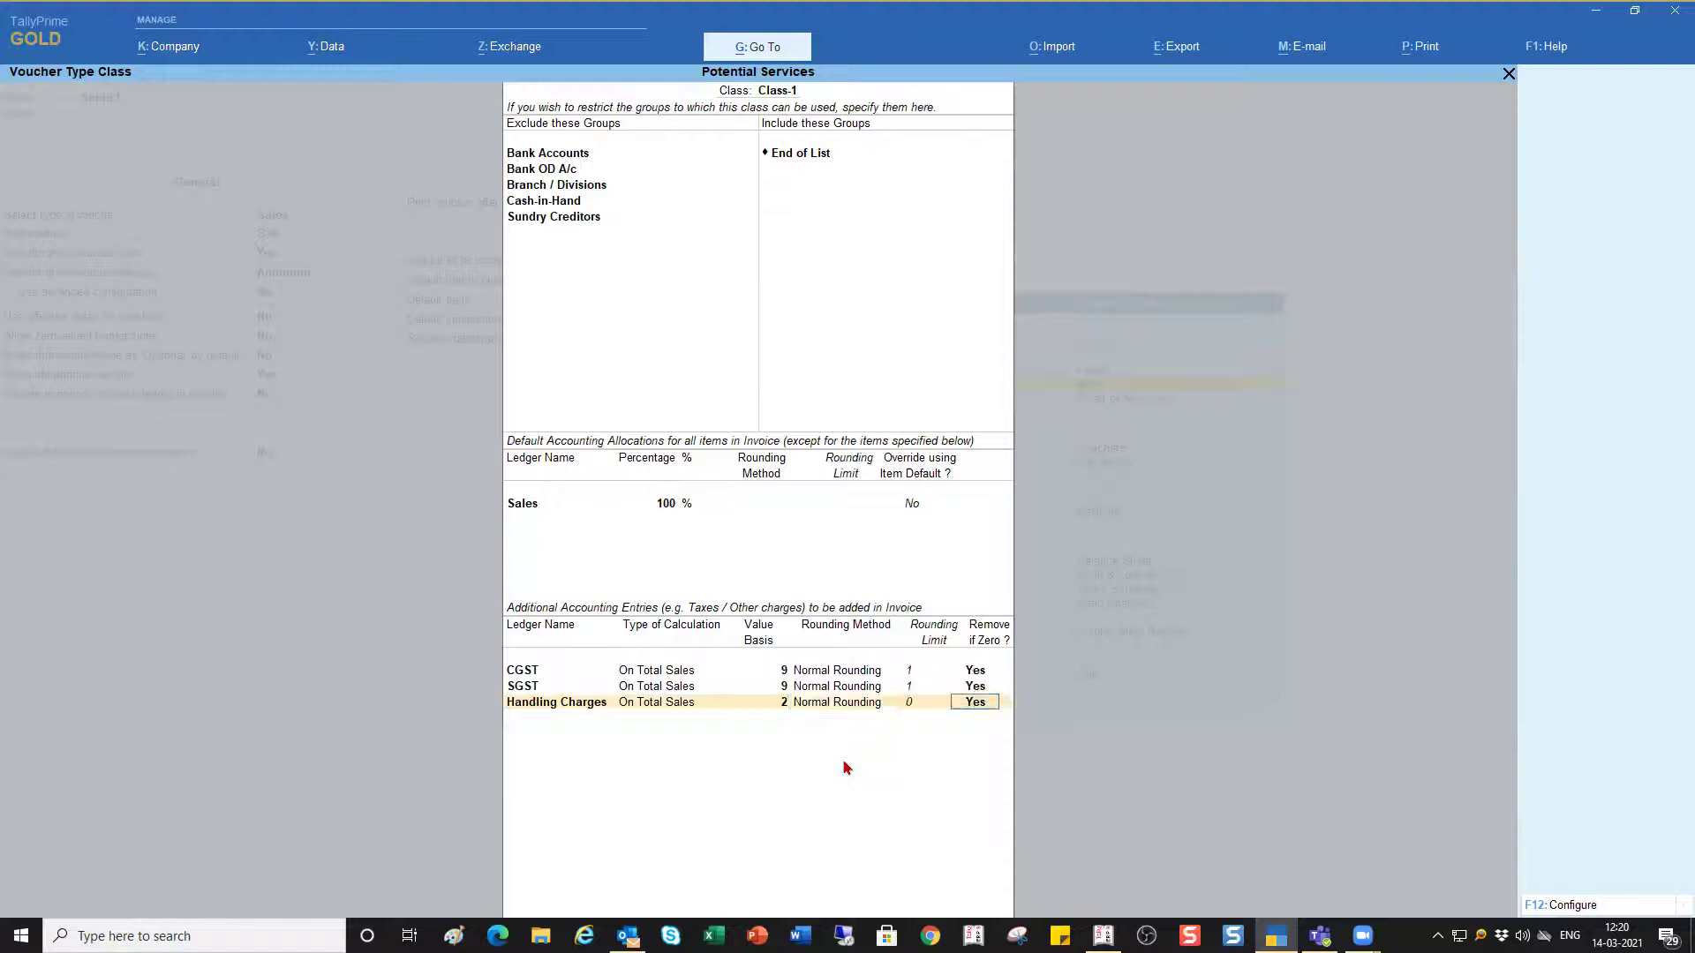
type("1")
key("Return")
key("Return")
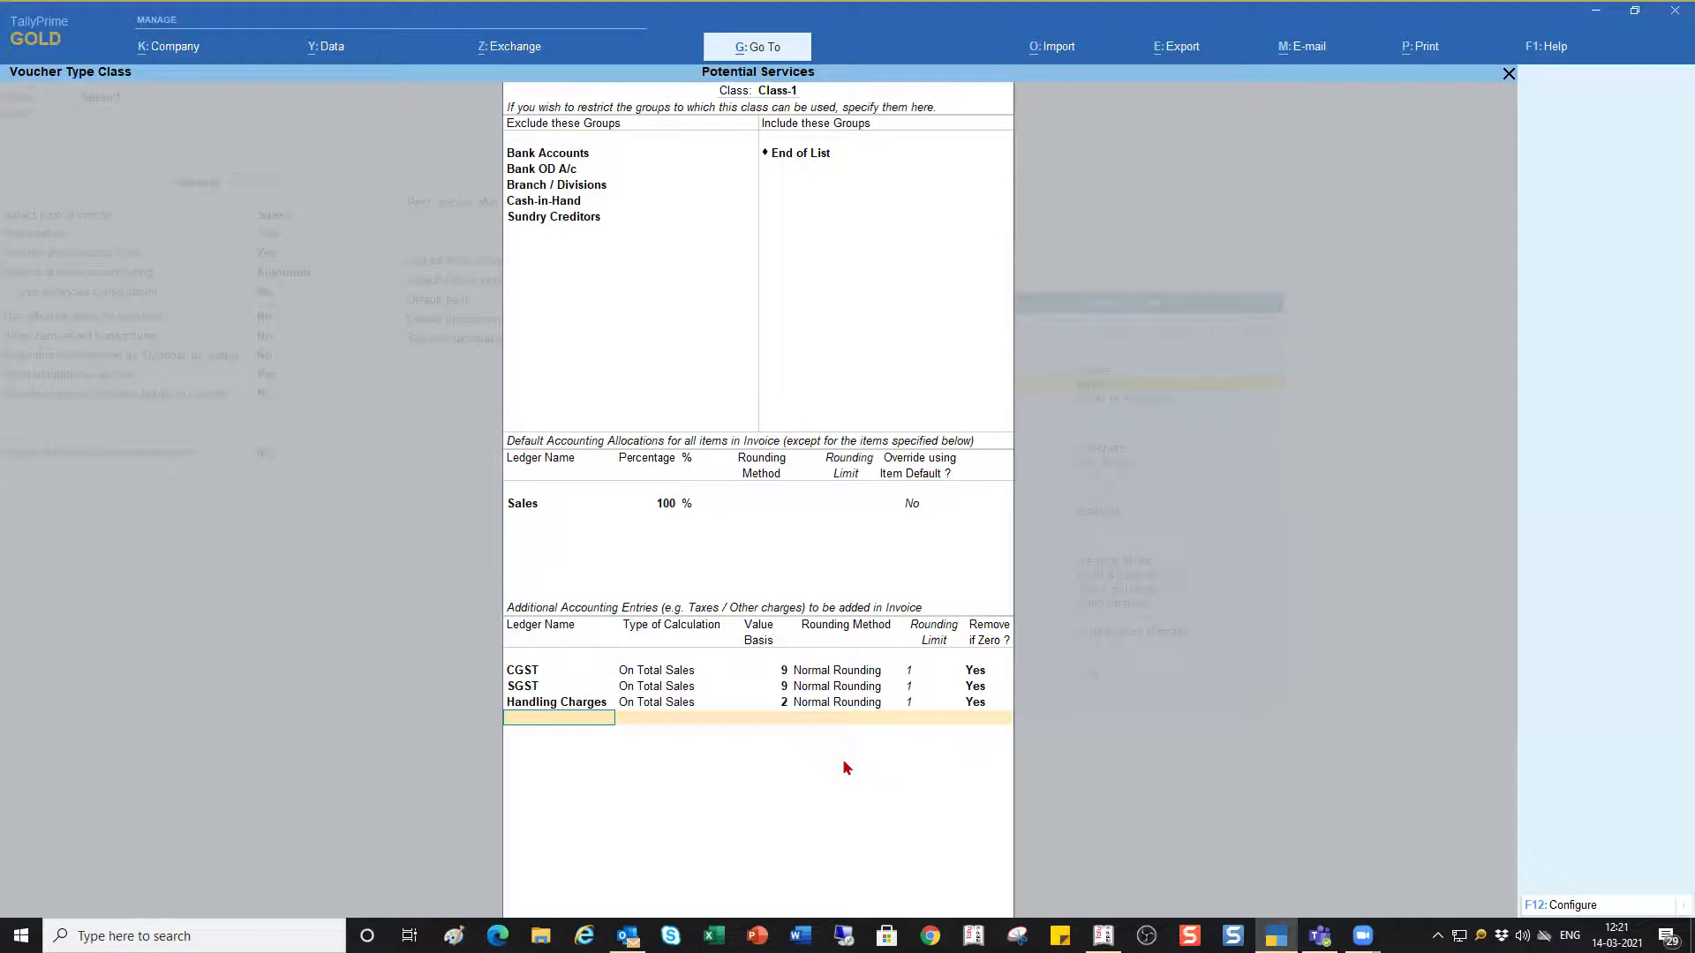
Review the calculation methods available for the Handling Charges entry, comparing As Flat Rate, As User Defined Value and On Total Sales
key("BackSpace")
key("BackSpace")
key("BackSpace")
key("BackSpace")
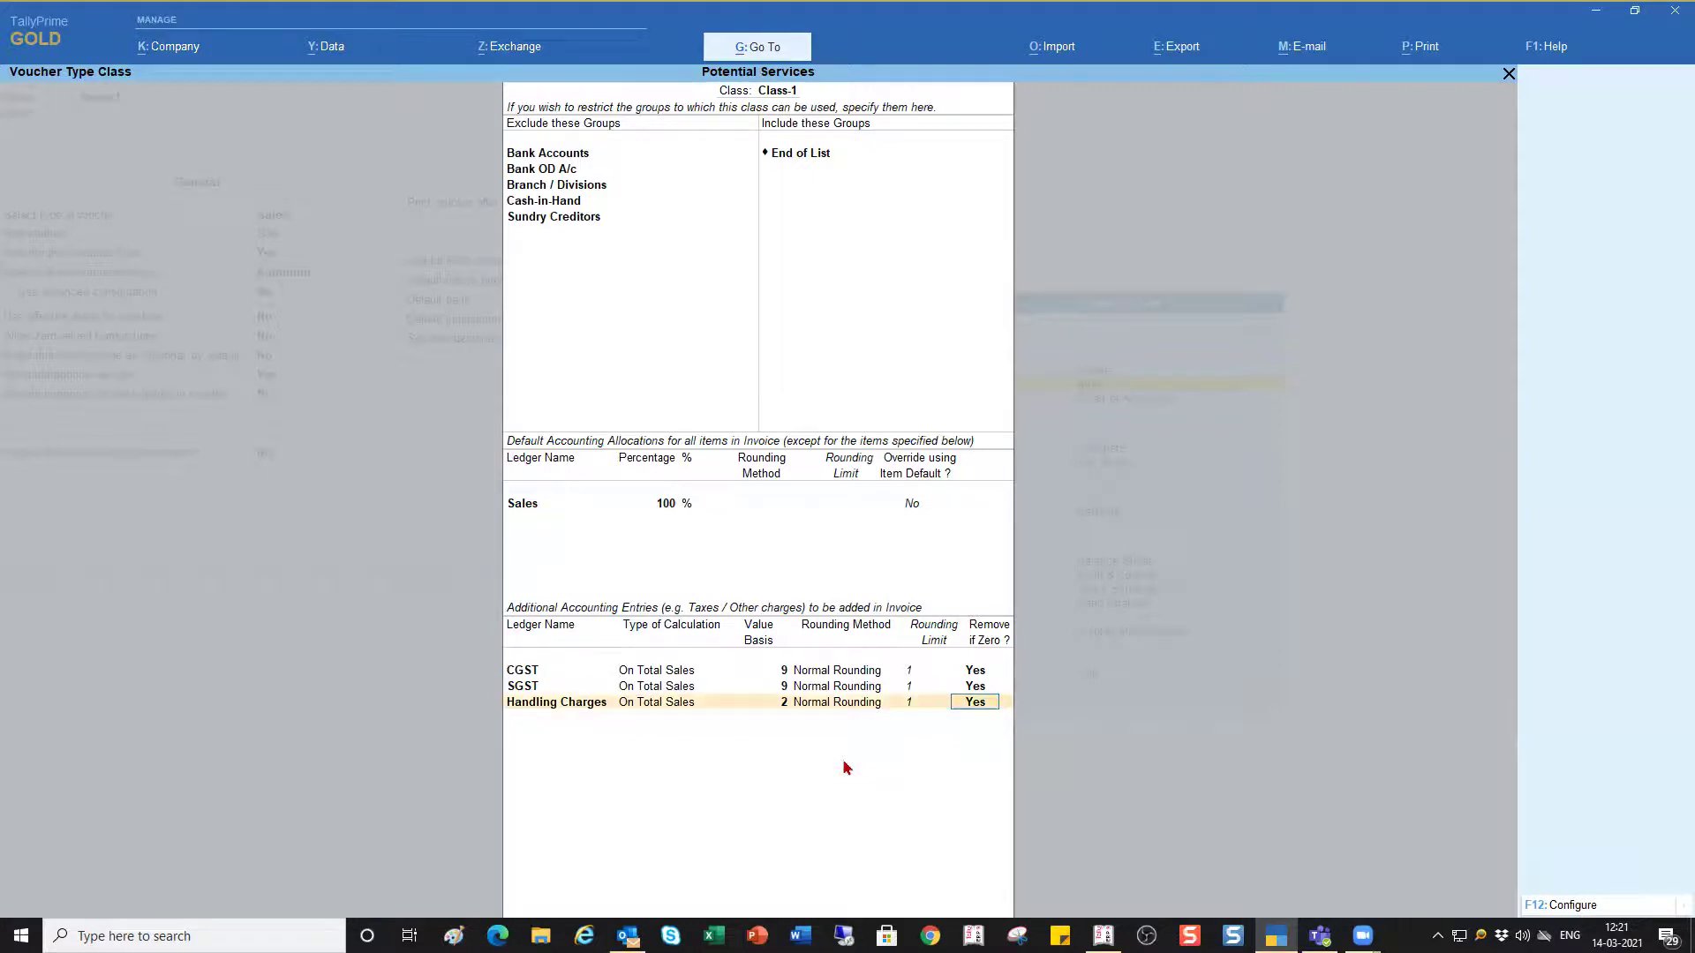
key("BackSpace")
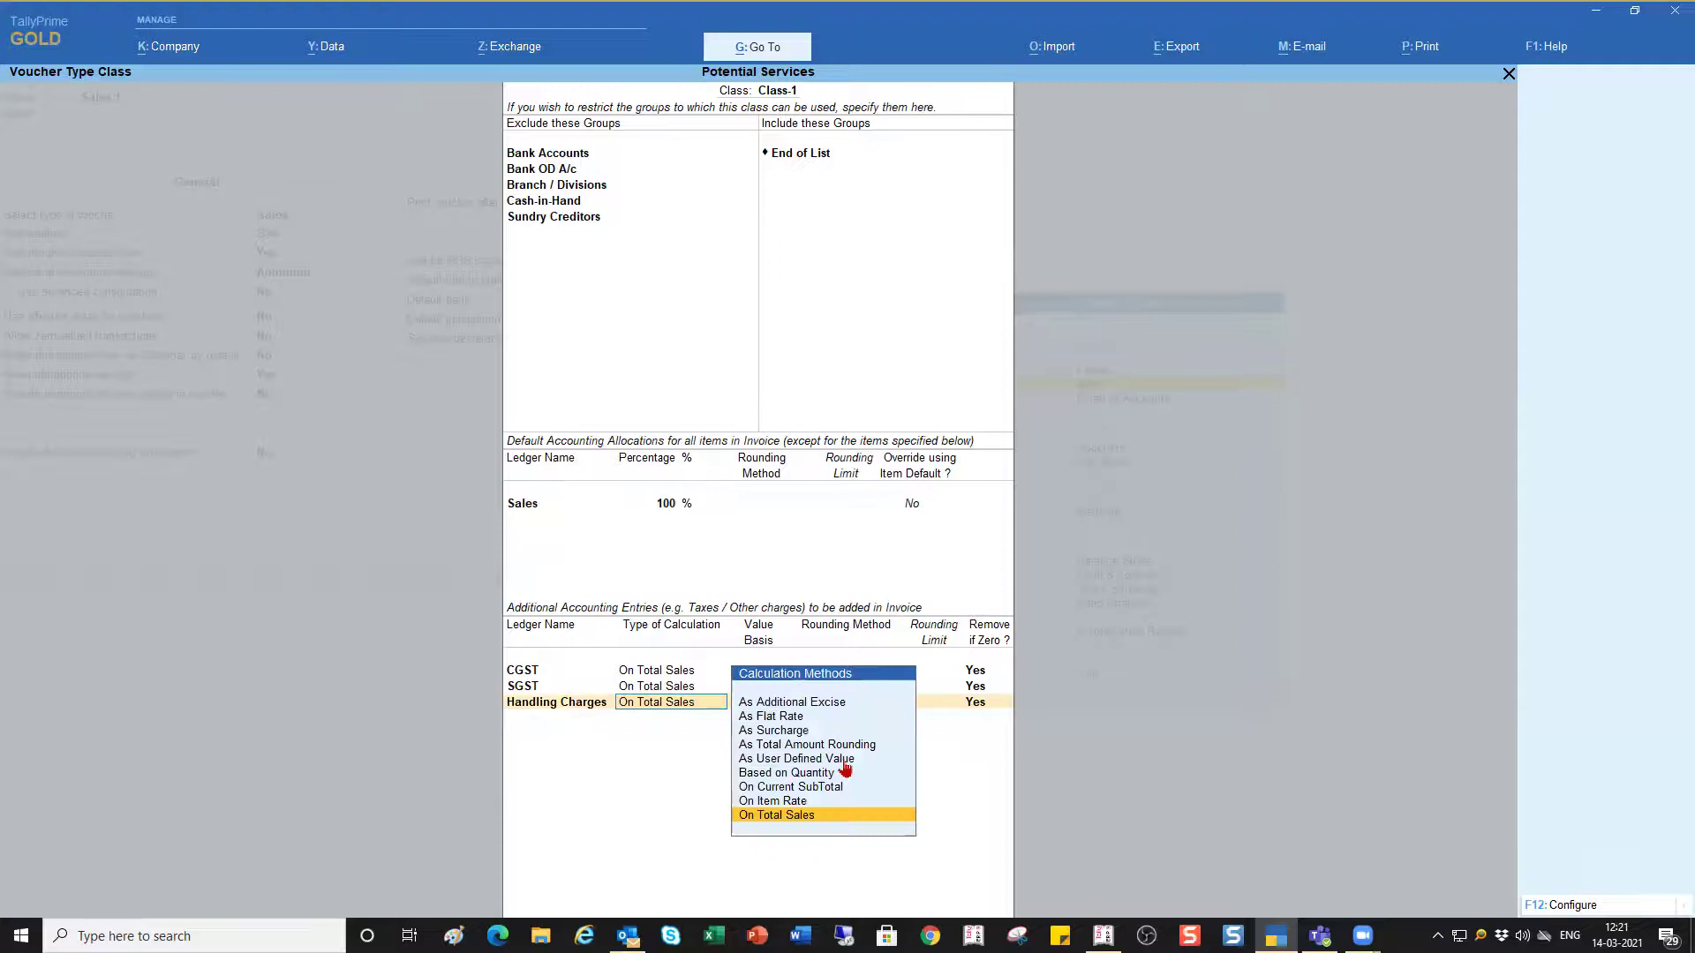
key("Up")
key("Up")
key("Up")
key("Up")
key("Up")
key("Up")
key("Up")
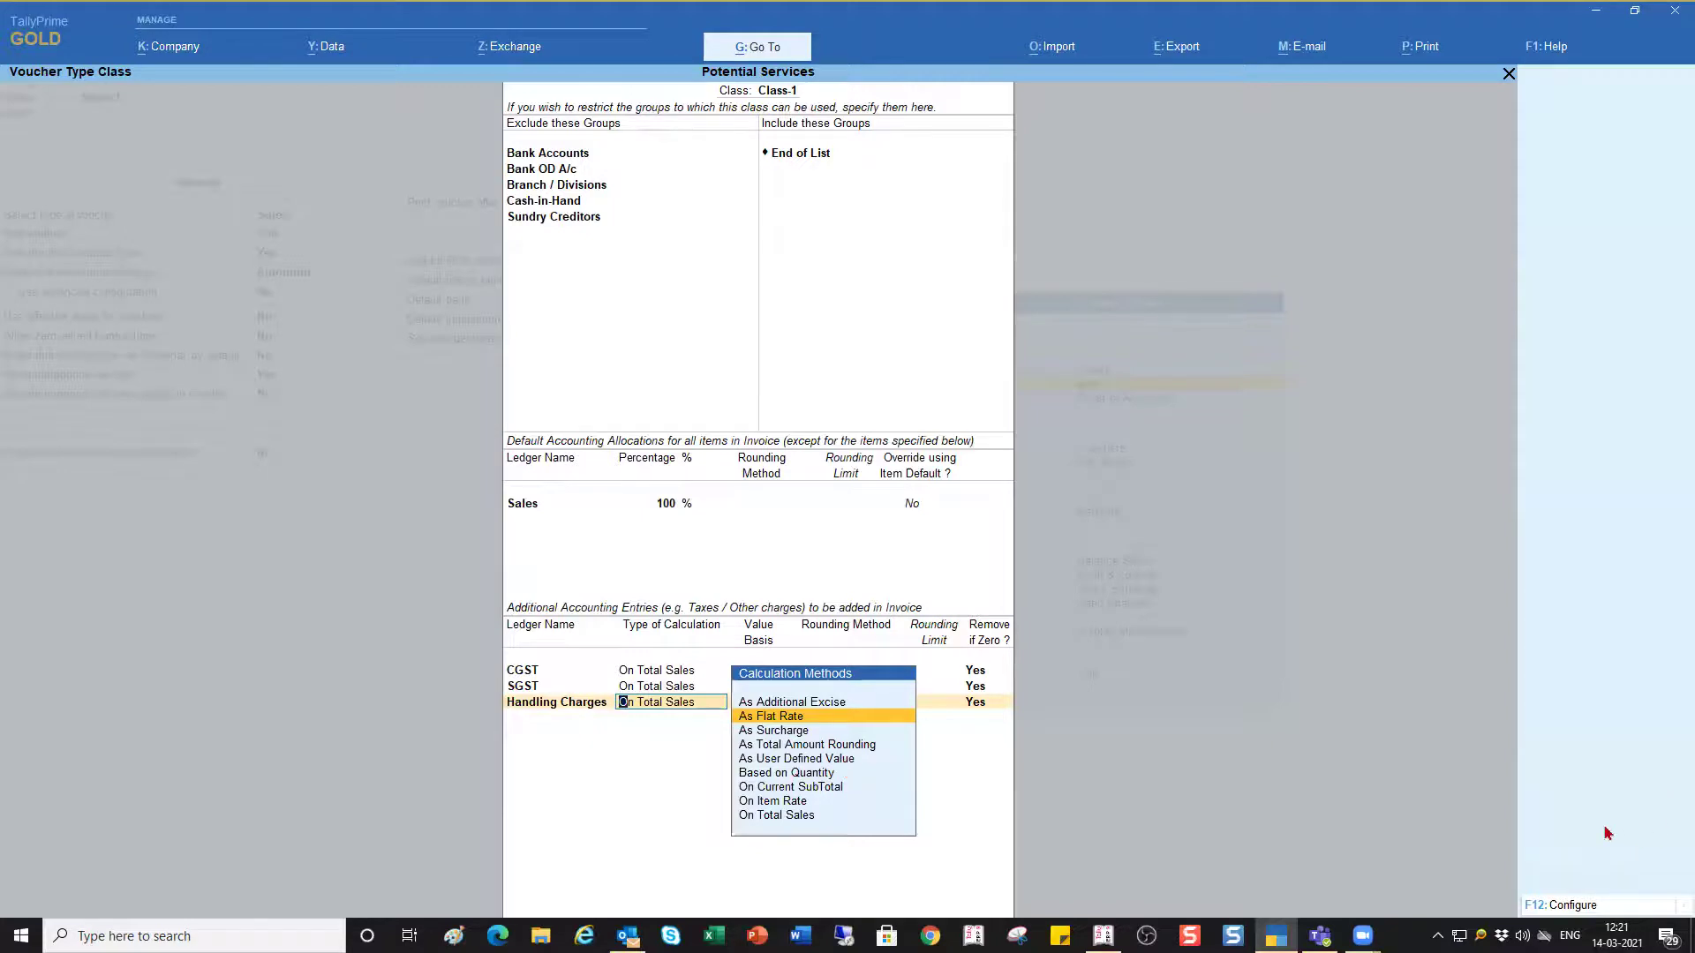
key("Down")
key("Down")
key("Down")
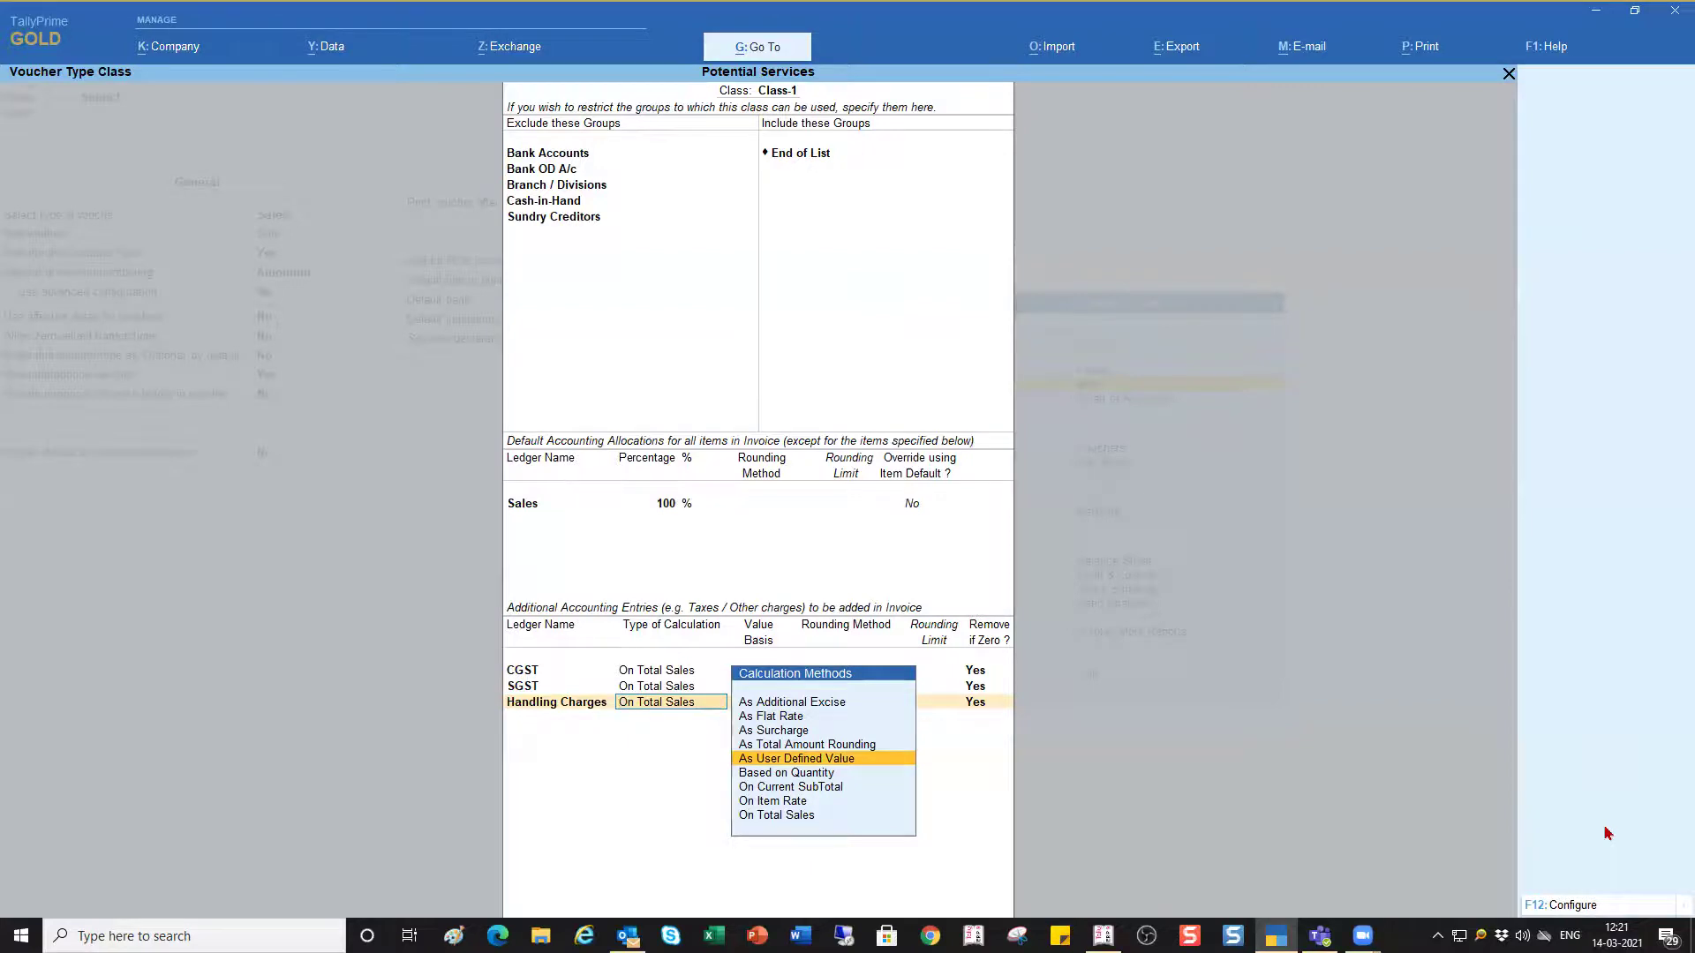
key("Up")
key("Up")
key("Up")
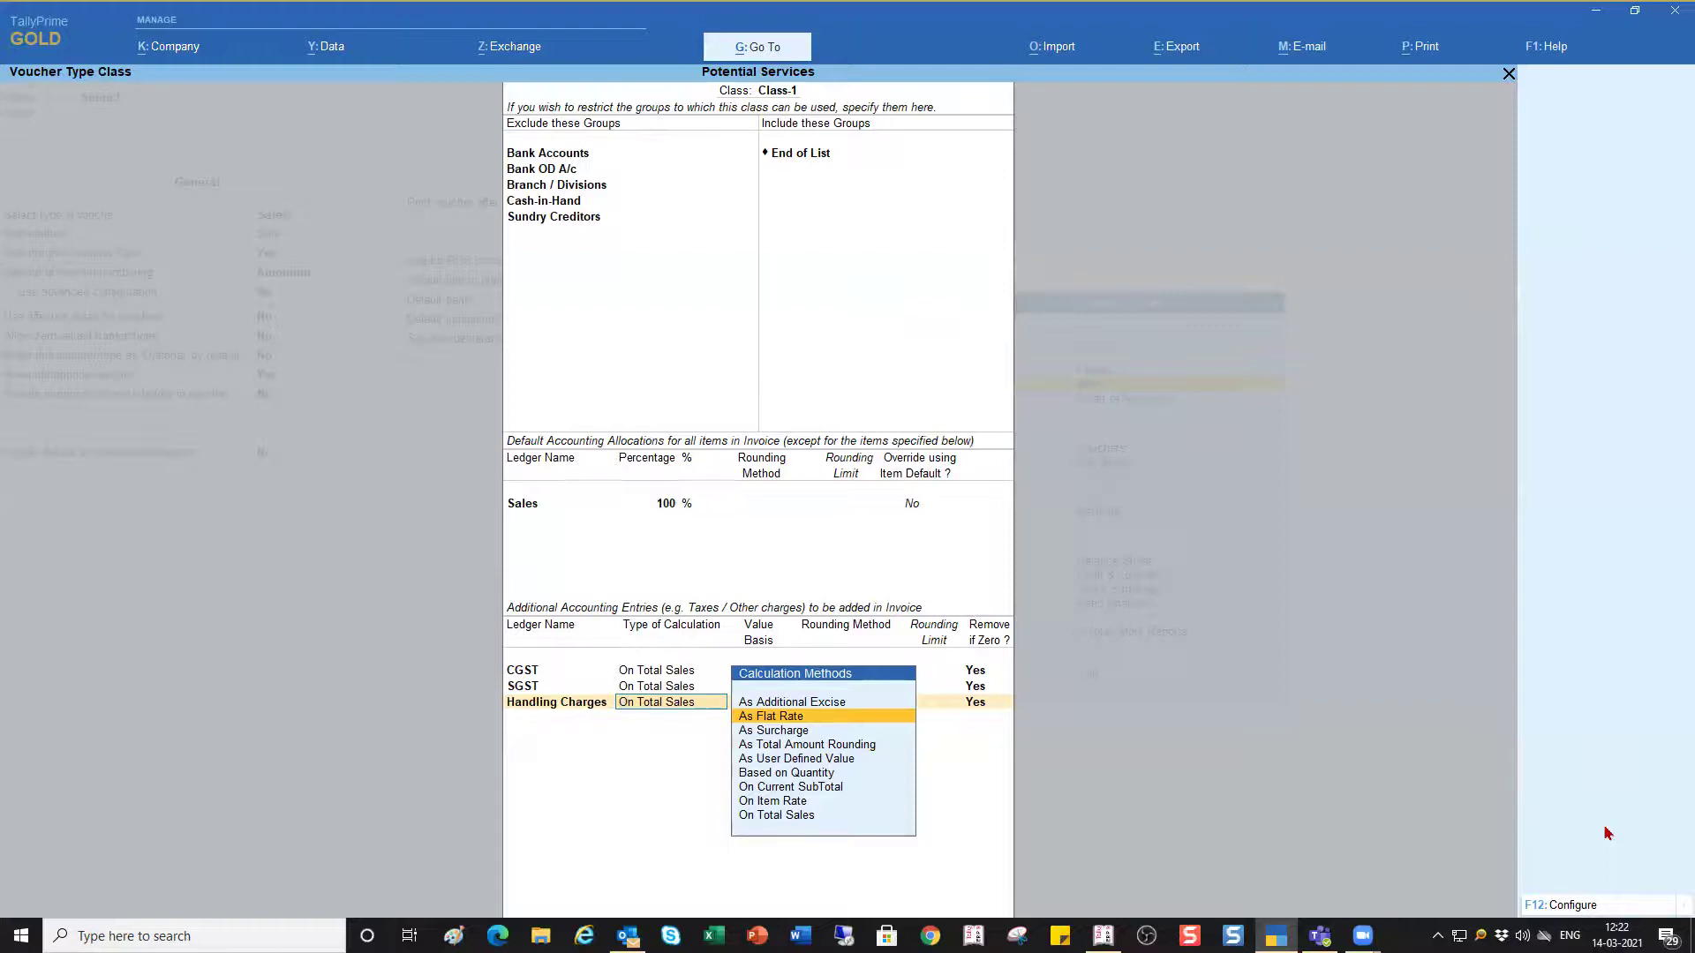
key("Down")
key("Down")
key("Down")
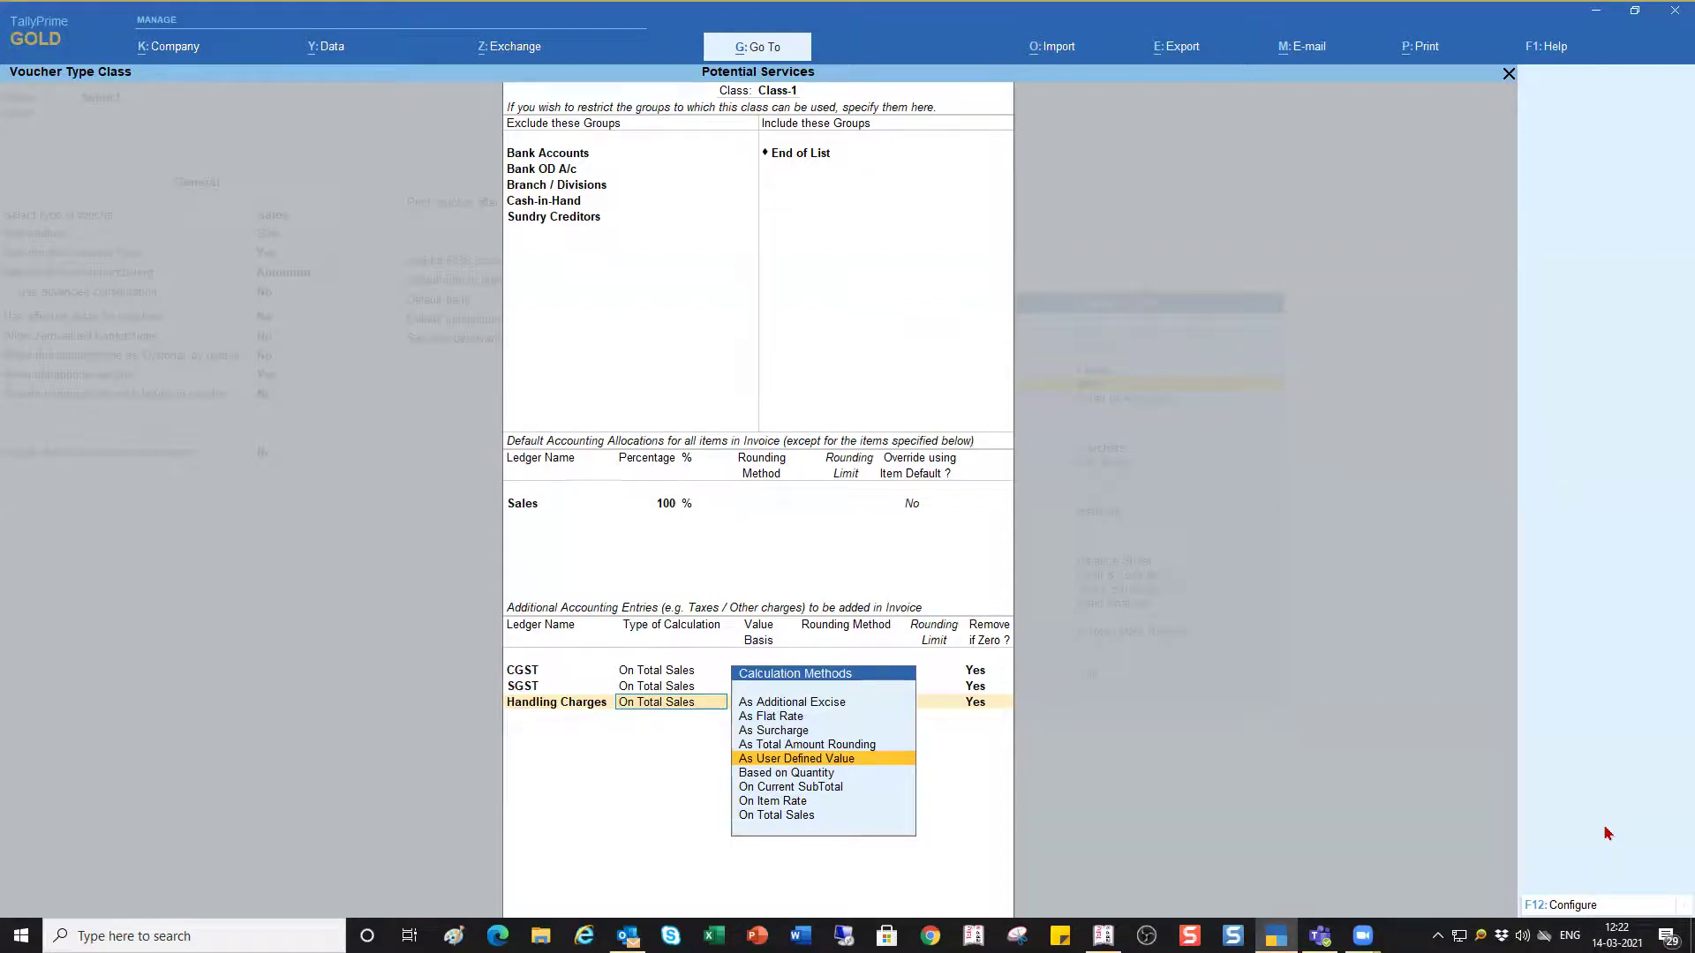
key("Down")
key("Down")
key("Down")
key("Down")
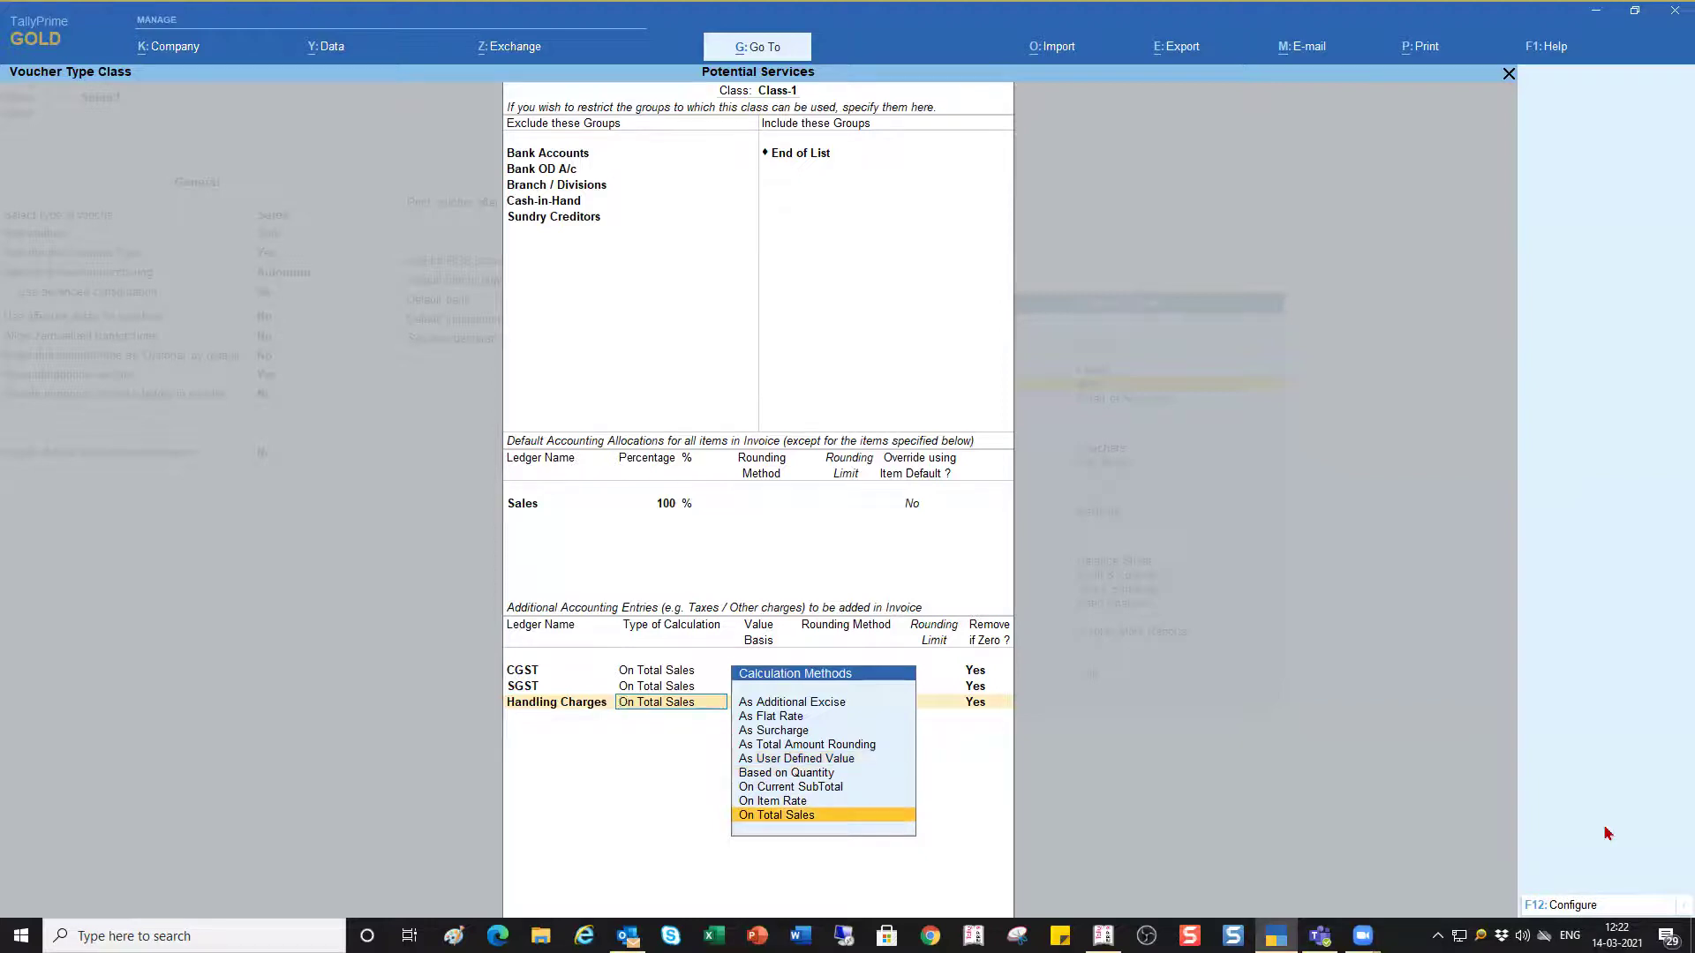
Try As User Defined Value as the type of calculation for the Handling Charges entry
key("Up")
key("Up")
key("Up")
key("Up")
key("Up")
key("Up")
key("Up")
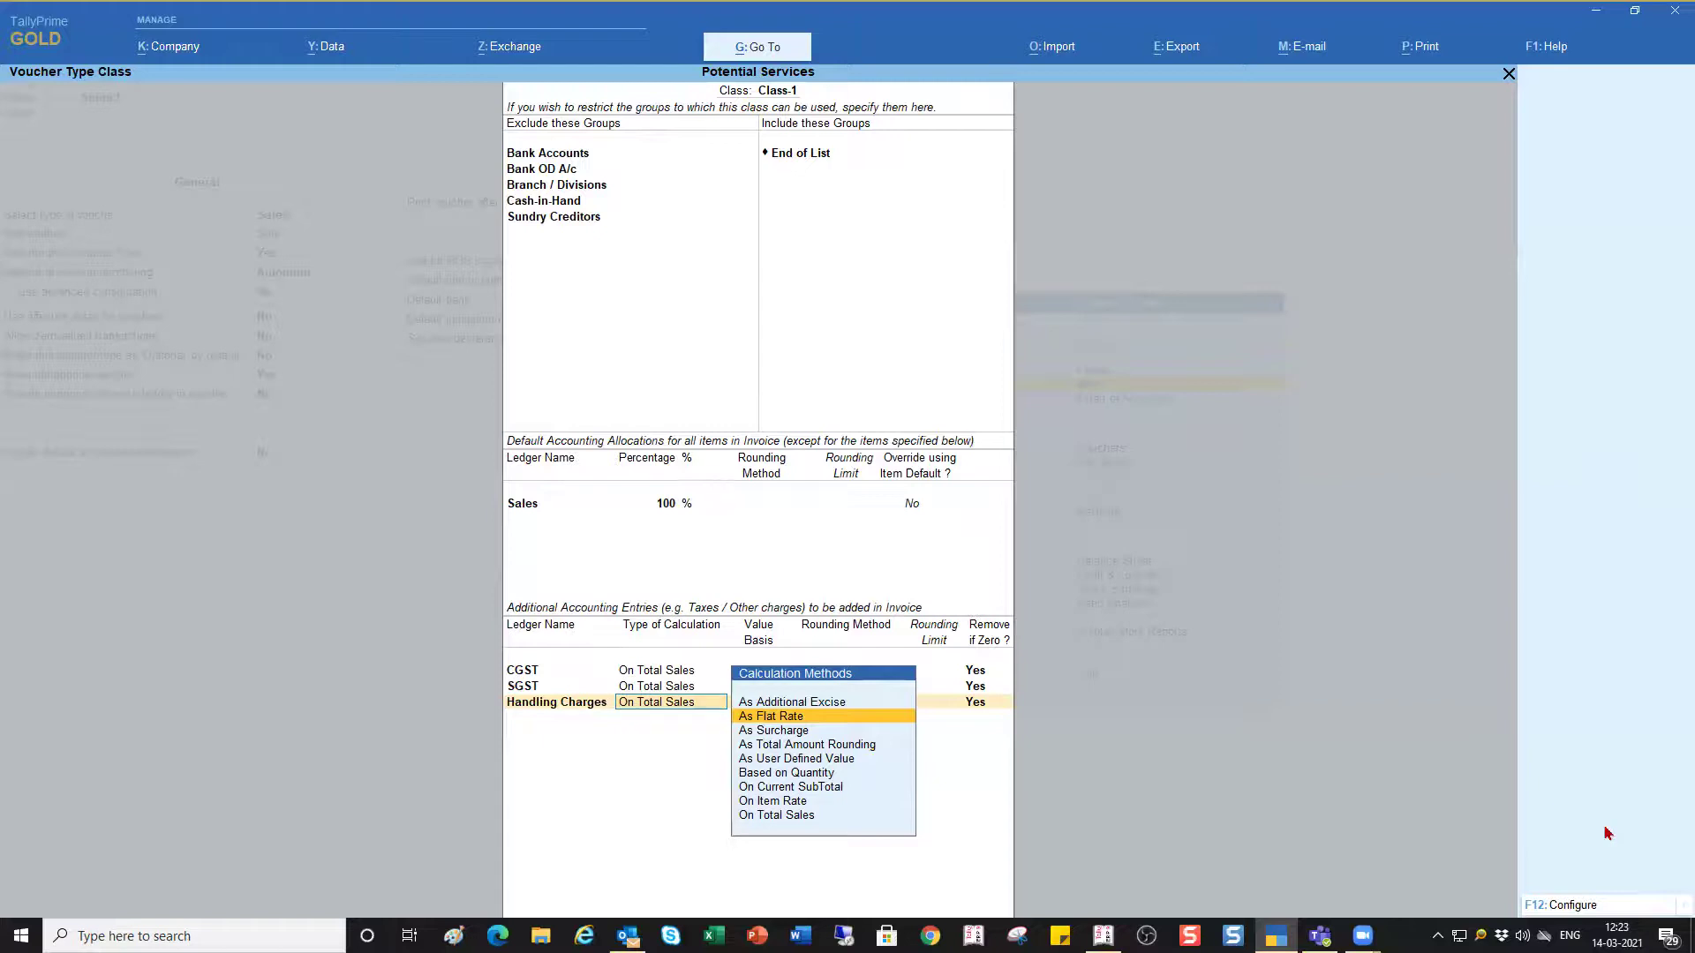
key("Down")
key("Down")
key("Down")
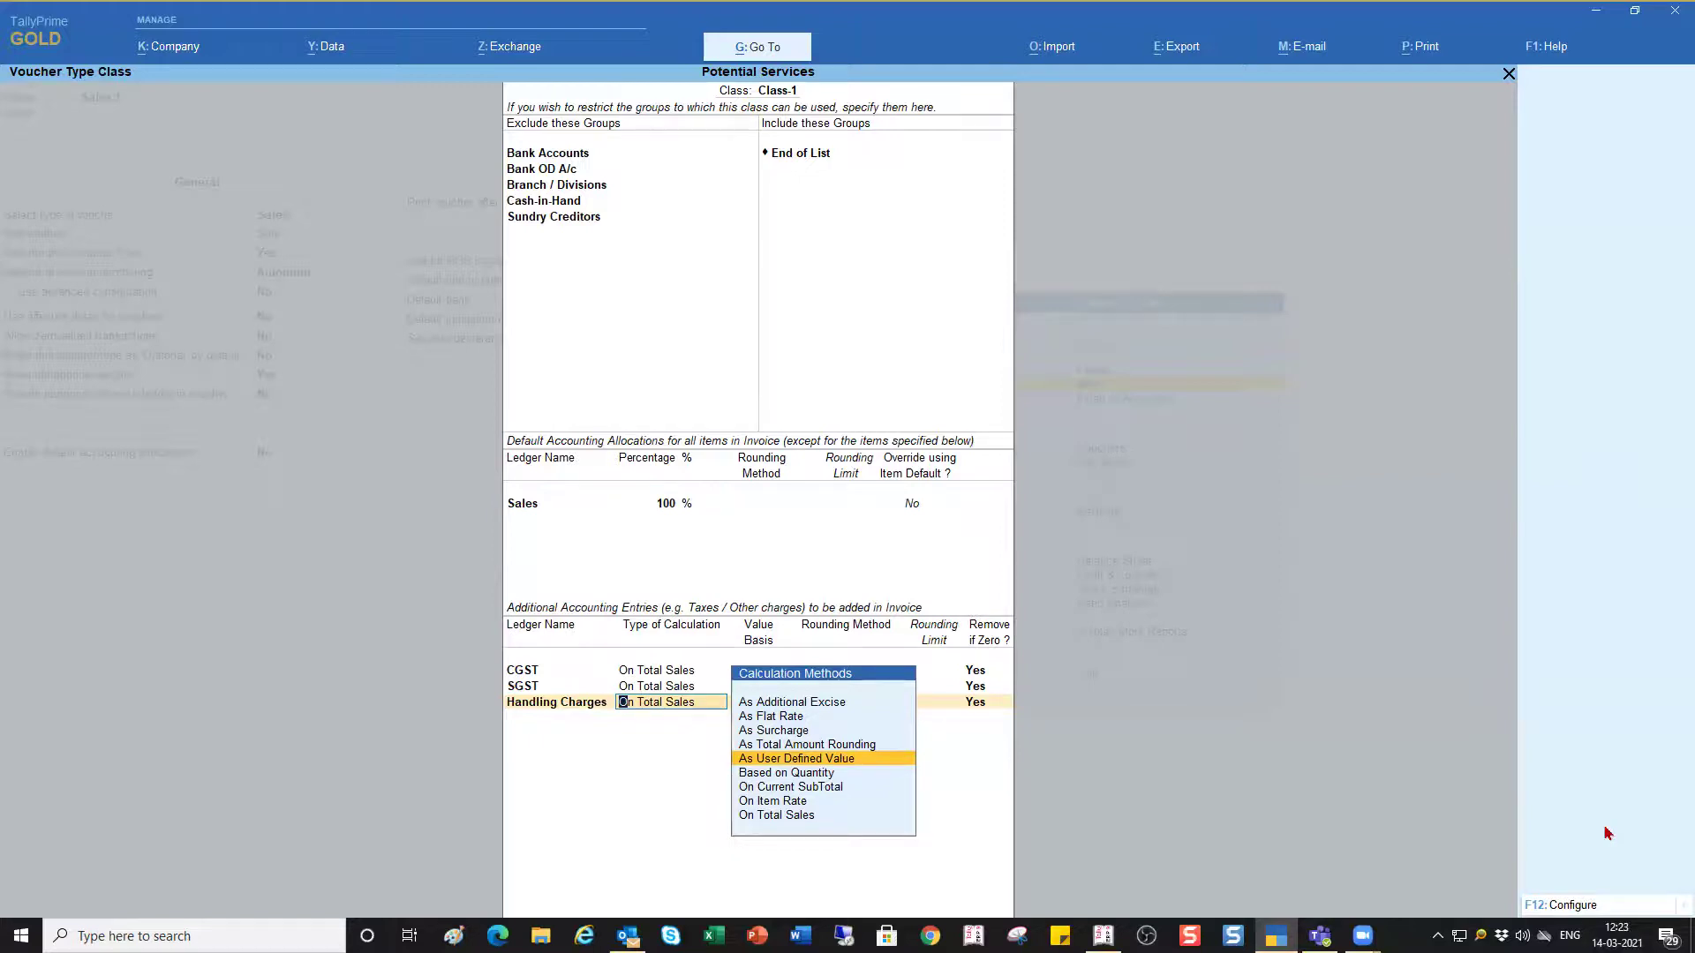
key("Return")
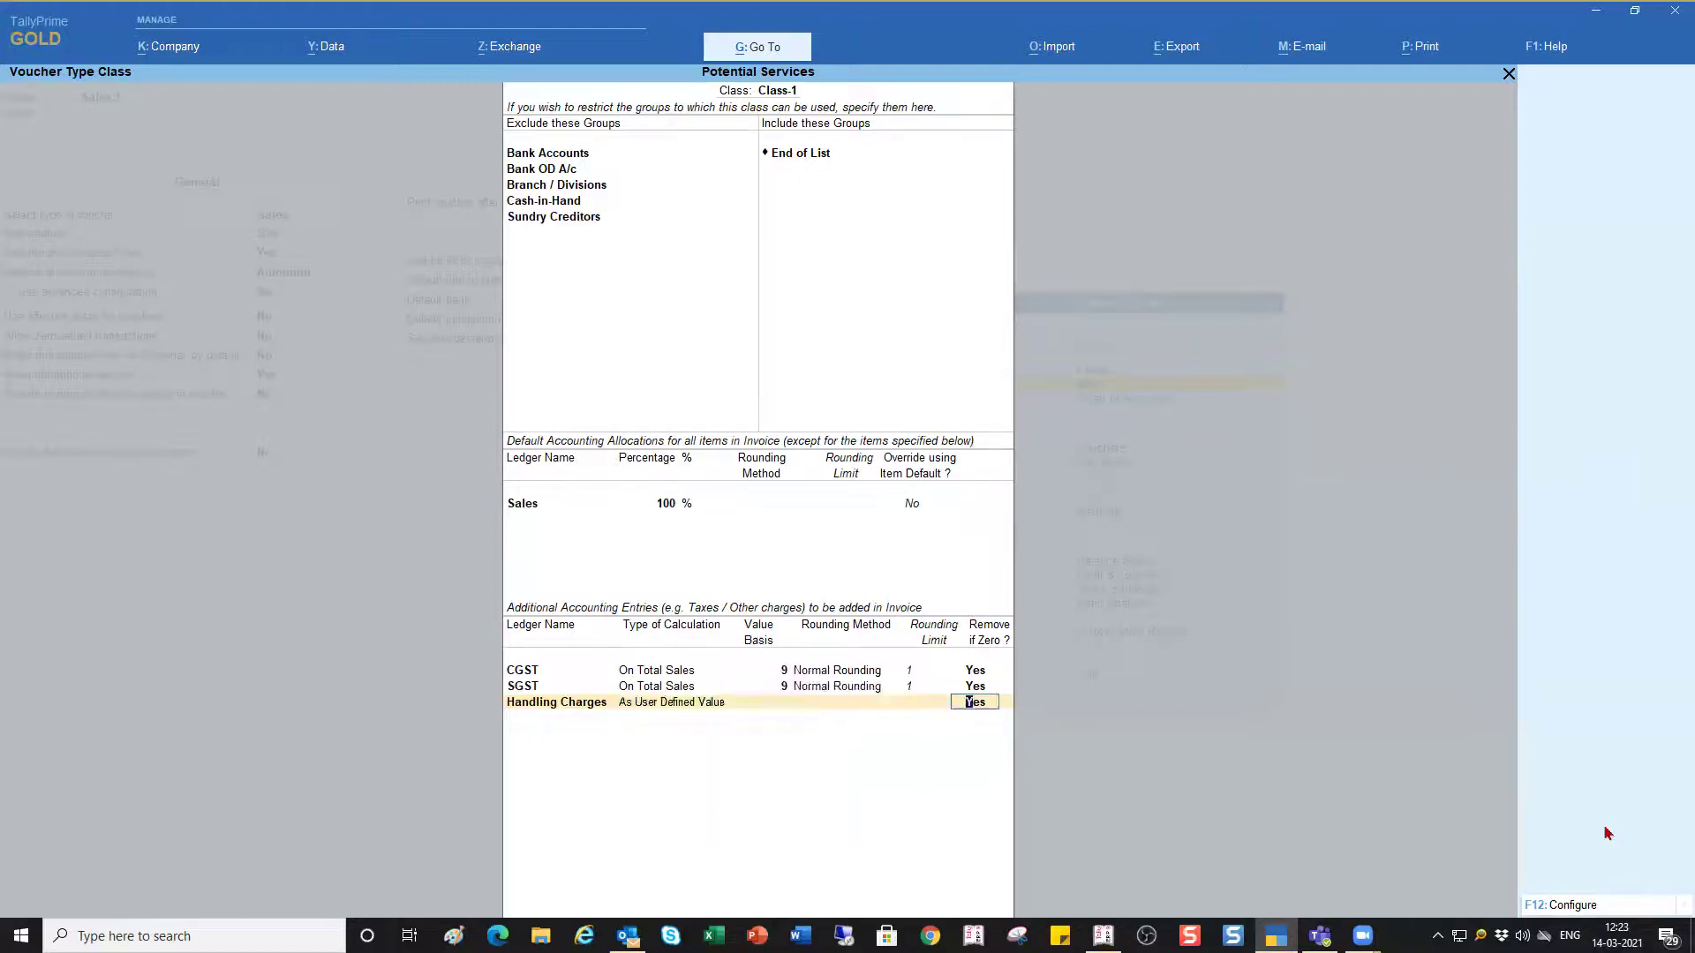
Set the Handling Charges entry's type of calculation back to On Total Sales and accept the value basis of 2
key("BackSpace")
key("Up")
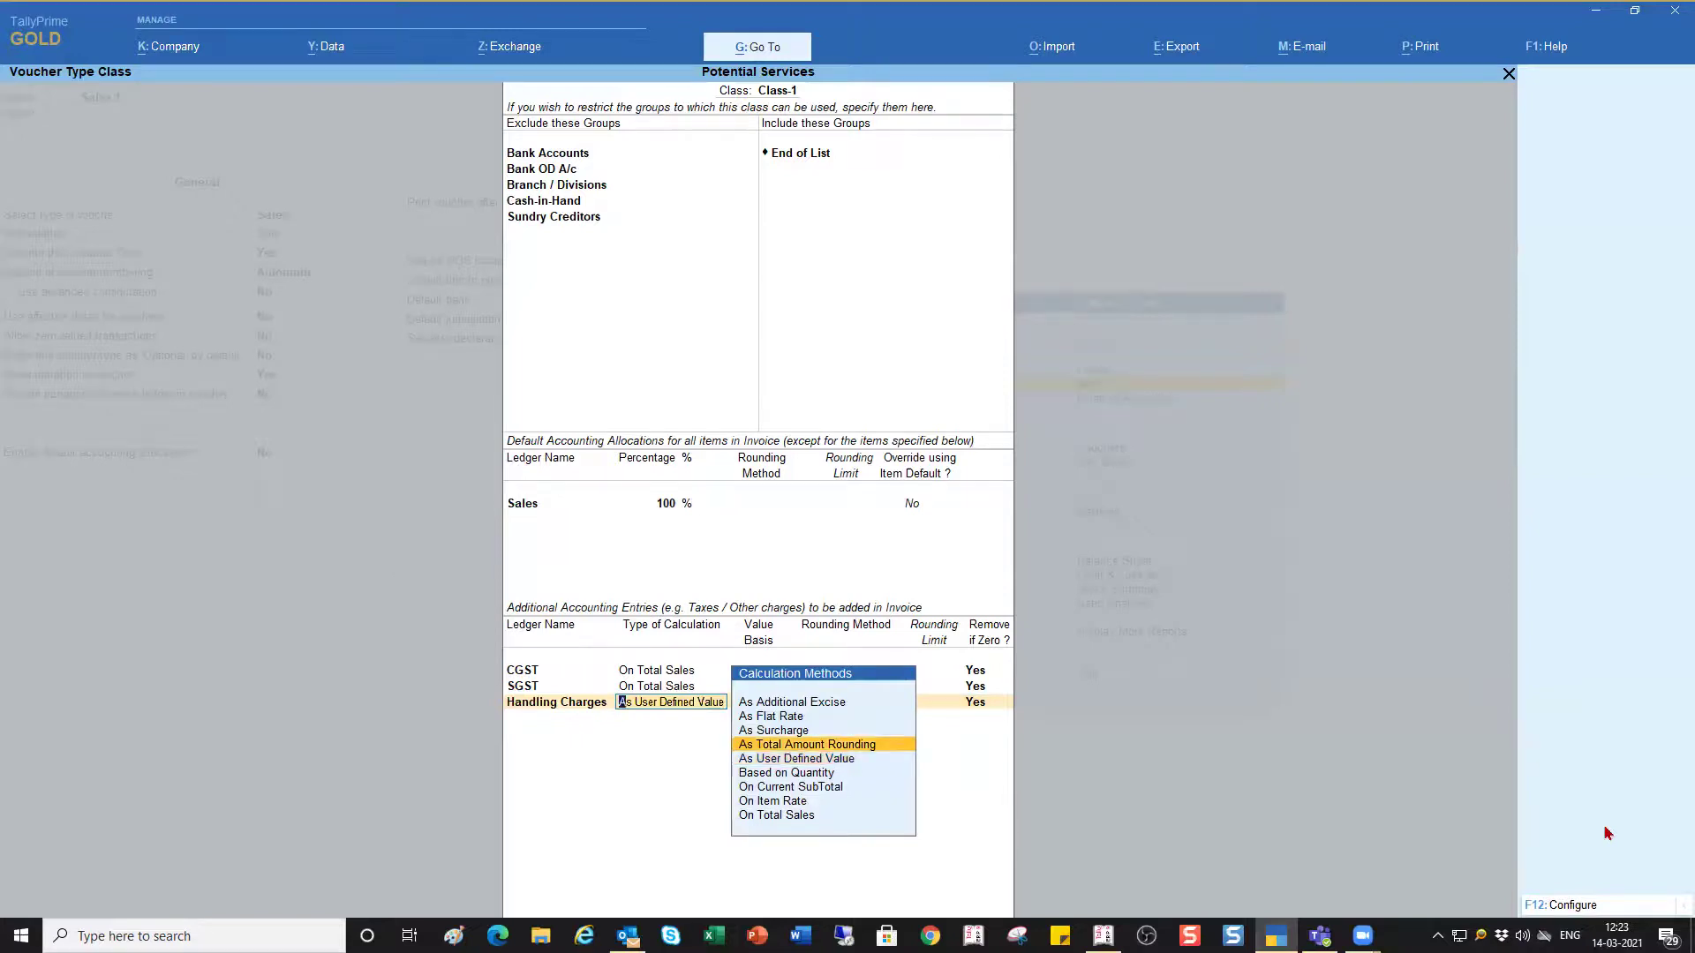
key("Down")
key("Down")
key("Down")
key("Down")
key("Down")
key("Return")
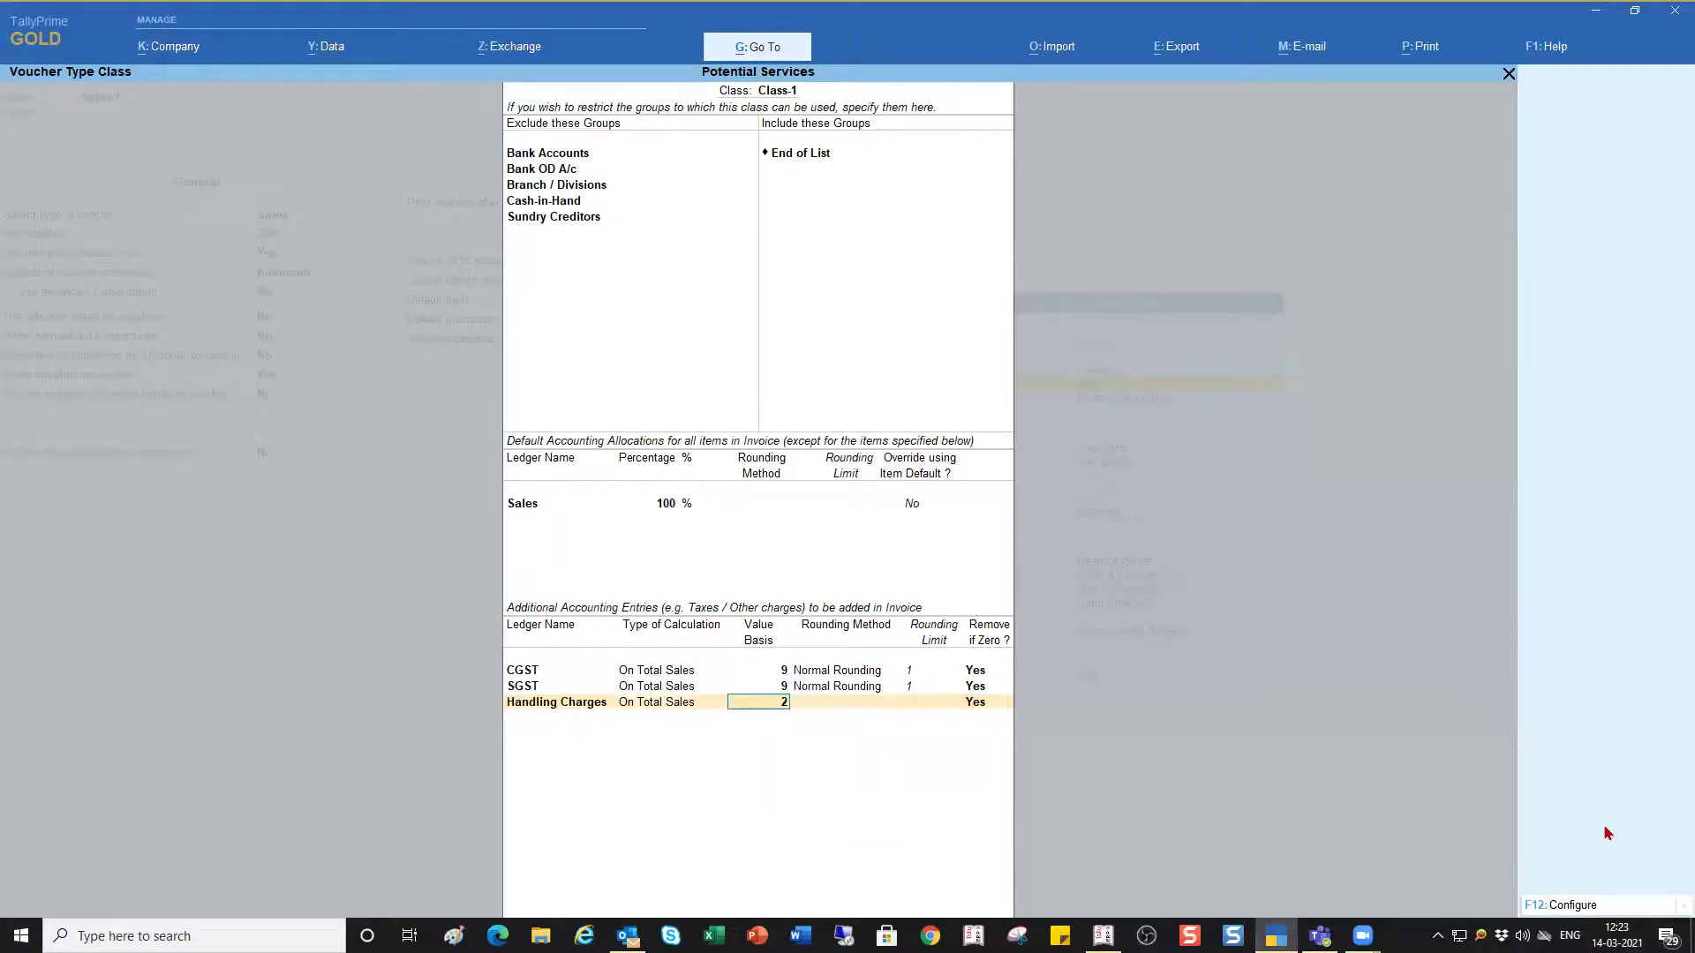
key("Return")
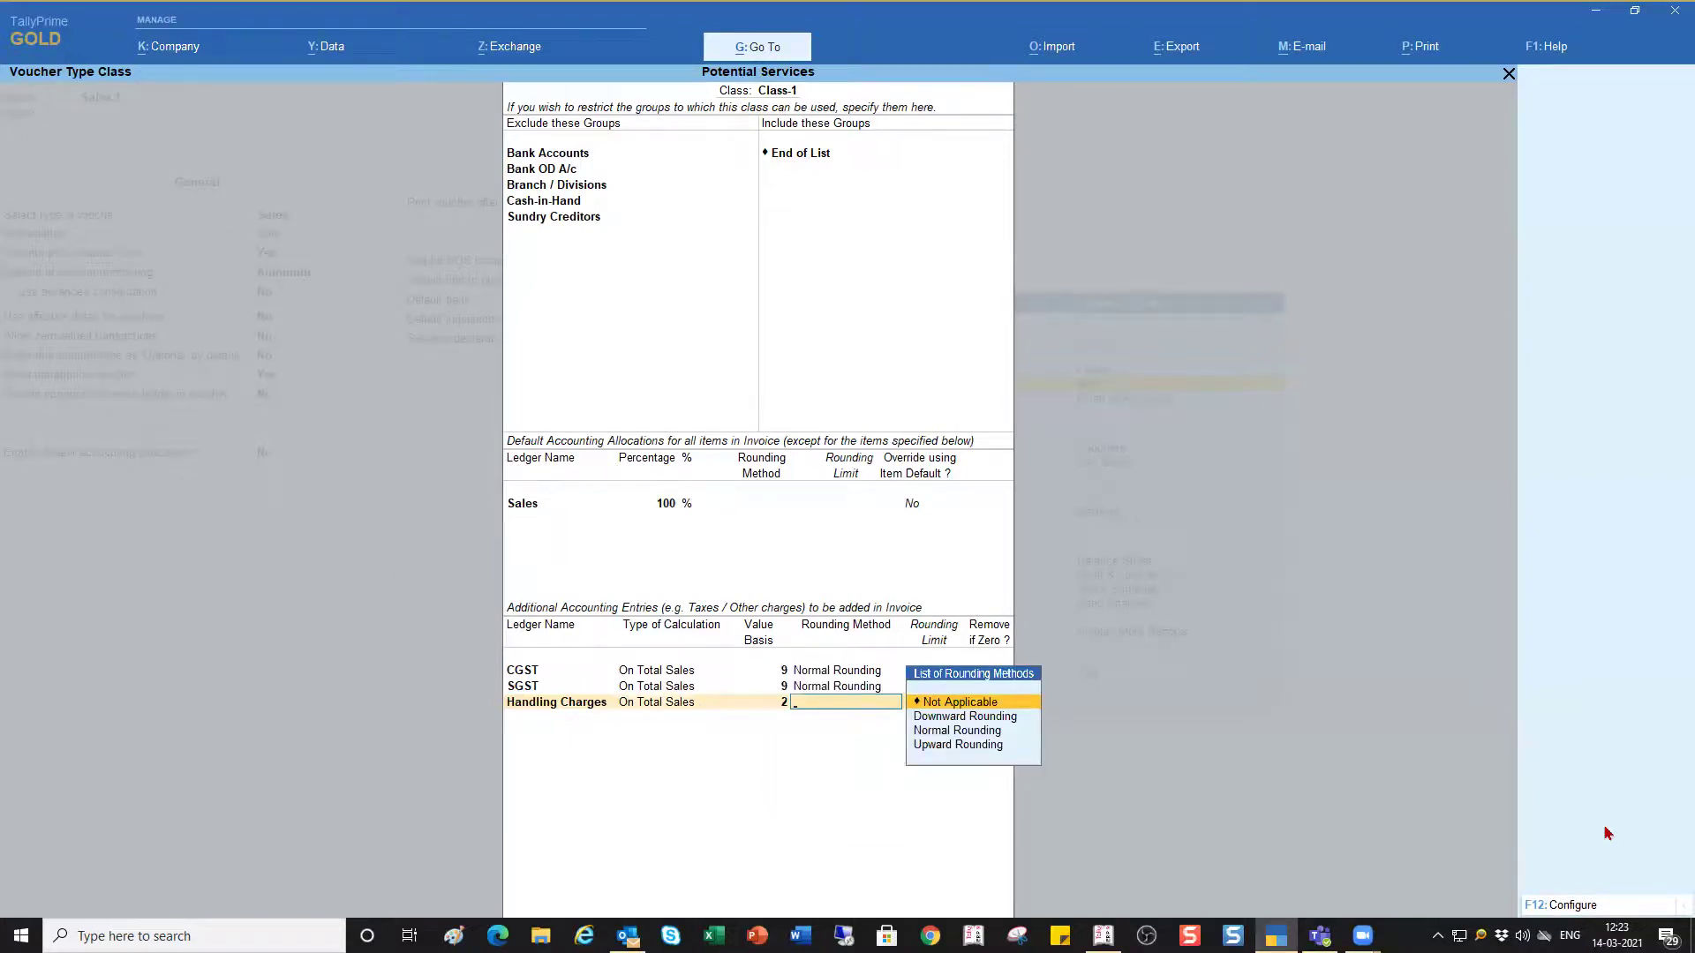
Reapply Normal Rounding with a limit of 1 to Handling Charges, keep Yes for removal if zero, and finish the Class-1 definition
key("Down")
key("Down")
key("Return")
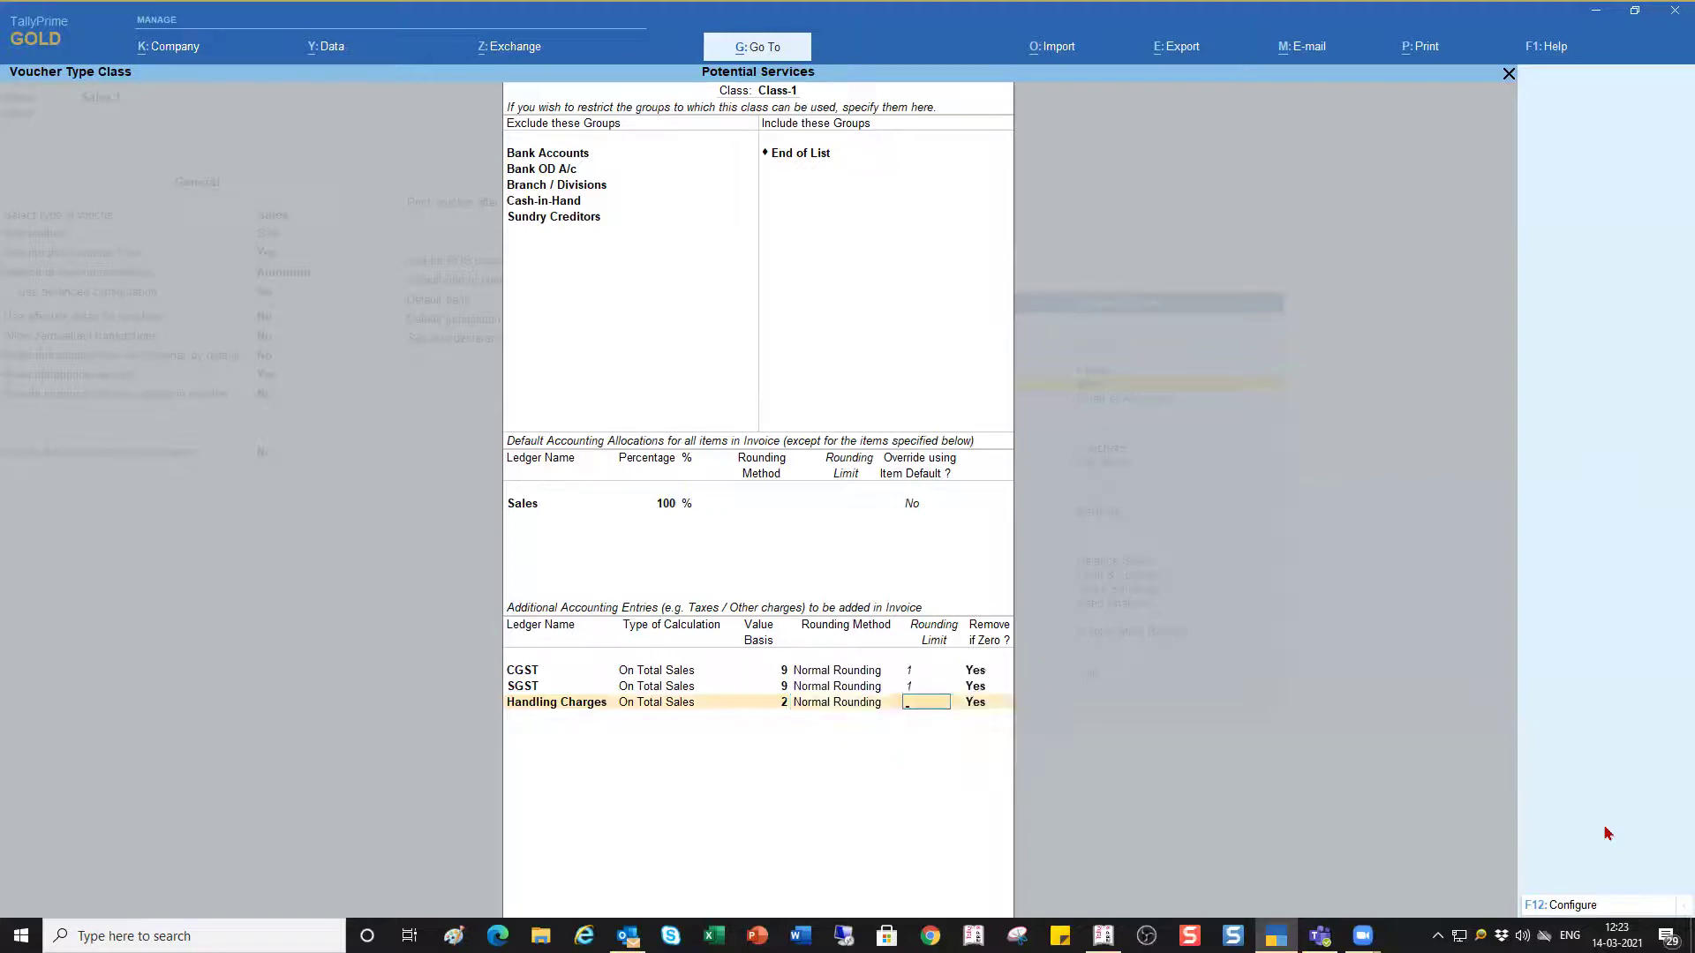
key("Return")
key("Return")
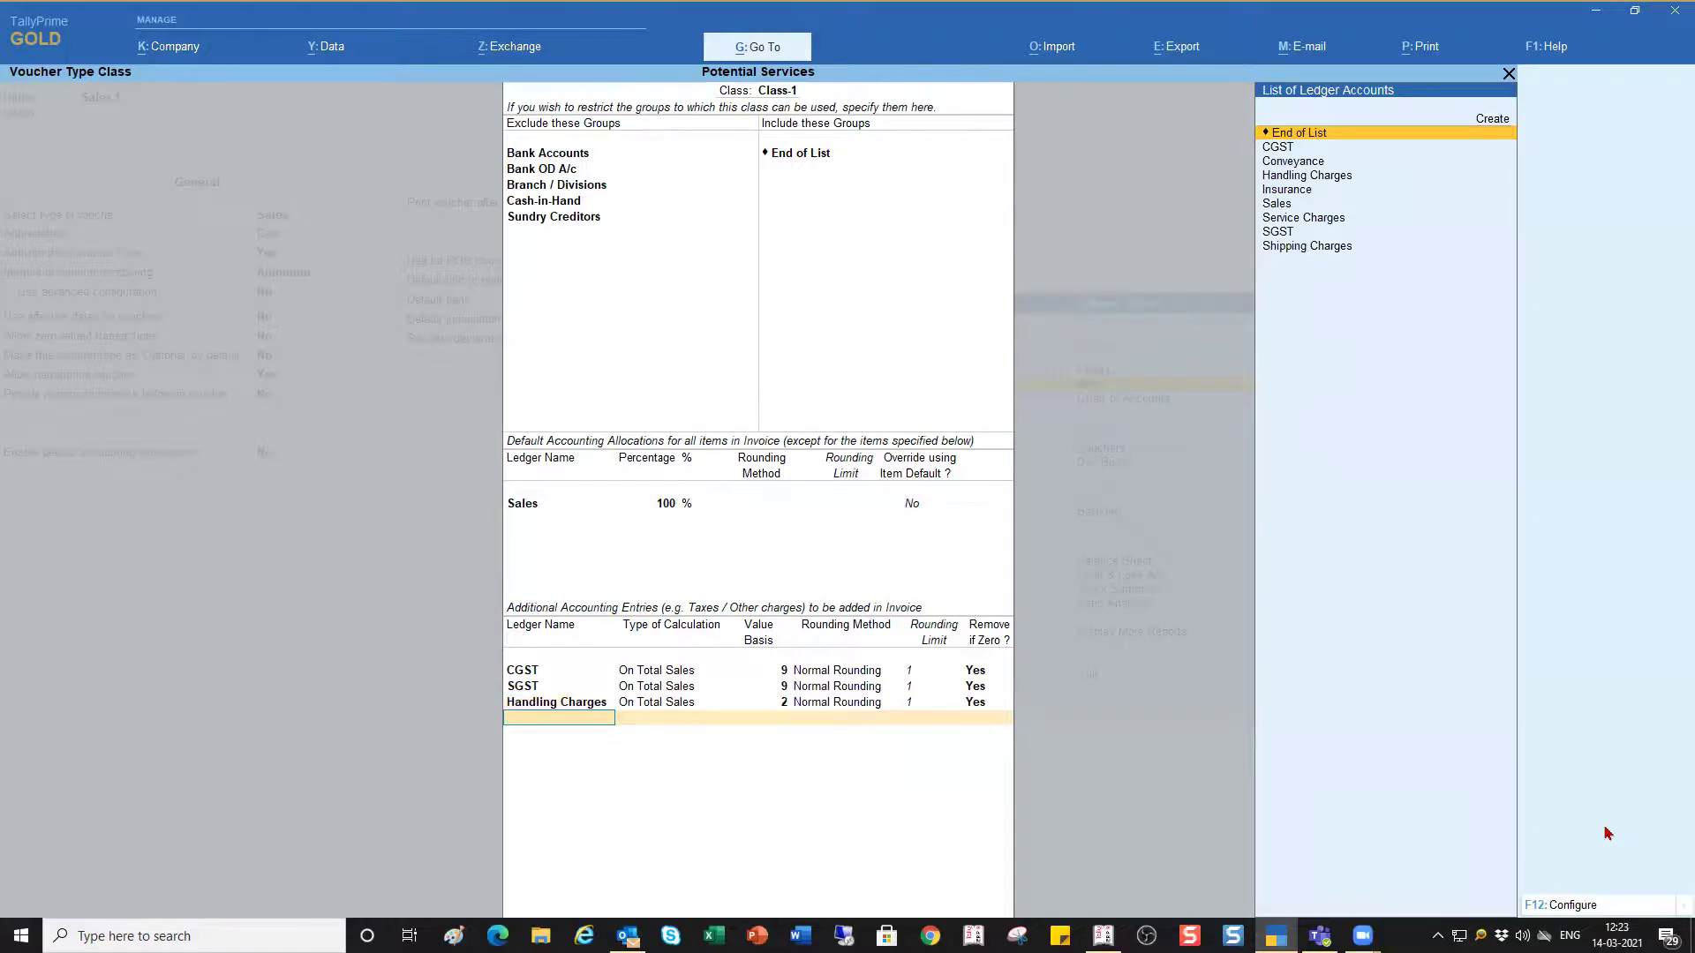
key("Return")
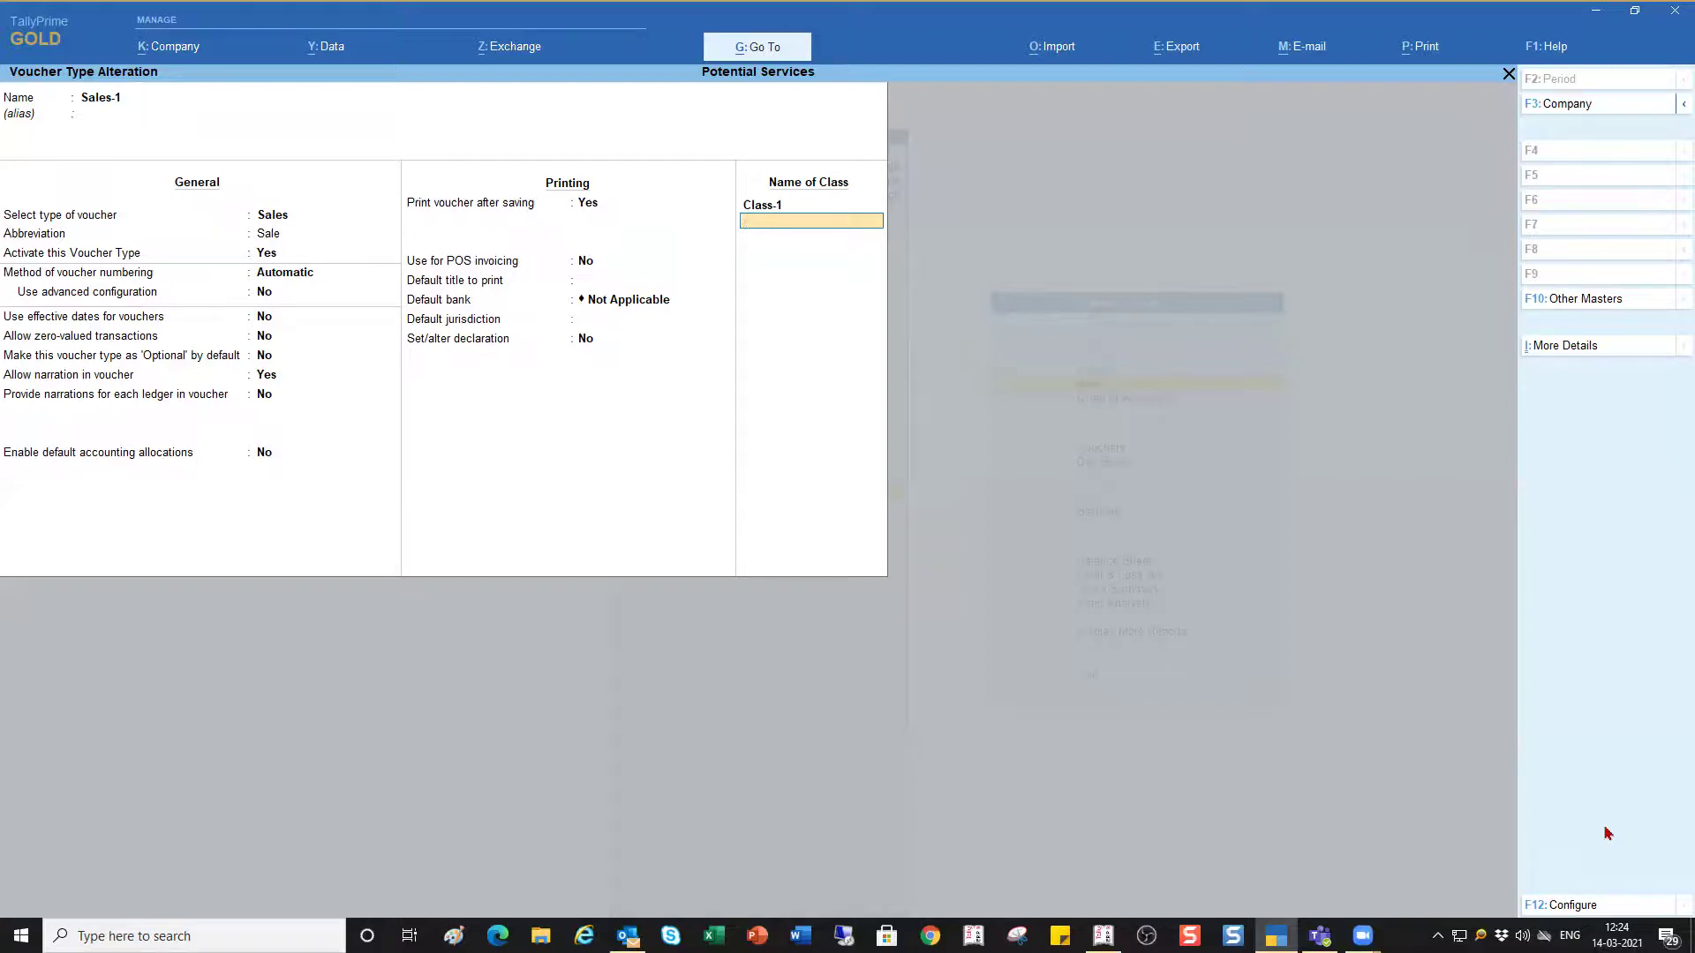
Reopen Class-1 to review its excluded groups, Sales allocation and additional accounting entries, and accept the class
key("Up")
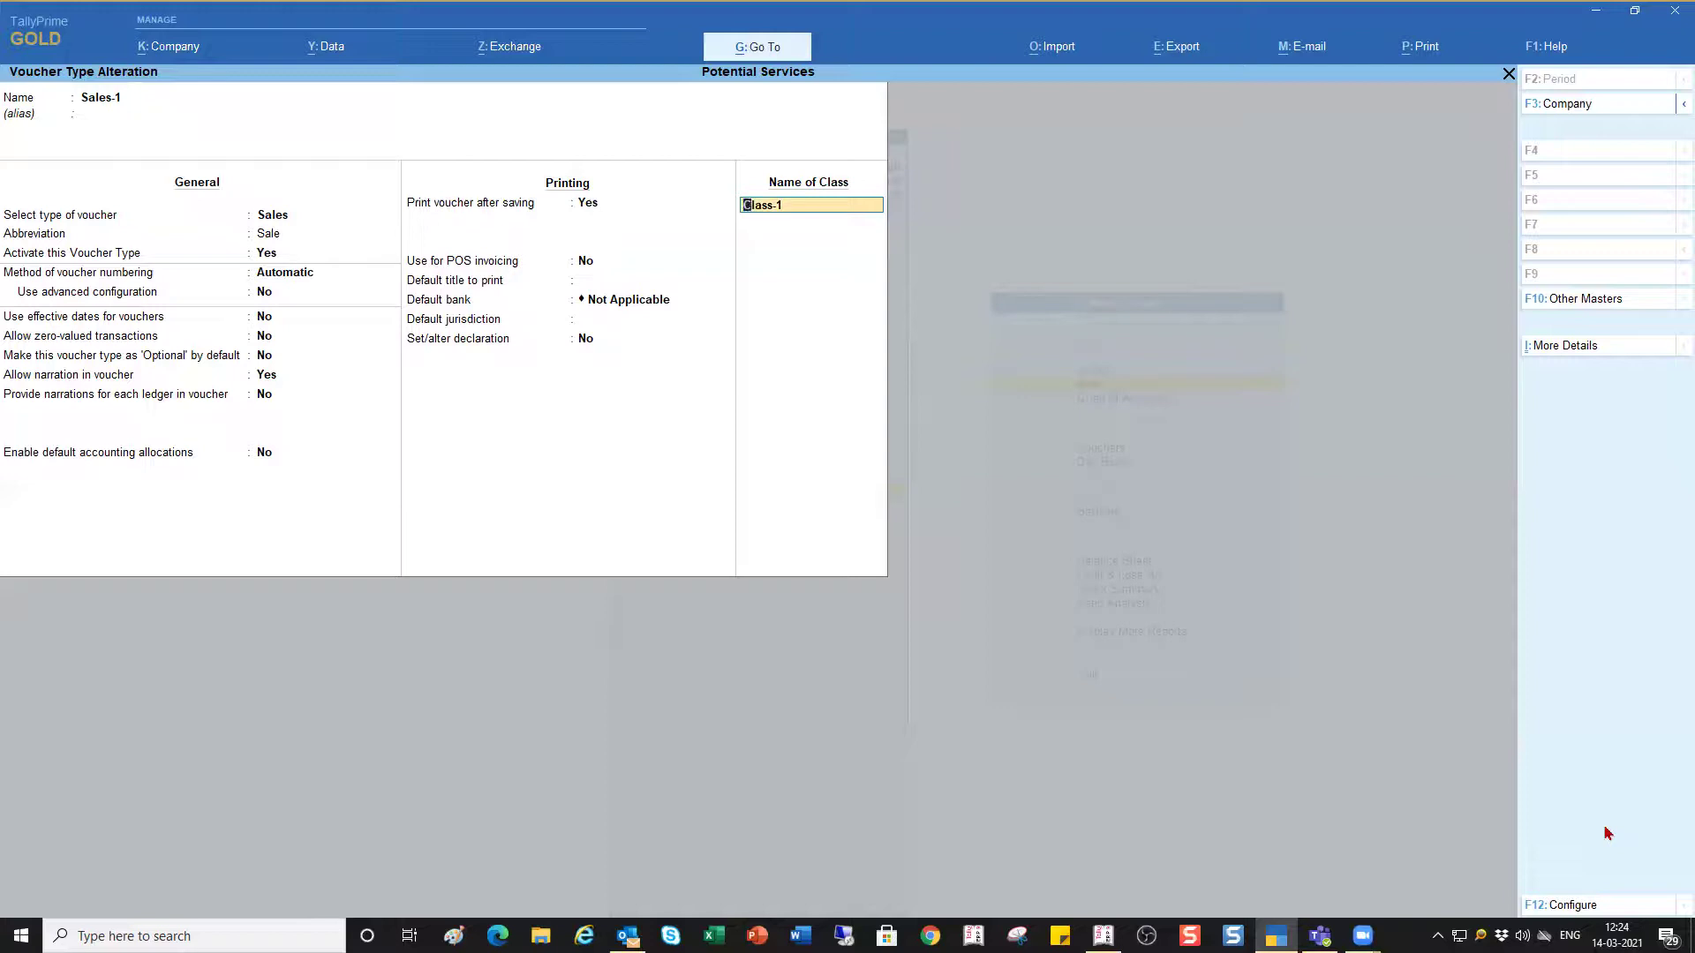
key("Return")
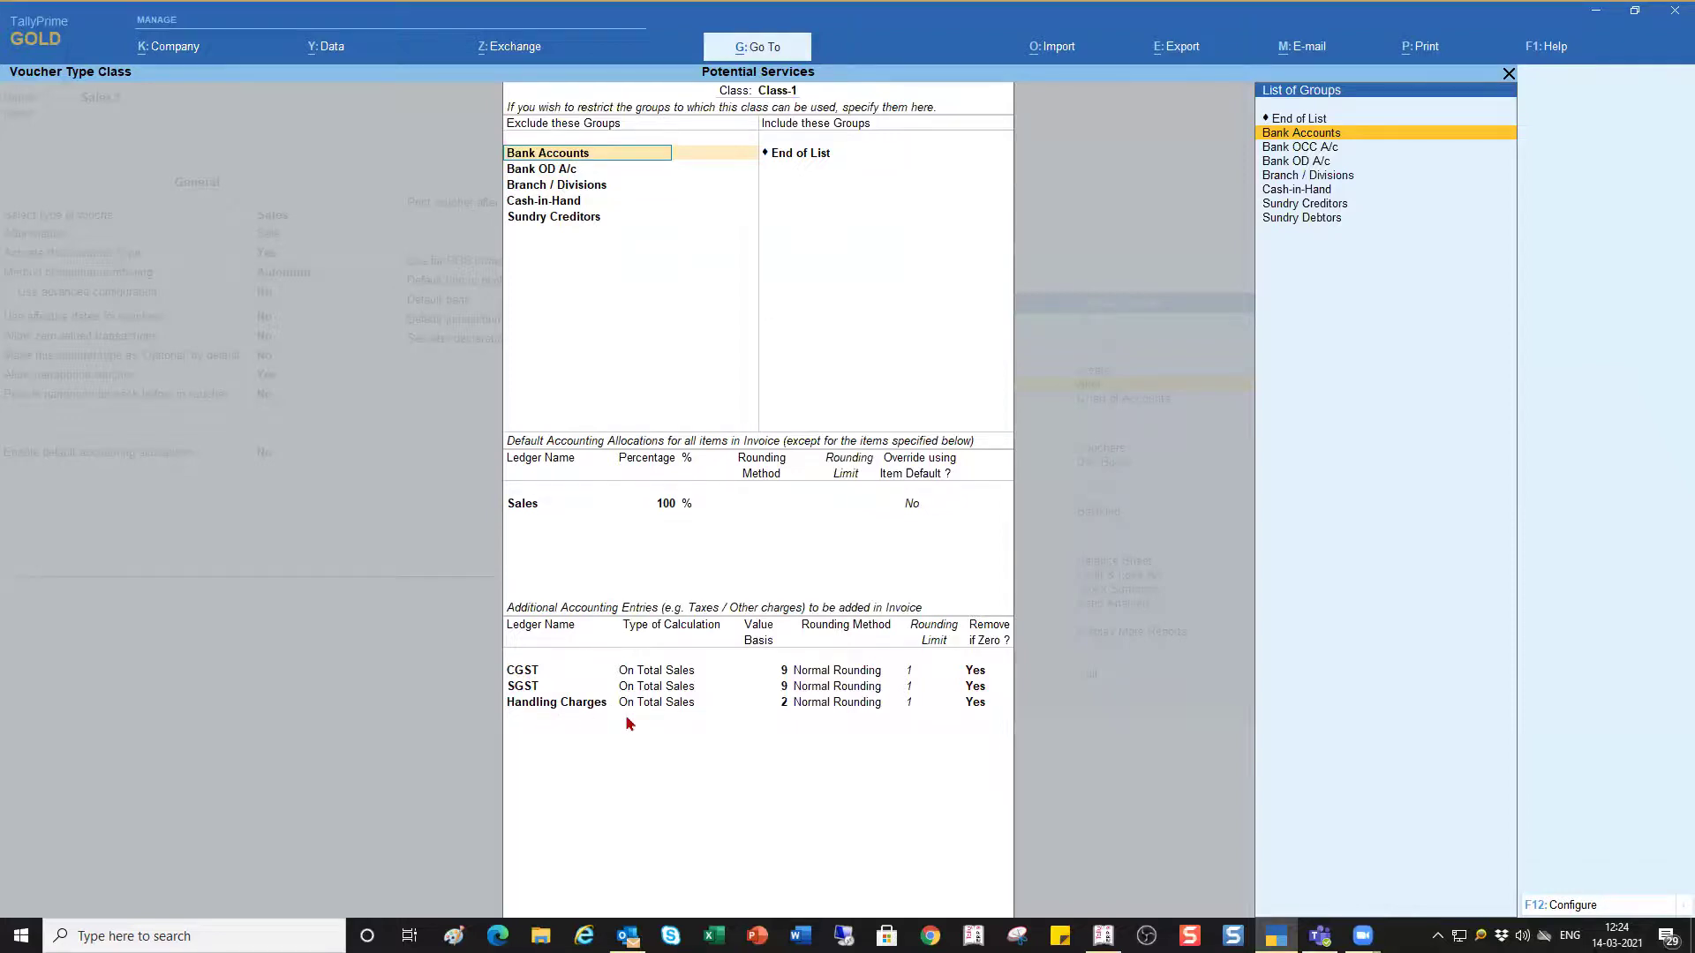
key("ctrl+a")
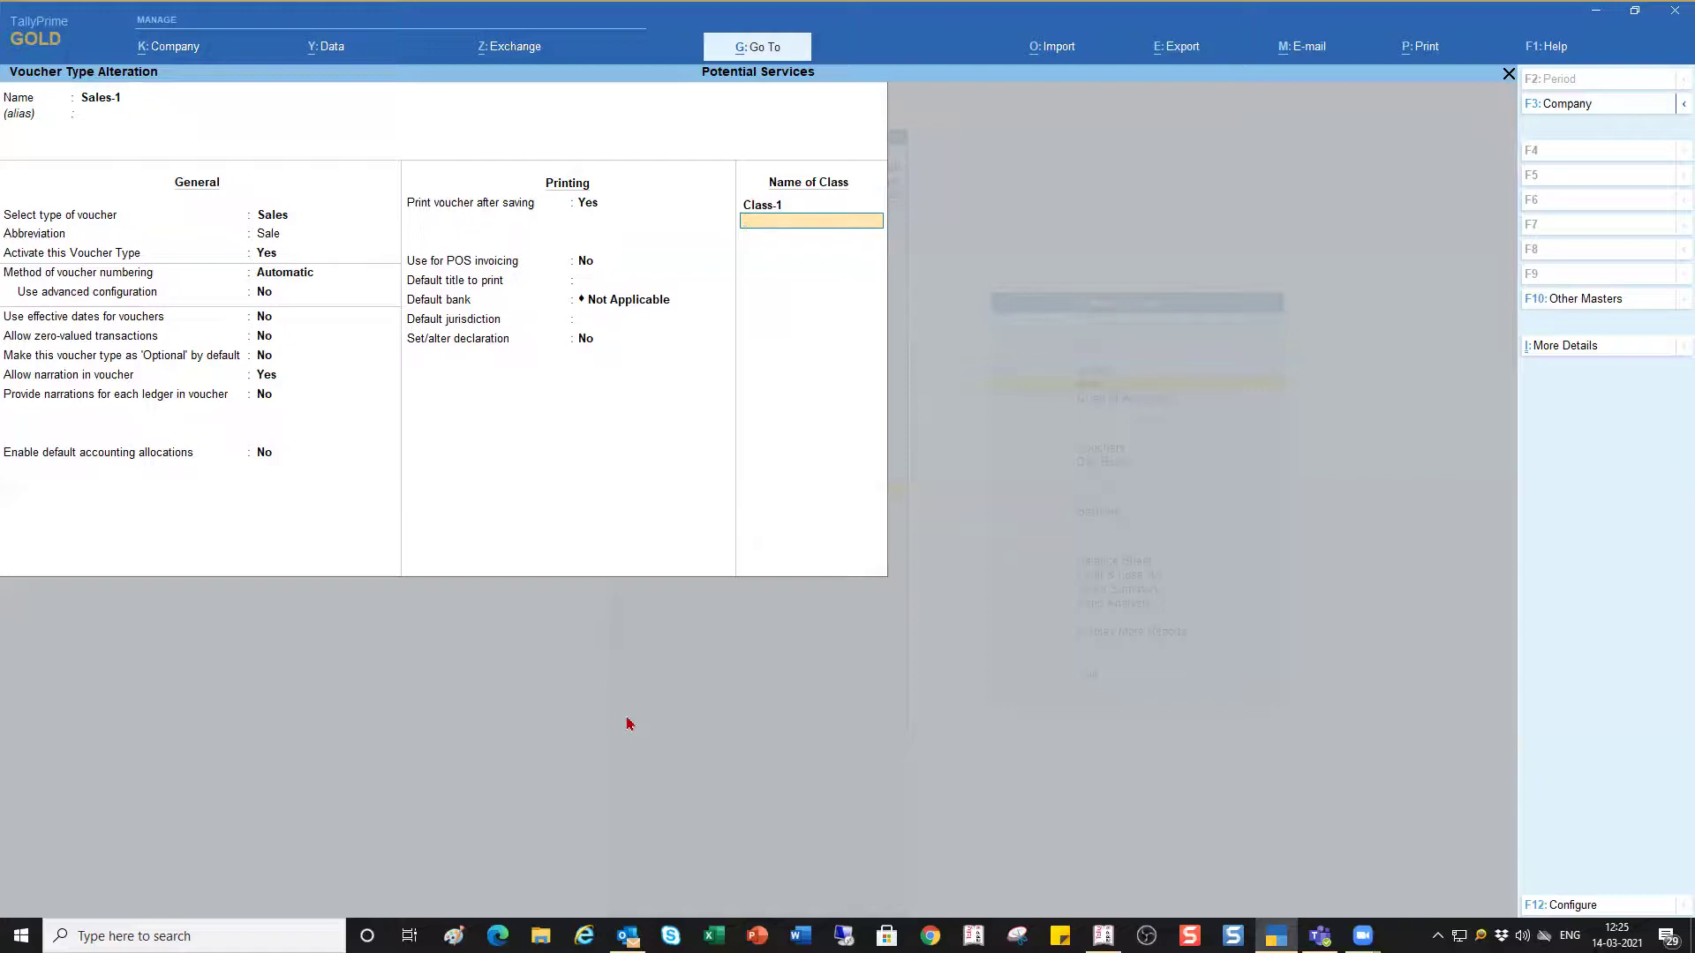
Try adding a second voucher class named Interstate Sales, exit its blank definition and clear the class name
type("nterstate Sales")
key("Return")
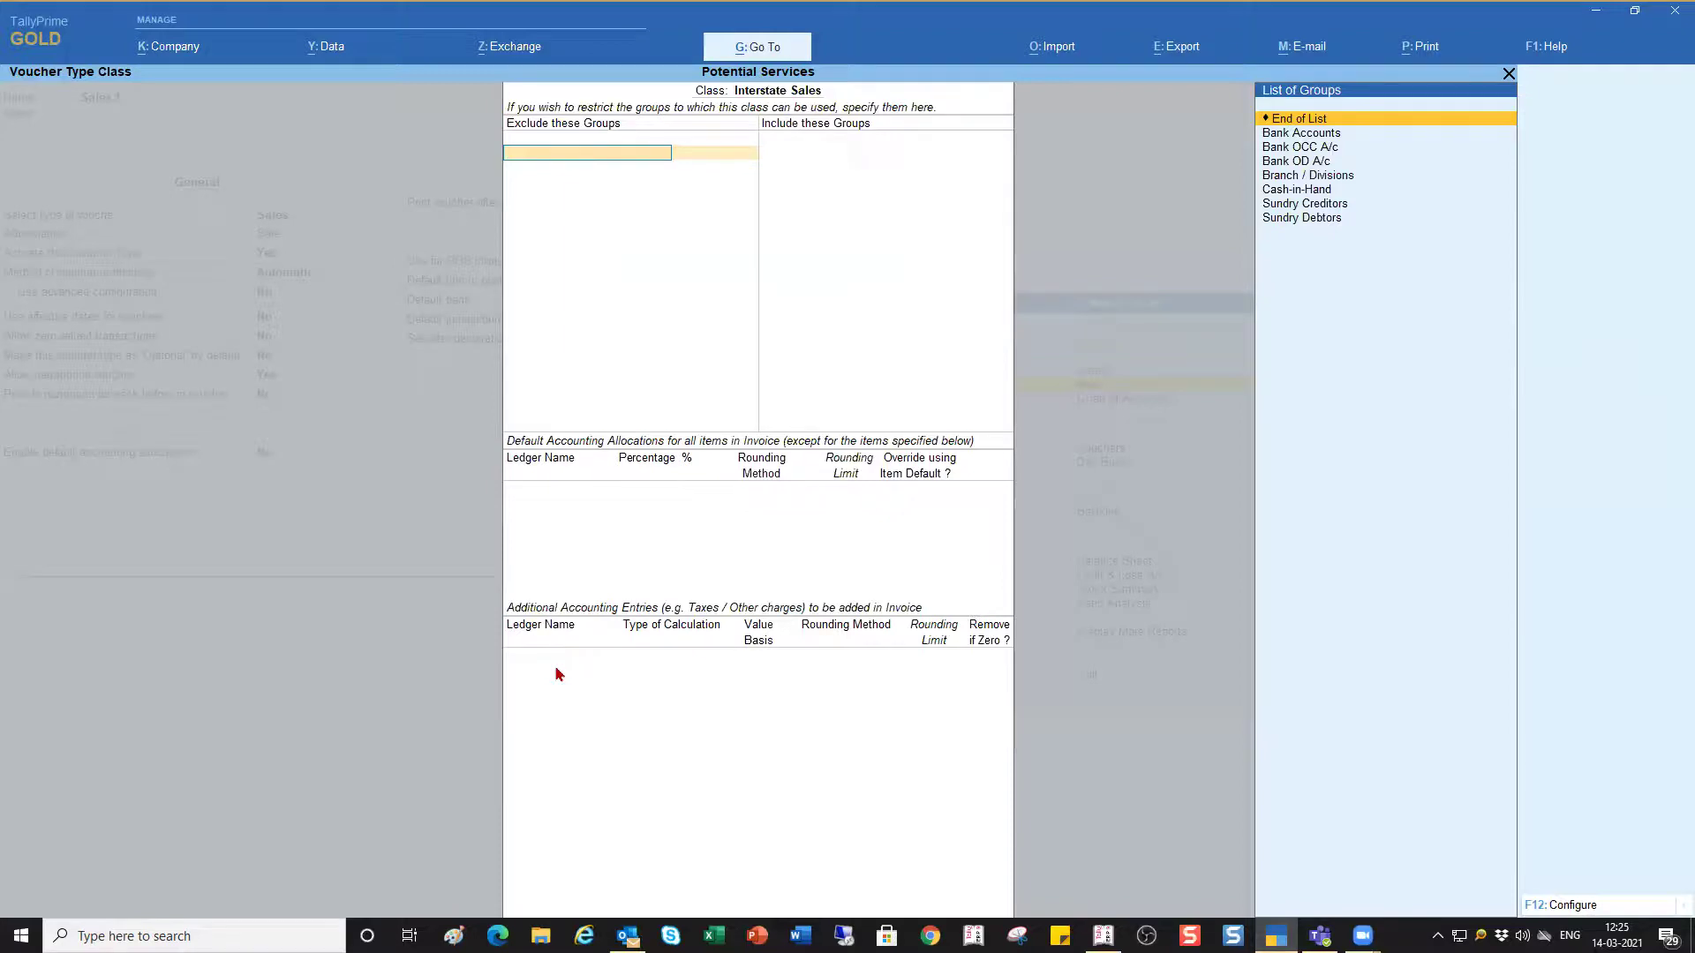
key("Escape")
key("Return")
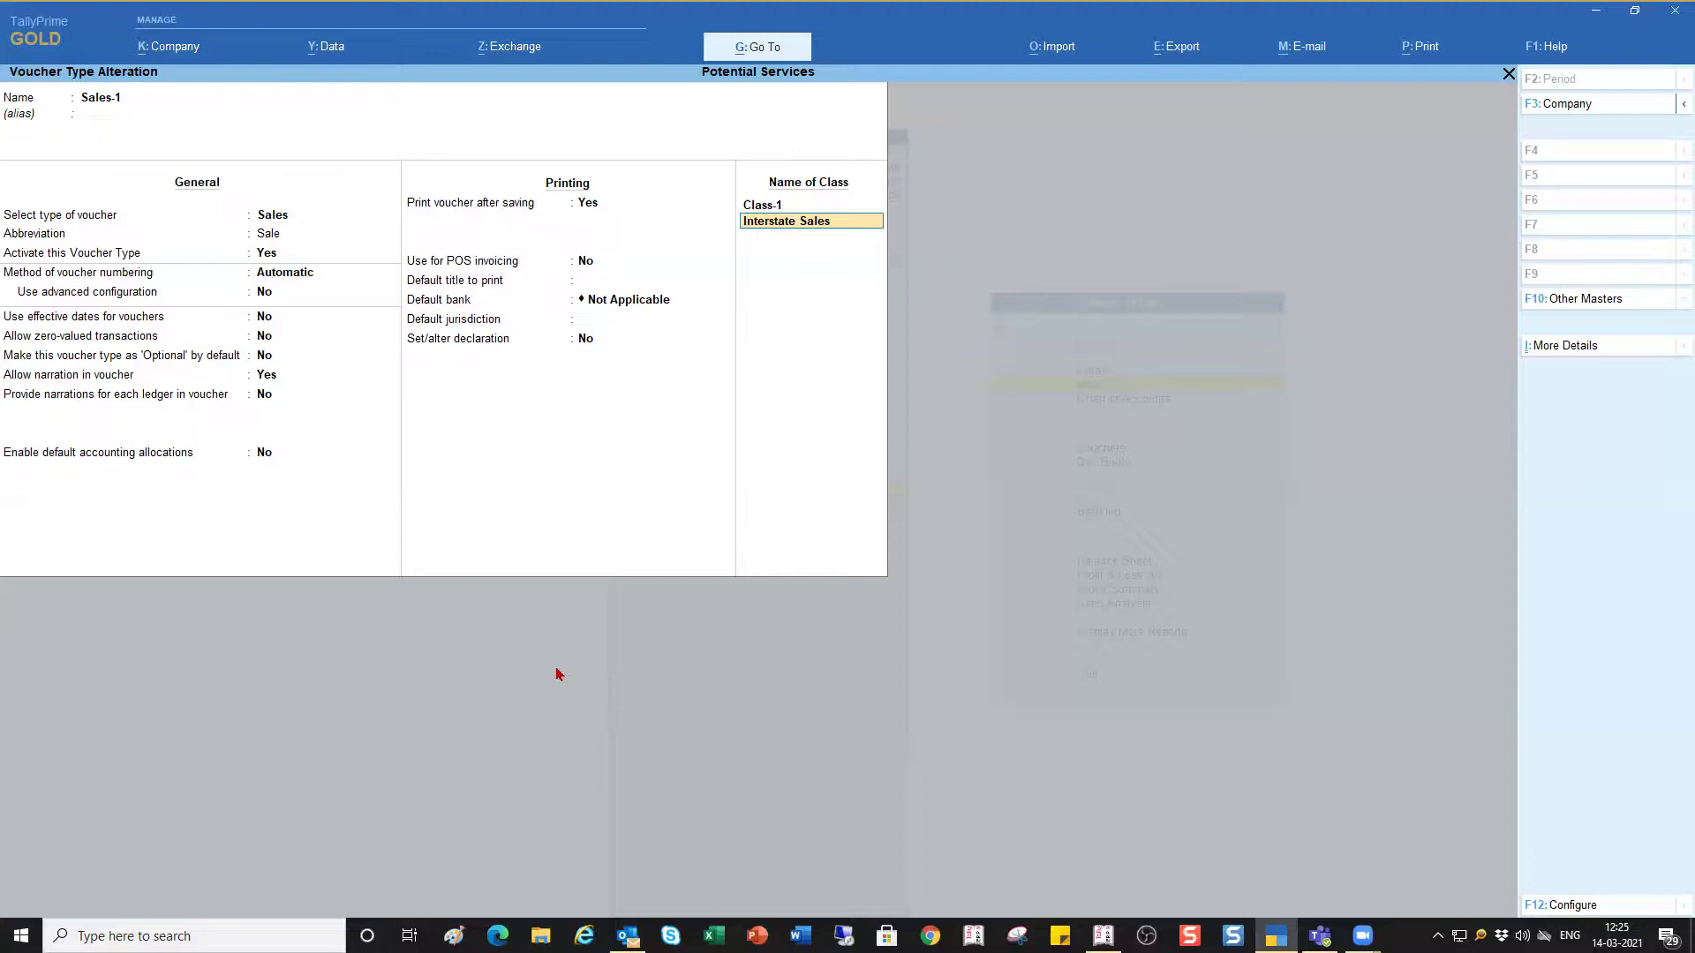
key("BackSpace")
Save the alterations to the Sales-1 voucher type and return to the Gateway of Tally
key("Return")
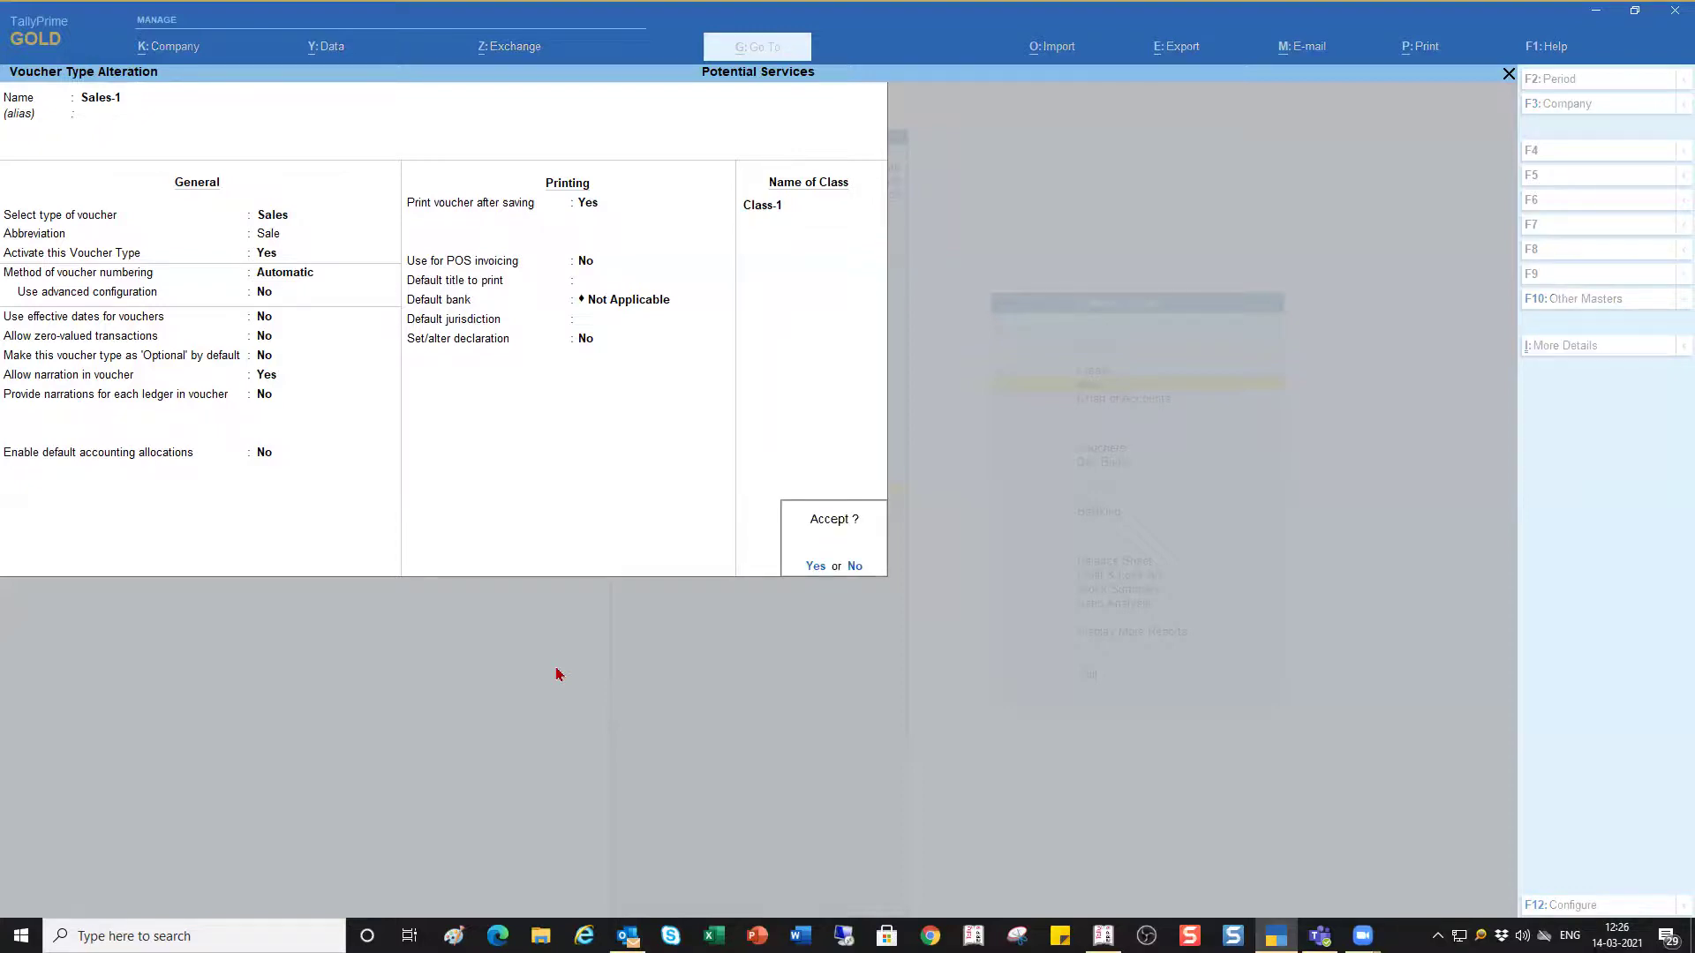
key("y")
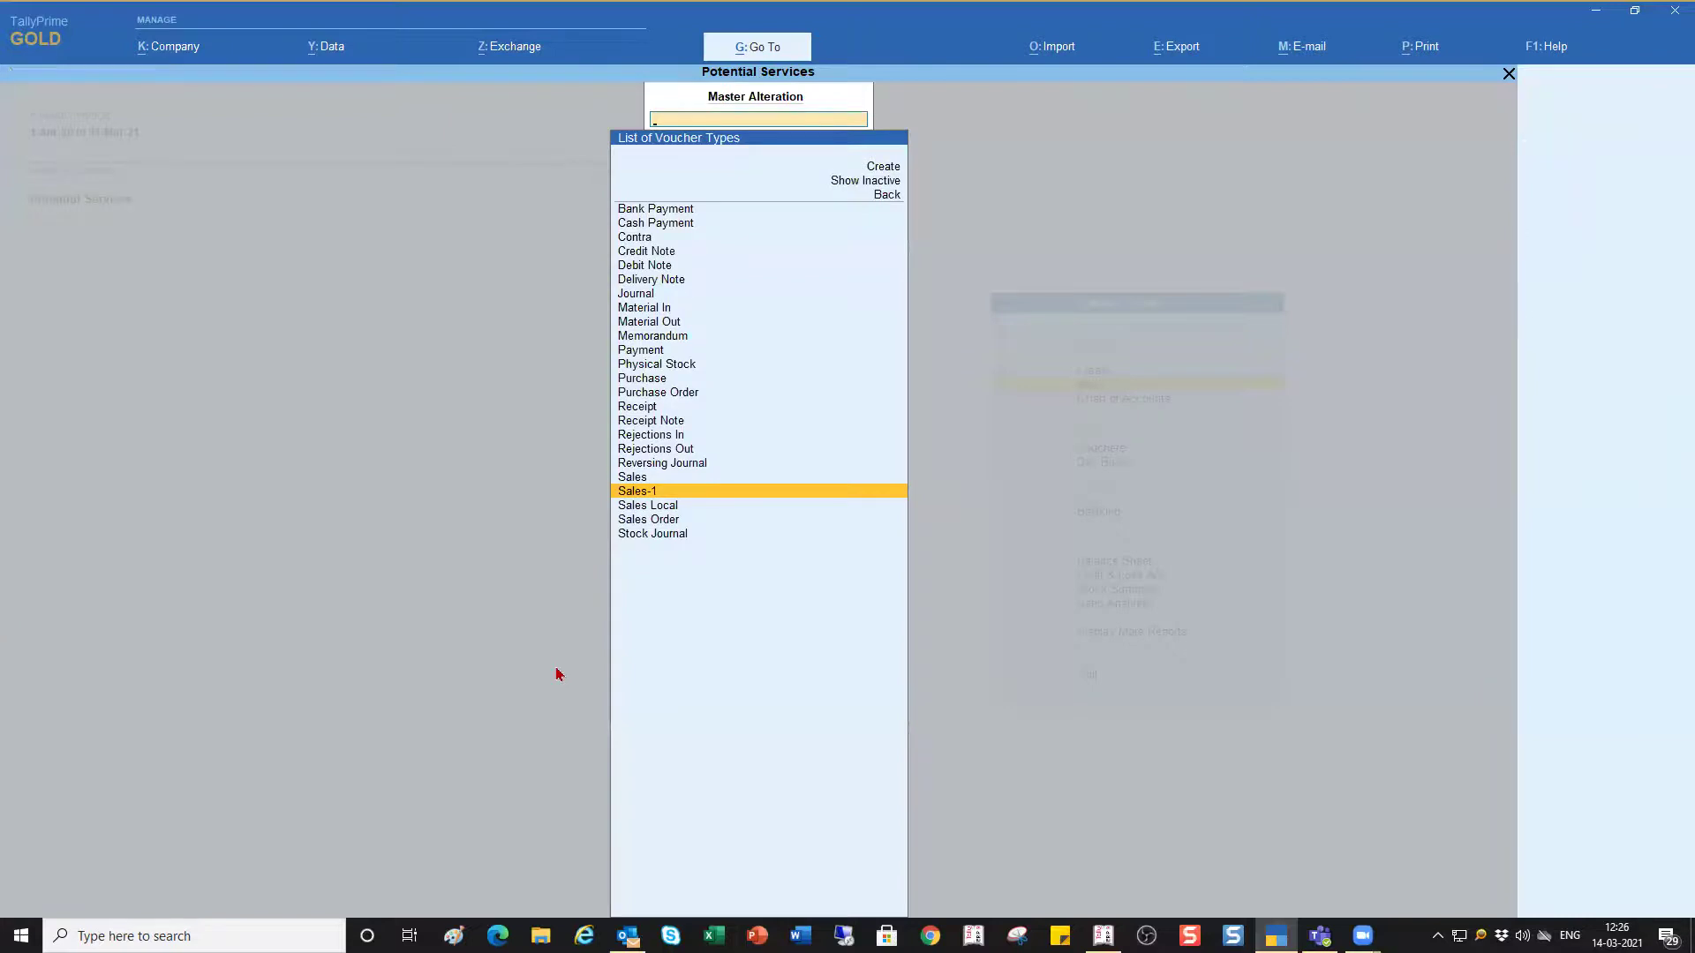
key("Escape")
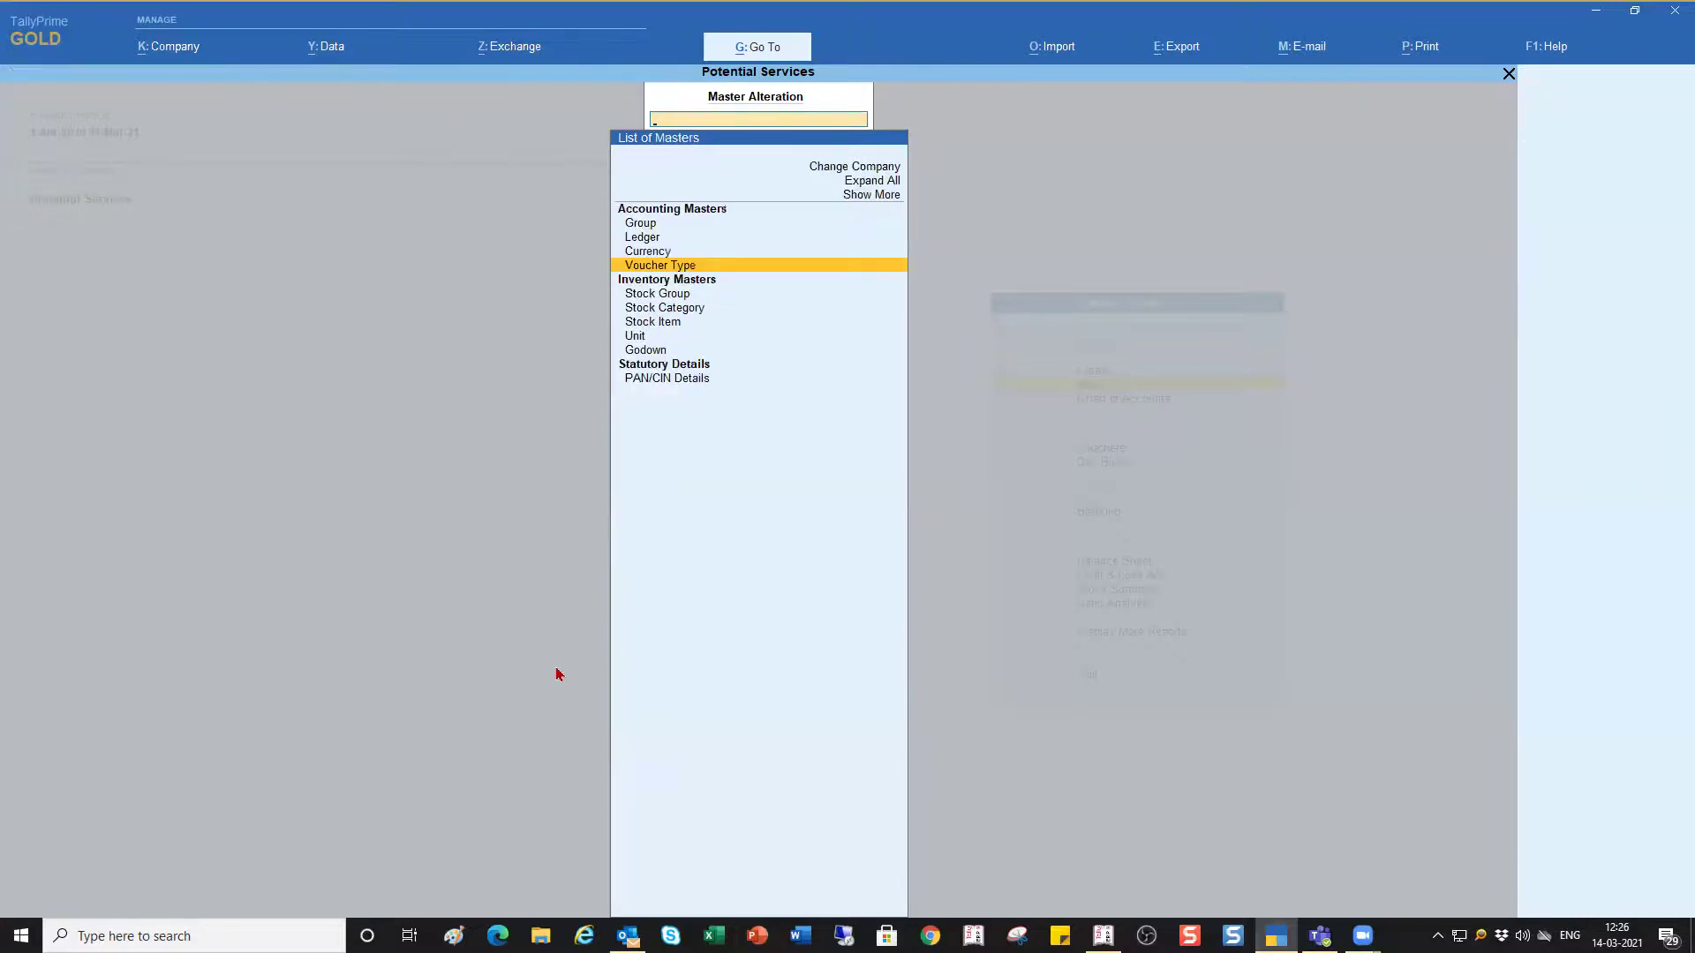
key("Escape")
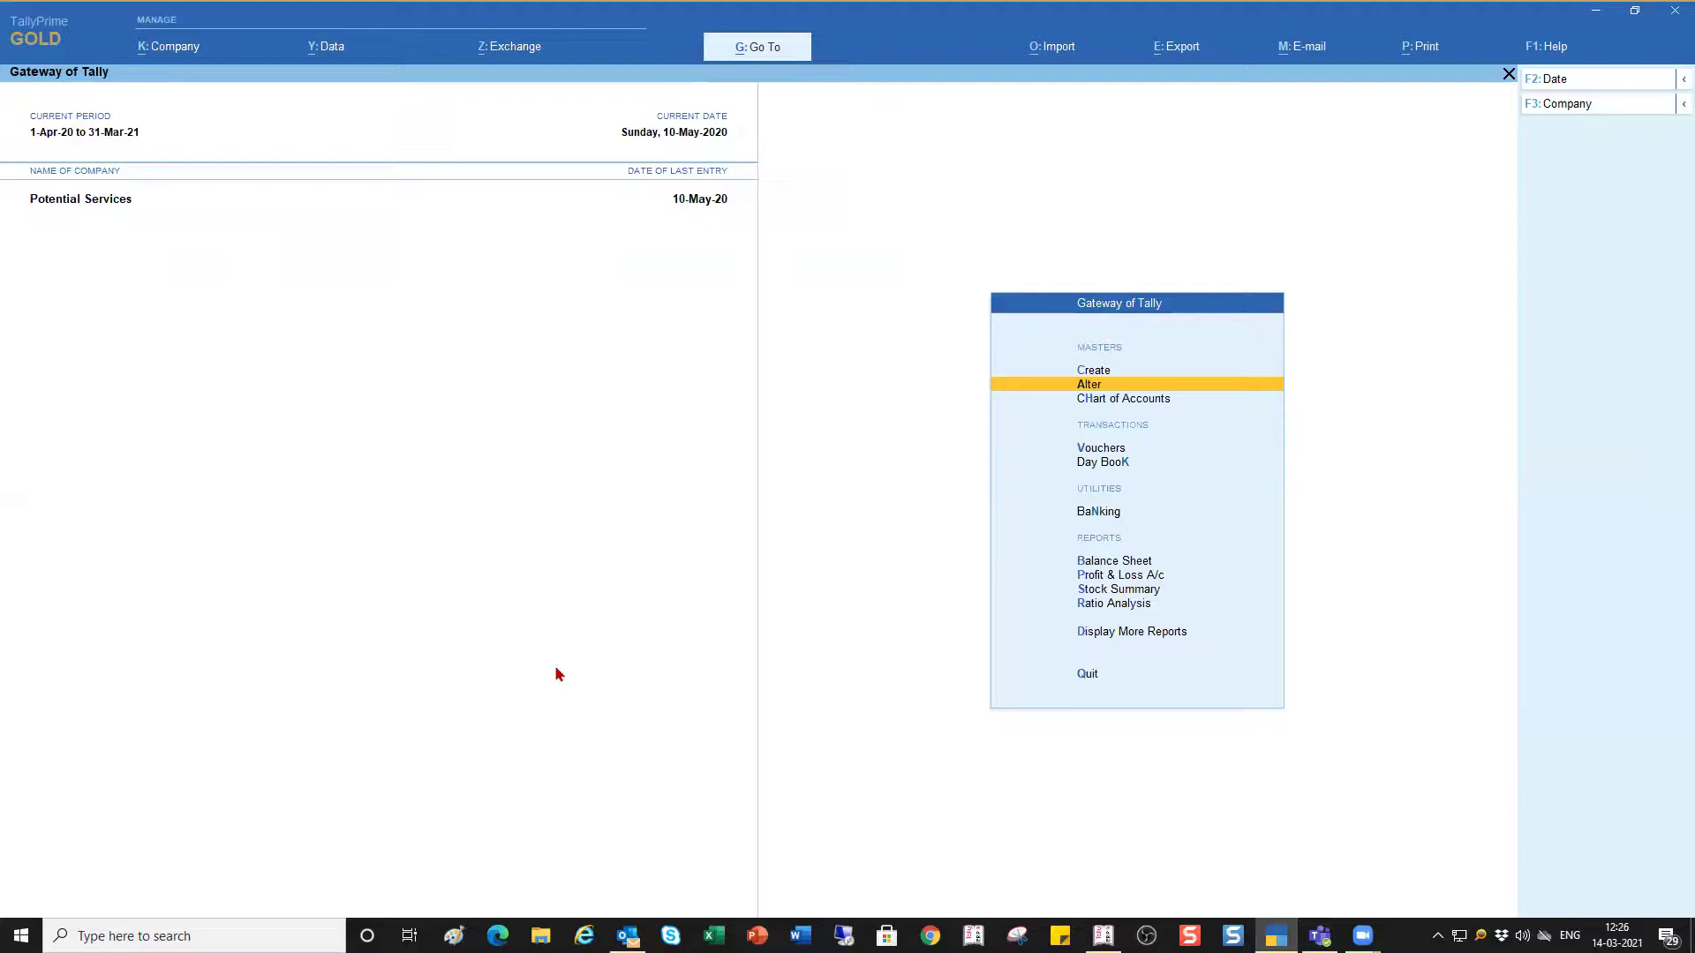
Start a new sales voucher of type Sales-1 with the voucher class Class-1
key("v")
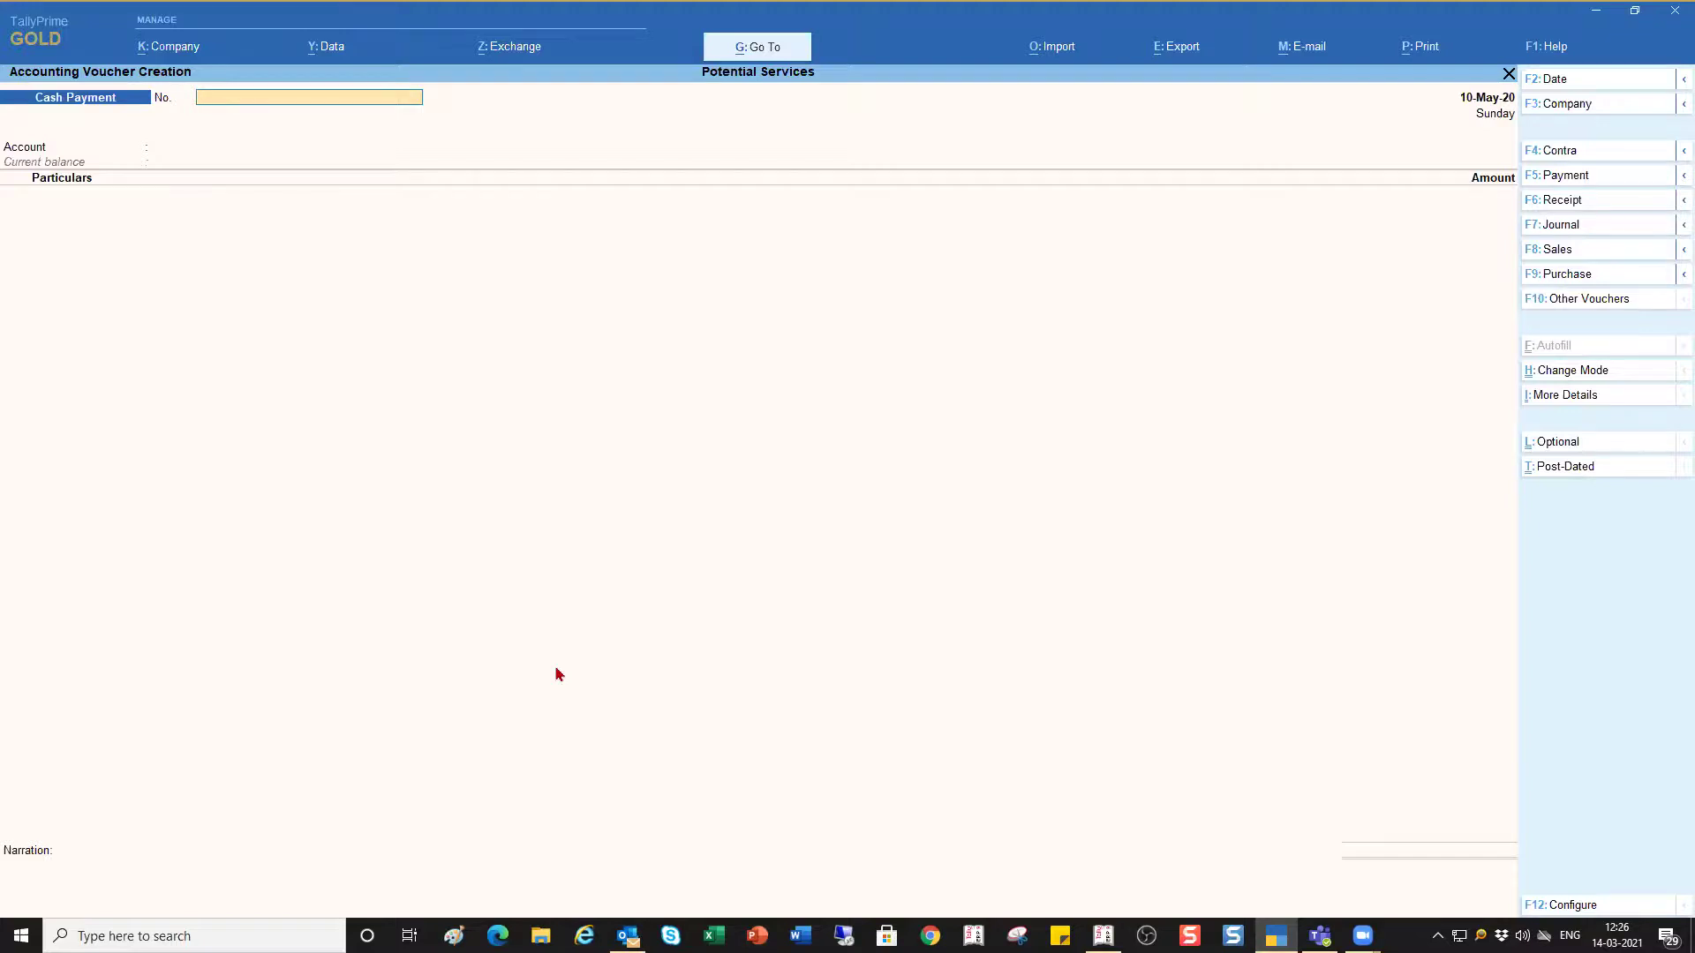
key("F8")
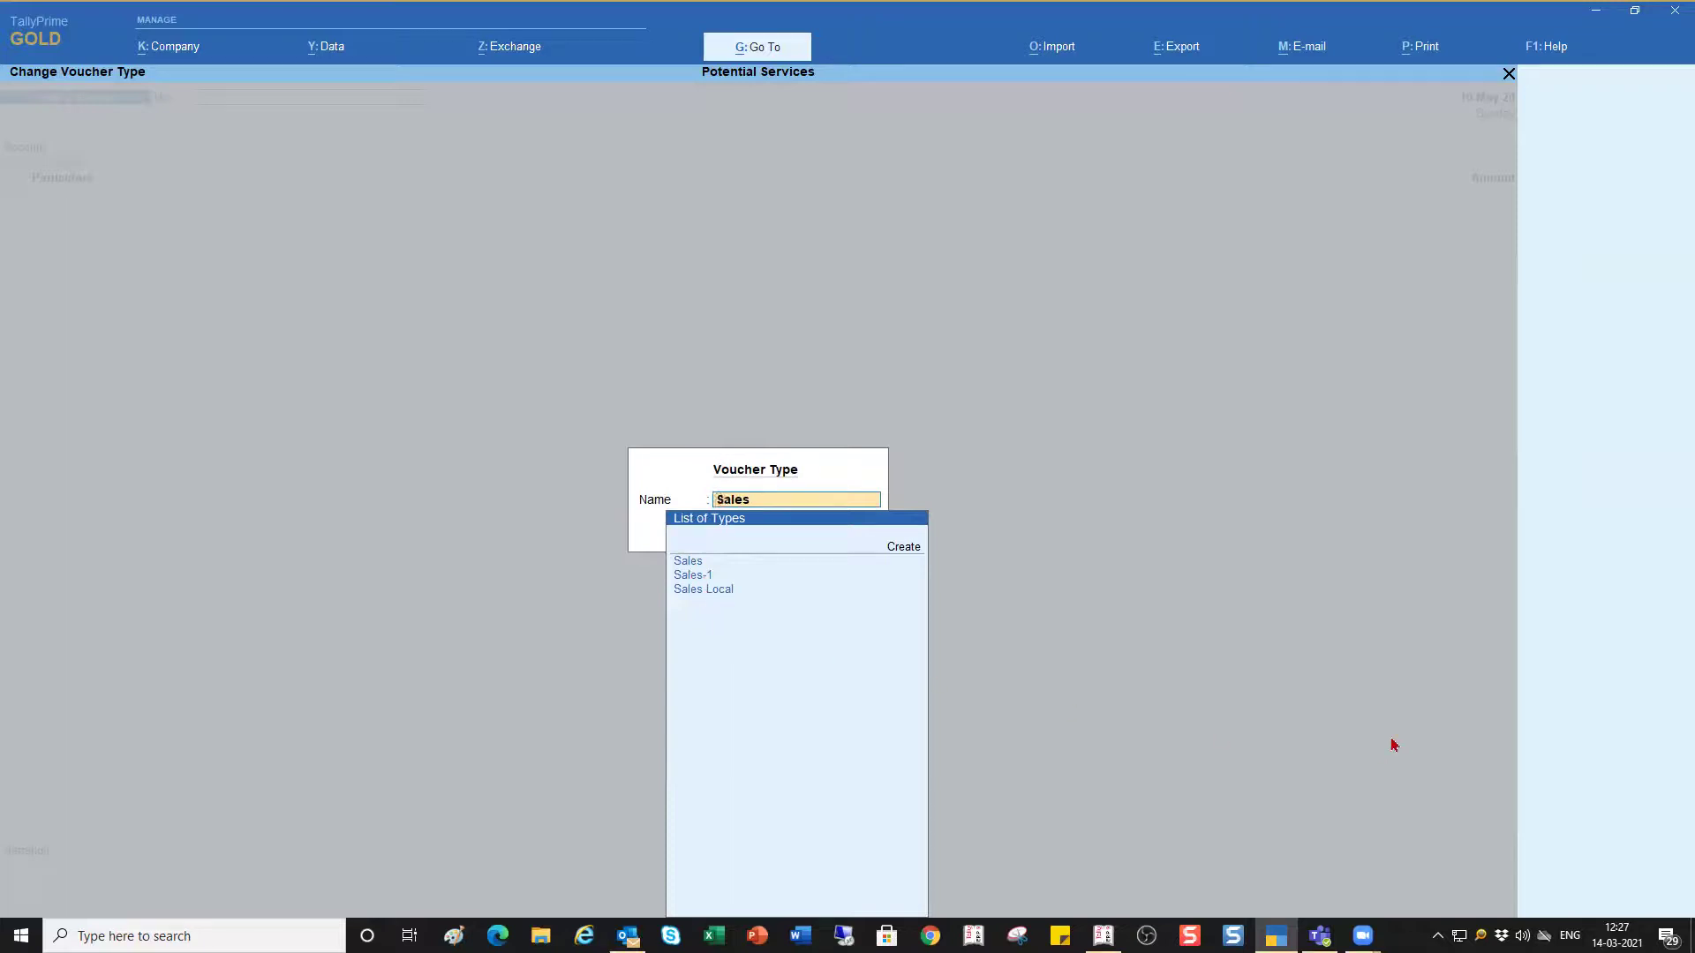
key("Down")
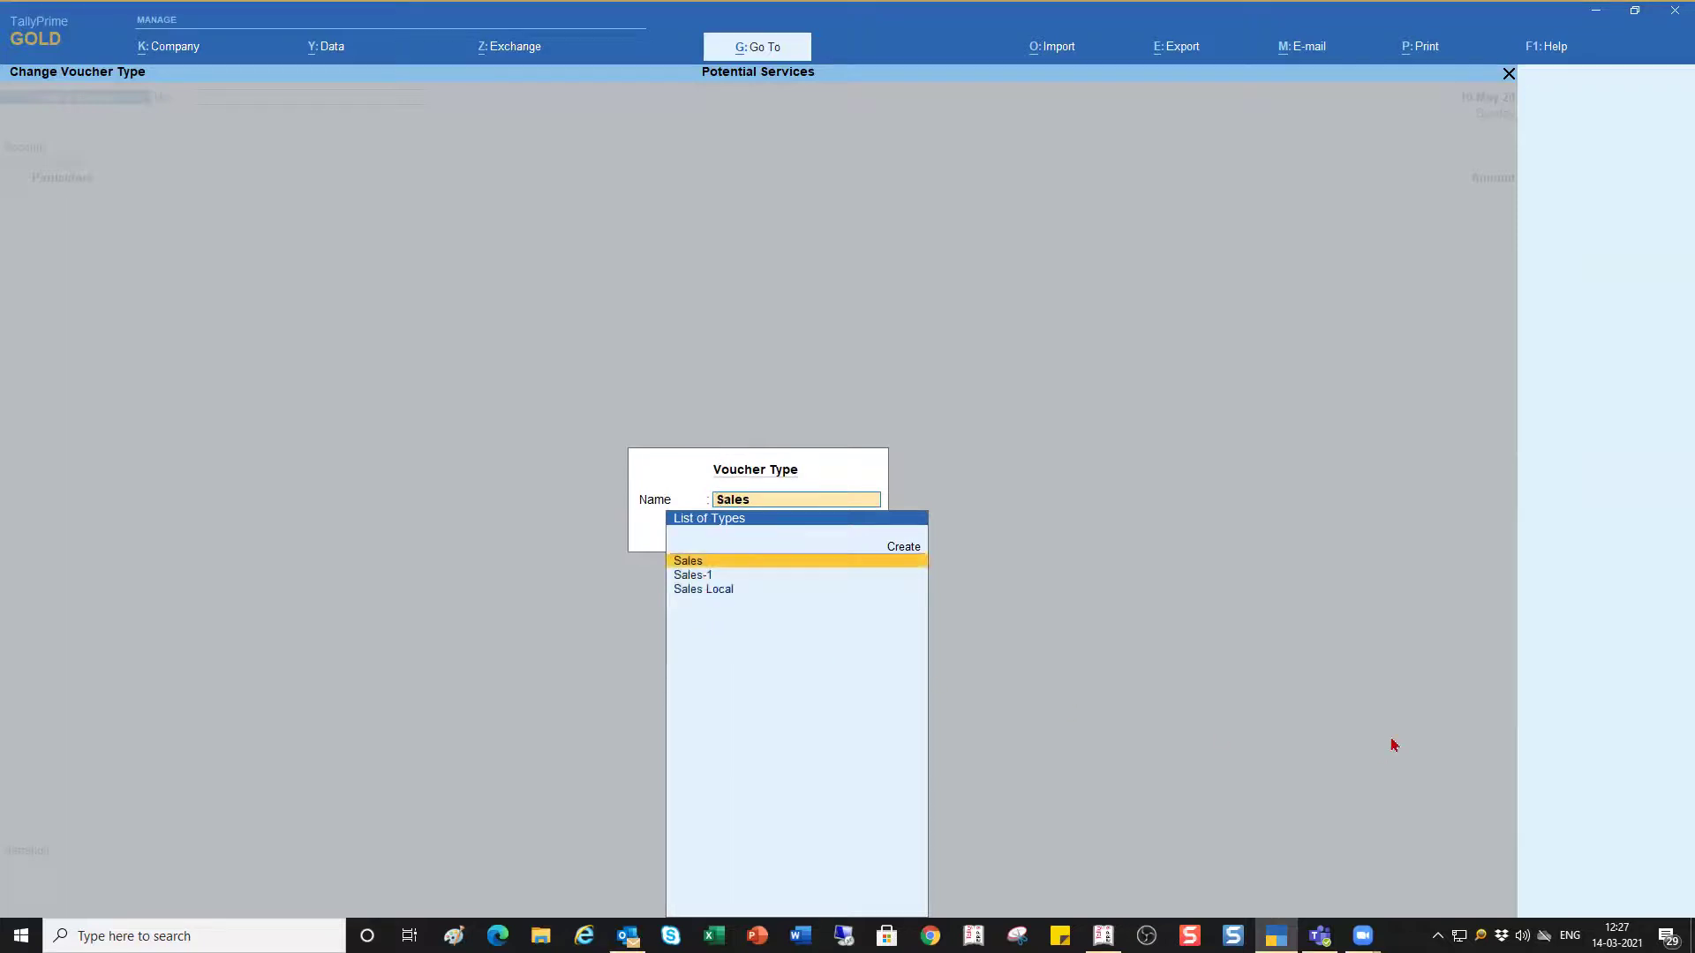
key("Down")
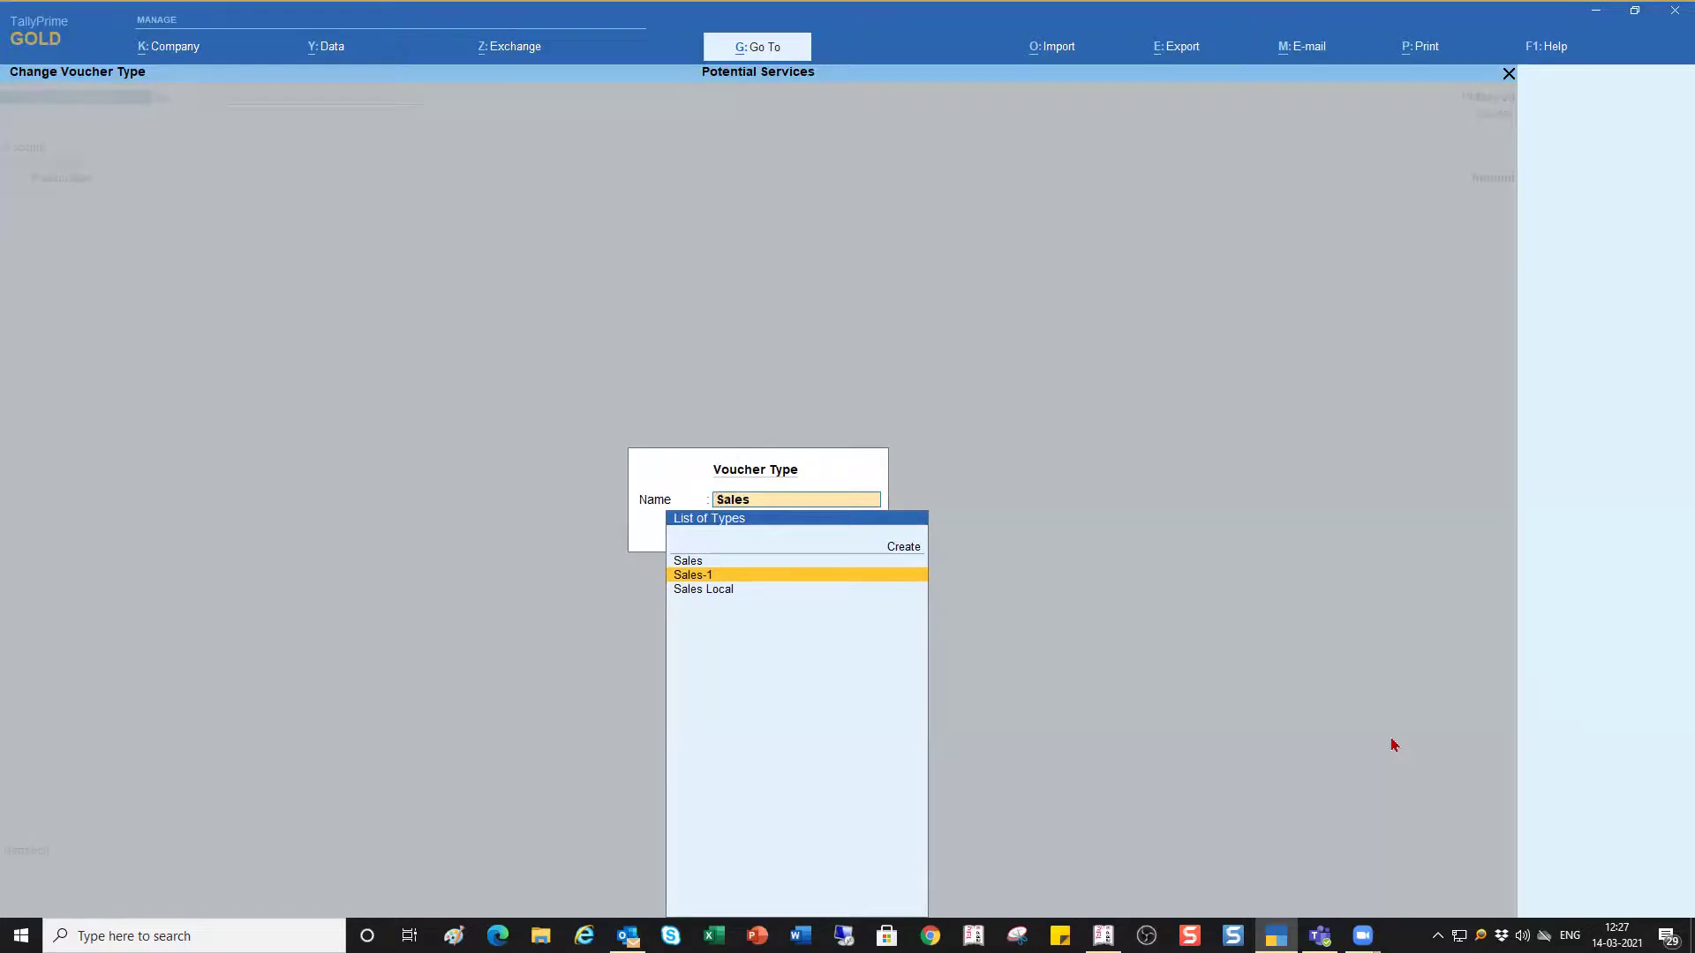
key("Return")
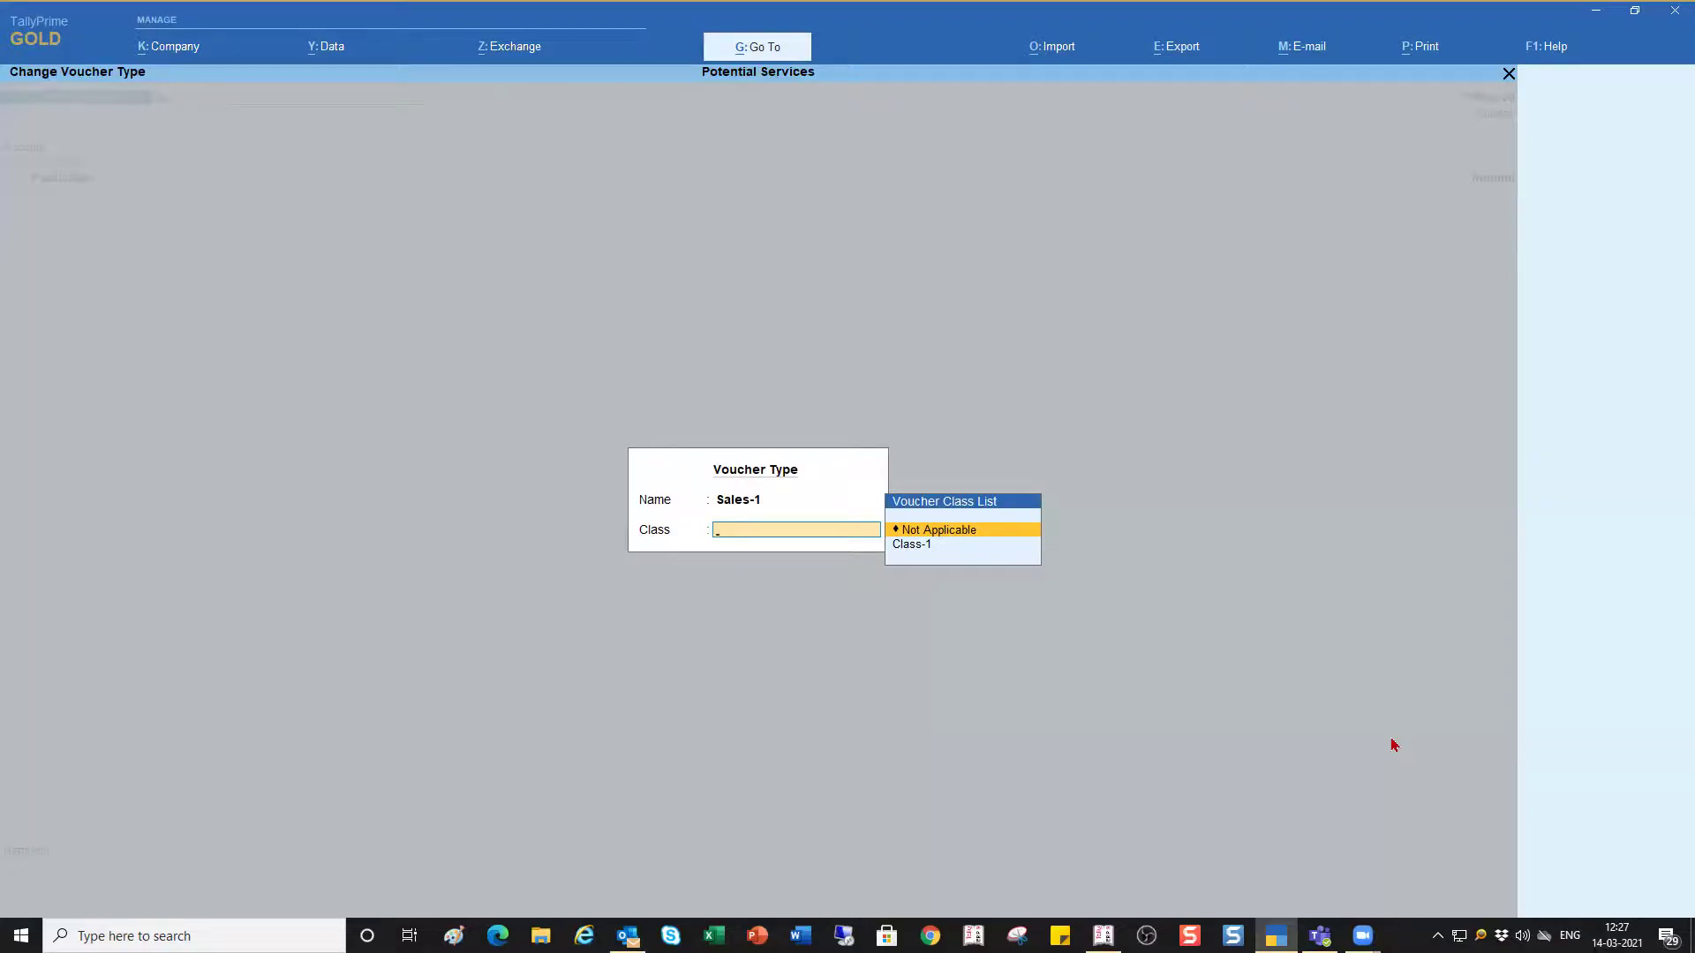
key("Down")
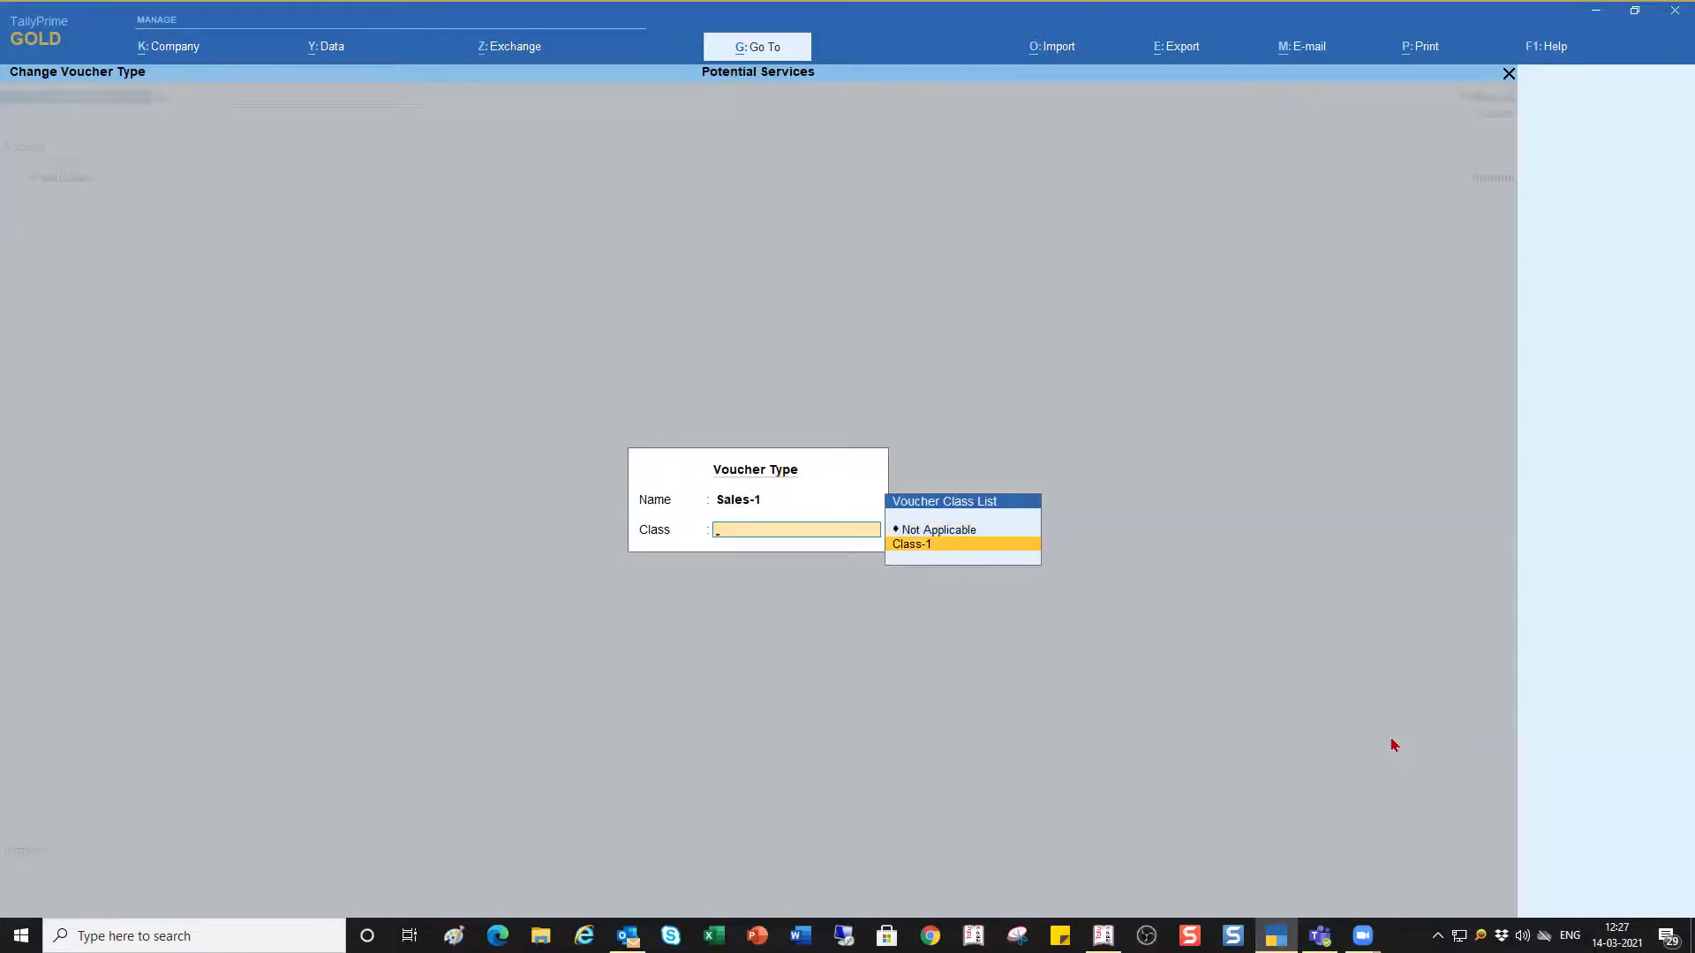
key("Return")
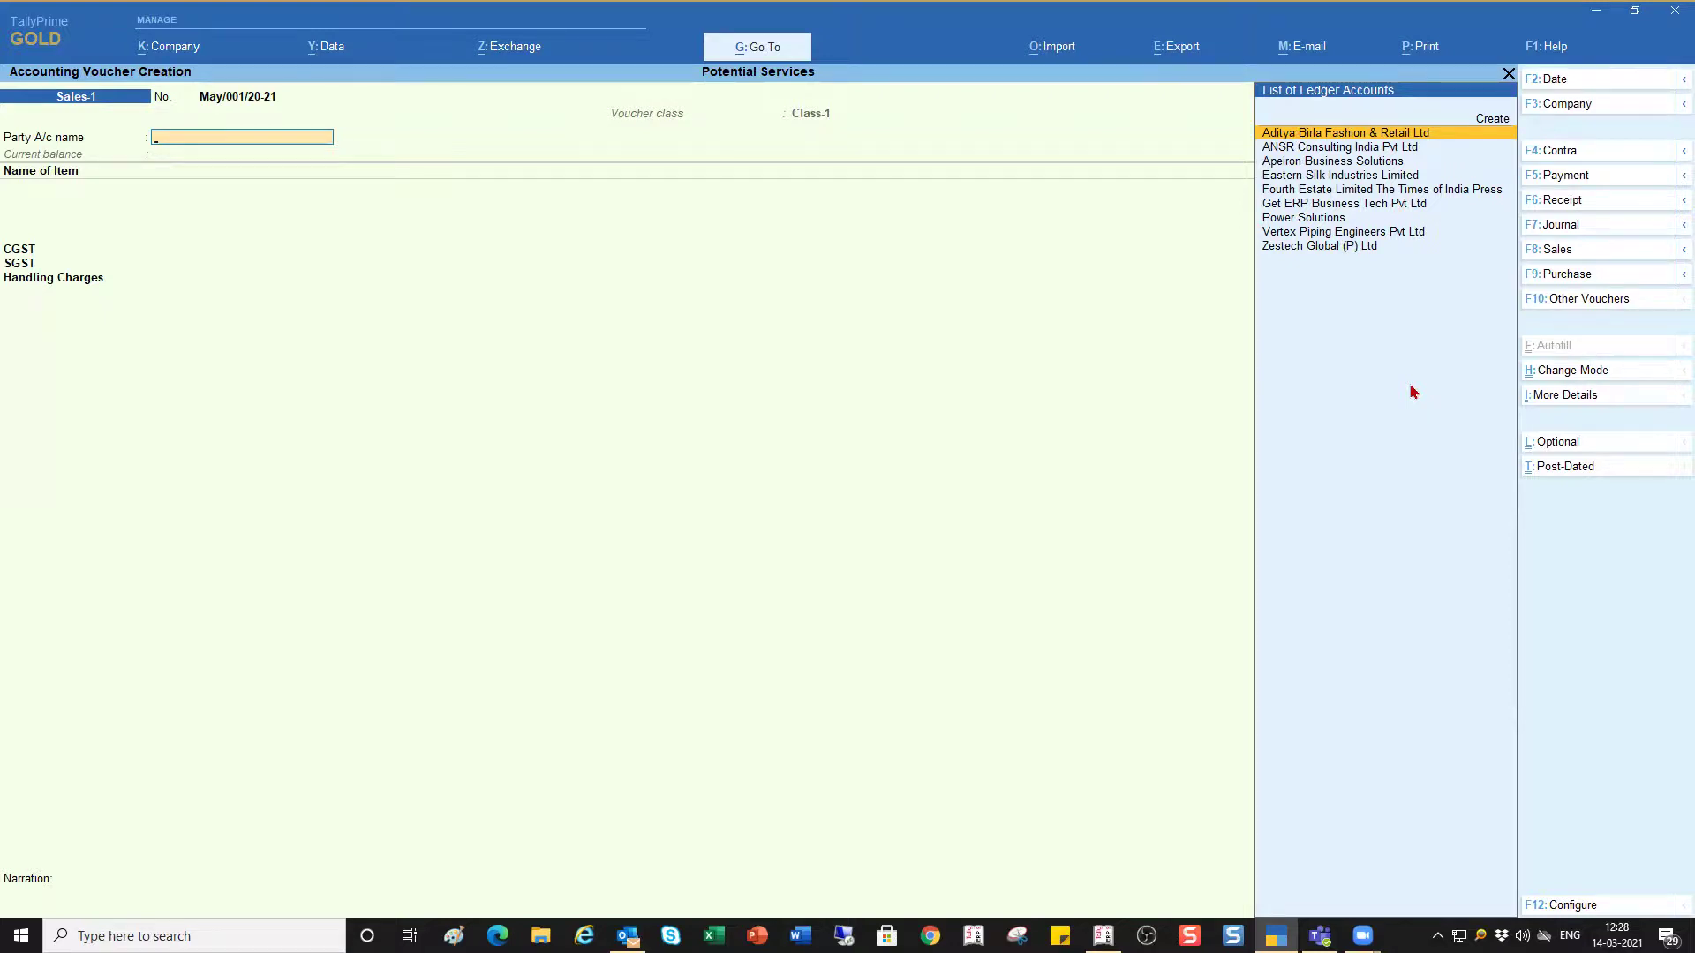
Choose Aditya Birla Fashion & Retail Ltd as the party account and accept the dispatch and party details without additions
key("Return")
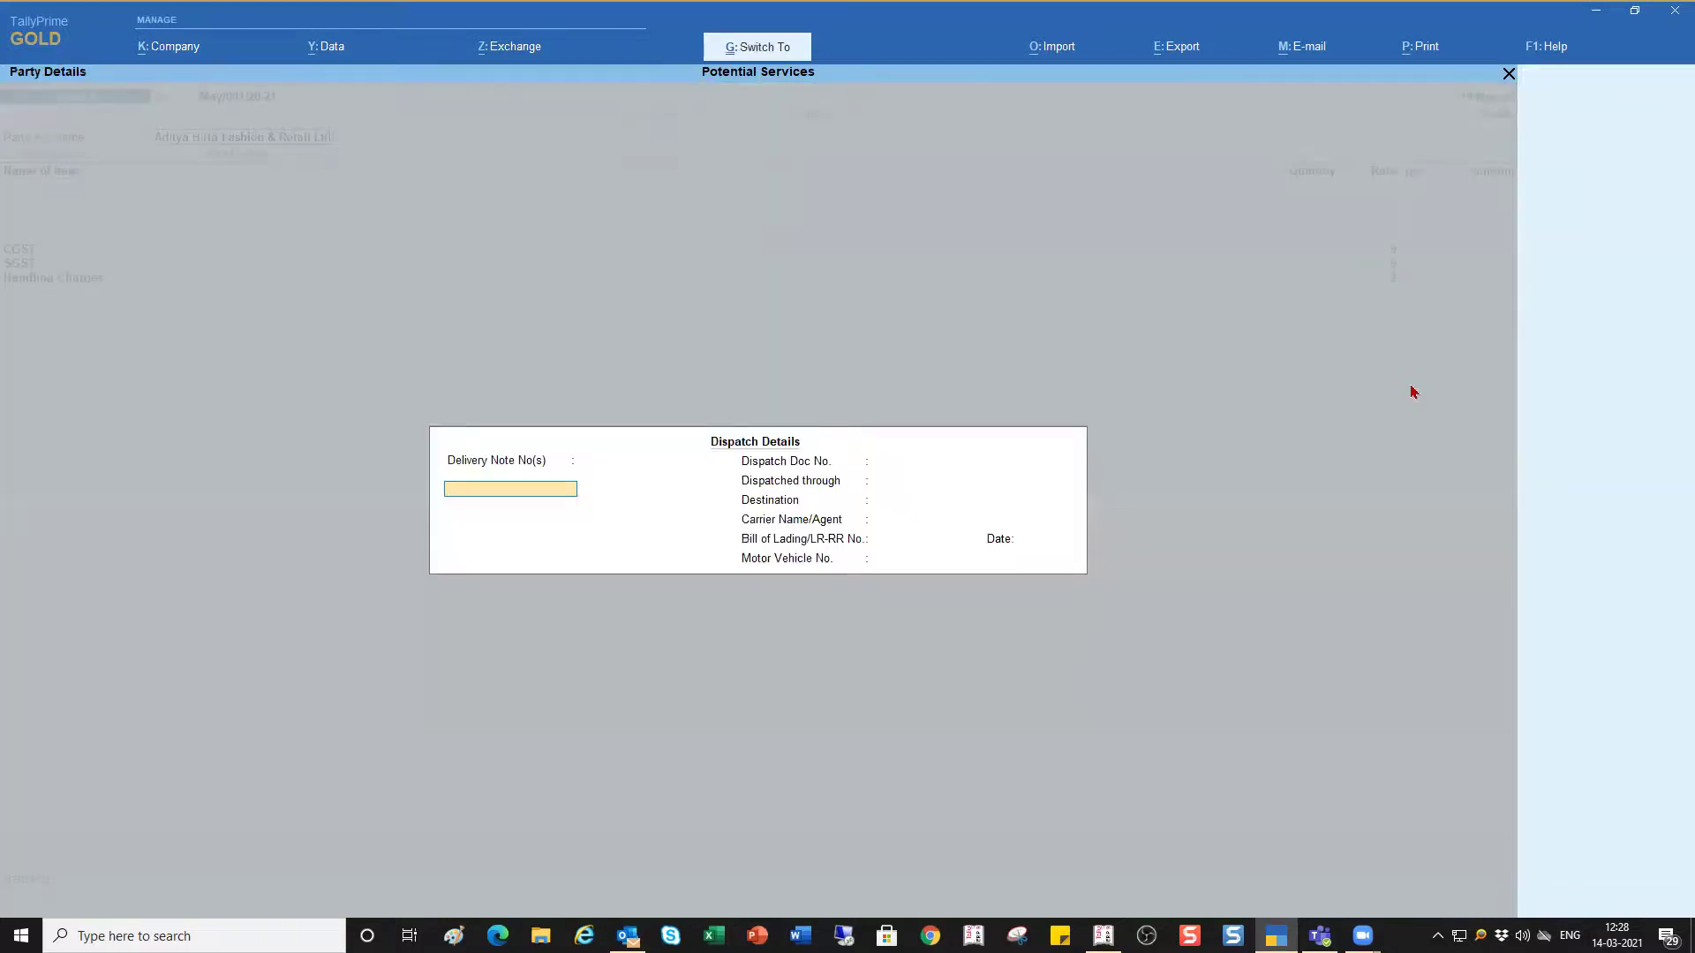
key("ctrl+a")
key("ctrl+a")
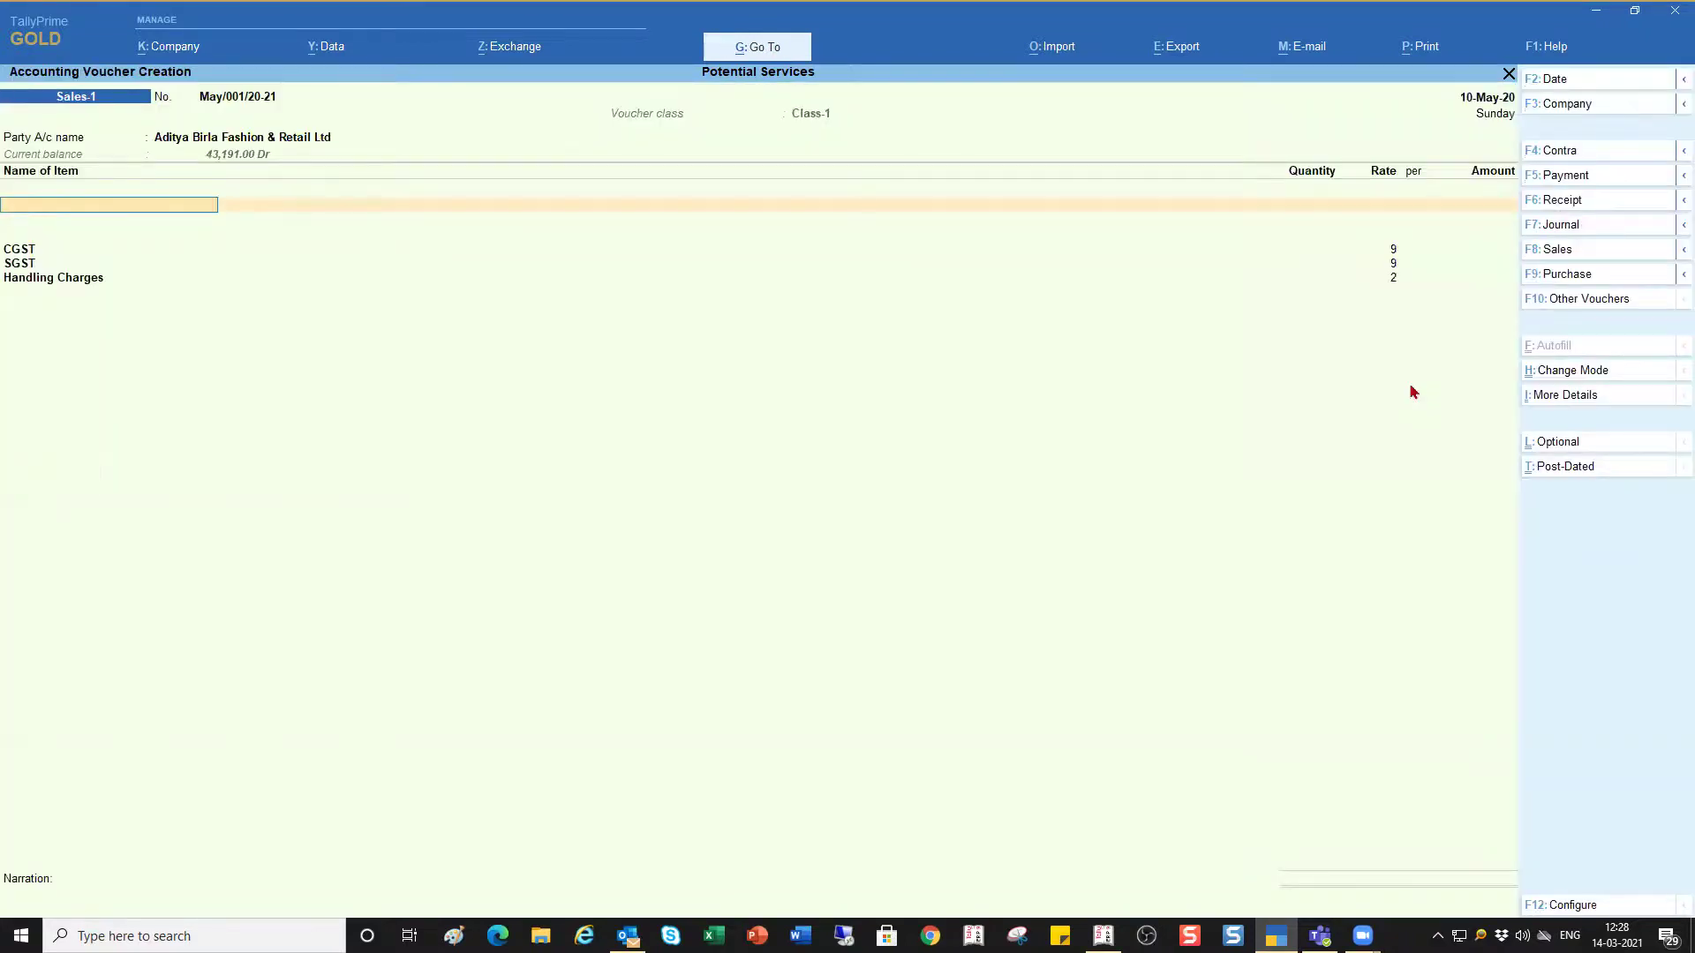
Add Item - B to the voucher with a quantity of 1 Nos at a rate of 1,000.00
key("Down")
key("Down")
key("Down")
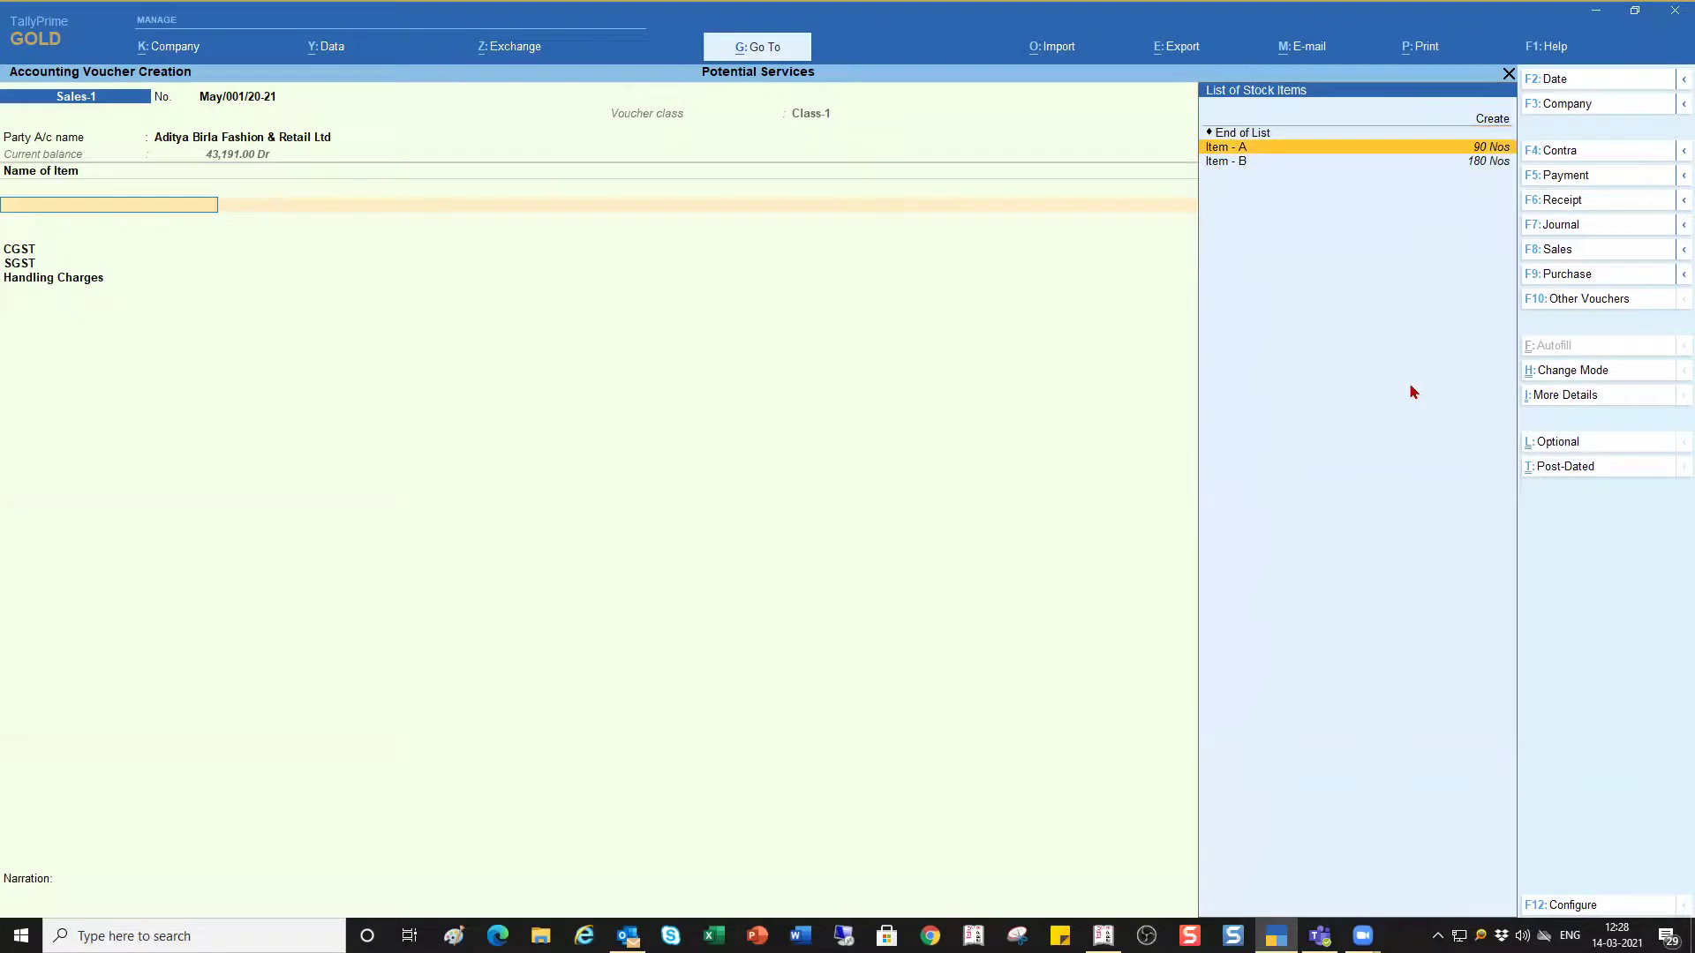
key("Return")
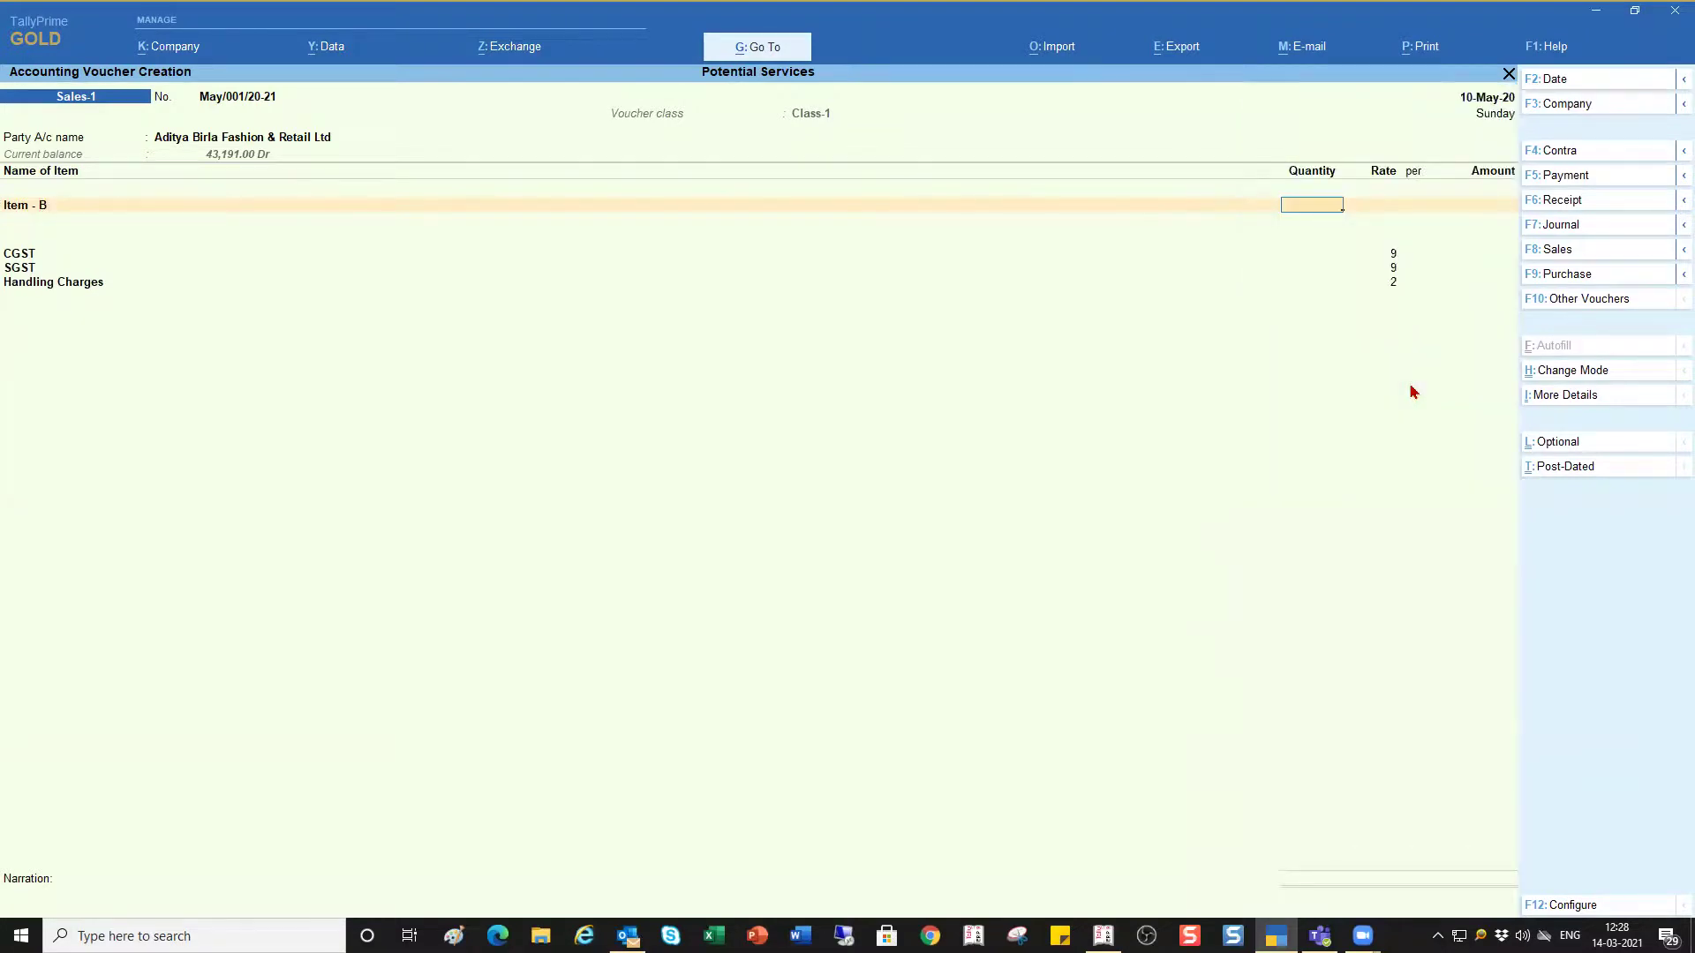
type("1")
key("Return")
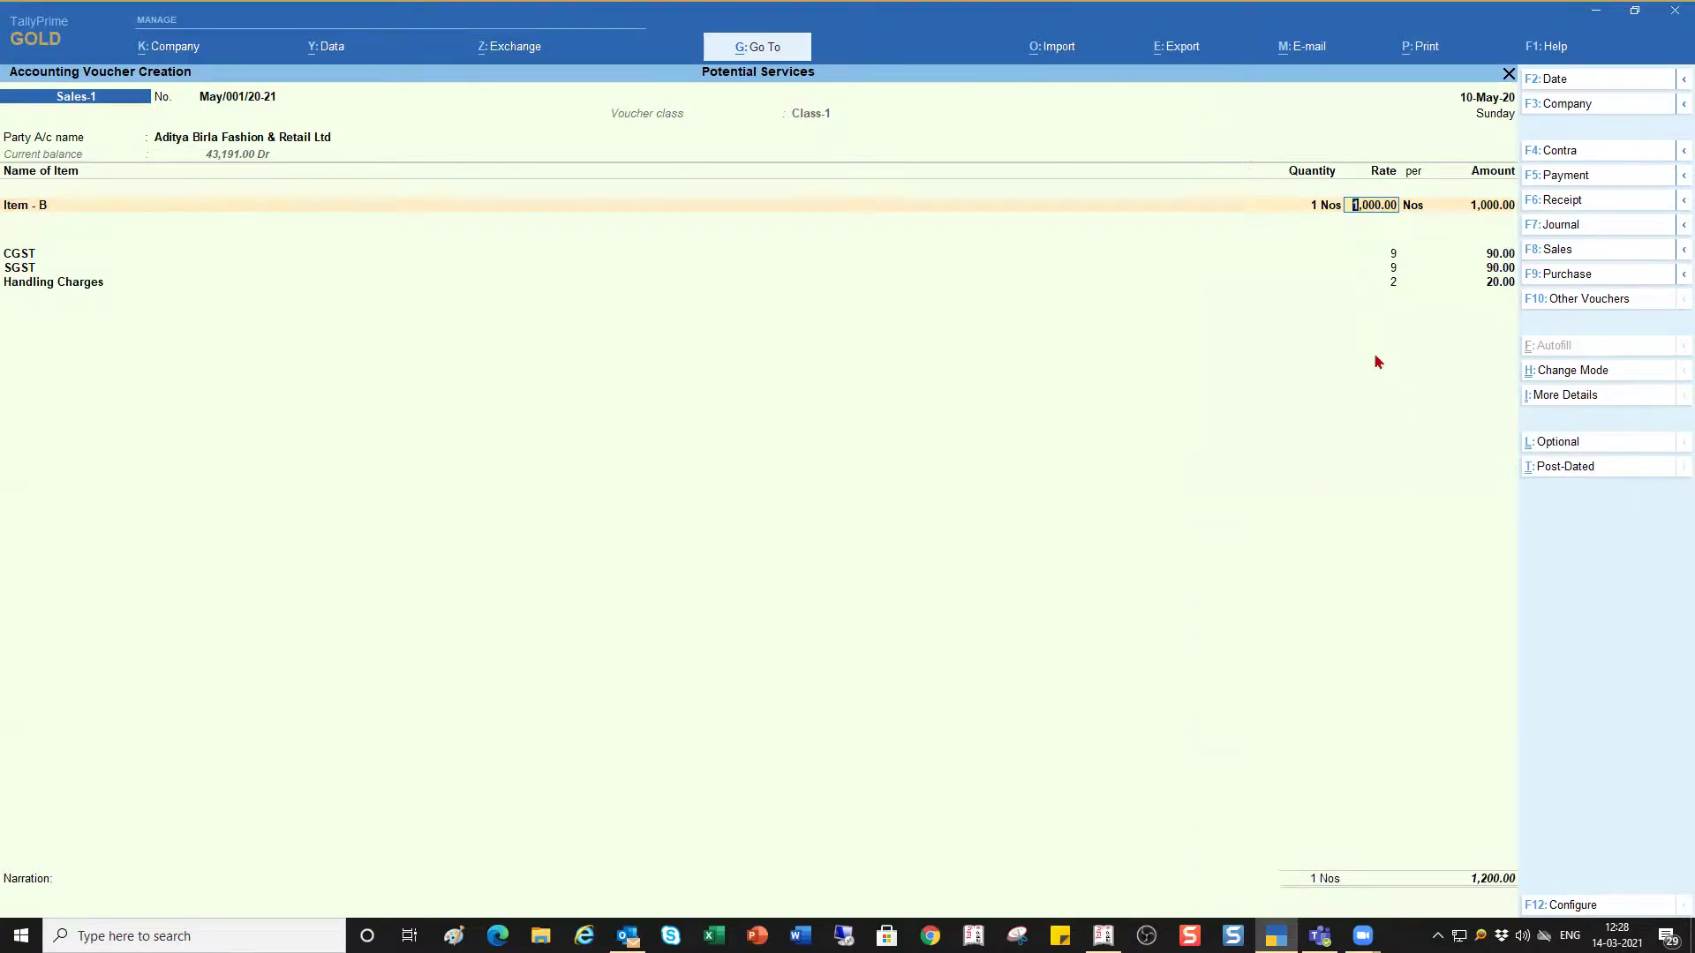
key("Return")
key("Return")
key("Return")
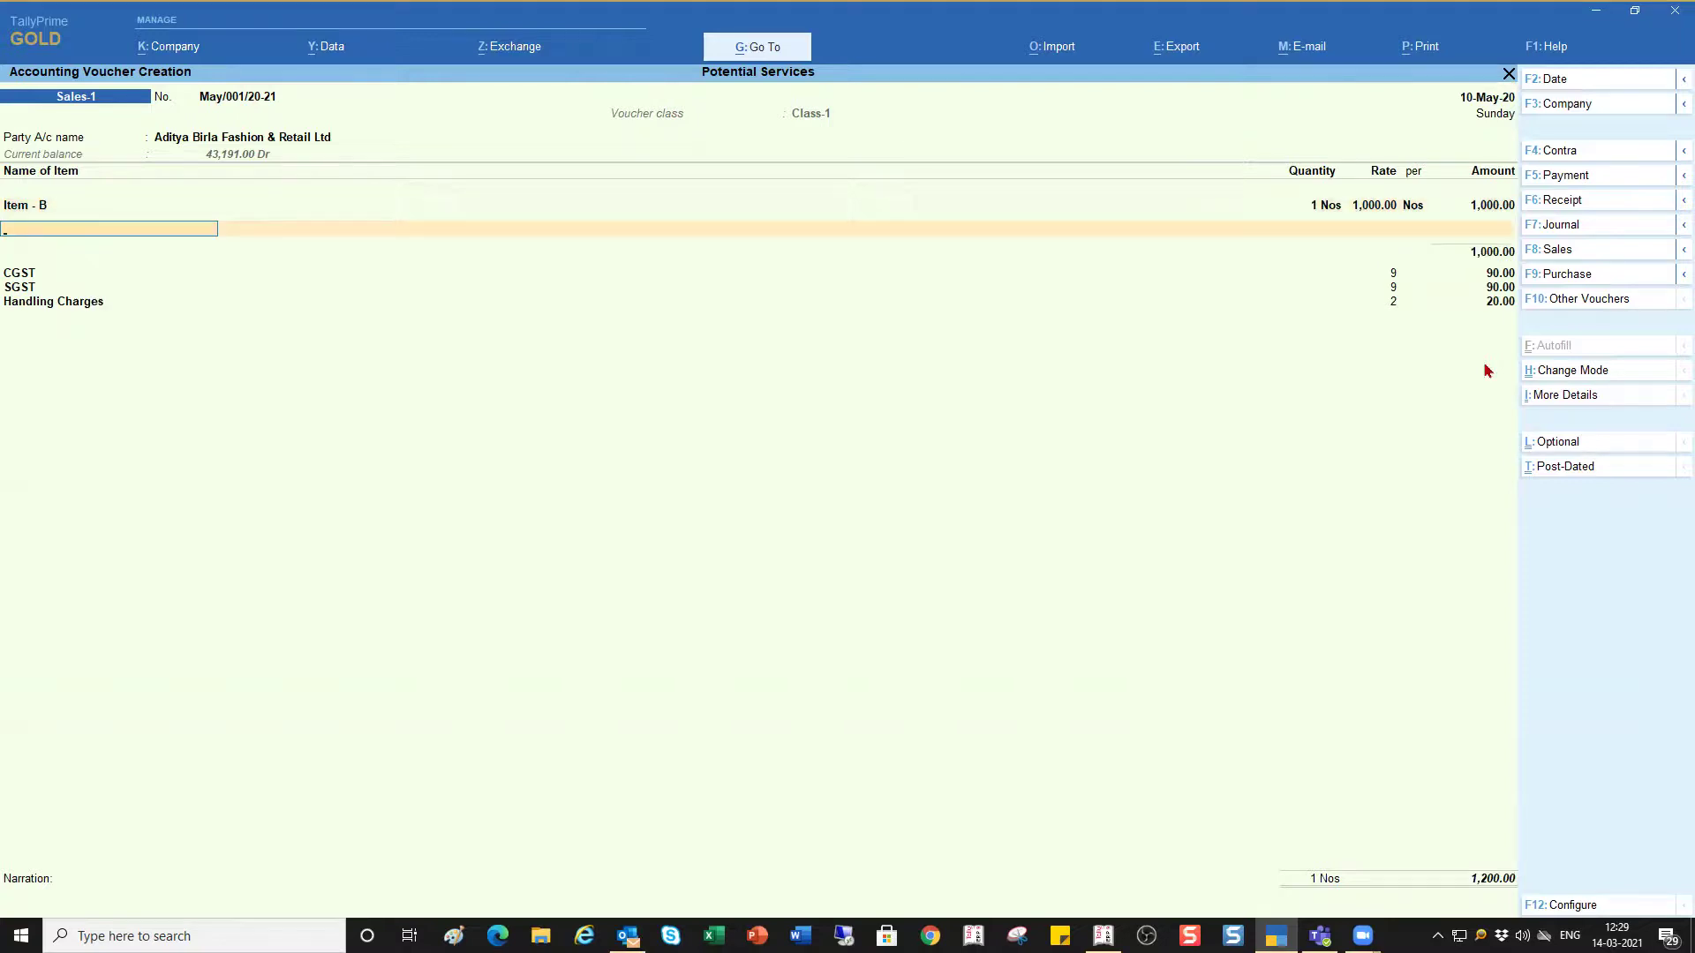
End the item list, leave the narration blank and save the Sales-1 voucher
key("Return")
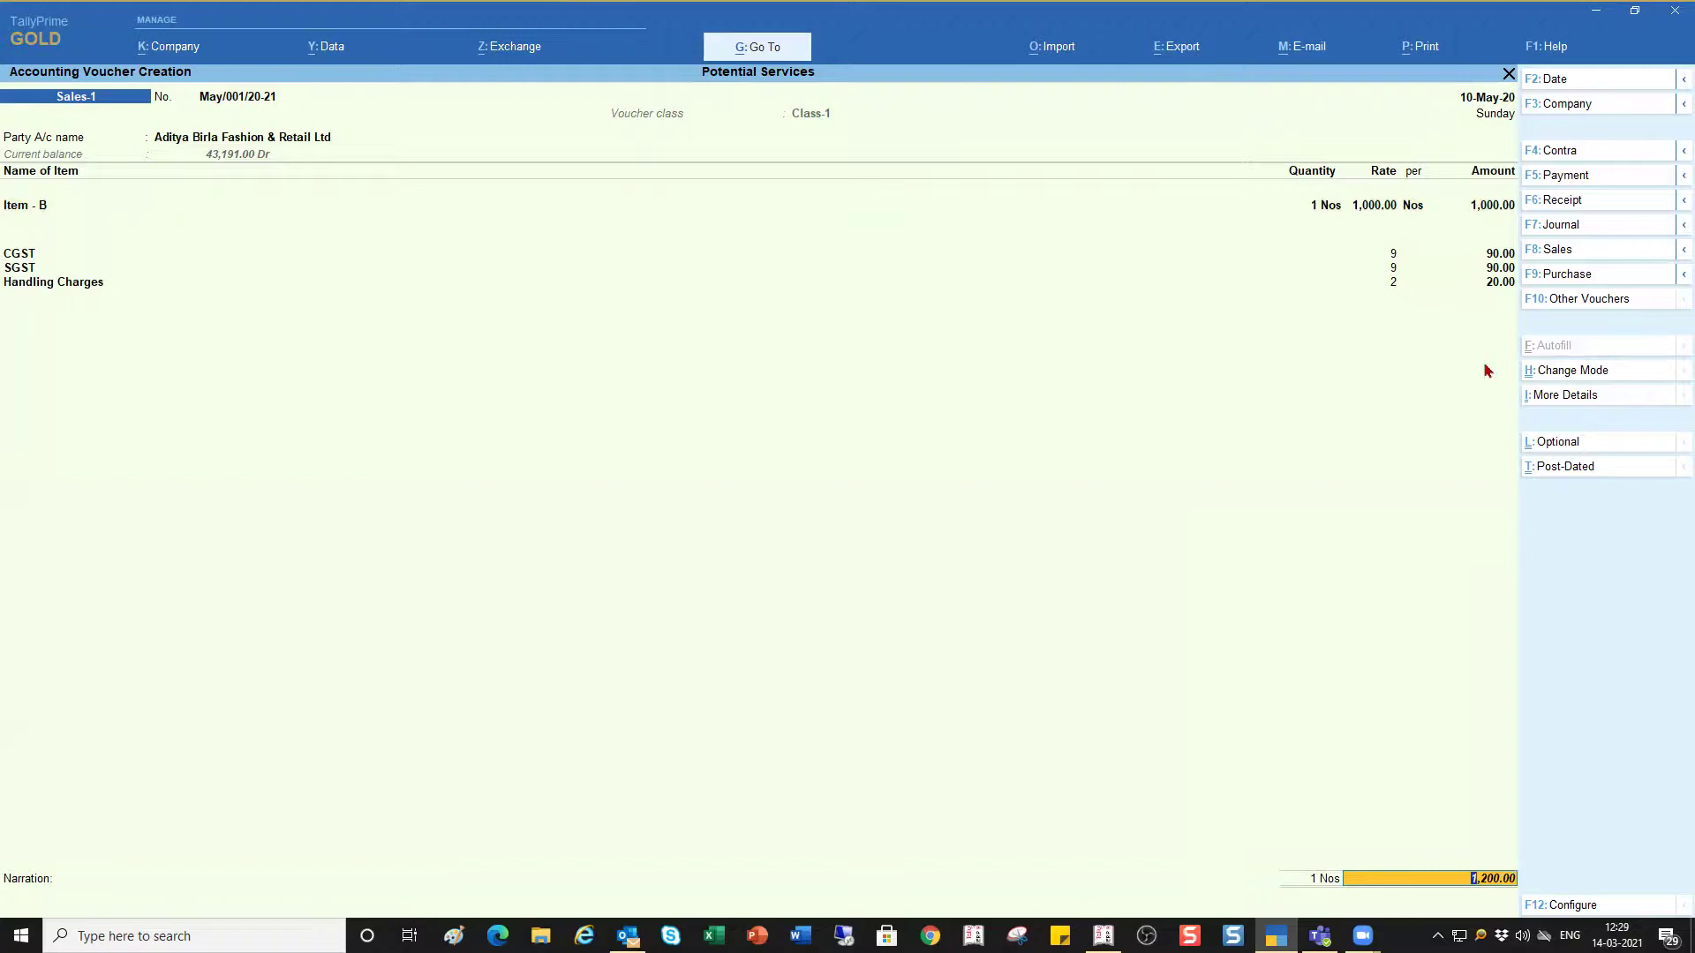
key("Return")
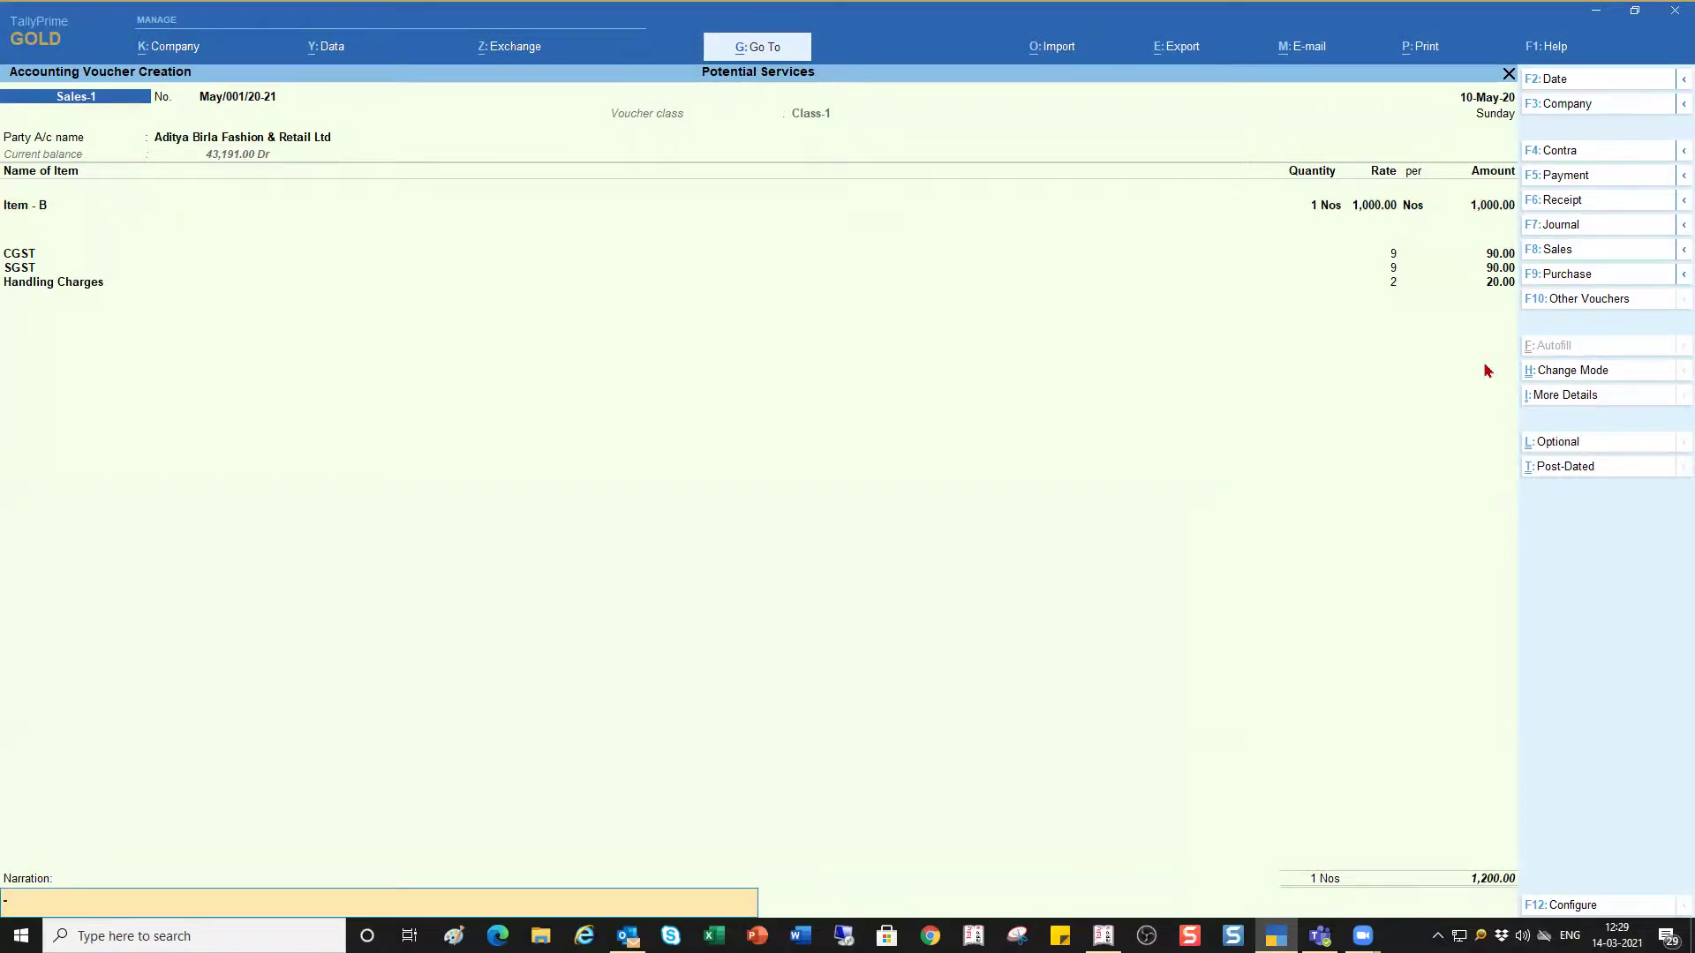
key("Return")
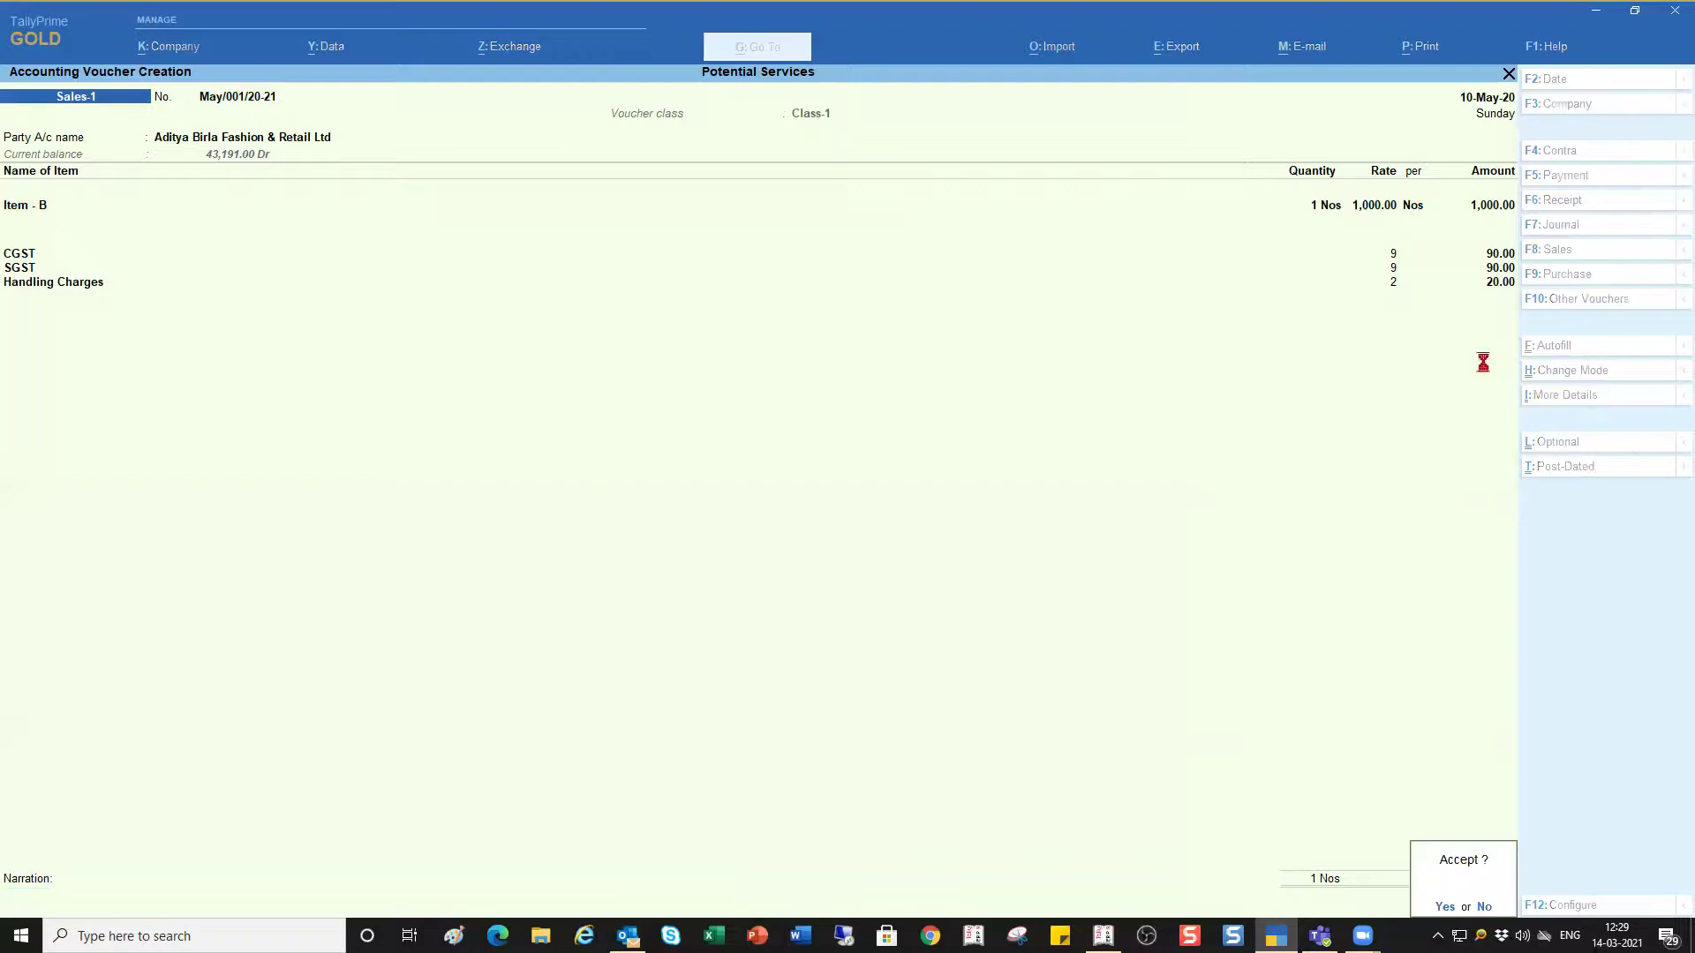
key("Return")
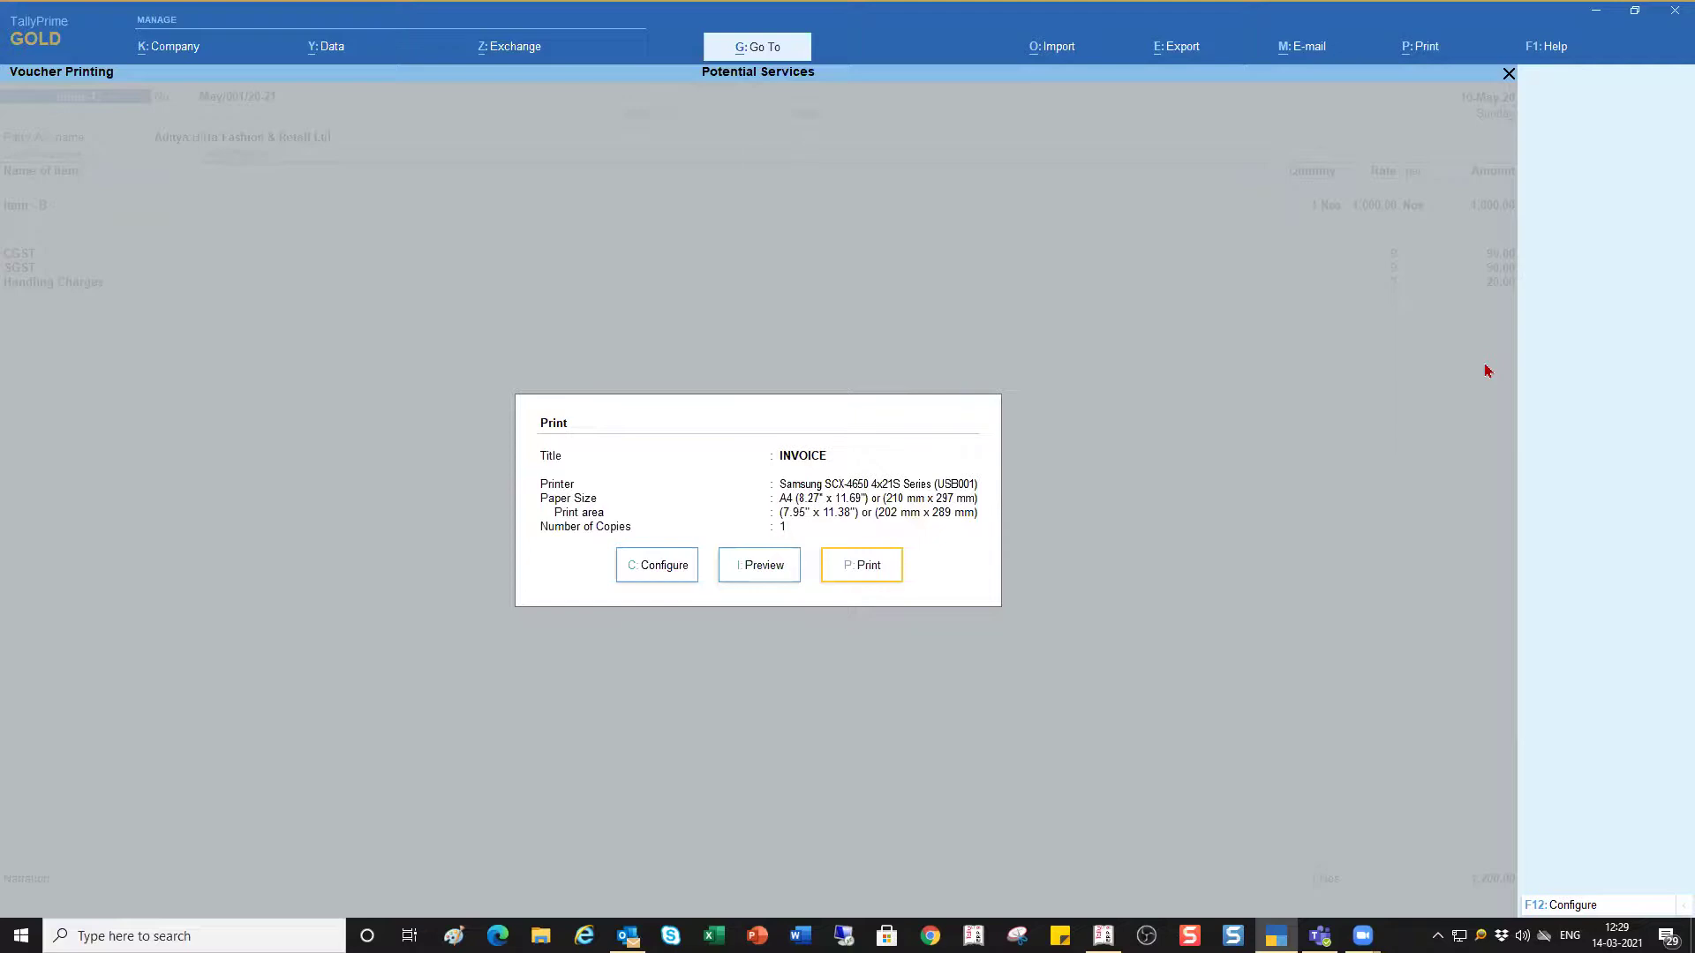
Preview the printed invoice for the saved voucher, skip printing and return to the Gateway of Tally
key("i")
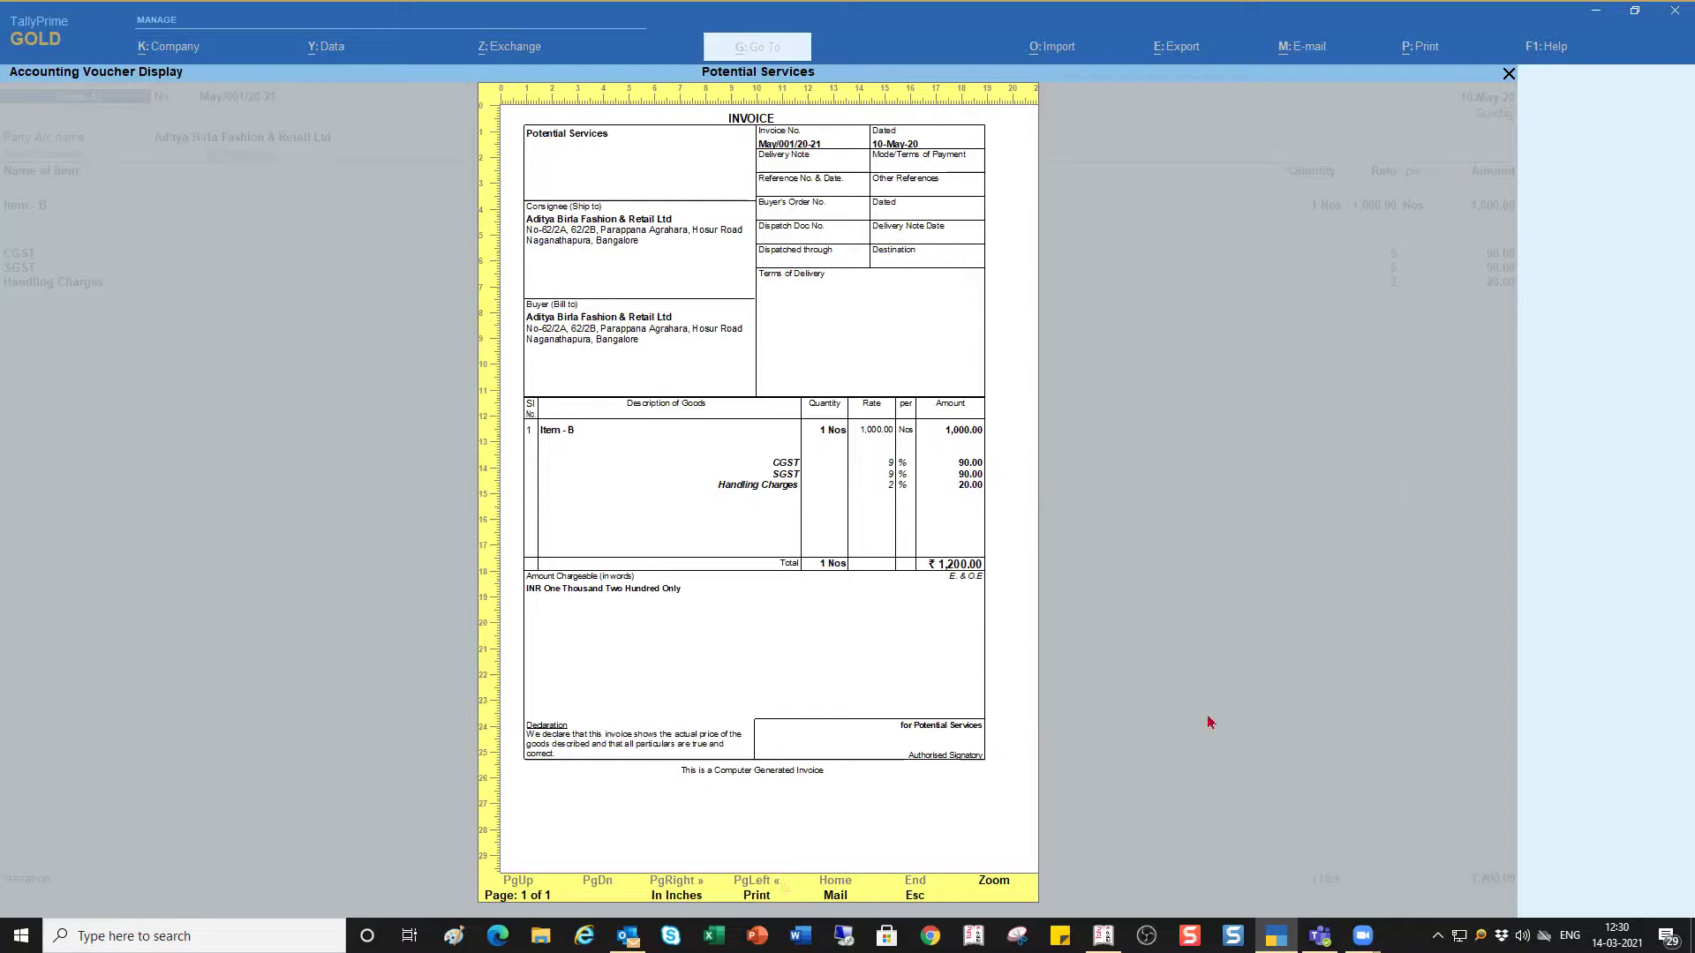
key("Escape")
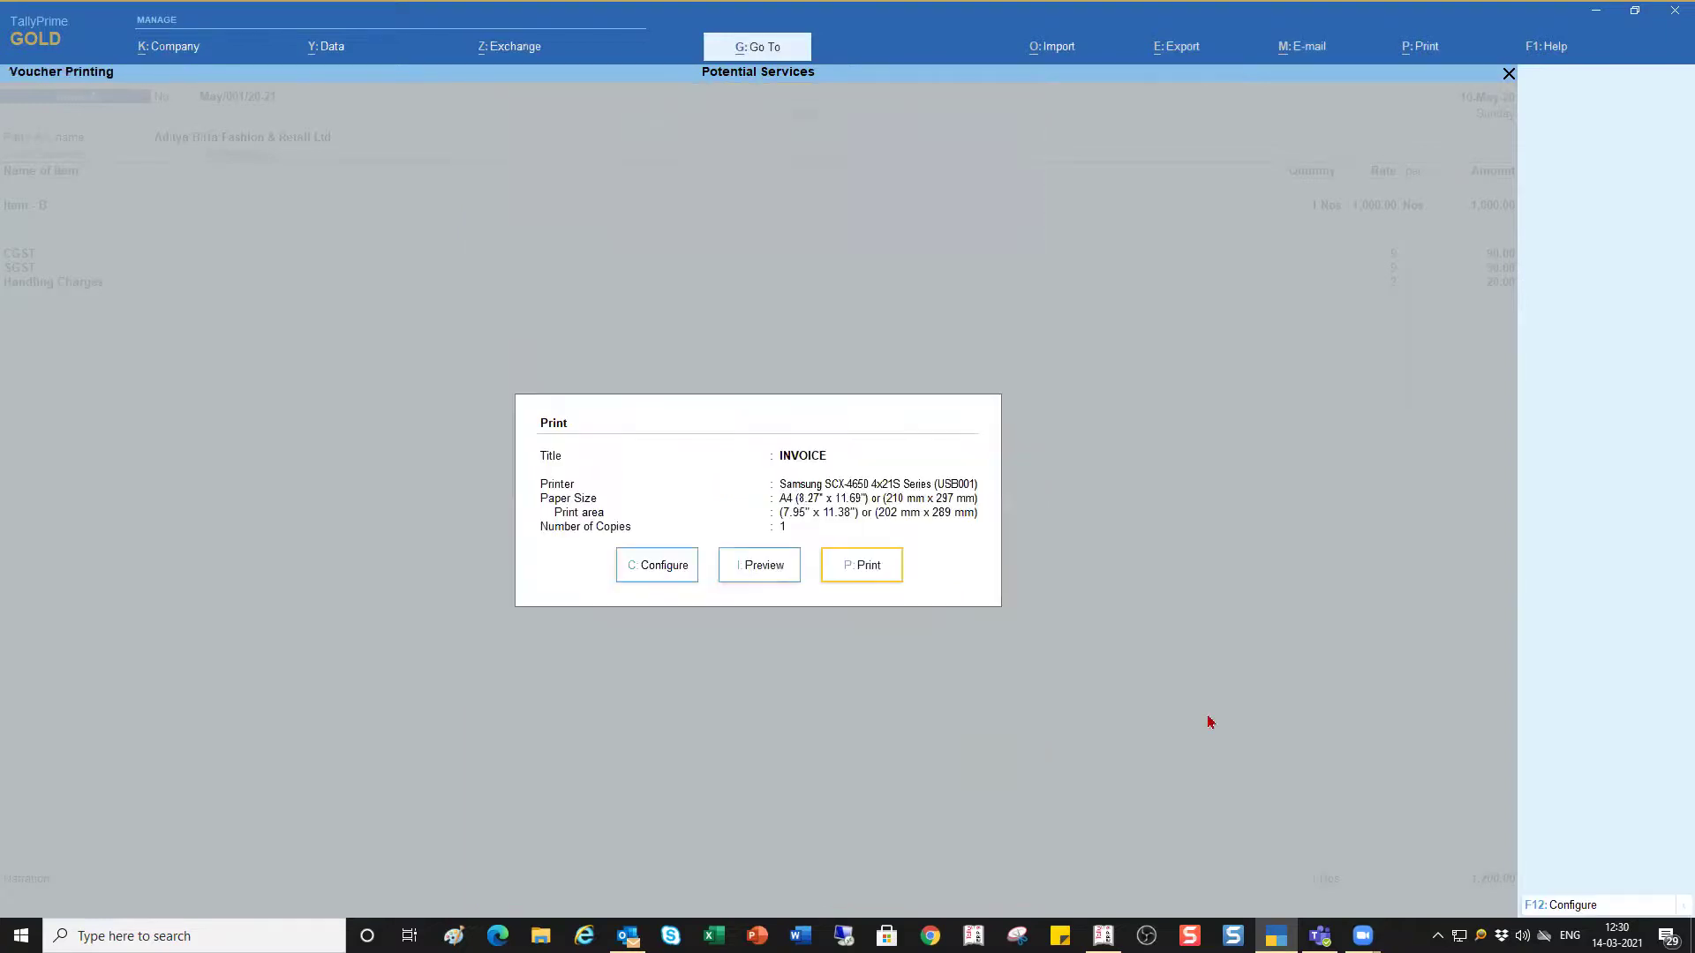
key("Escape")
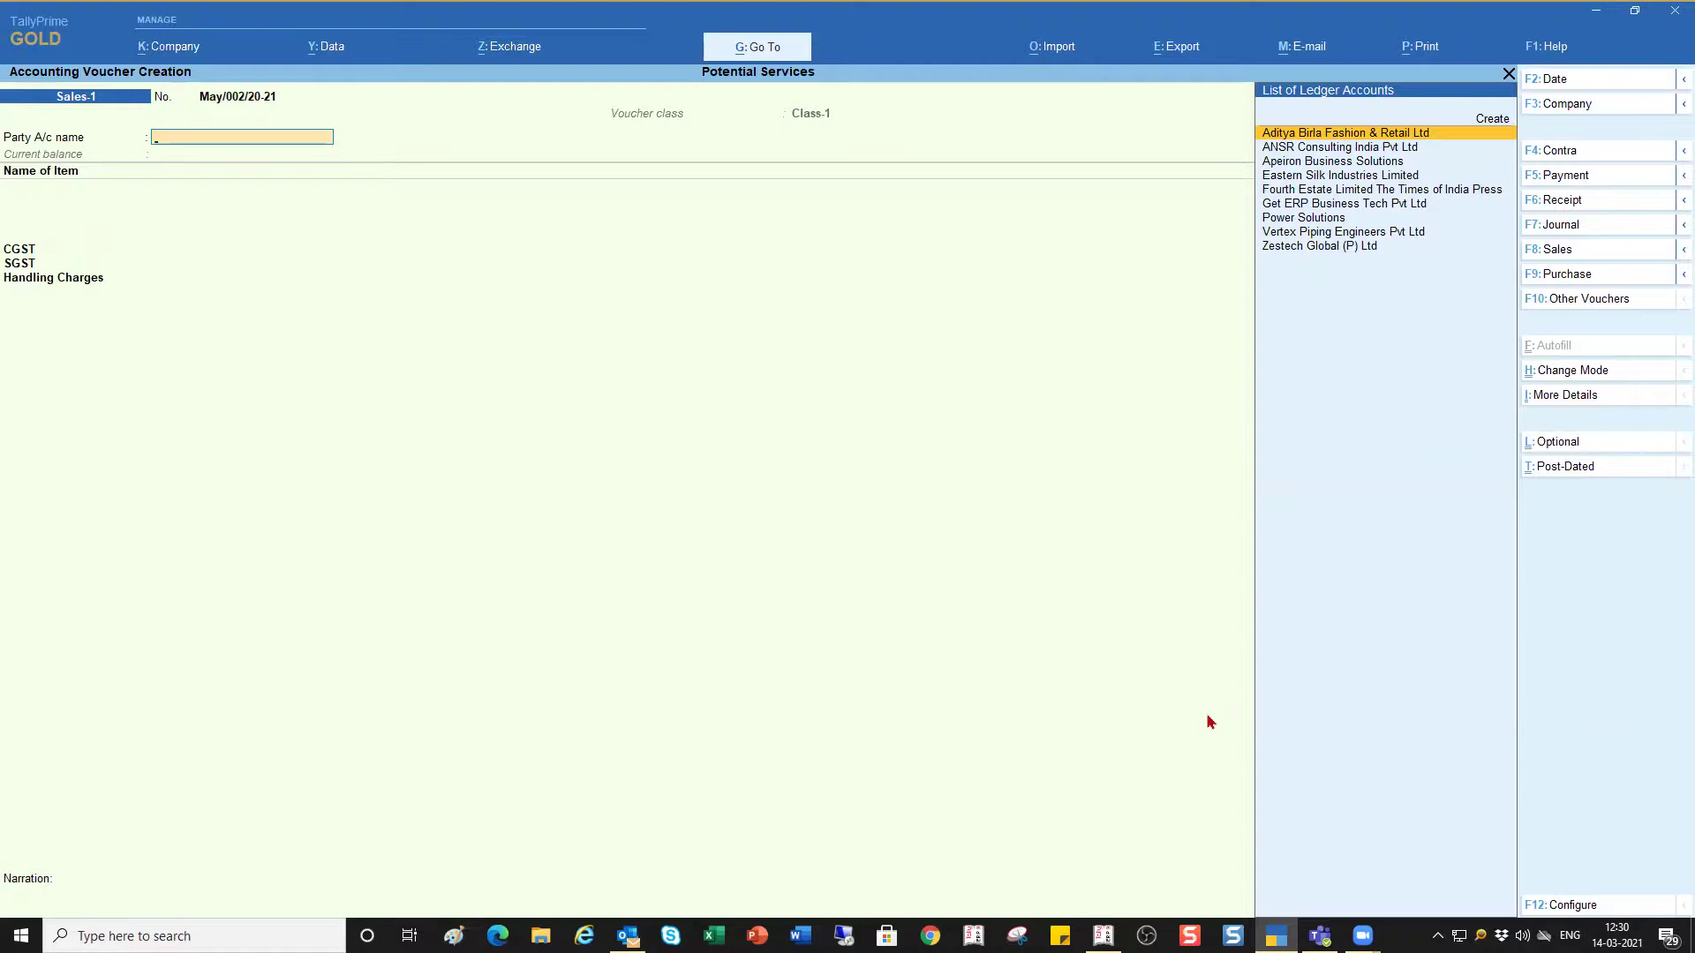
key("Escape")
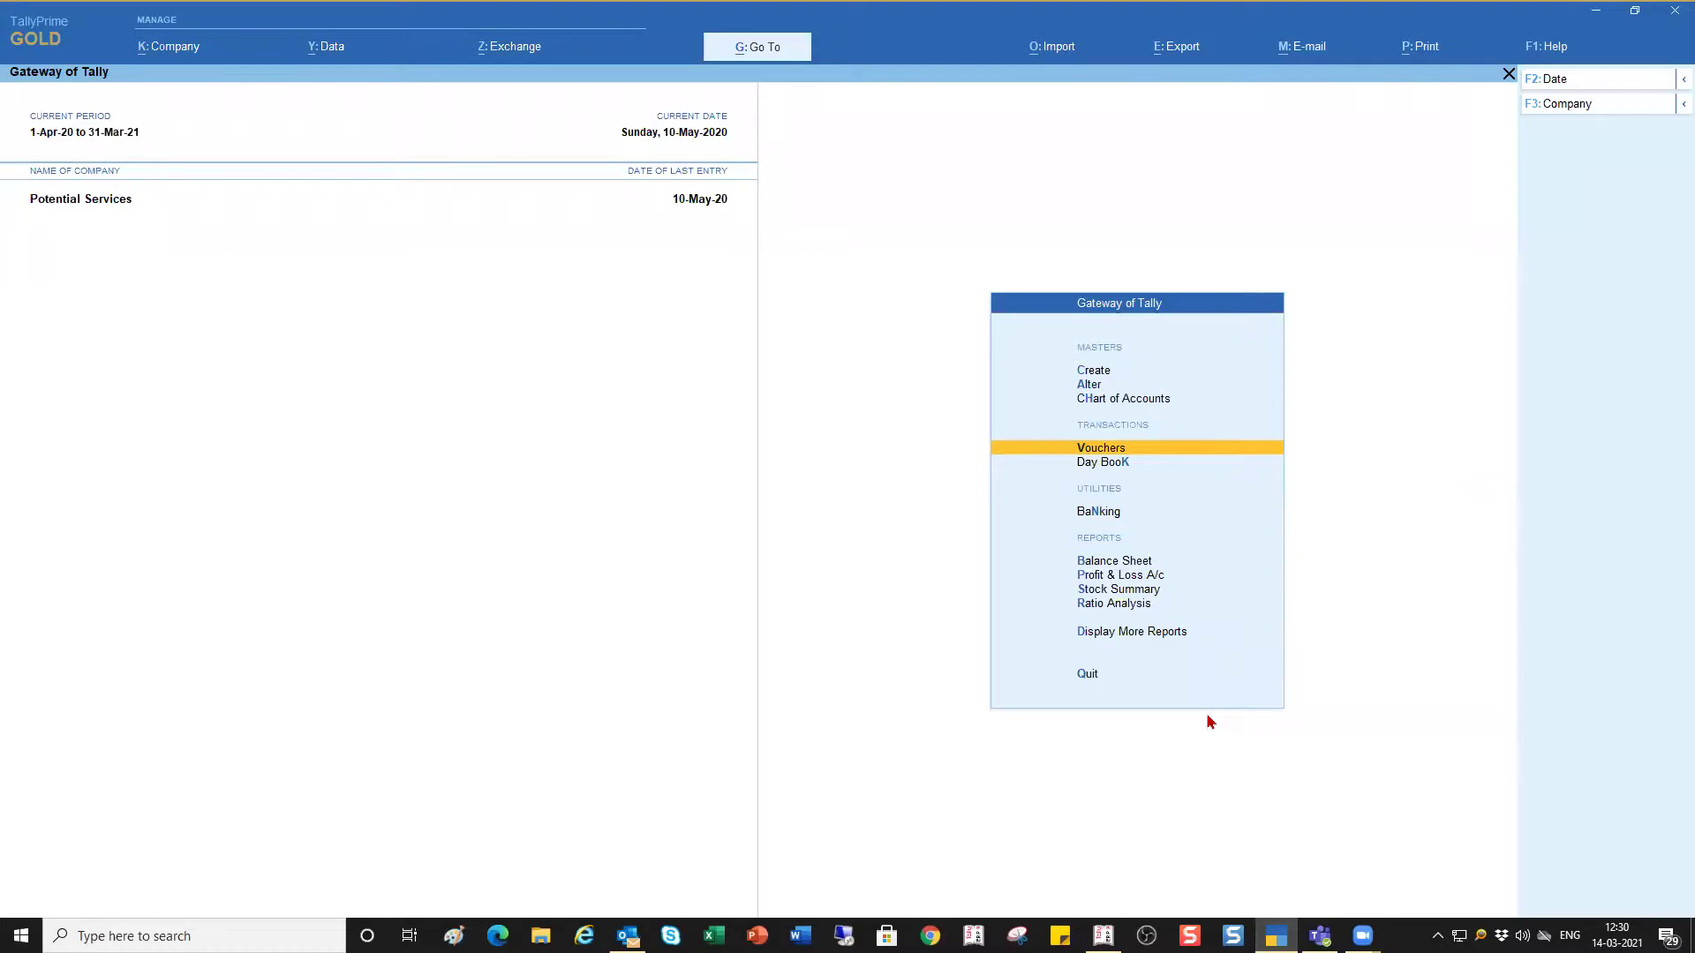
Bring up the list of masters available for alteration and highlight Voucher Type
key("Up")
key("Up")
key("Up")
key("Down")
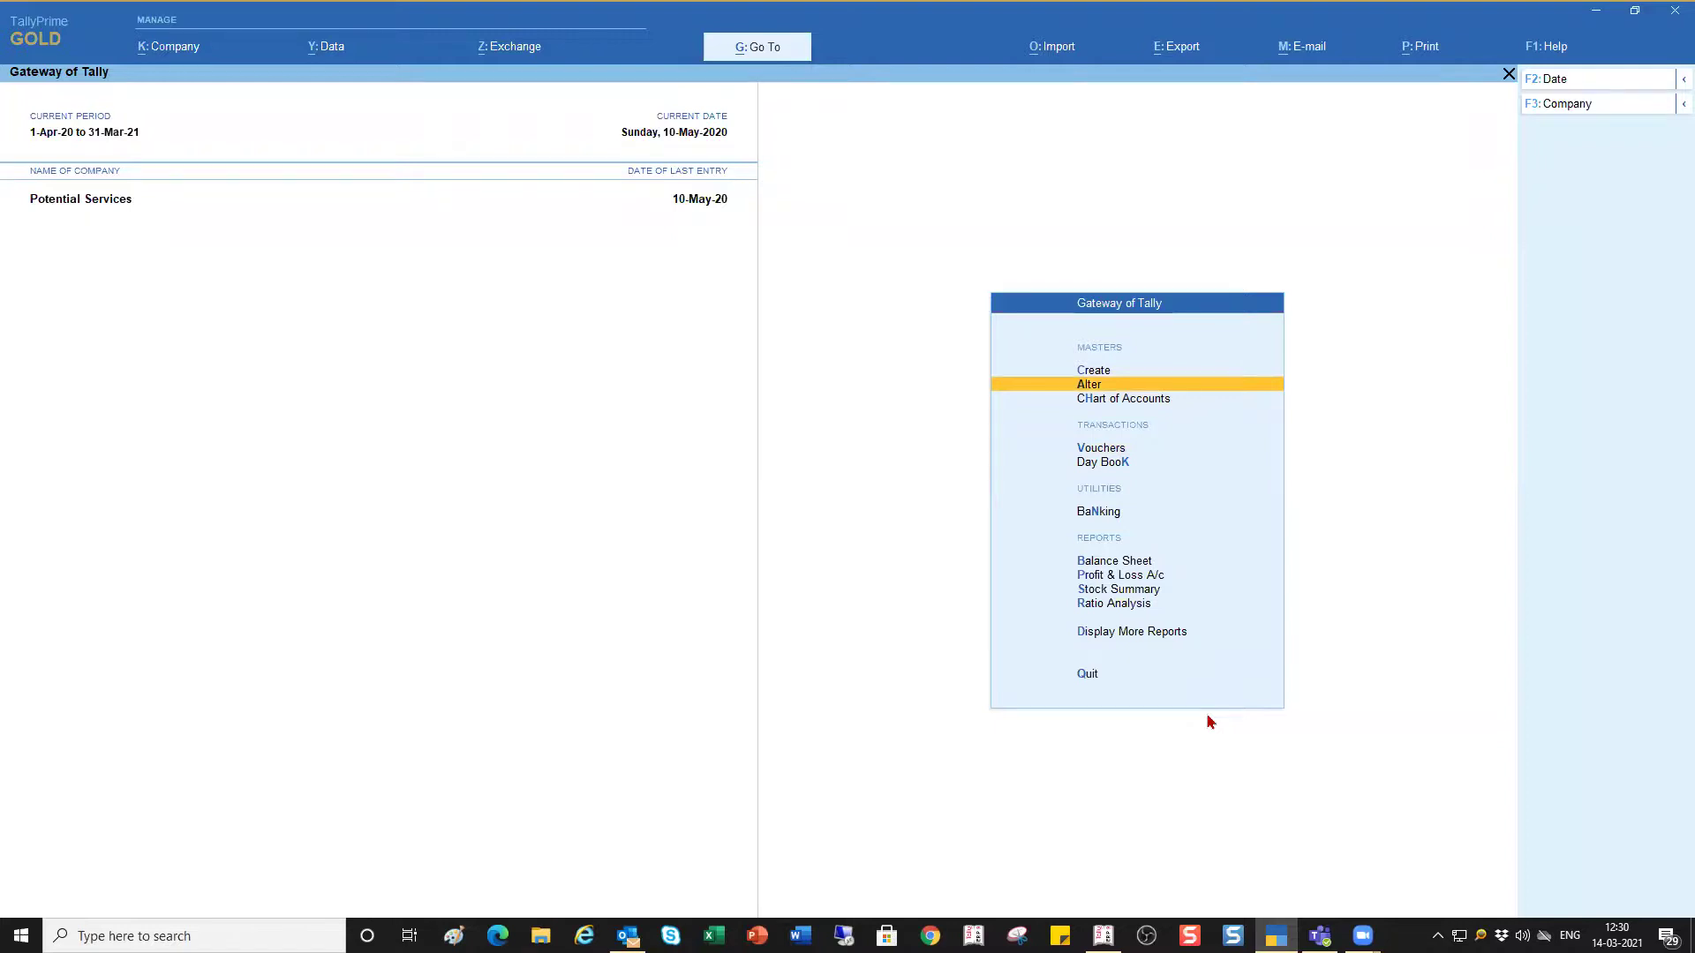
key("Return")
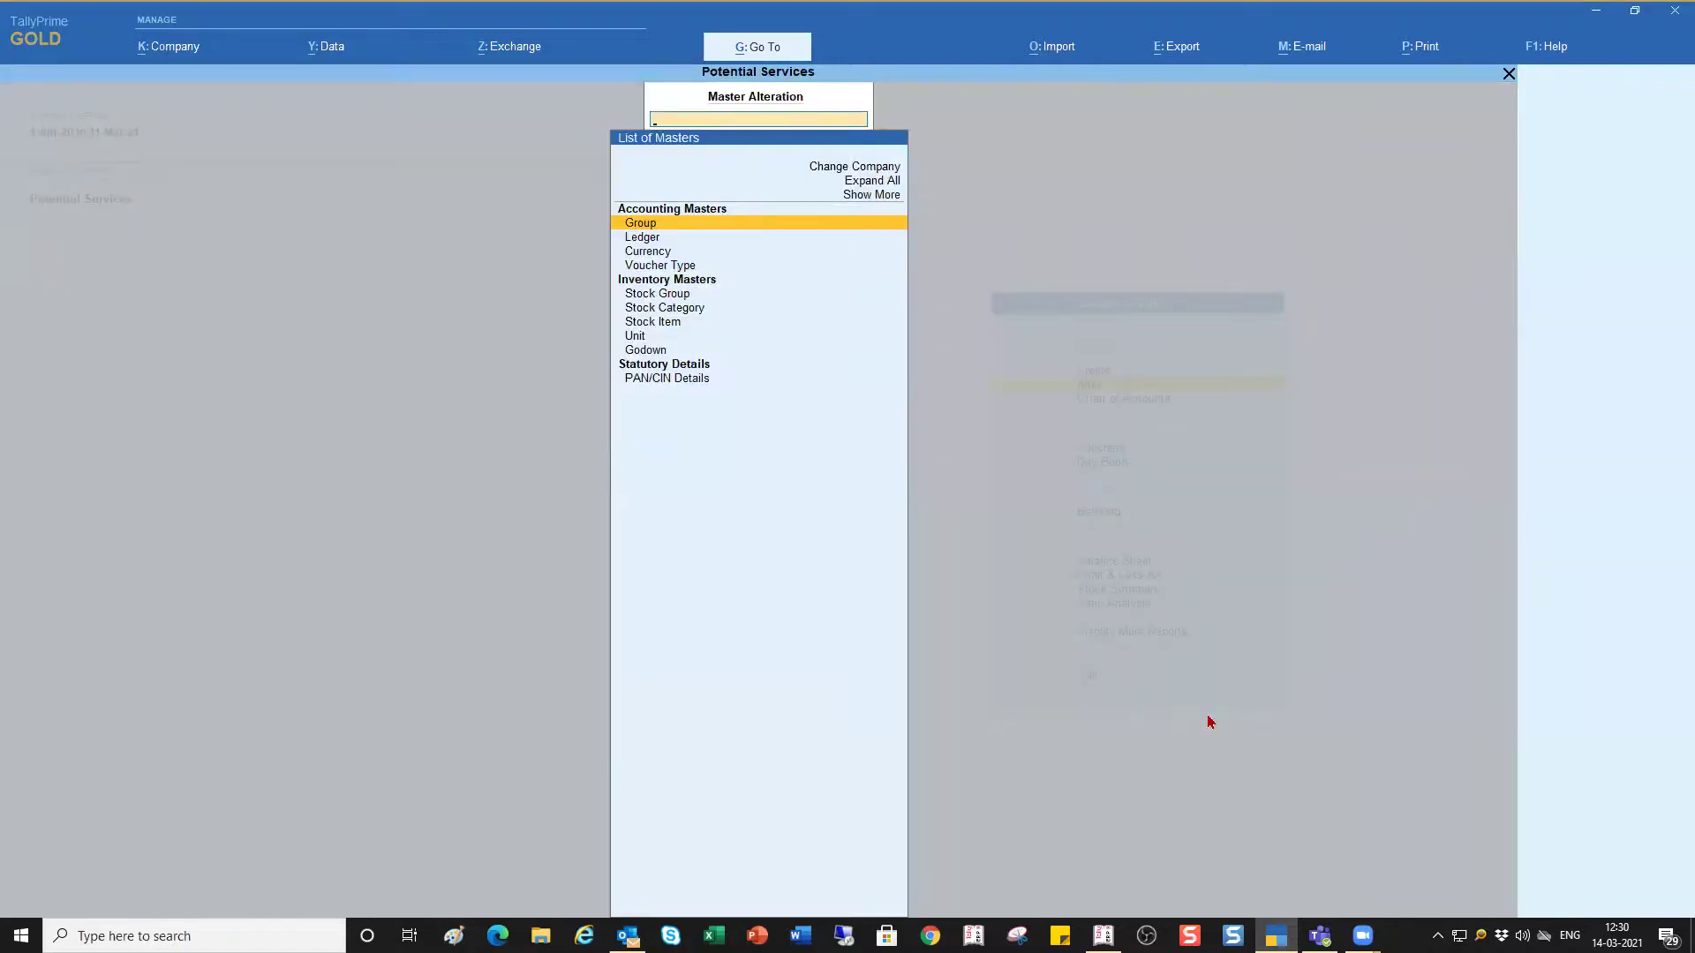
key("Down")
key("Down")
key("Down")
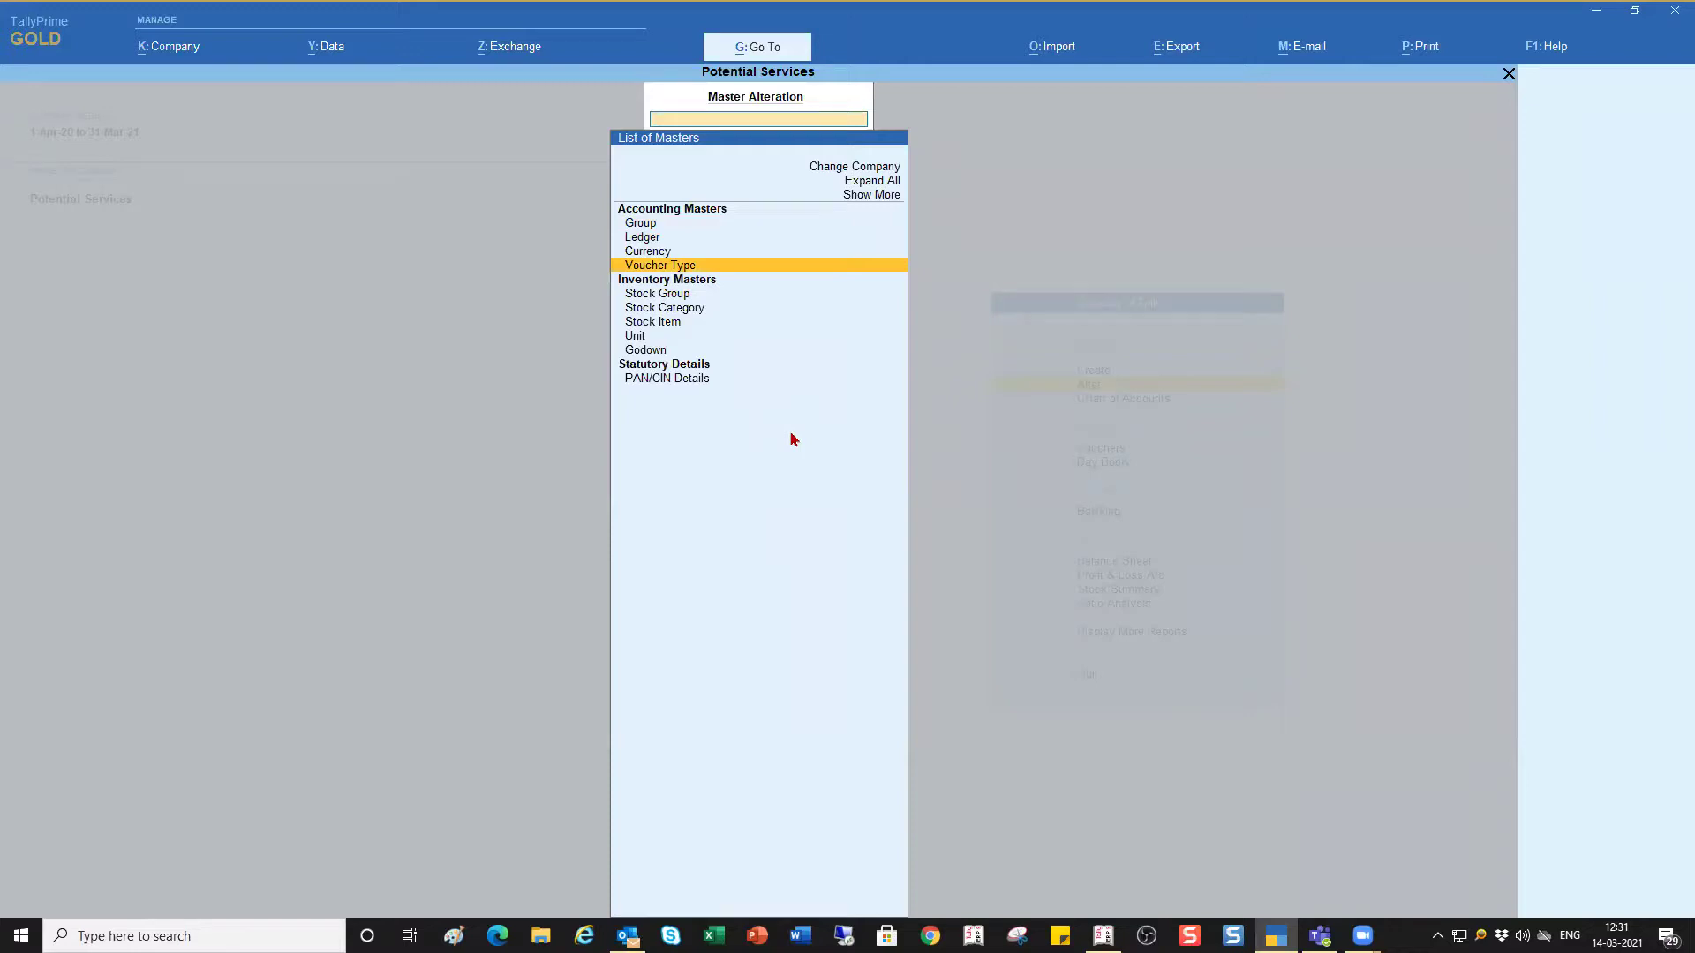
Switch to Tally.ERP 9 and look for the voucher types among the accounts masters
left_click(1102, 936)
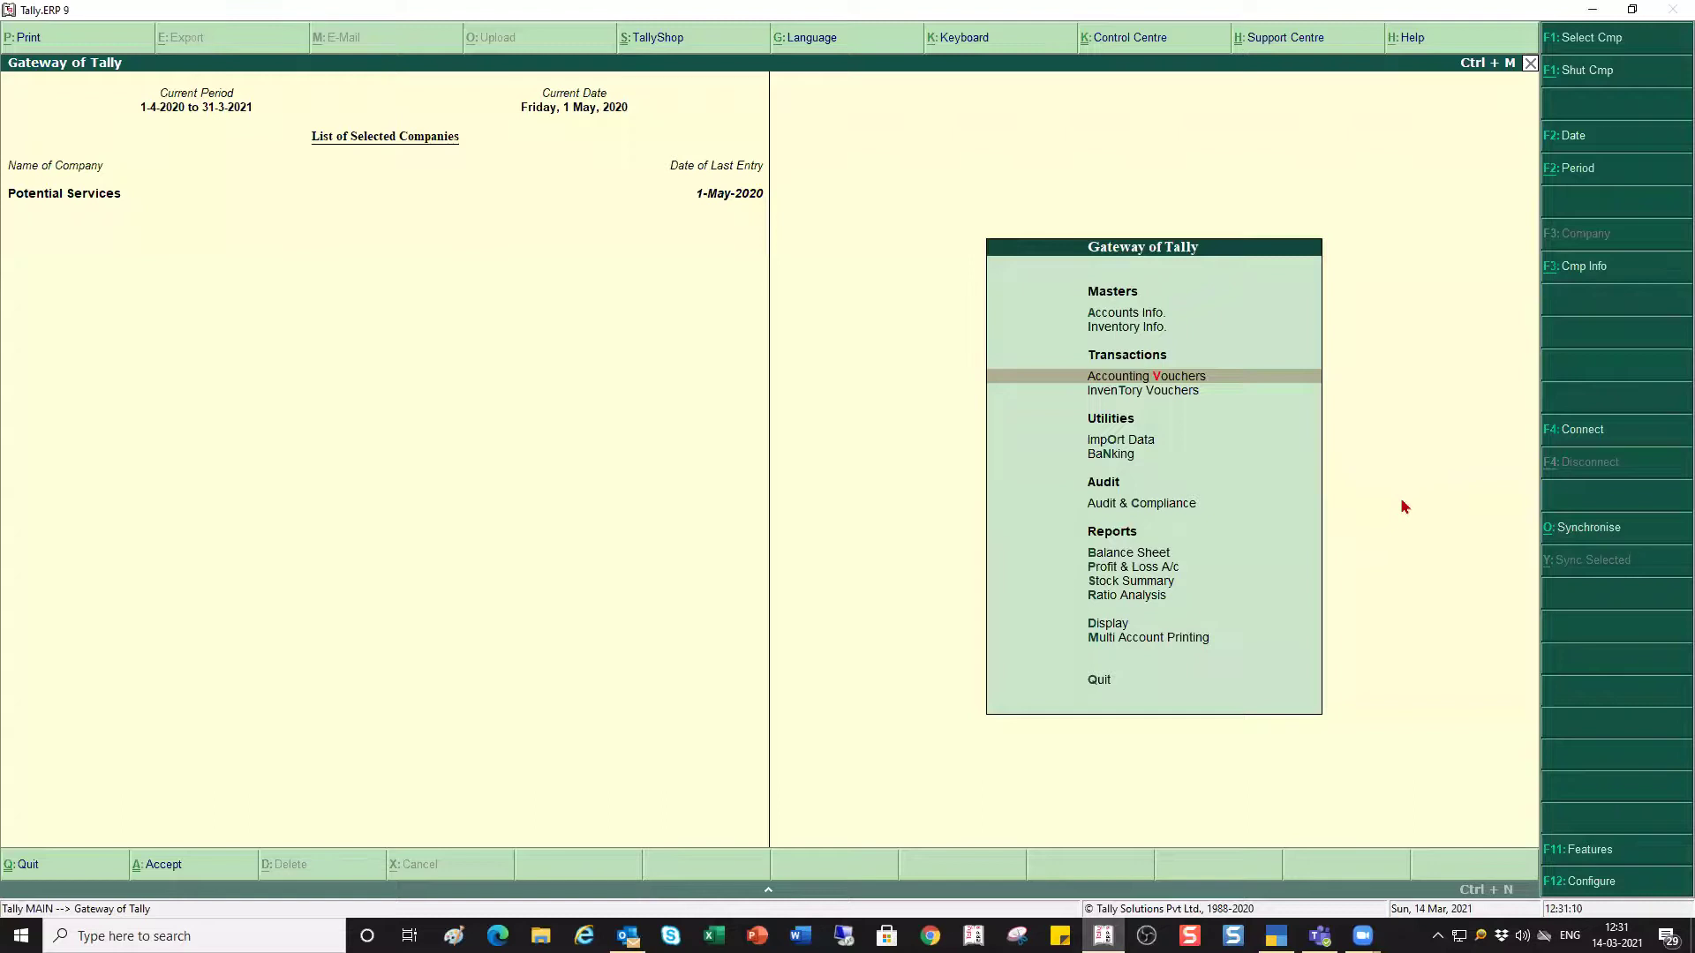
left_click(1147, 319)
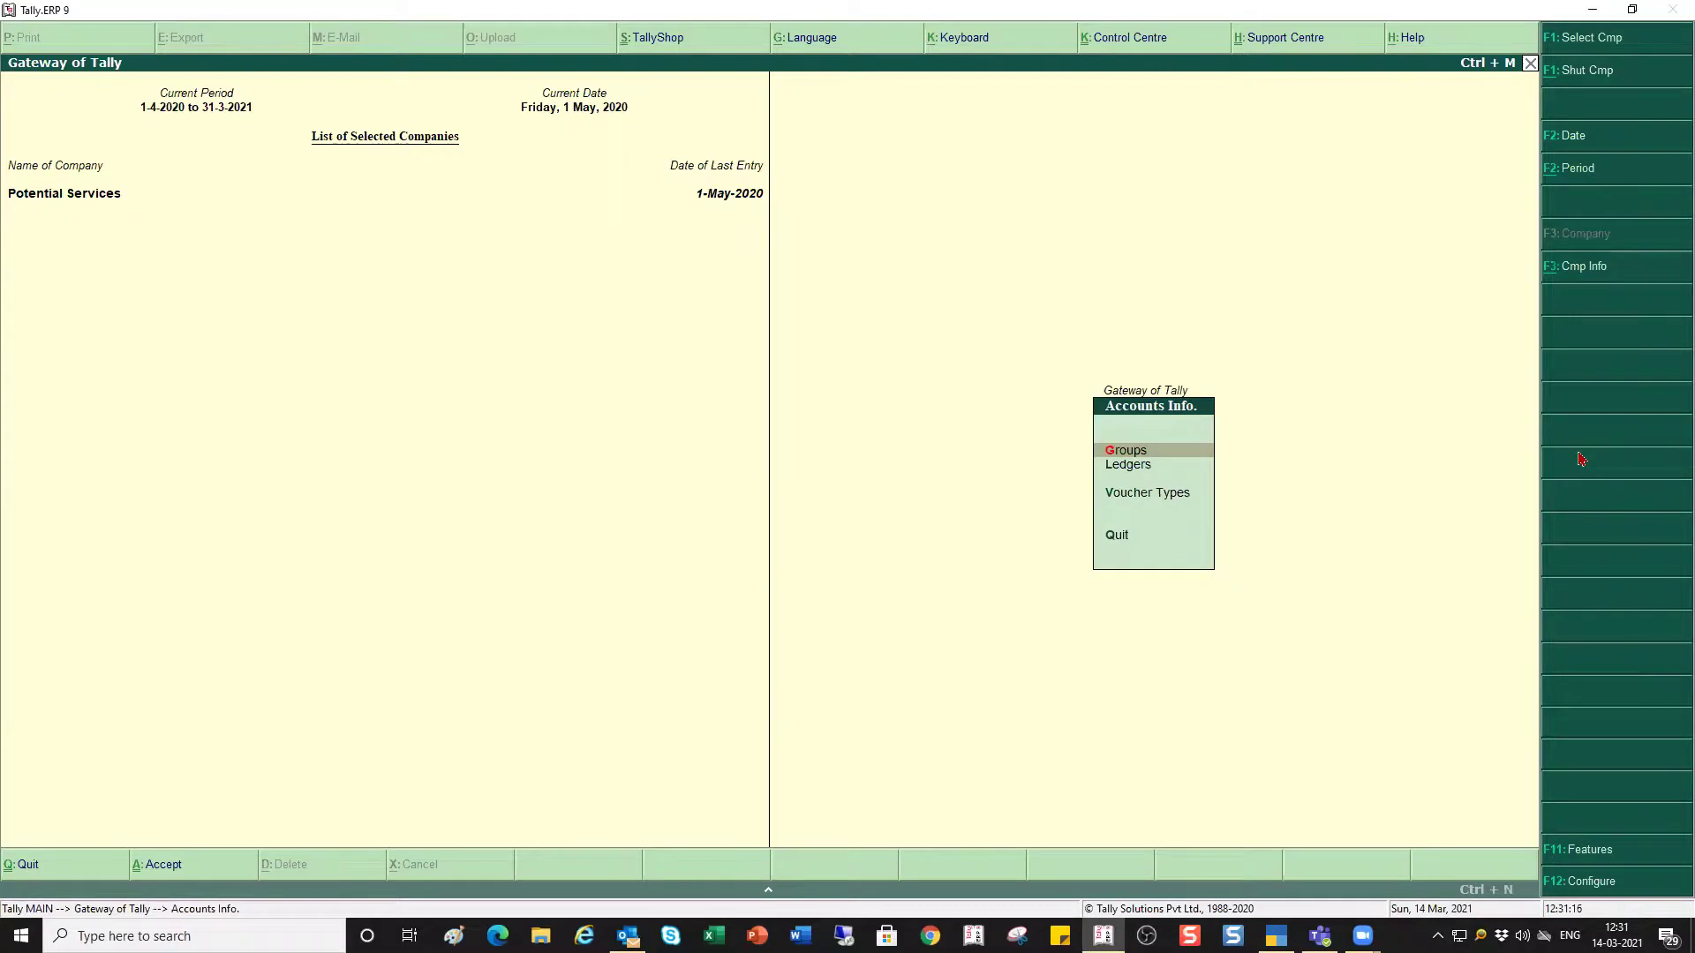
key("Down")
key("Down")
key("Escape")
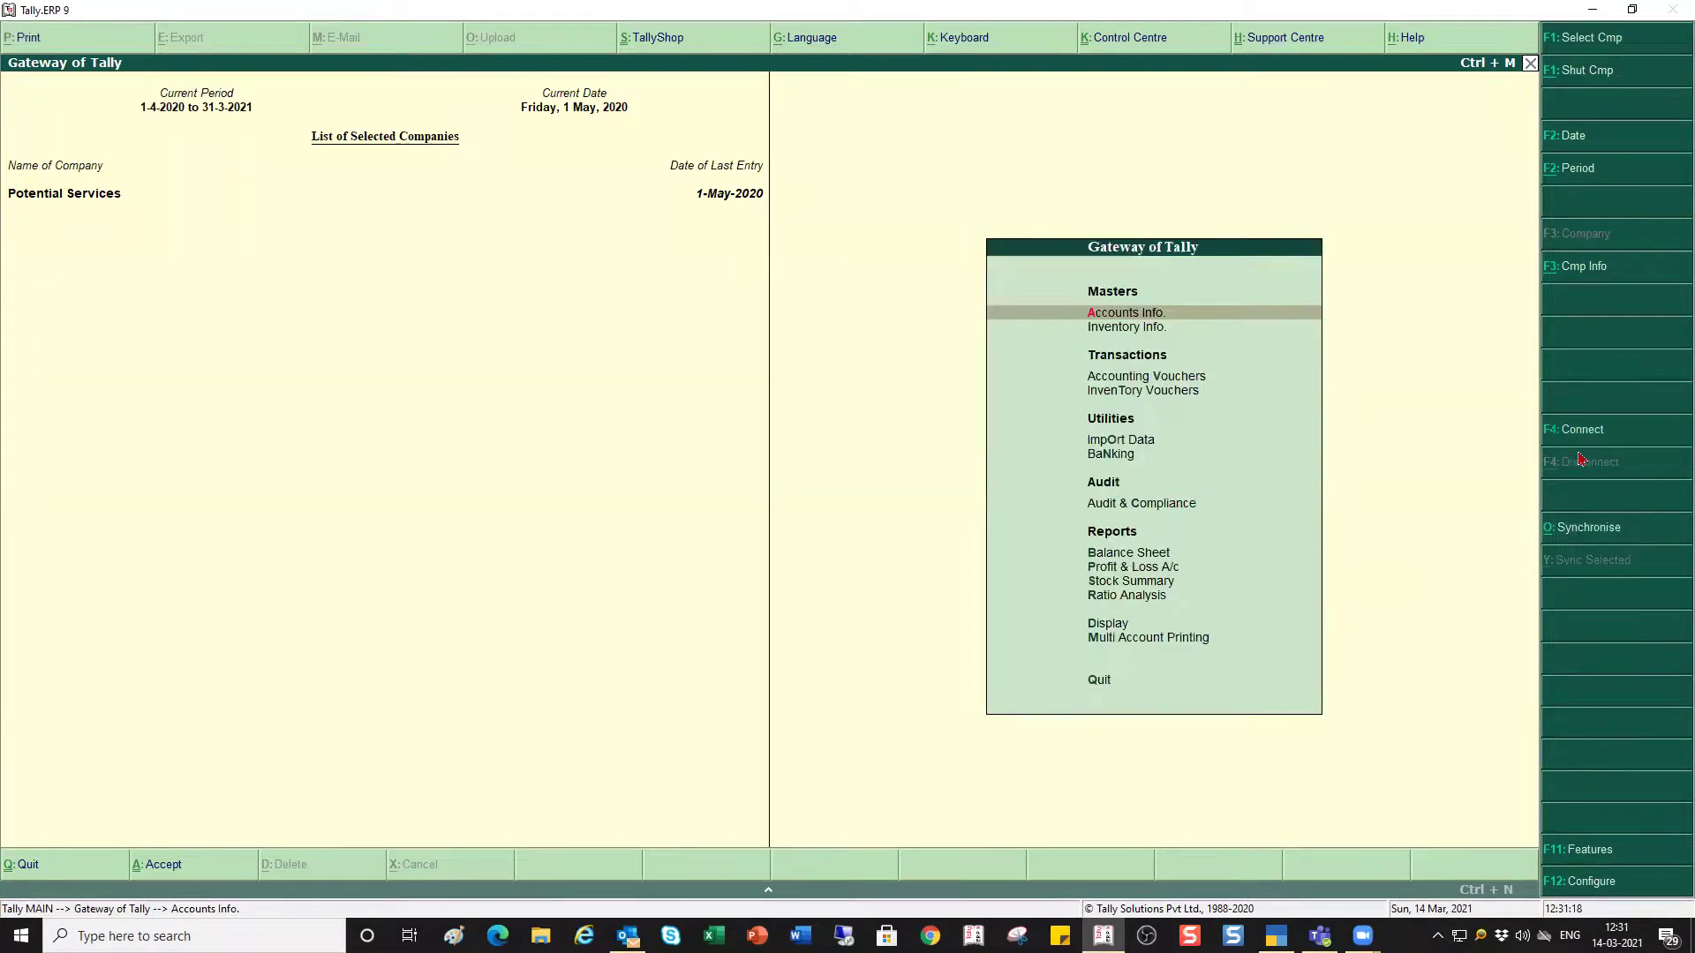
Look for the voucher types among the inventory masters and return to the Gateway of Tally
key("Down")
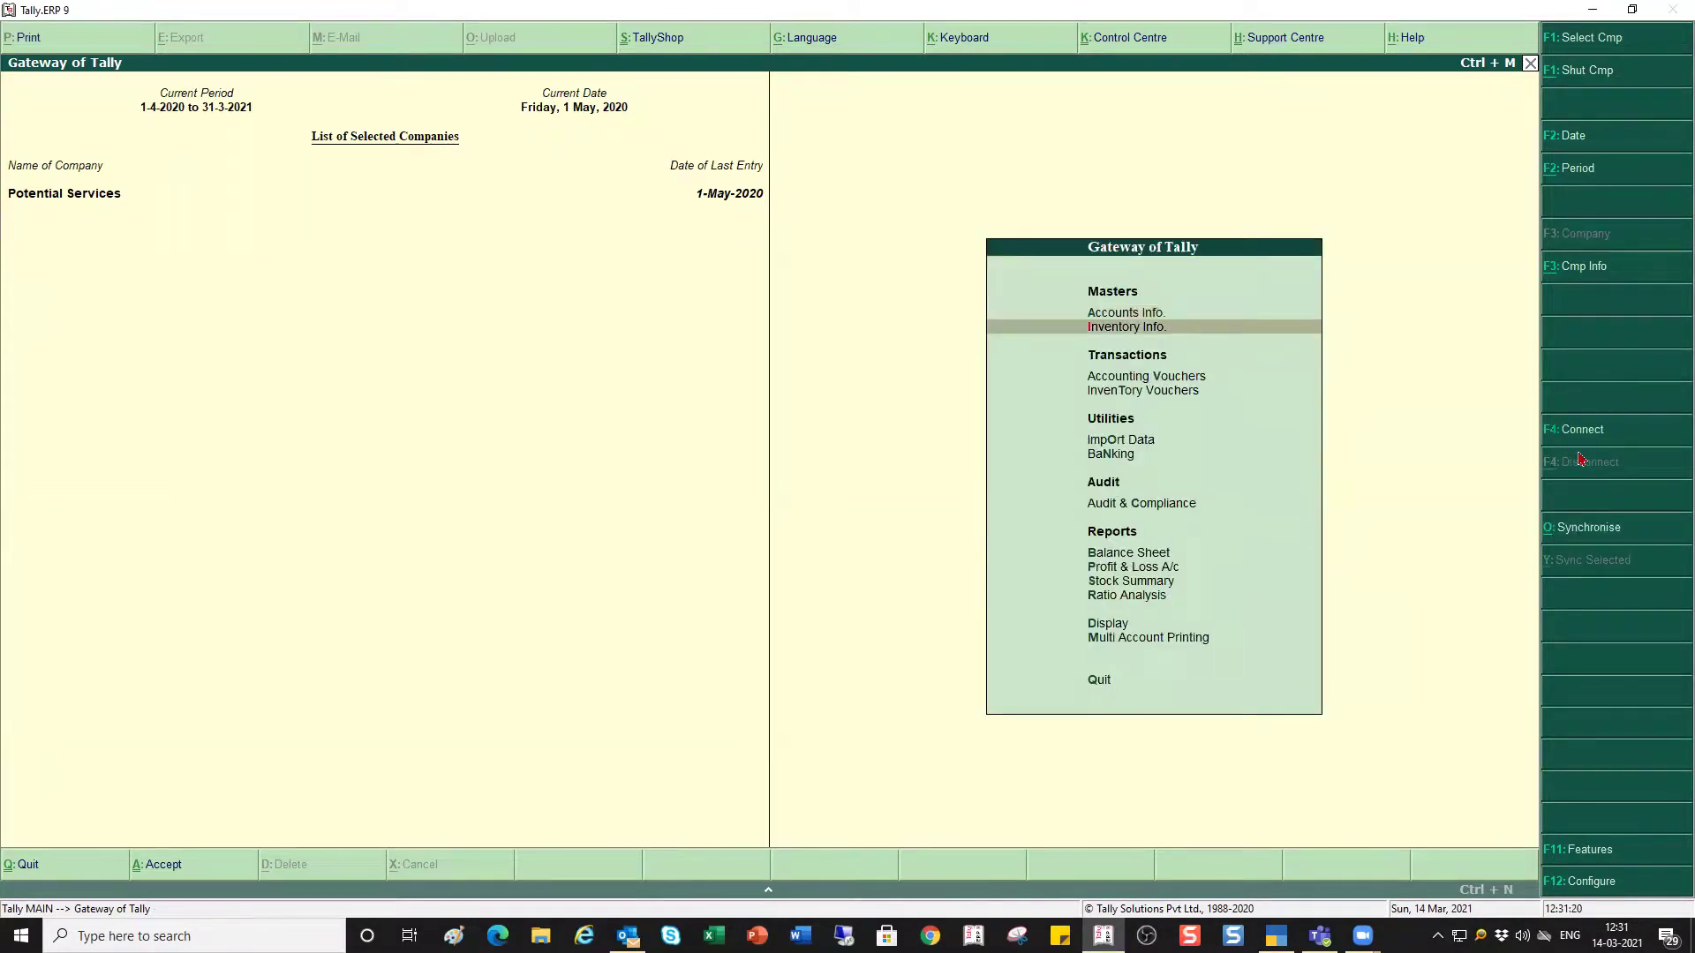
key("Return")
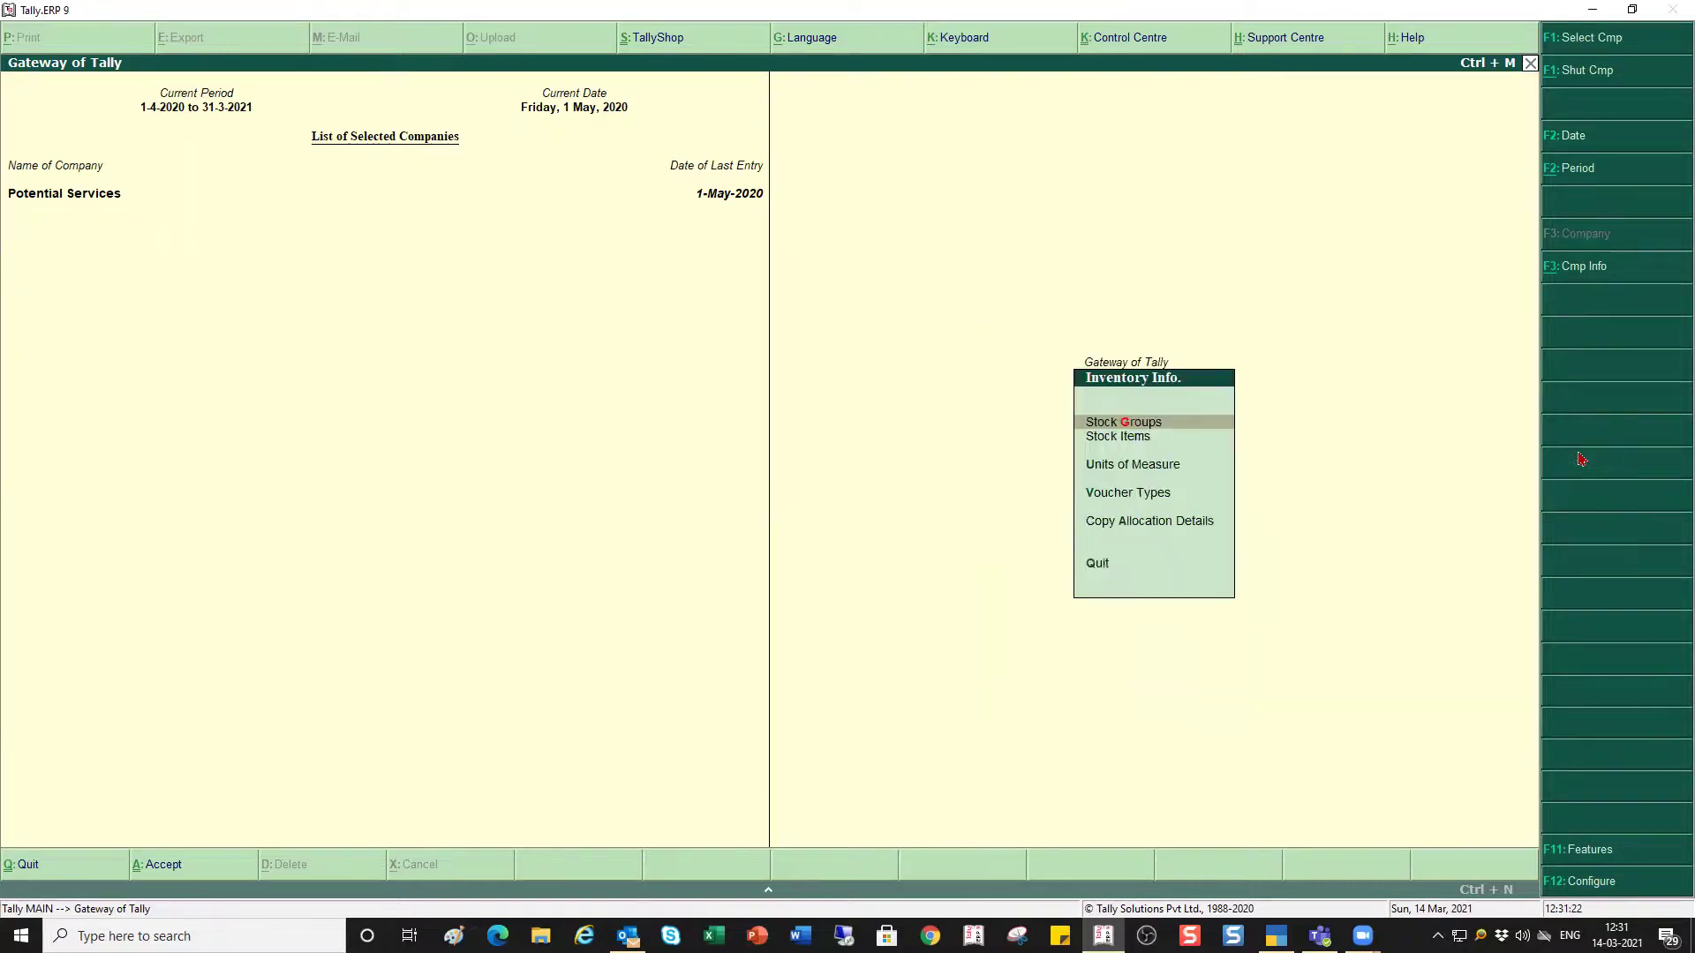
key("Down")
key("Down")
key("Down")
key("Down")
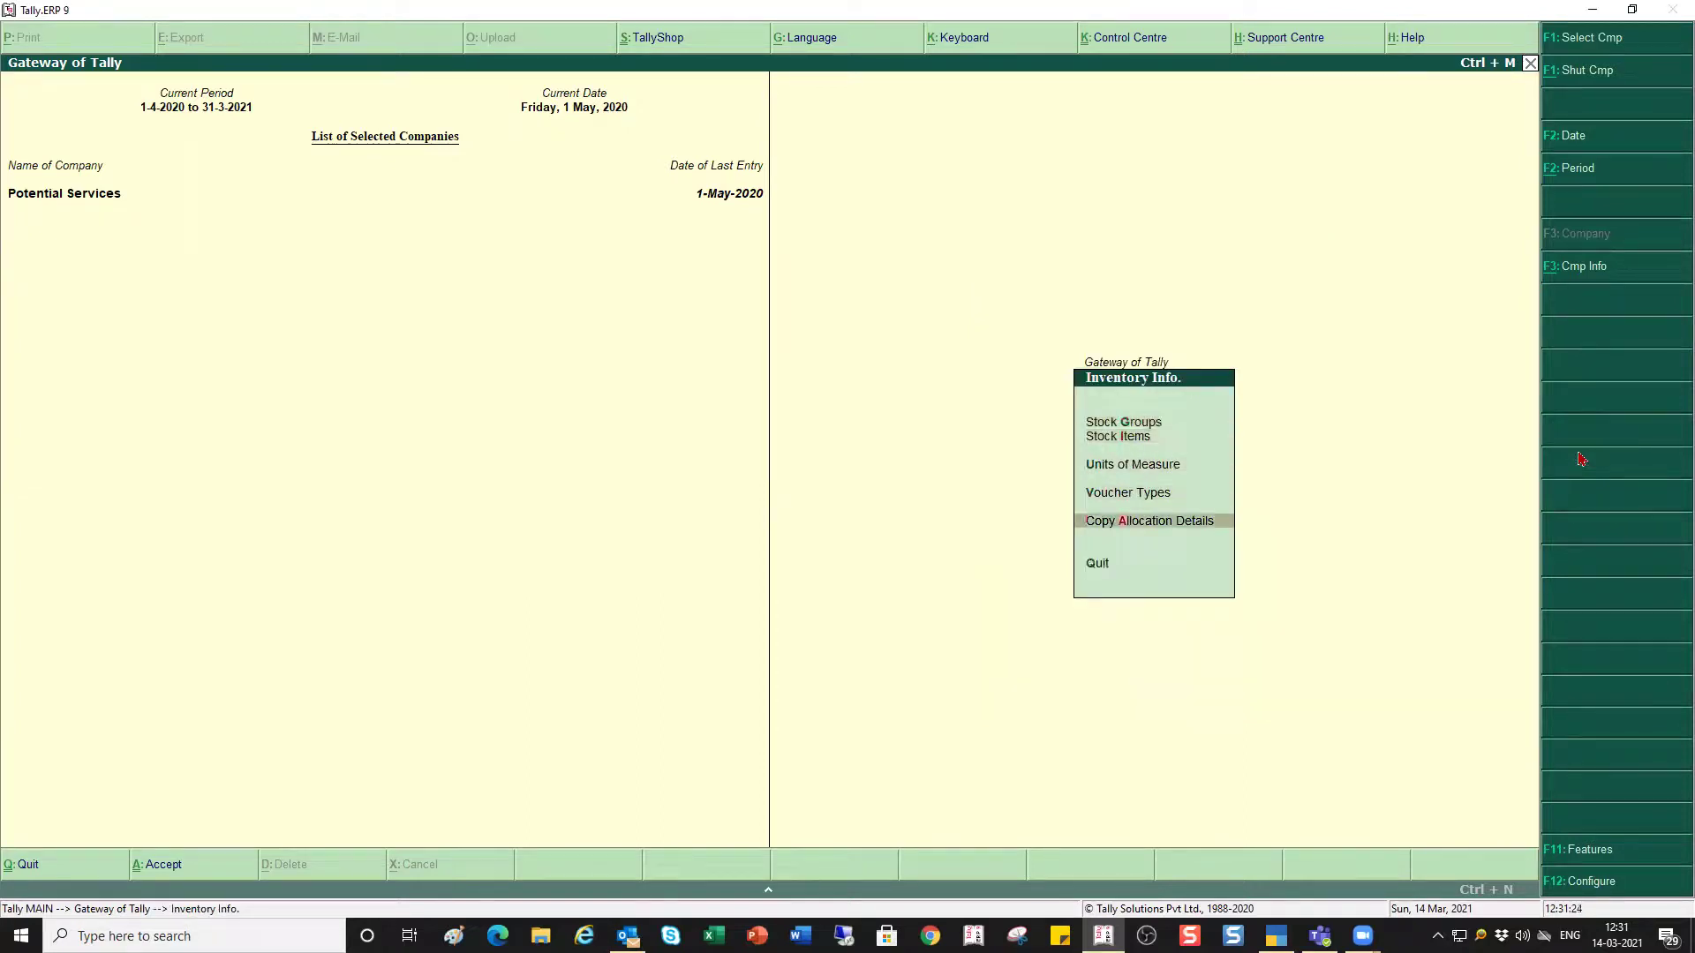
key("Up")
key("Escape")
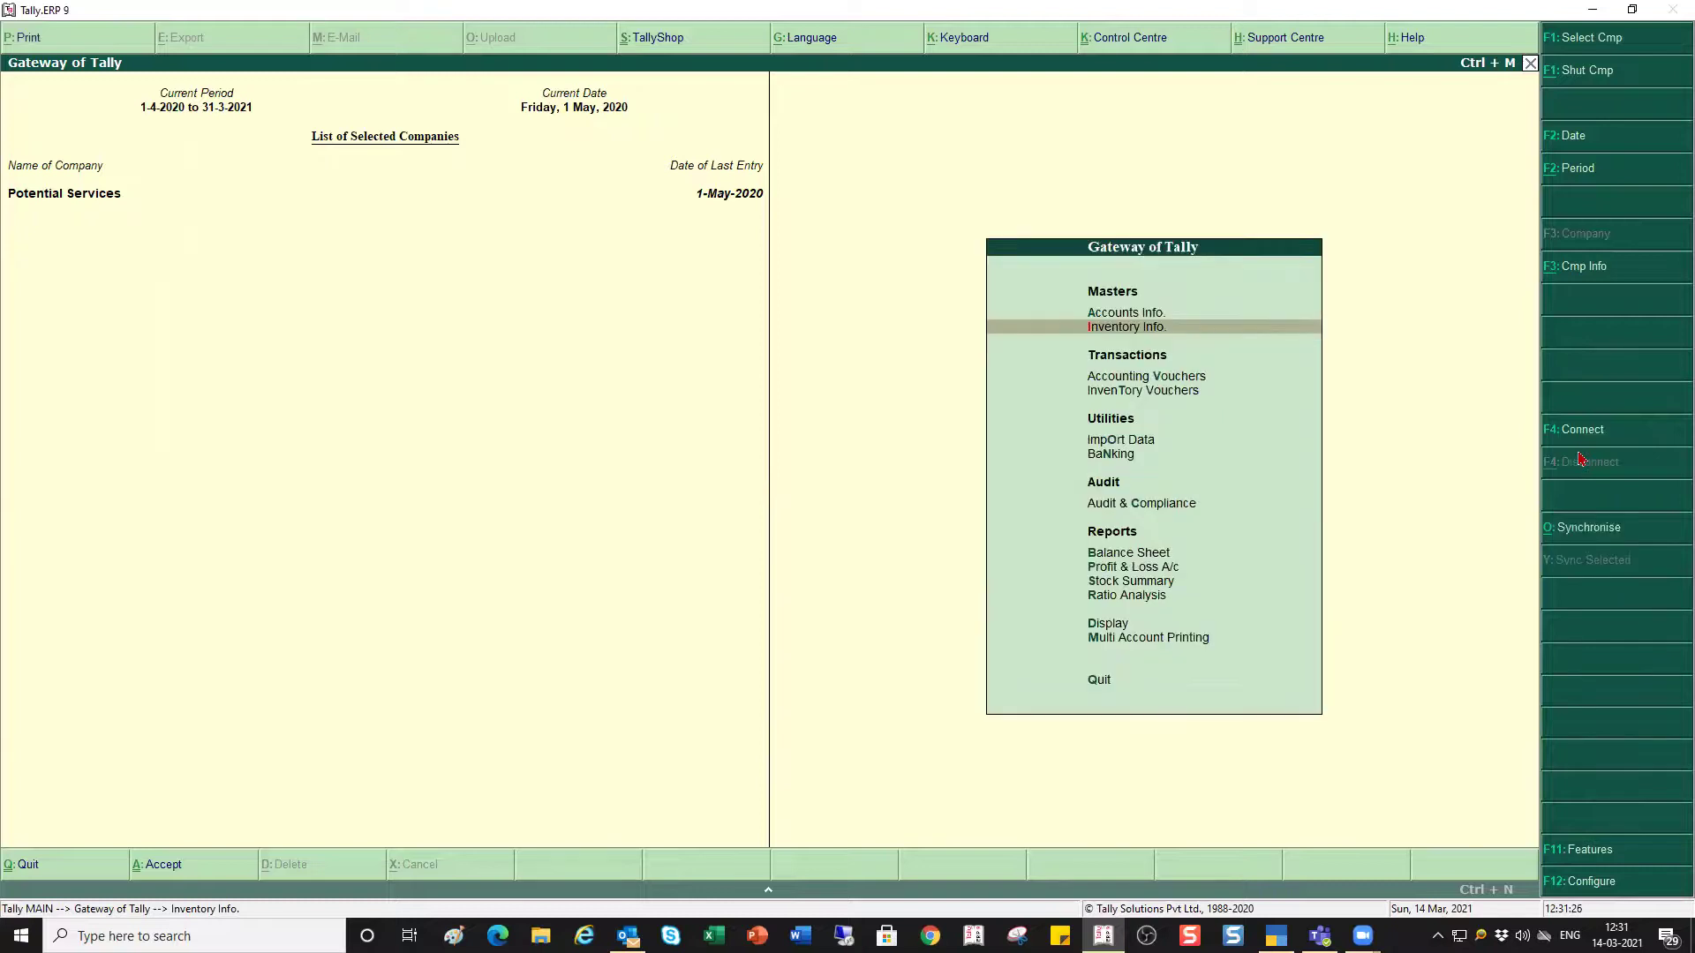
Go to the voucher types options of the accounts masters
key("Up")
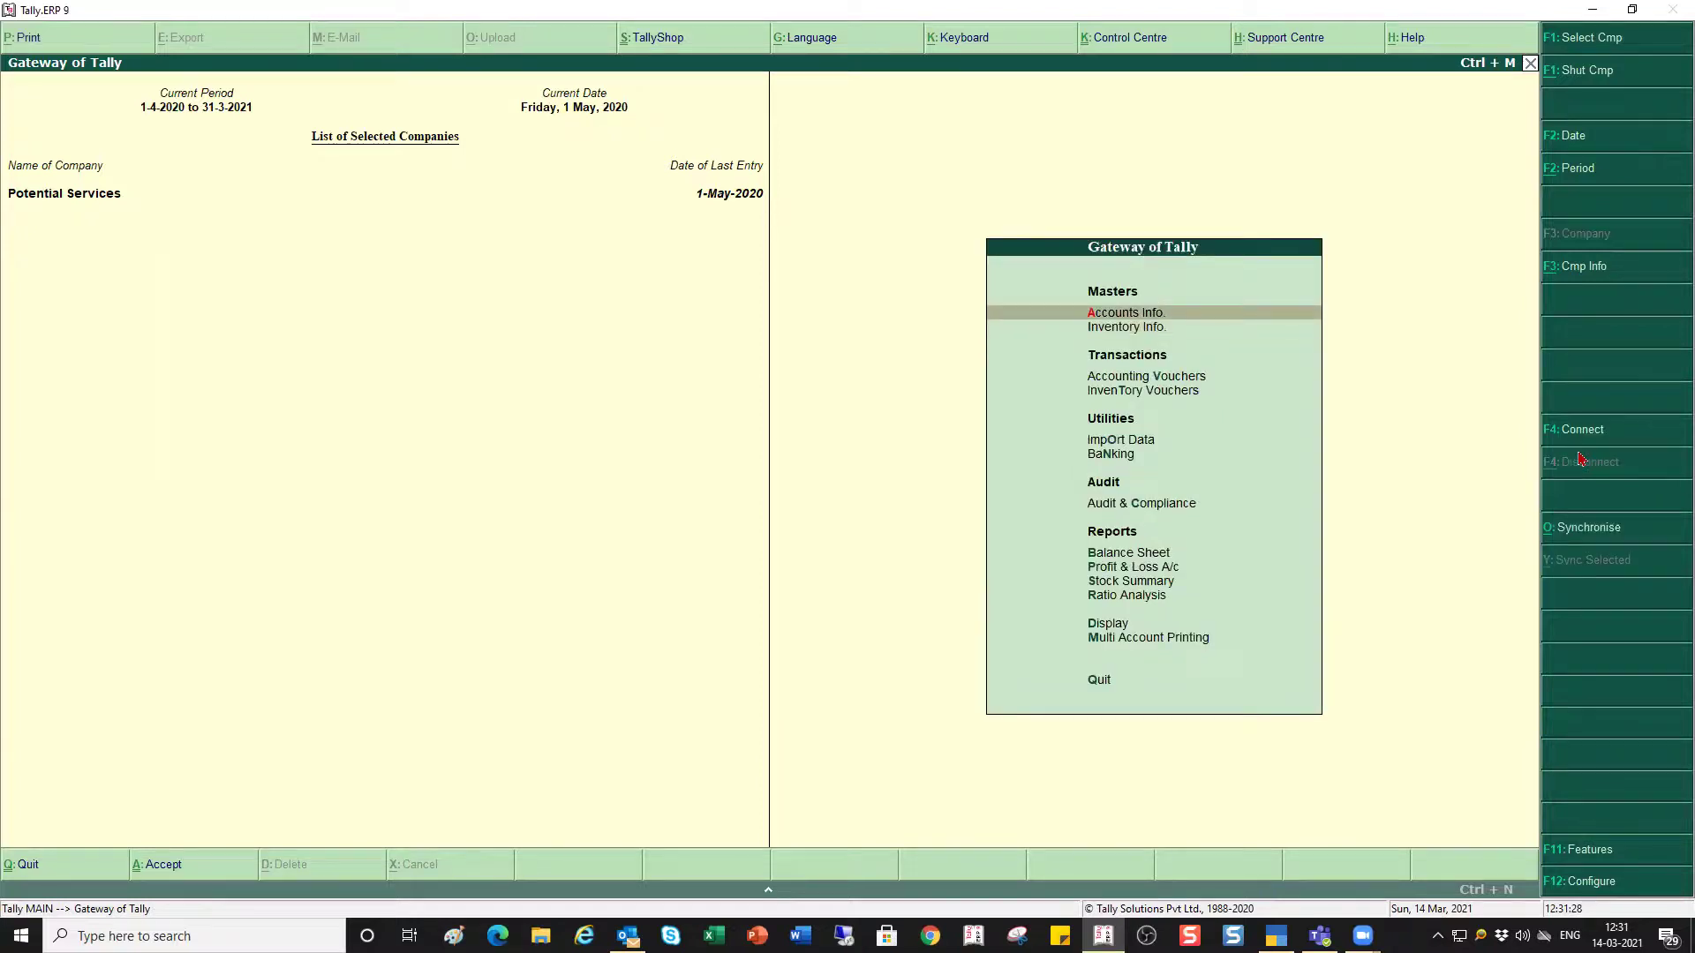
key("Down")
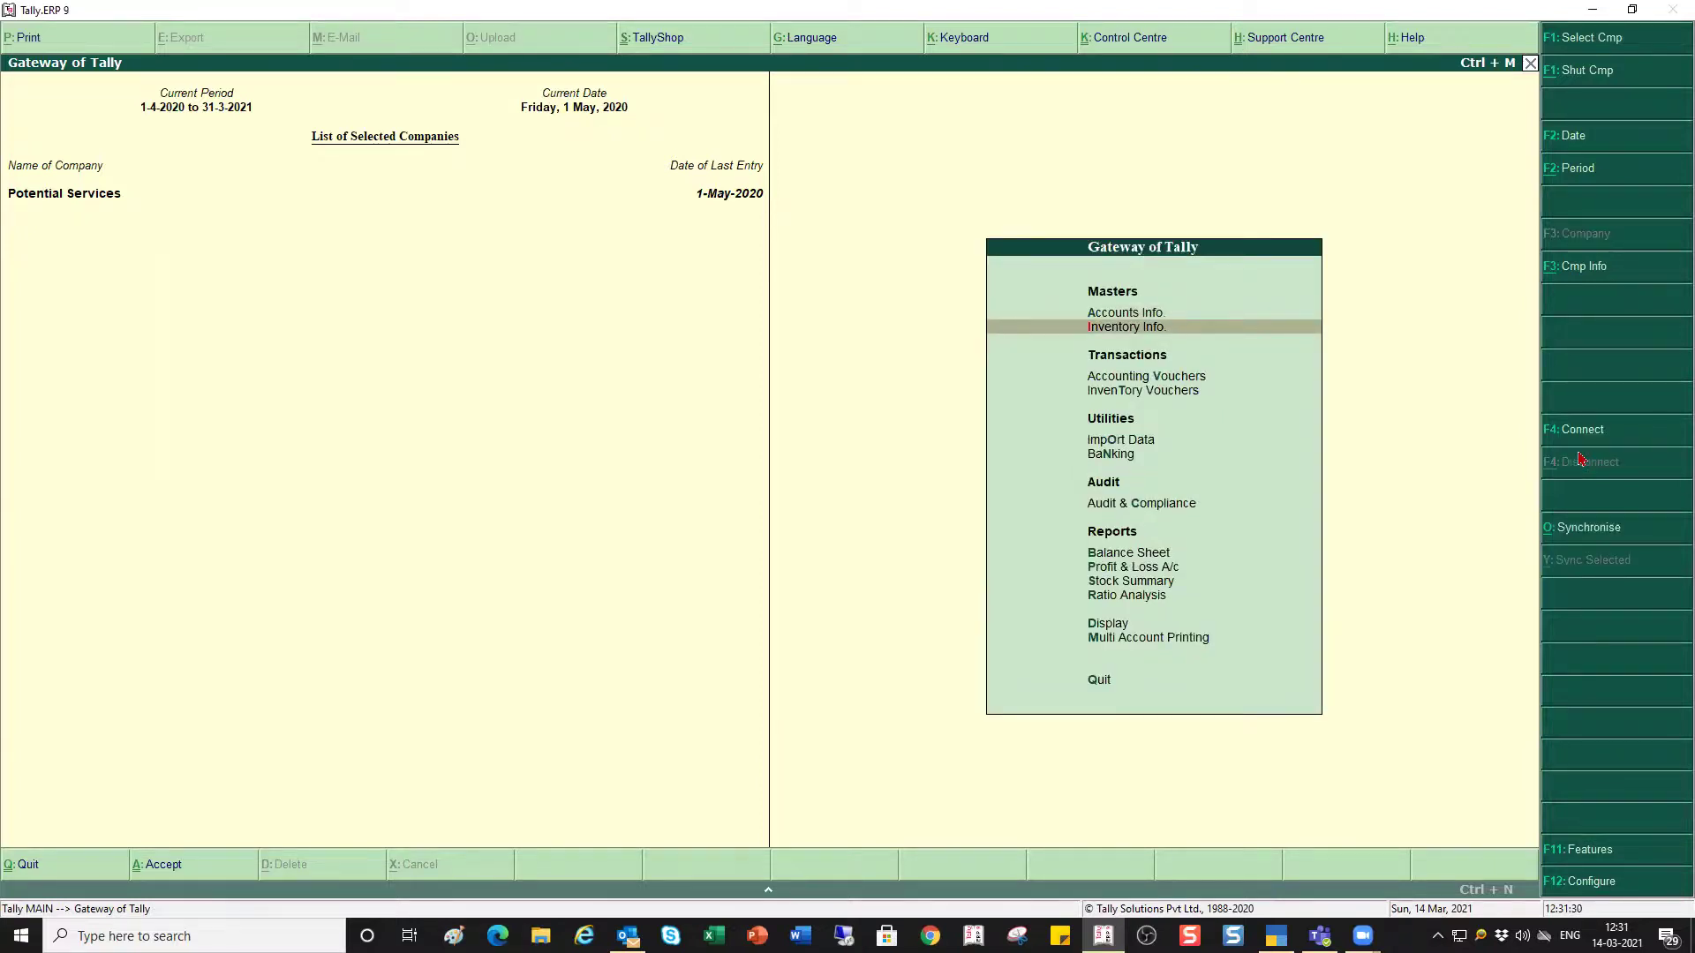
key("Up")
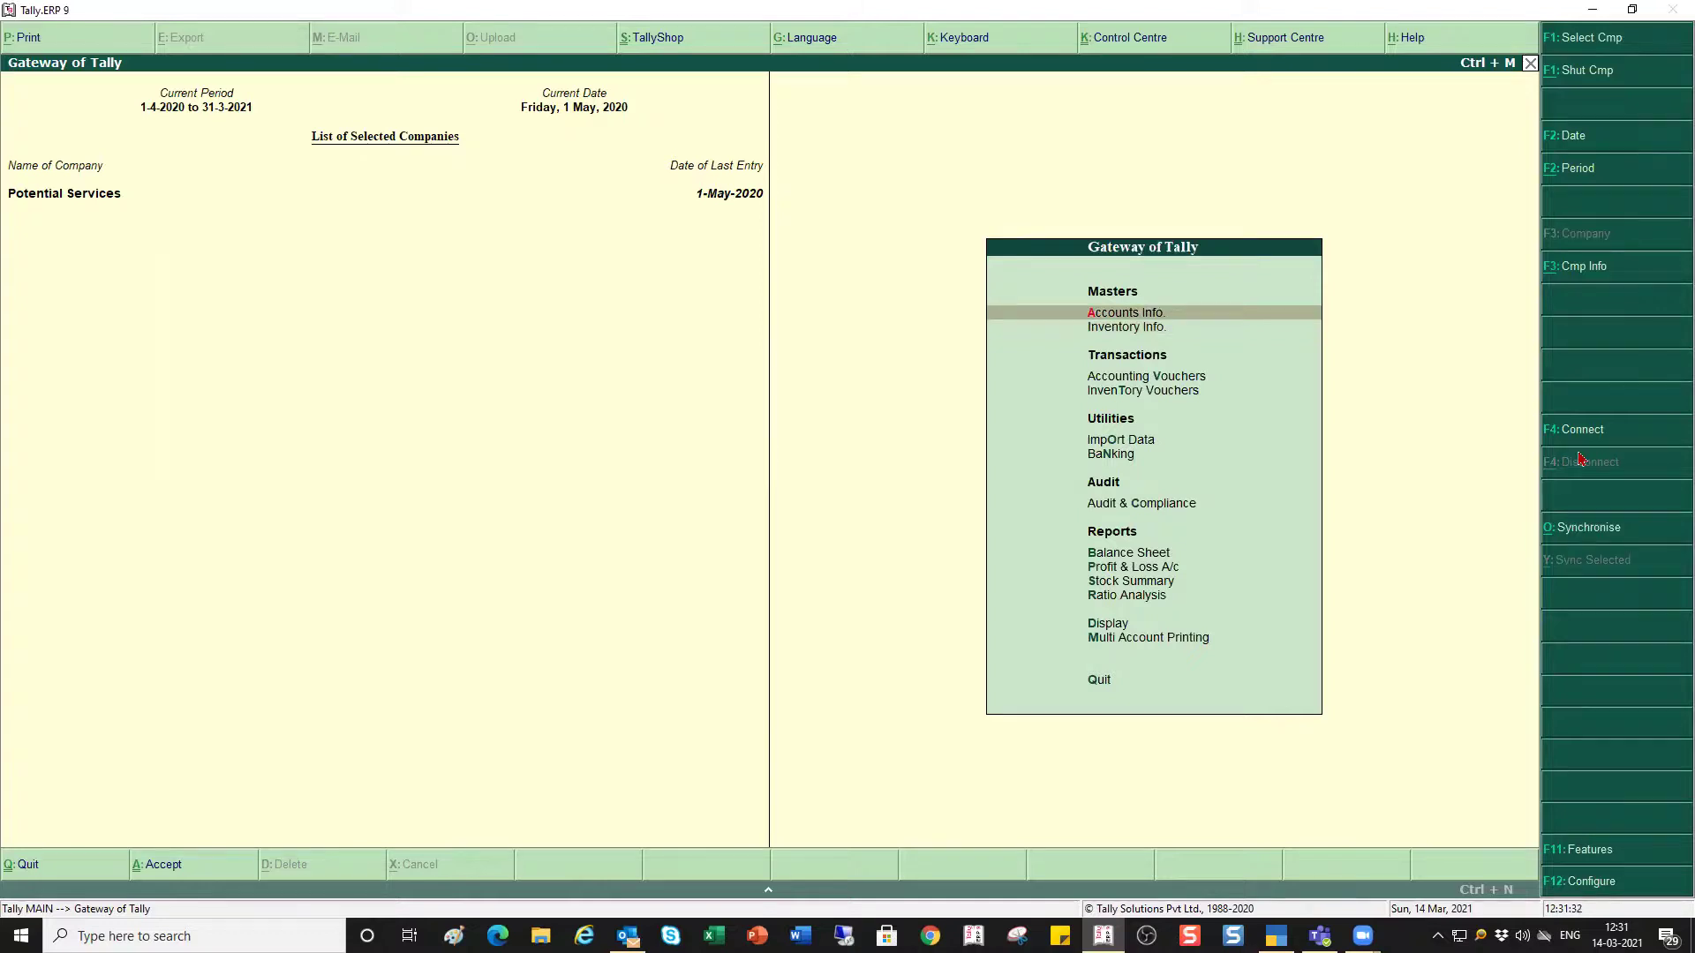
key("Return")
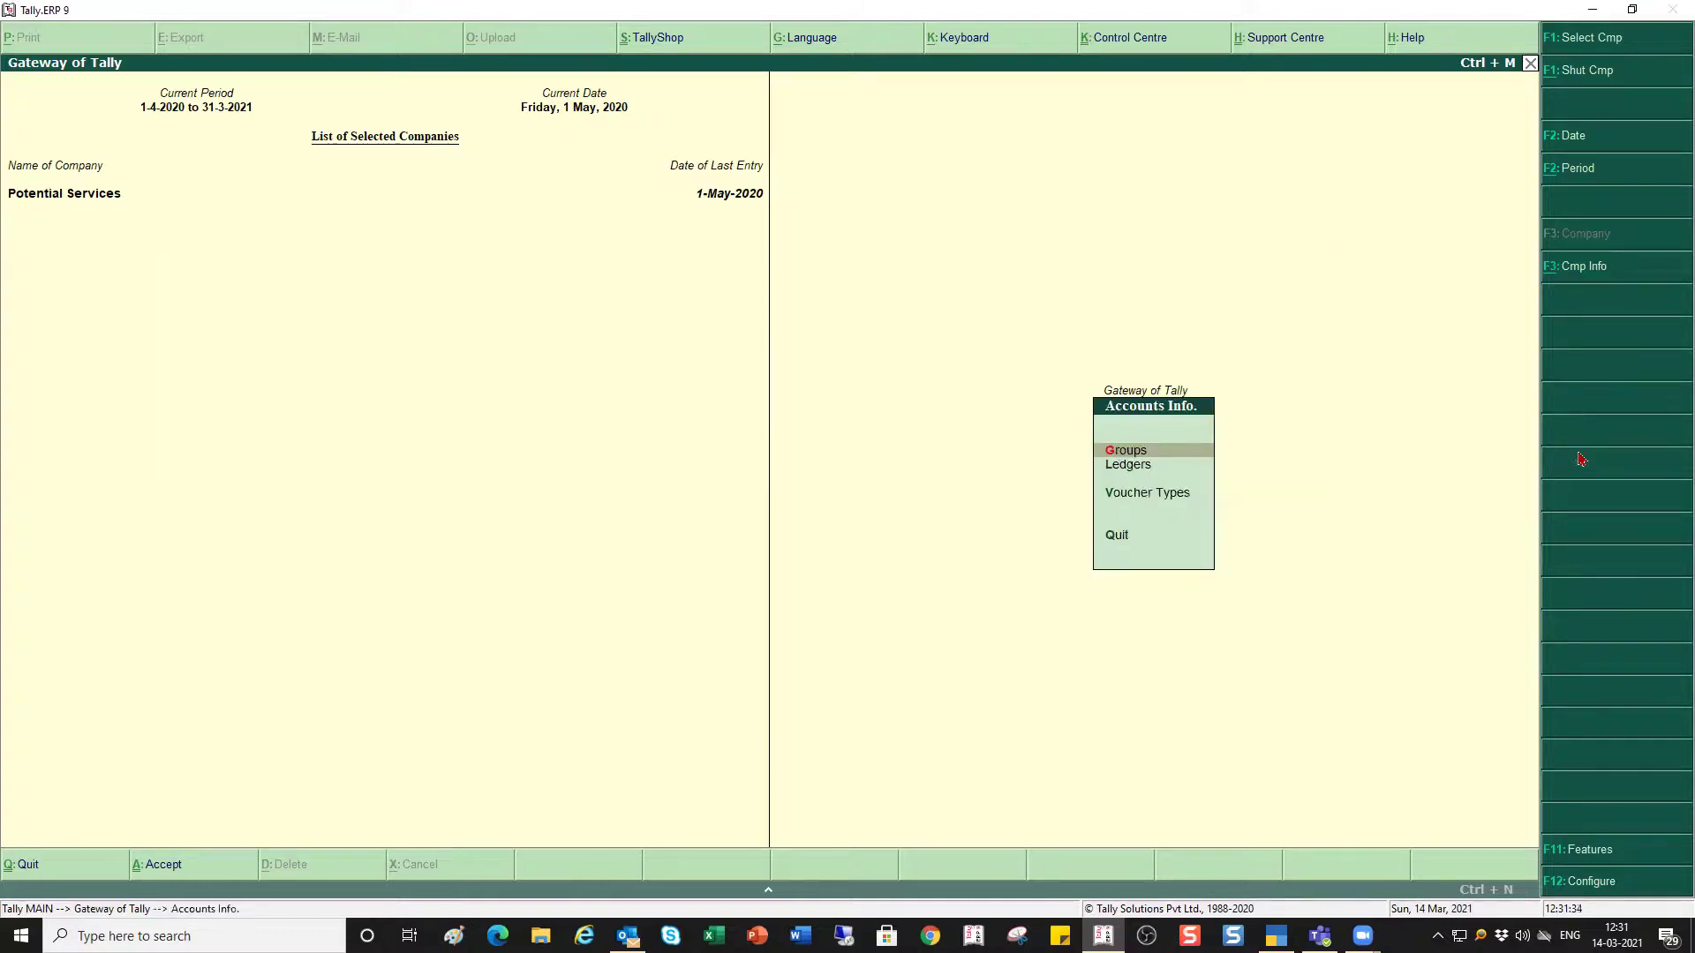
key("Down")
key("Down")
key("Return")
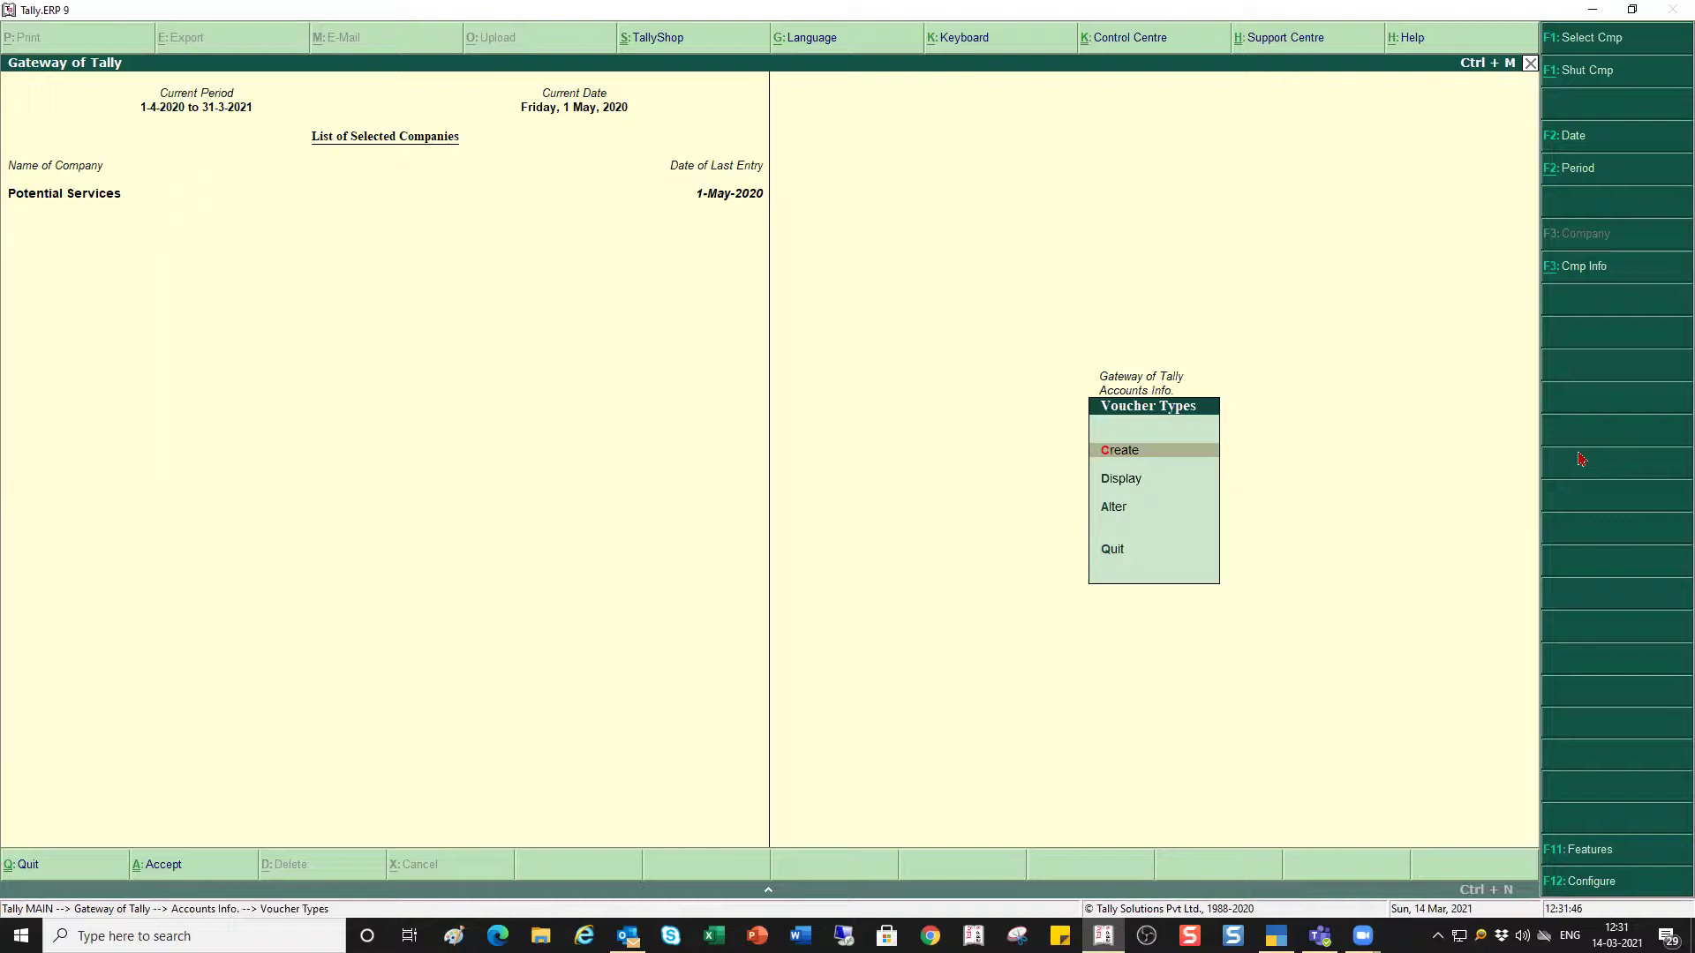
Open the Sales - 1 voucher type for alteration
key("Down")
key("Down")
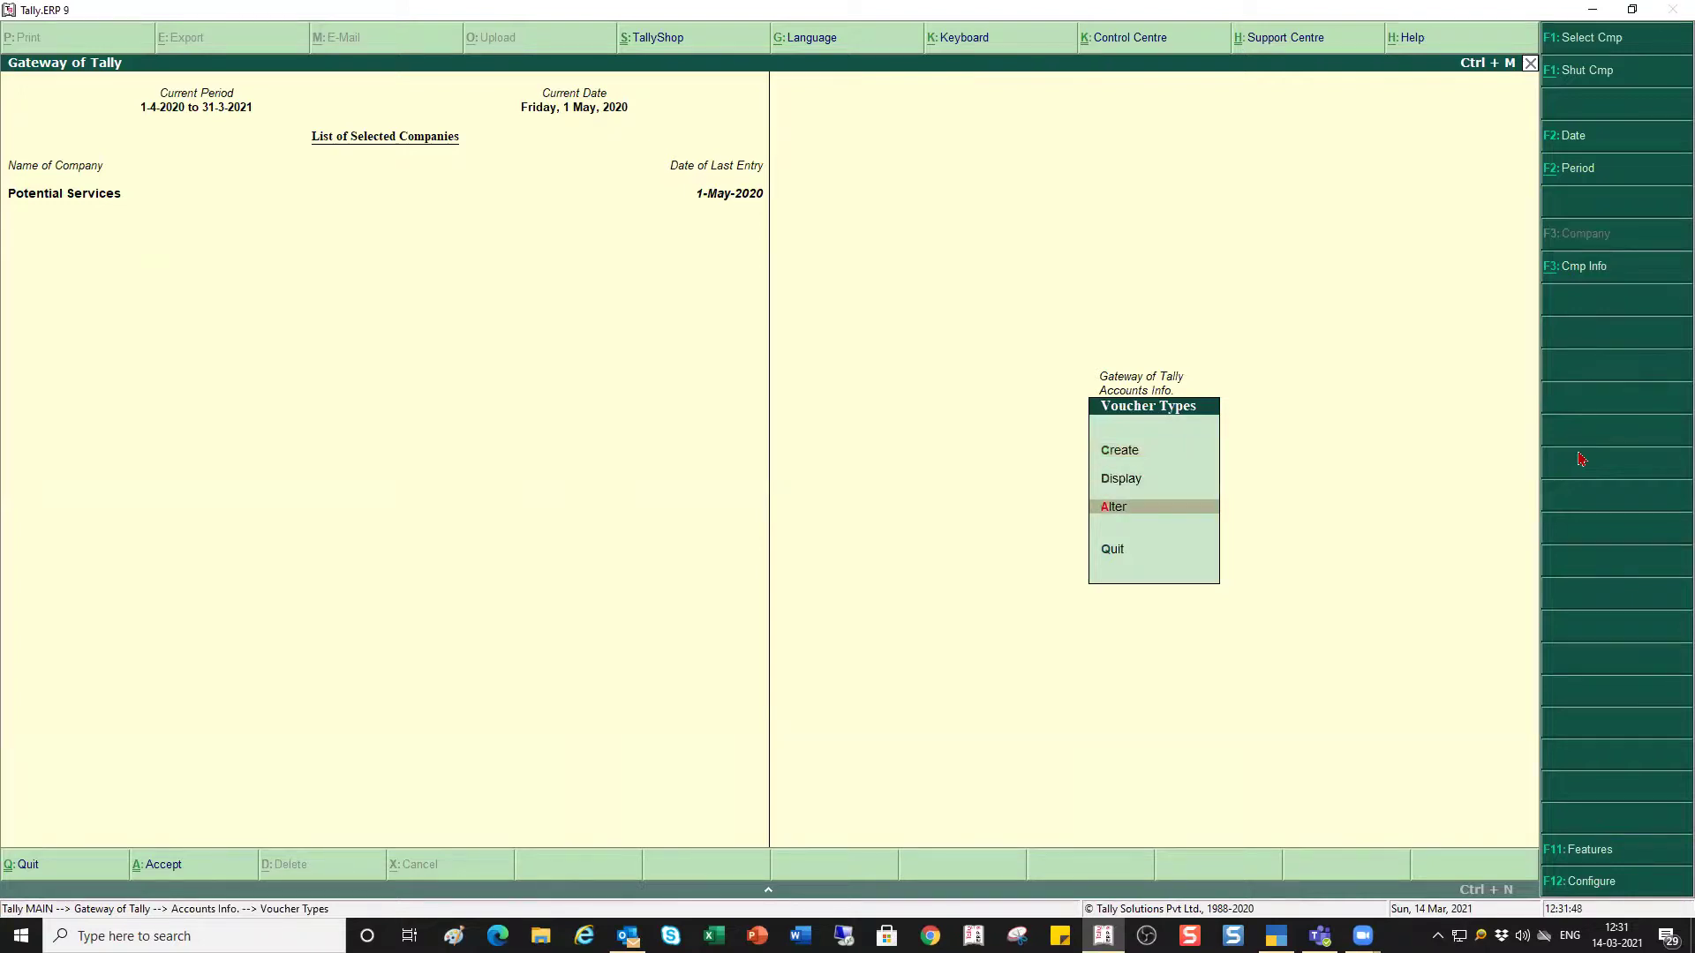
key("Return")
key("Down")
key("Down")
key("Down")
key("Down")
key("Down")
key("Down")
key("Down")
key("Down")
key("Down")
key("Down")
key("Down")
key("Down")
key("Down")
key("Down")
key("Down")
key("Down")
key("Down")
key("Down")
key("Down")
key("Down")
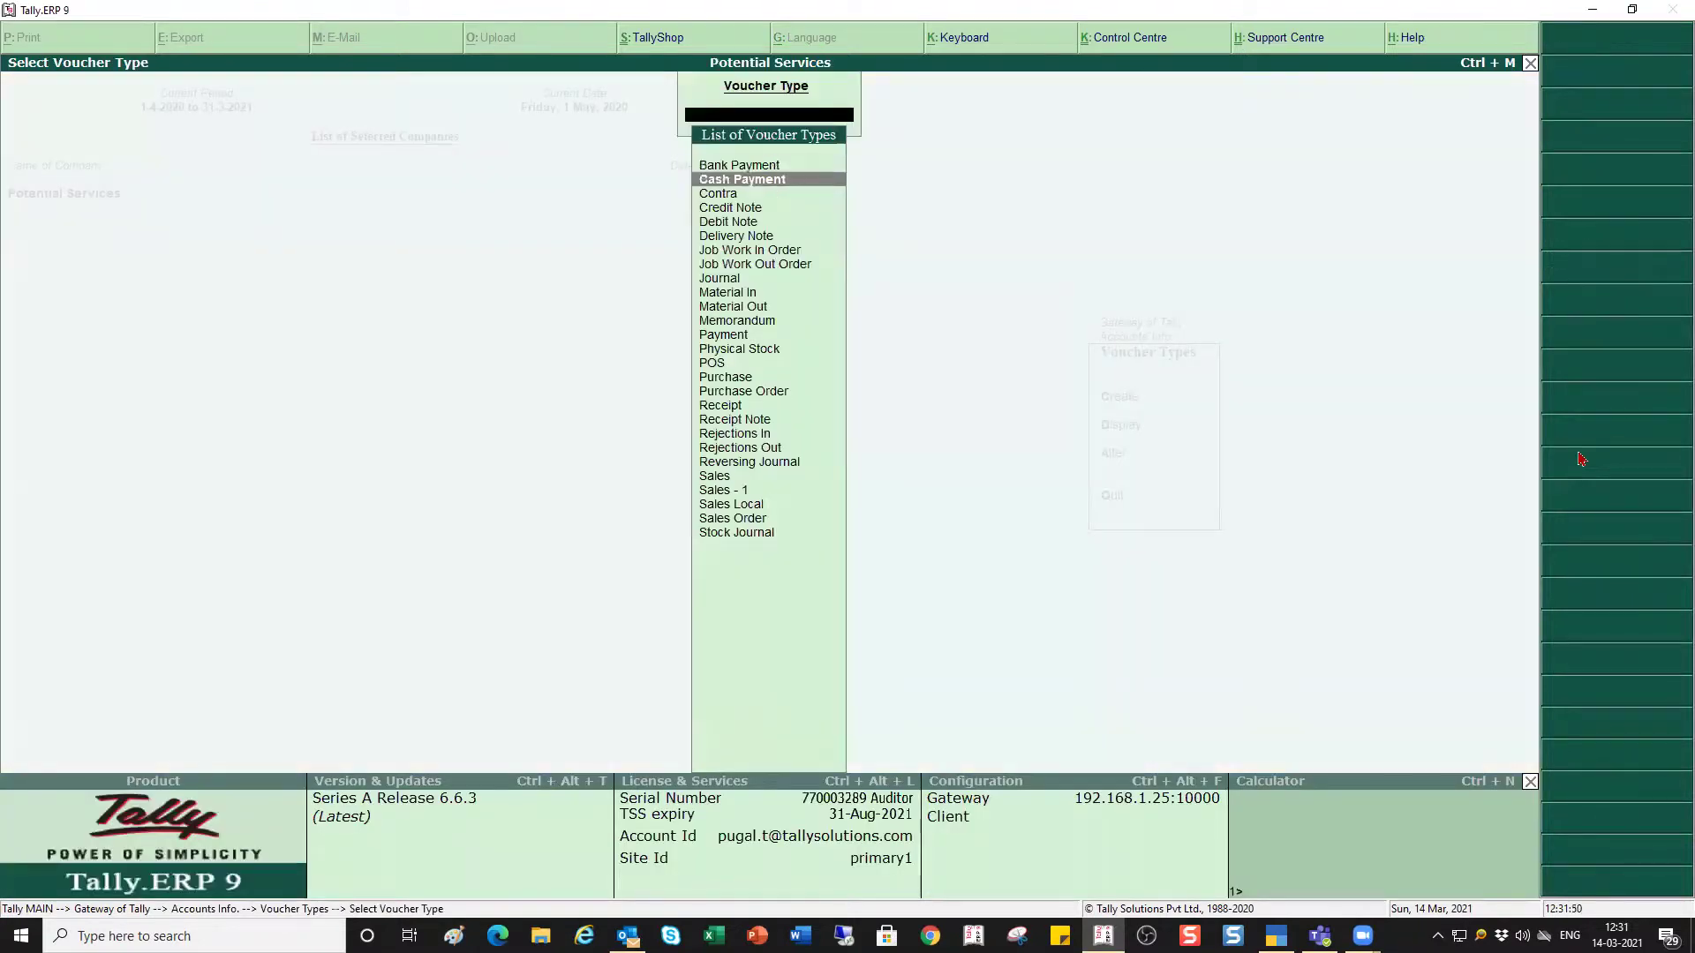
key("Down")
key("Down")
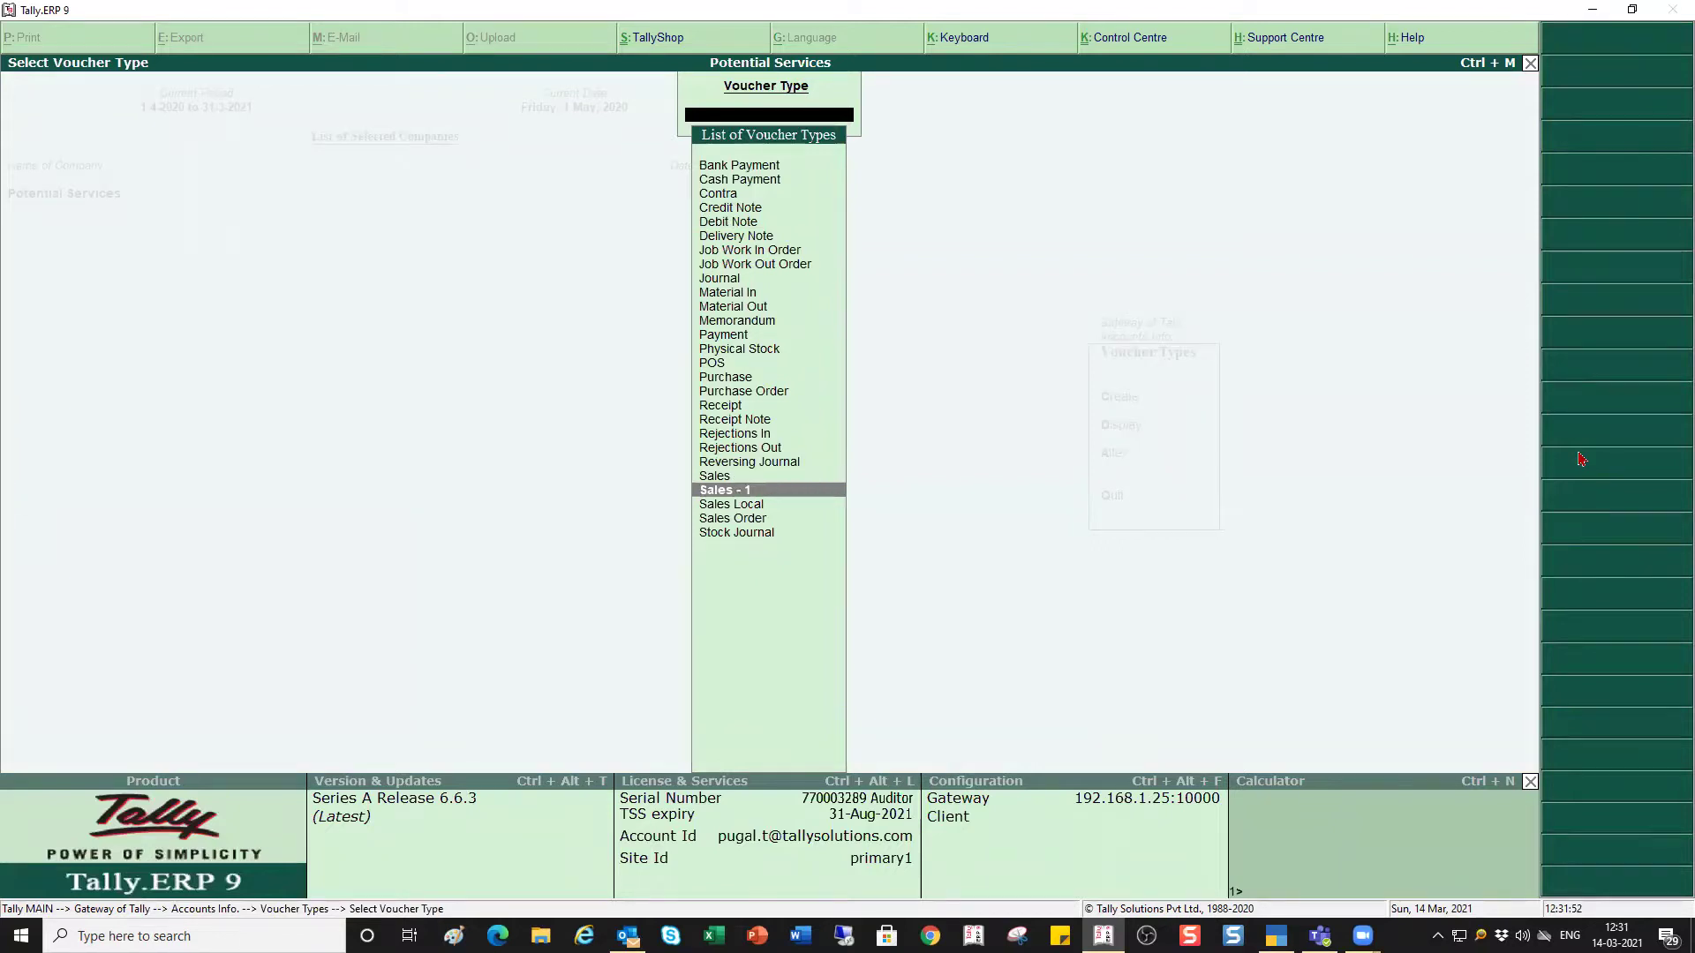
key("Return")
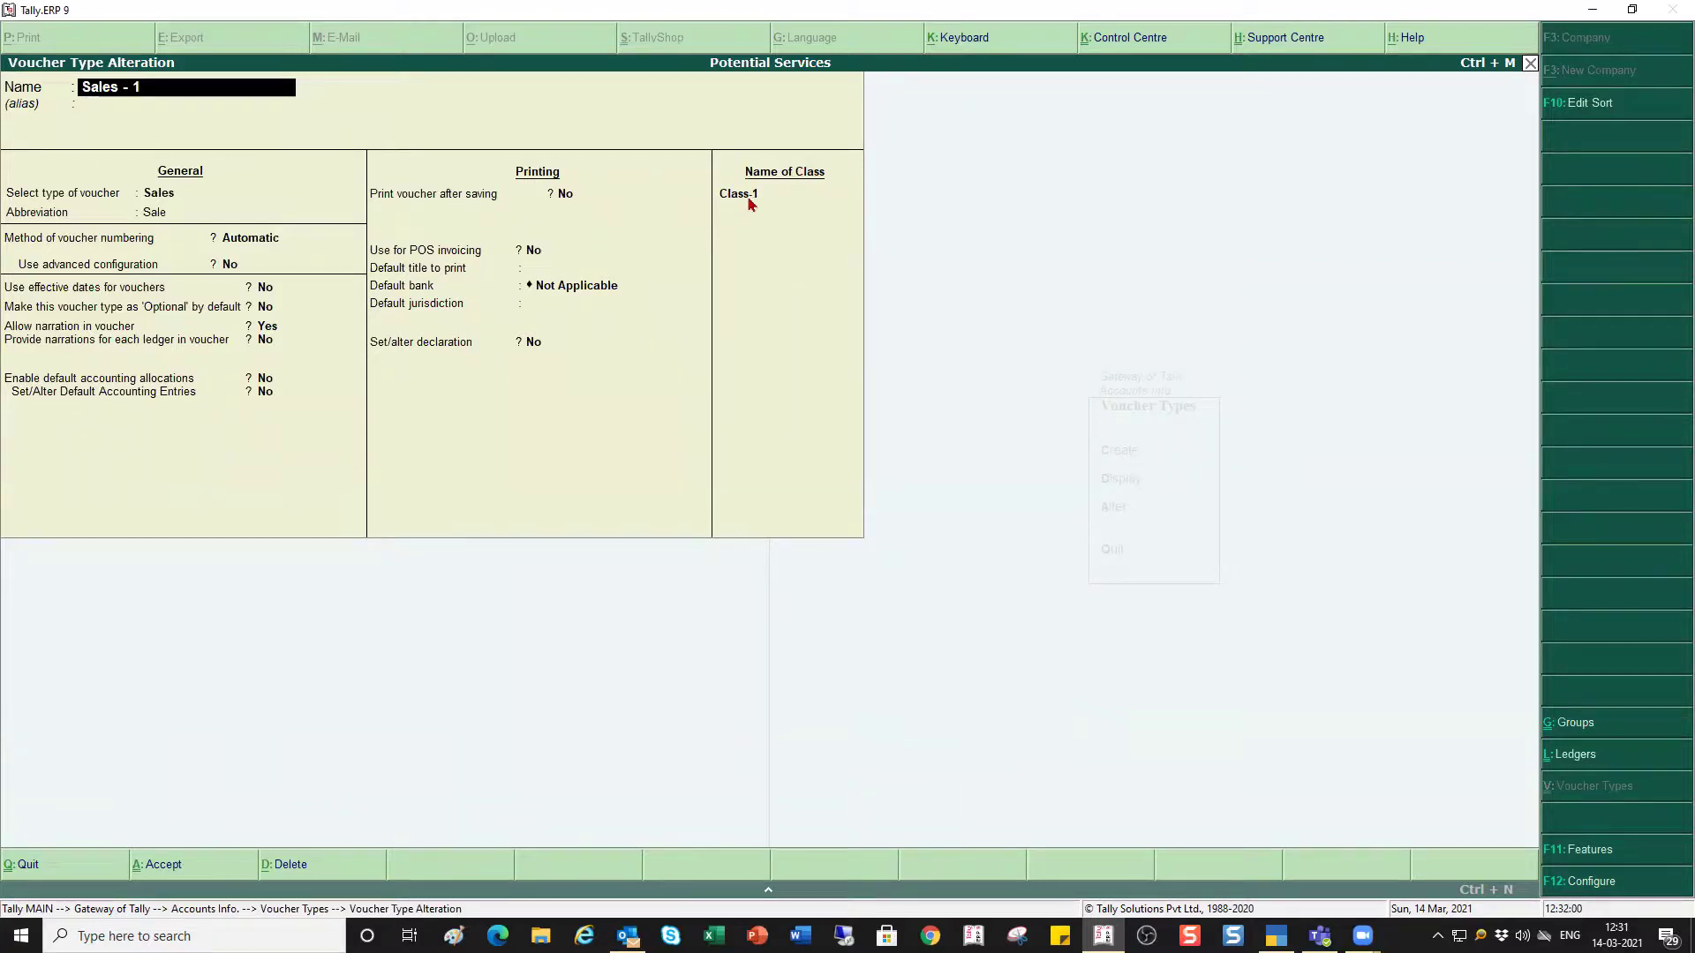
Open the Class-1 definition and review its excluded and included groups and default accounting allocation, up to the additional accounting entries
left_click(747, 198)
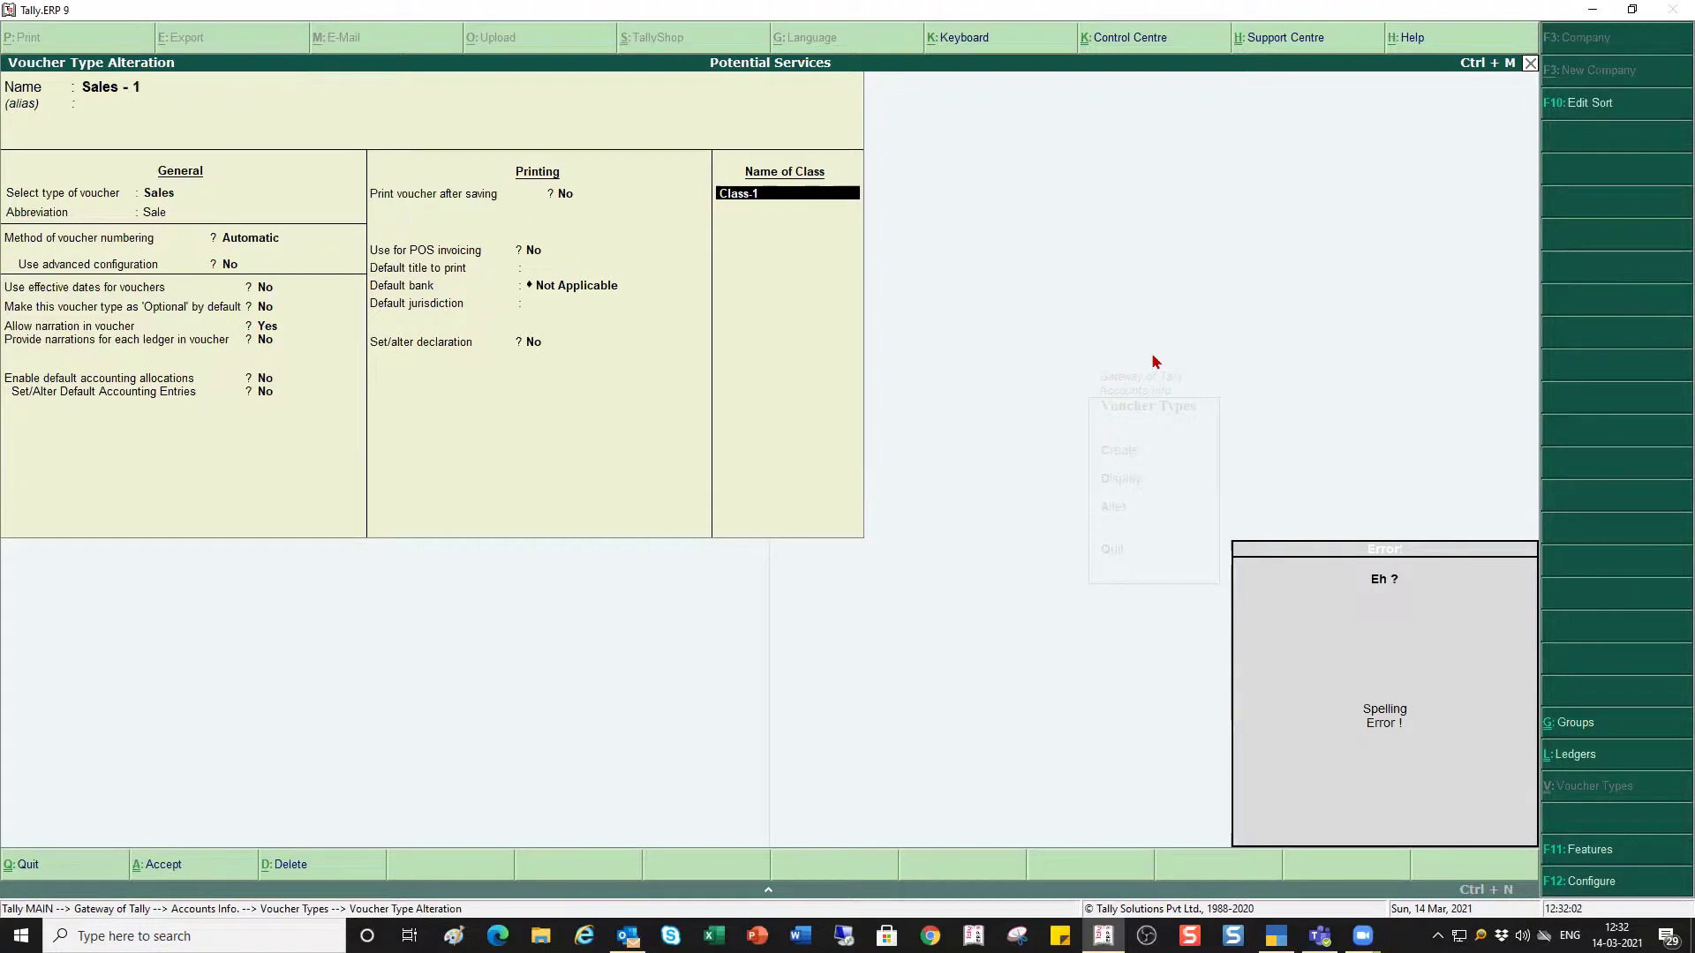
key("Return")
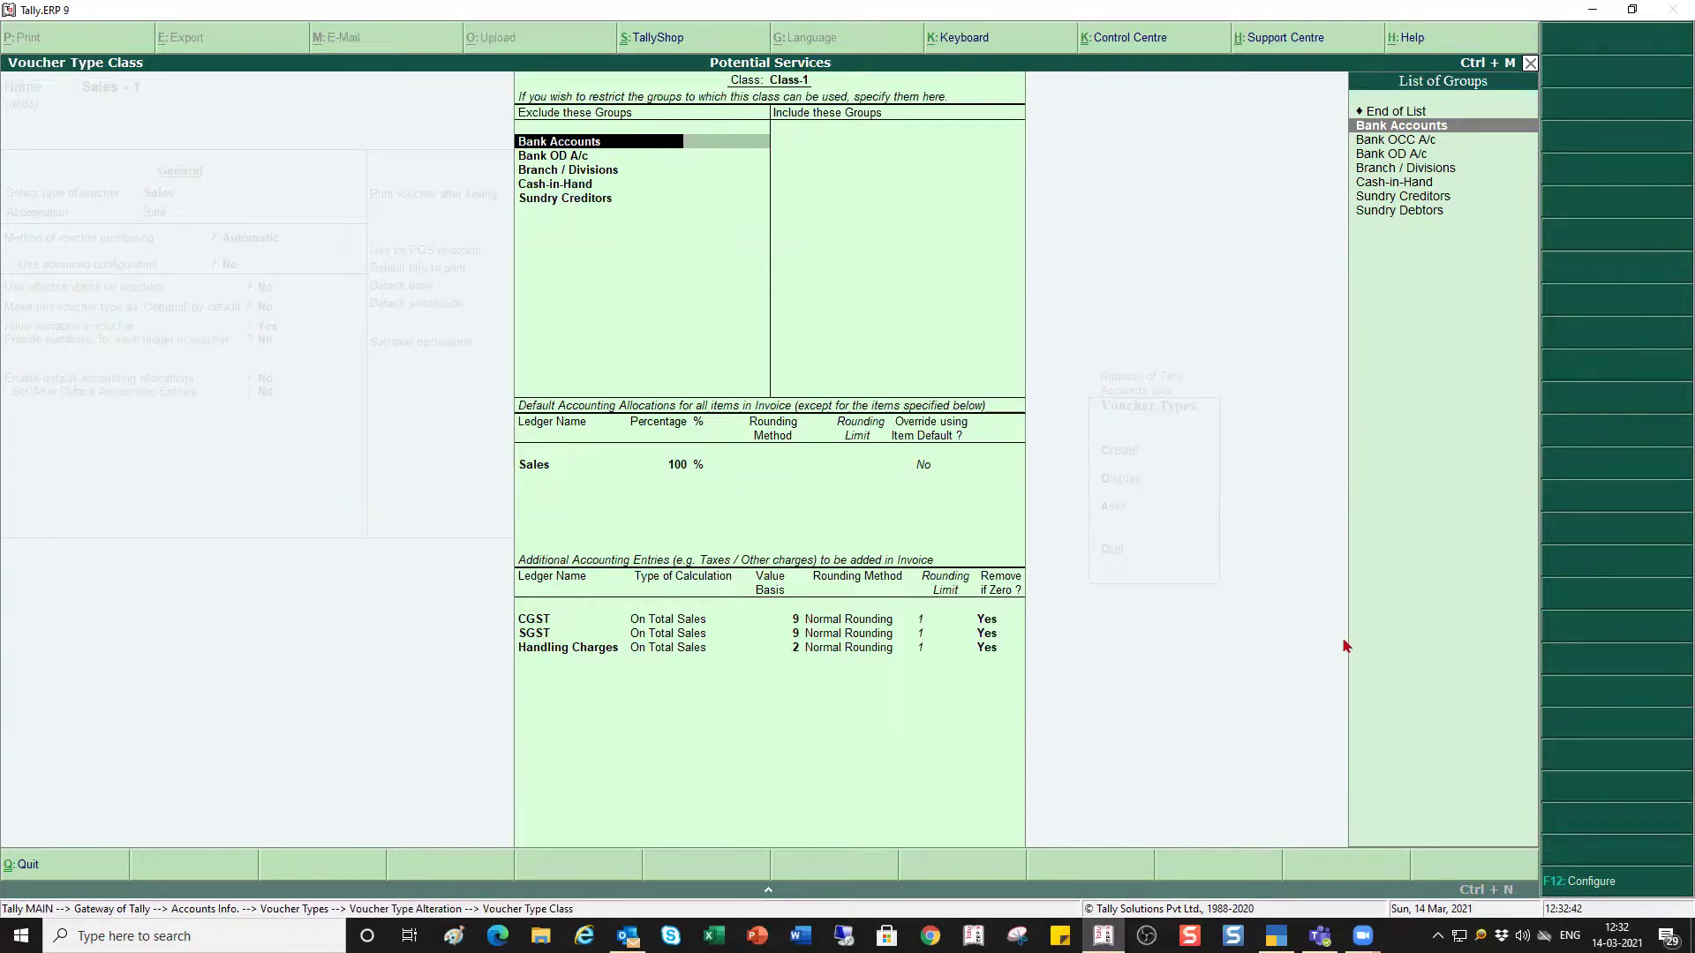
key("Return")
key("Return")
key("Return")
key("Return")
key("Return")
key("Return")
key("Return")
key("Return")
key("Return")
key("Return")
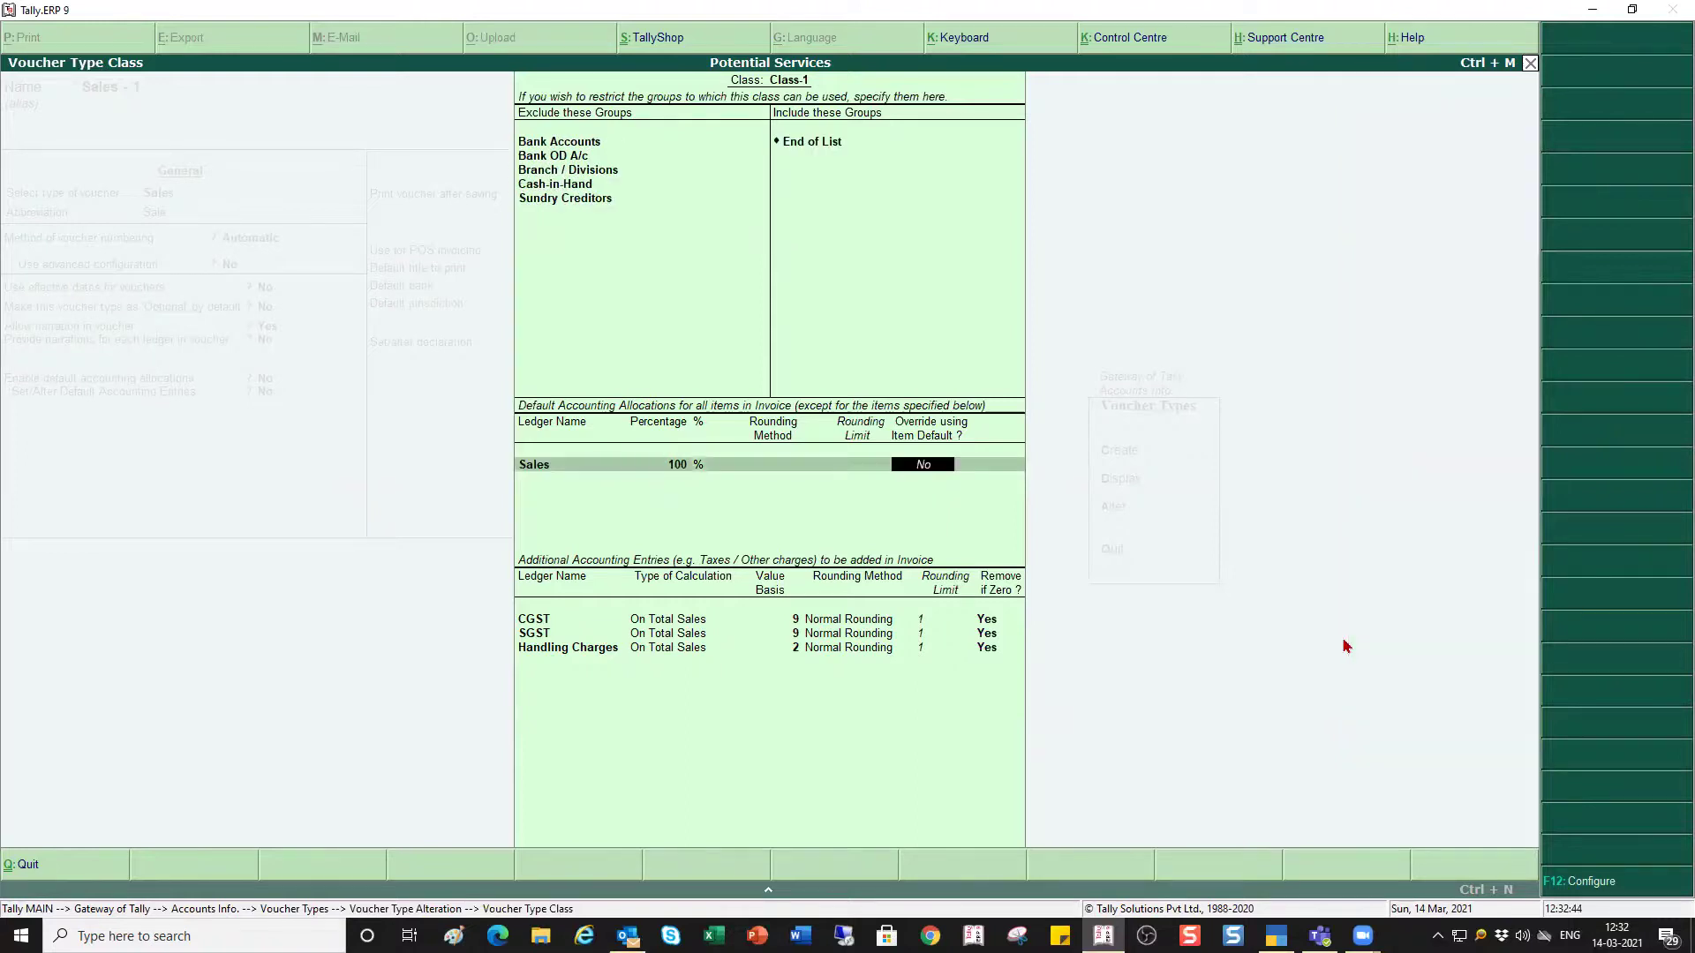
key("Return")
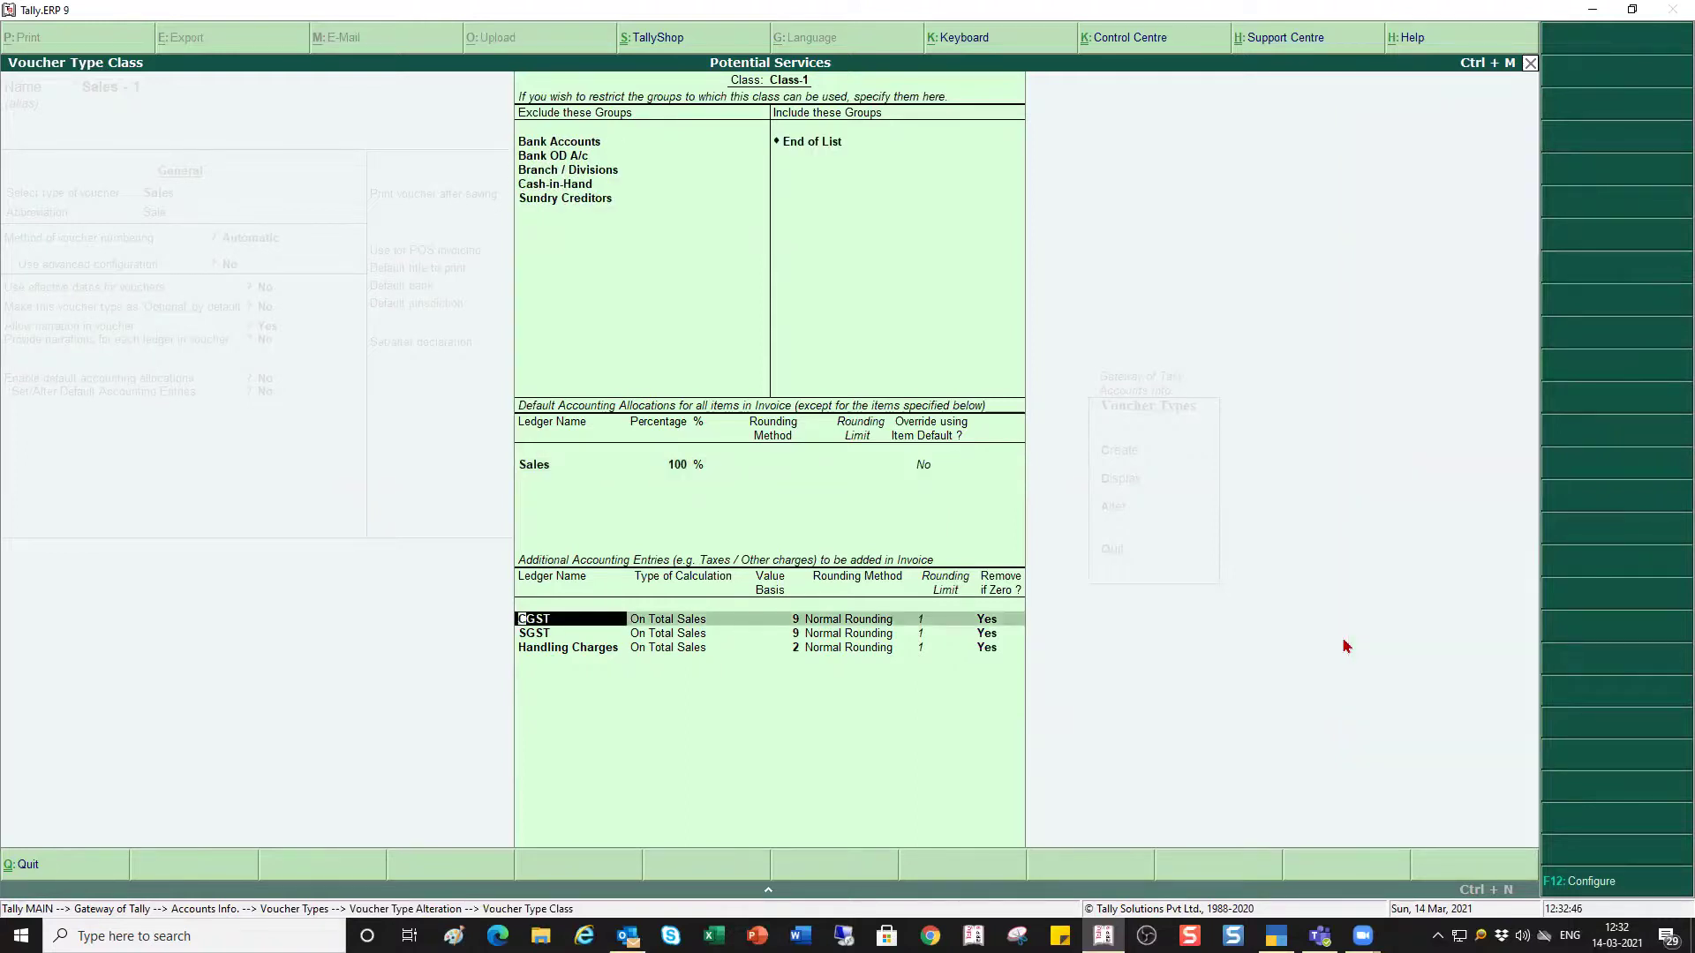
Check the CGST ledger's details and review the CGST, SGST and Handling Charges entries of Class-1 through to the end
key("ctrl+Return")
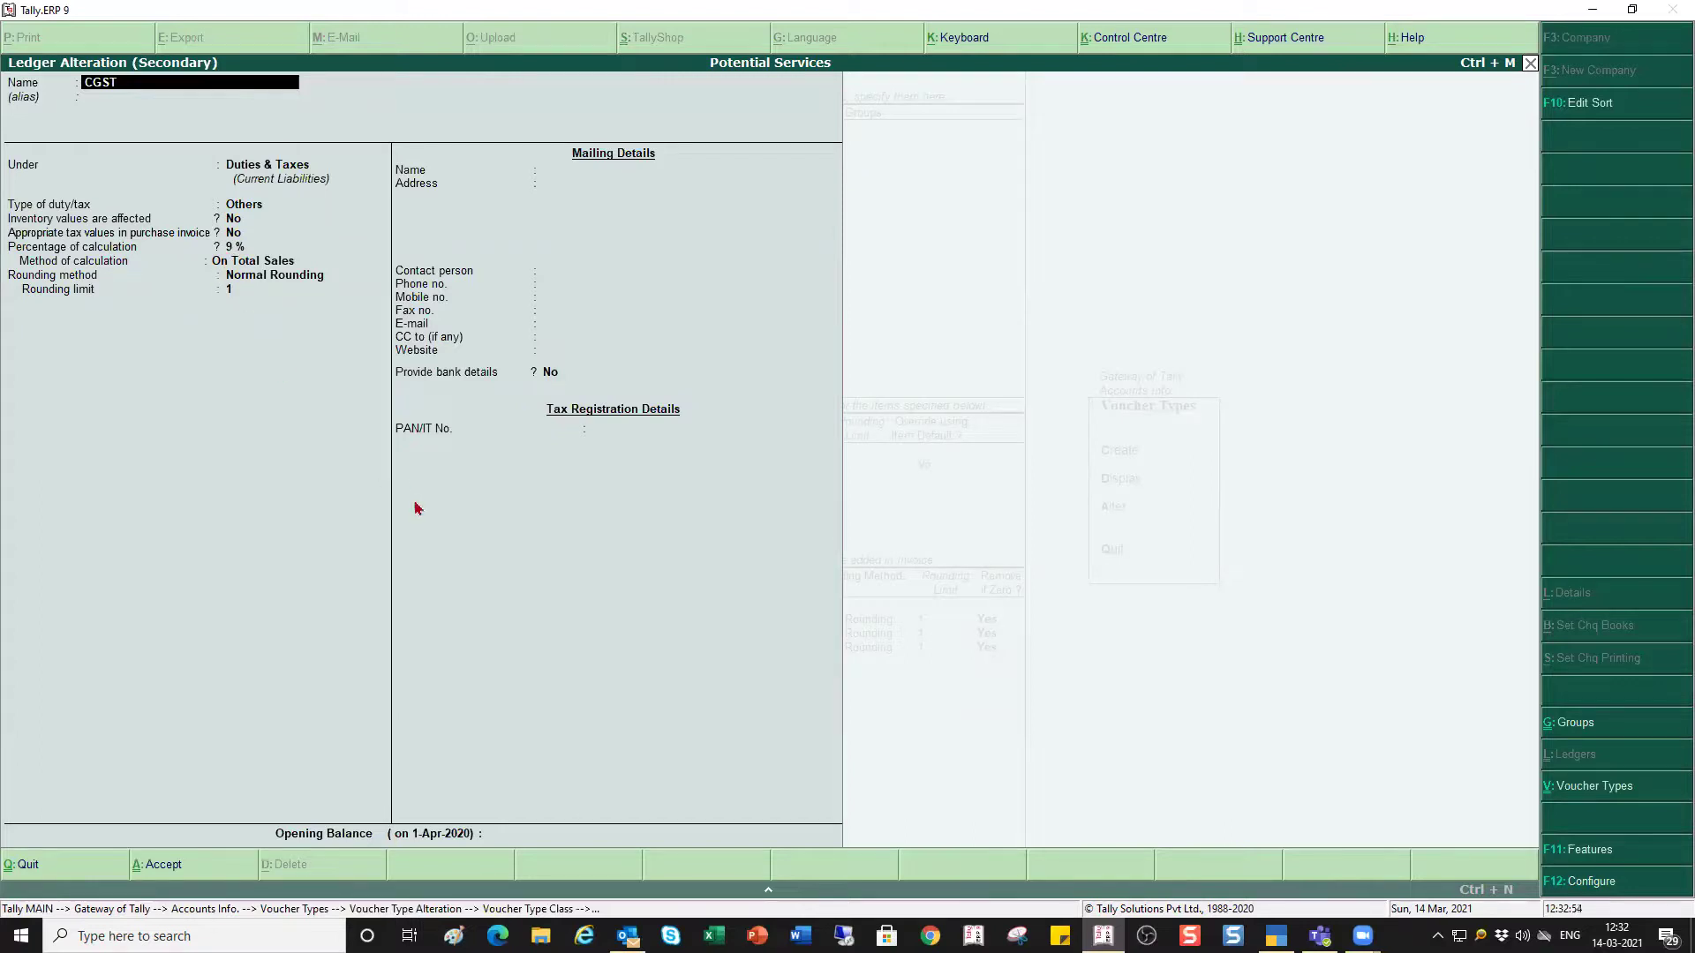
key("Escape")
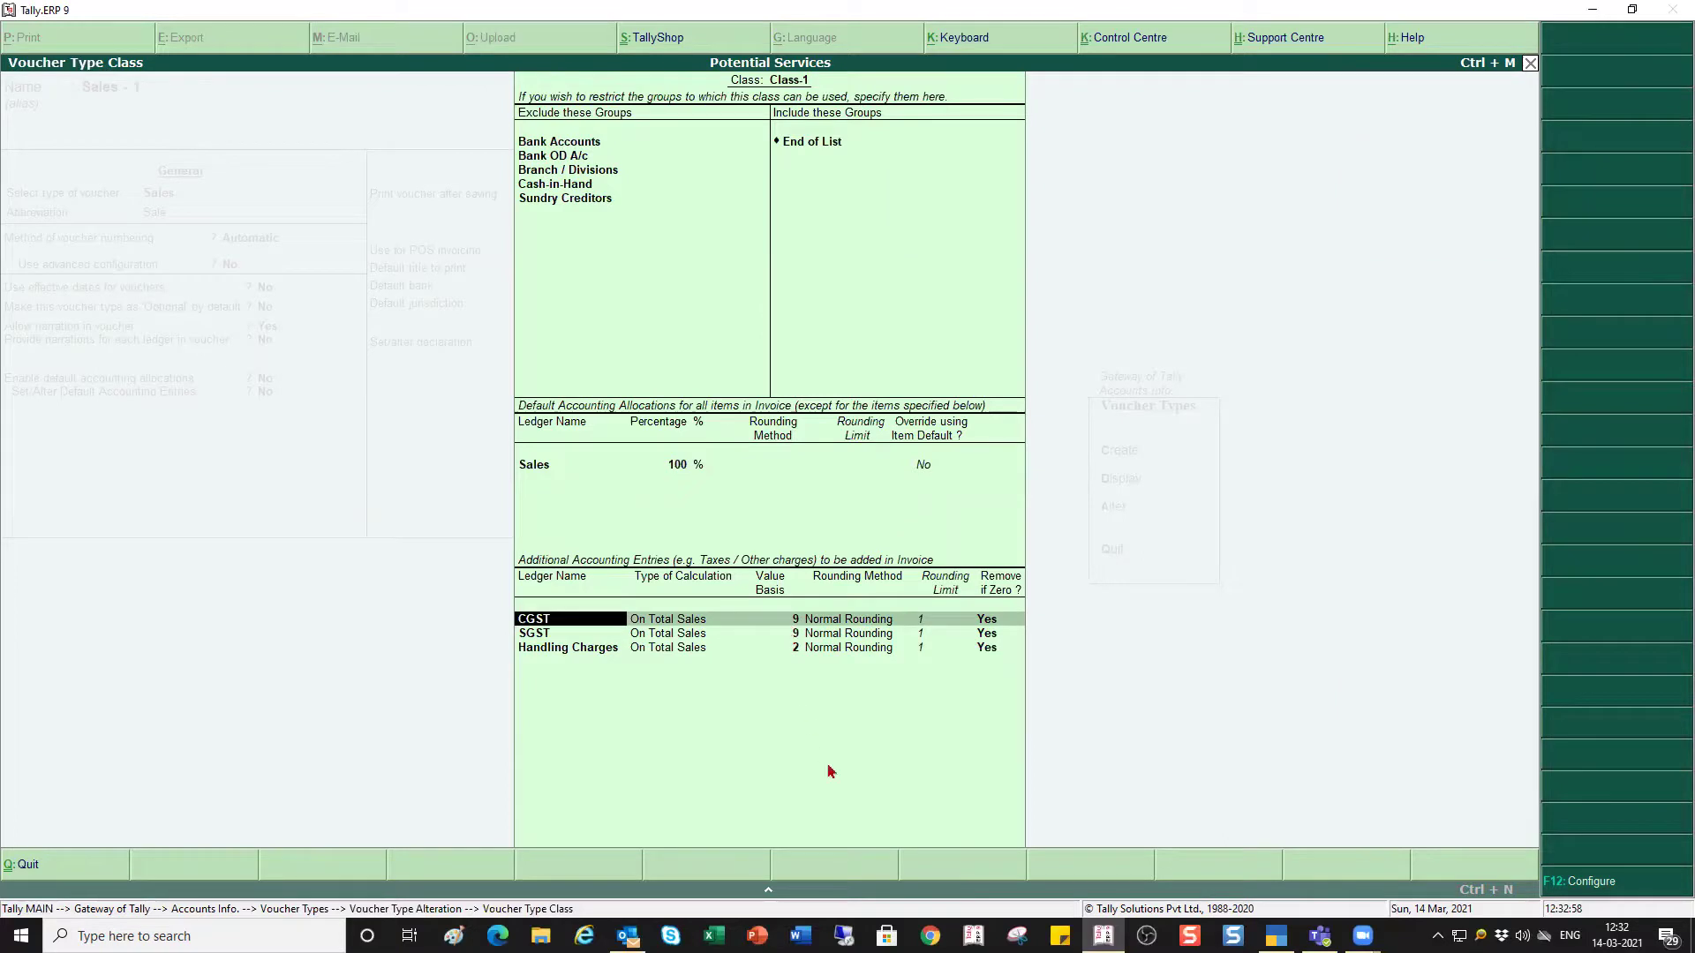
key("Return")
key("Return")
key("Return")
key("Return")
key("Return")
key("Return")
key("Return")
key("Return")
key("Return")
key("Return")
key("Return")
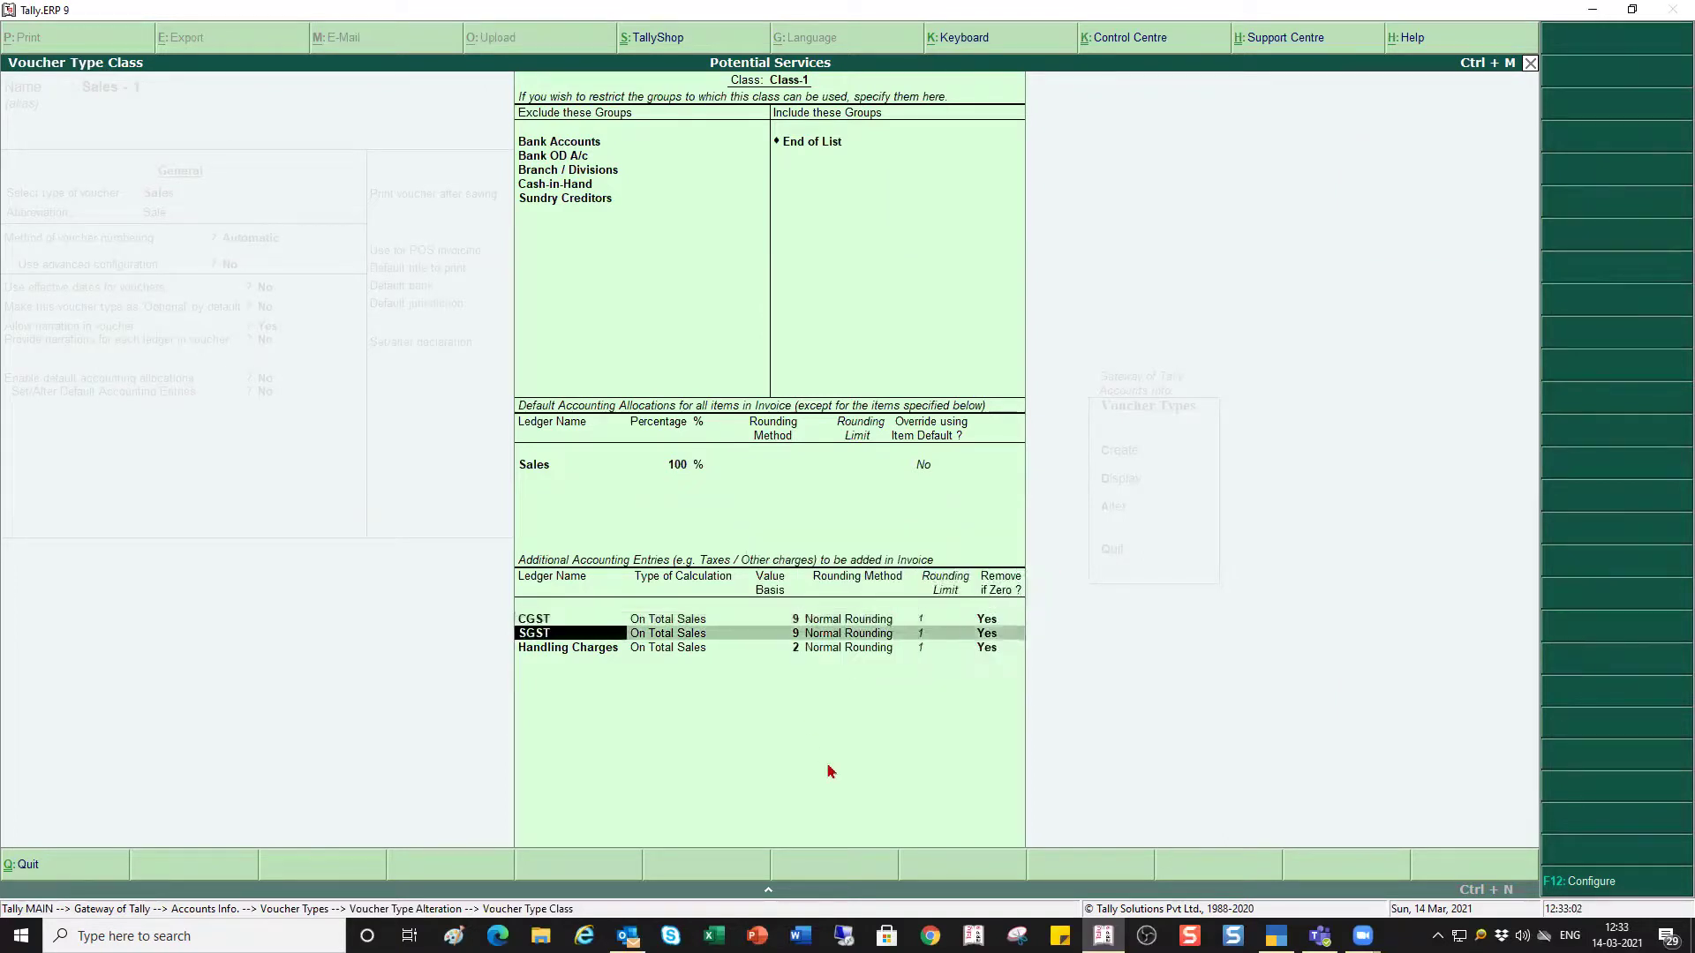
key("Return")
key("Return")
key("Return")
key("Return")
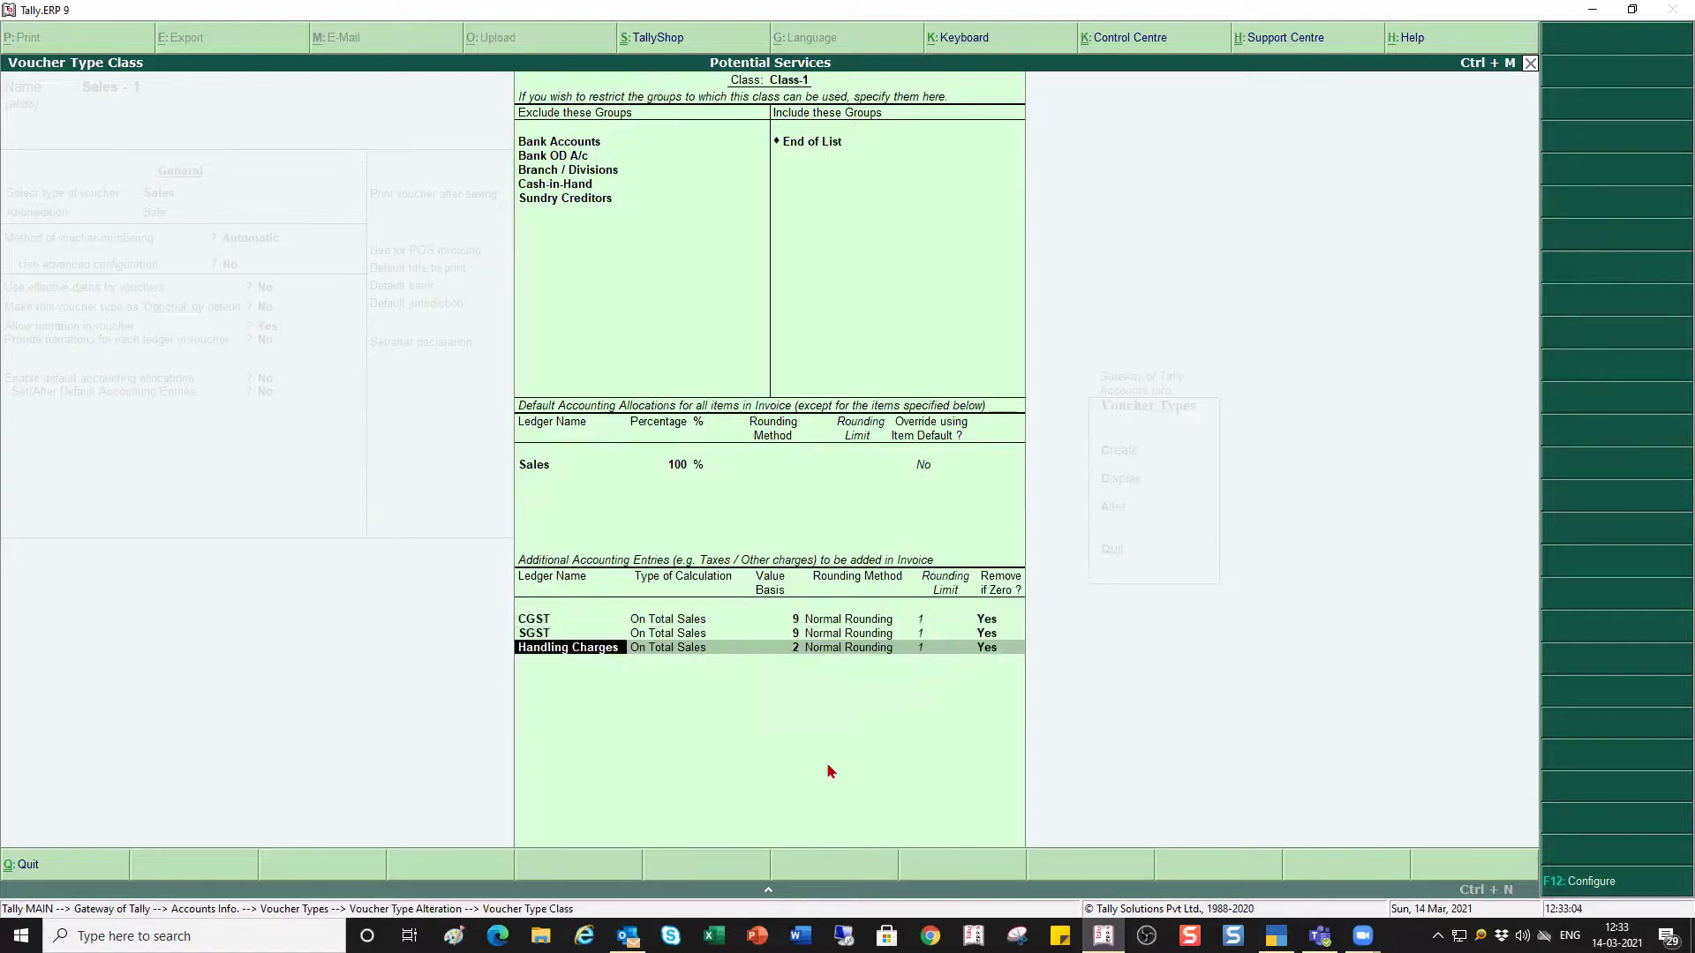
key("Return")
key("Return")
key("Return")
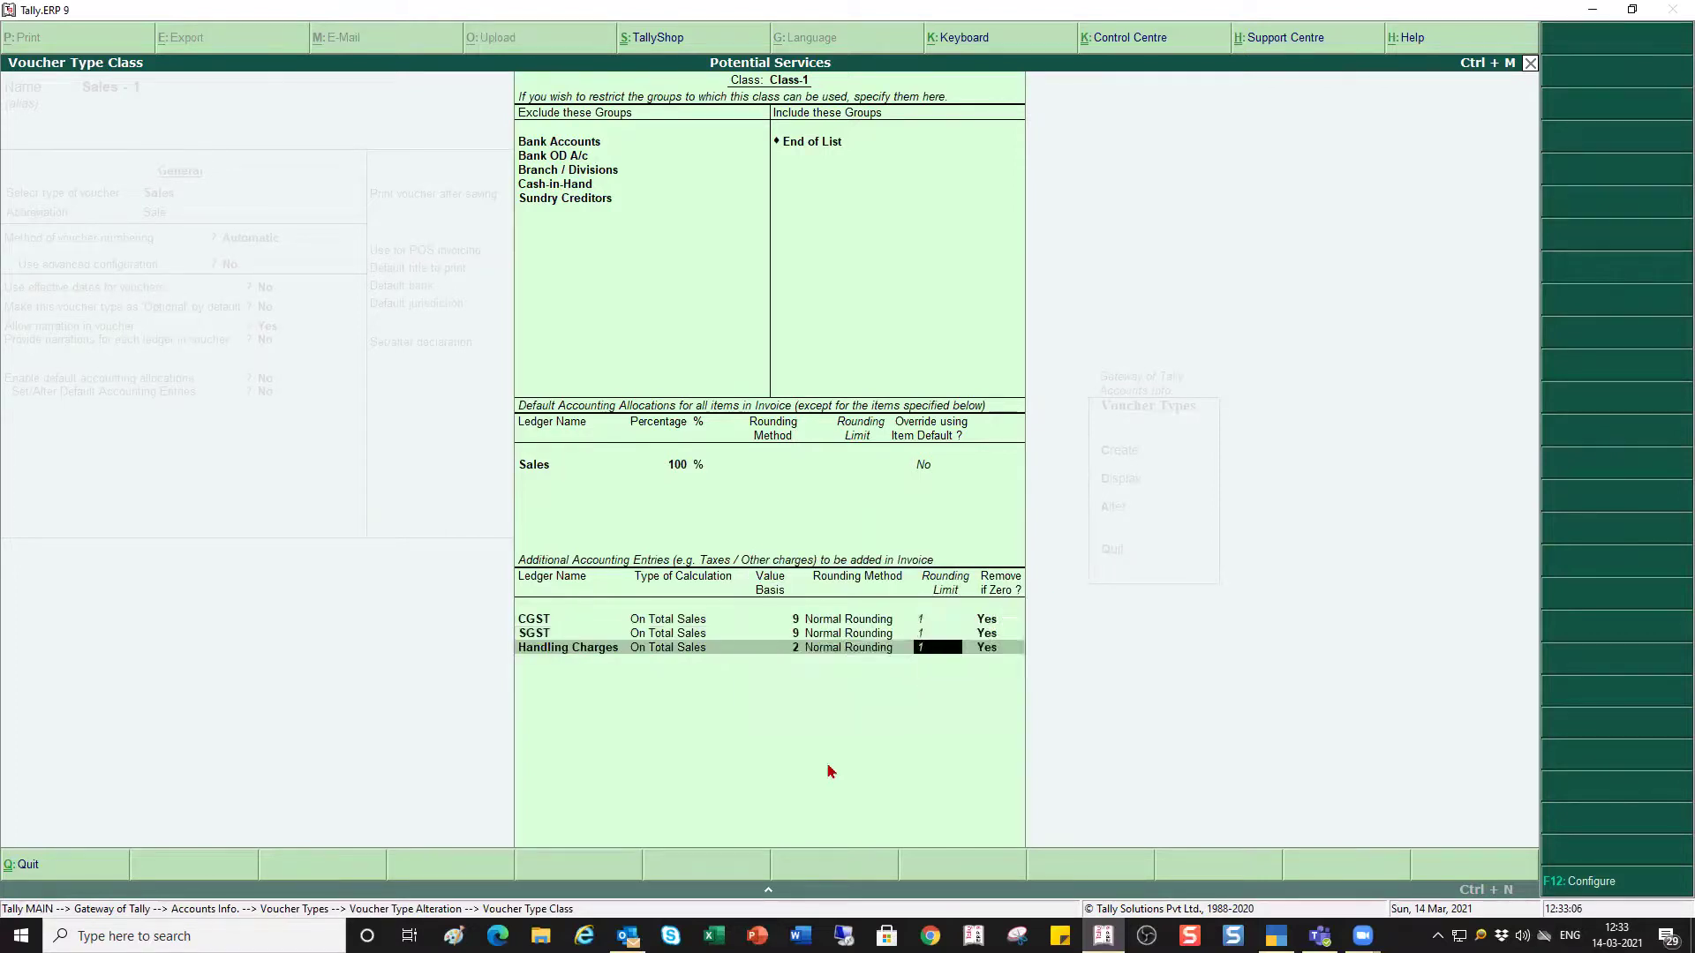
key("Return")
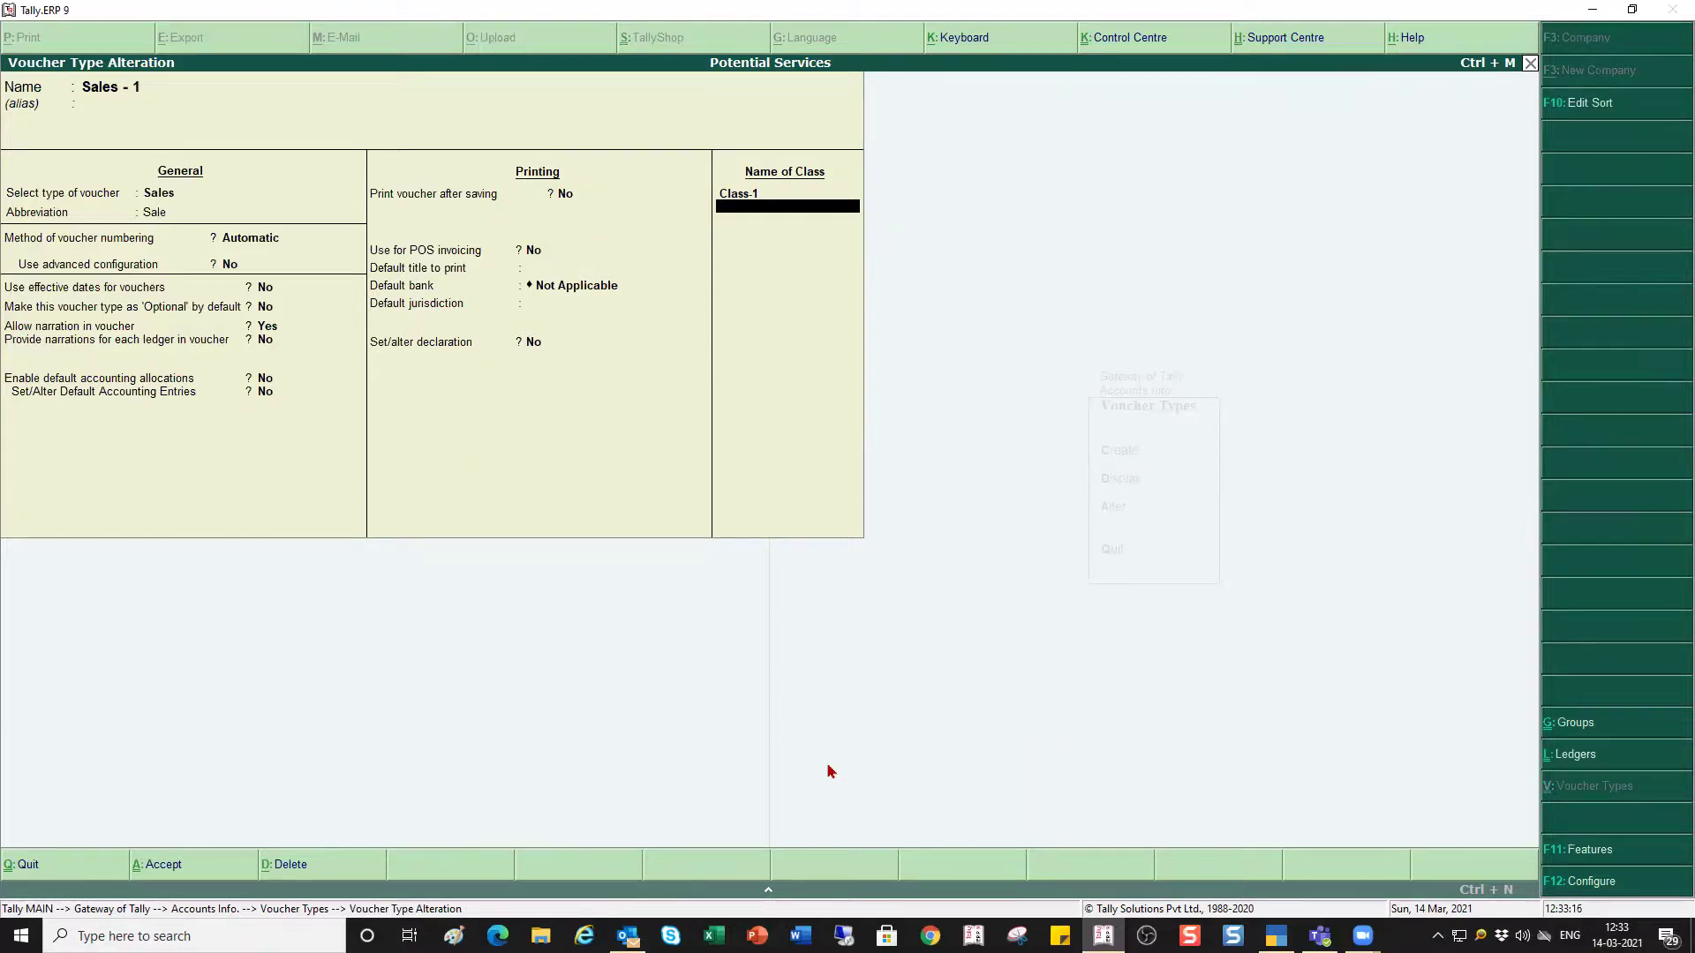
Save the Sales - 1 voucher type, return to the Gateway of Tally and open accounting voucher entry
key("ctrl+a")
key("Escape")
key("Escape")
key("Escape")
key("v")
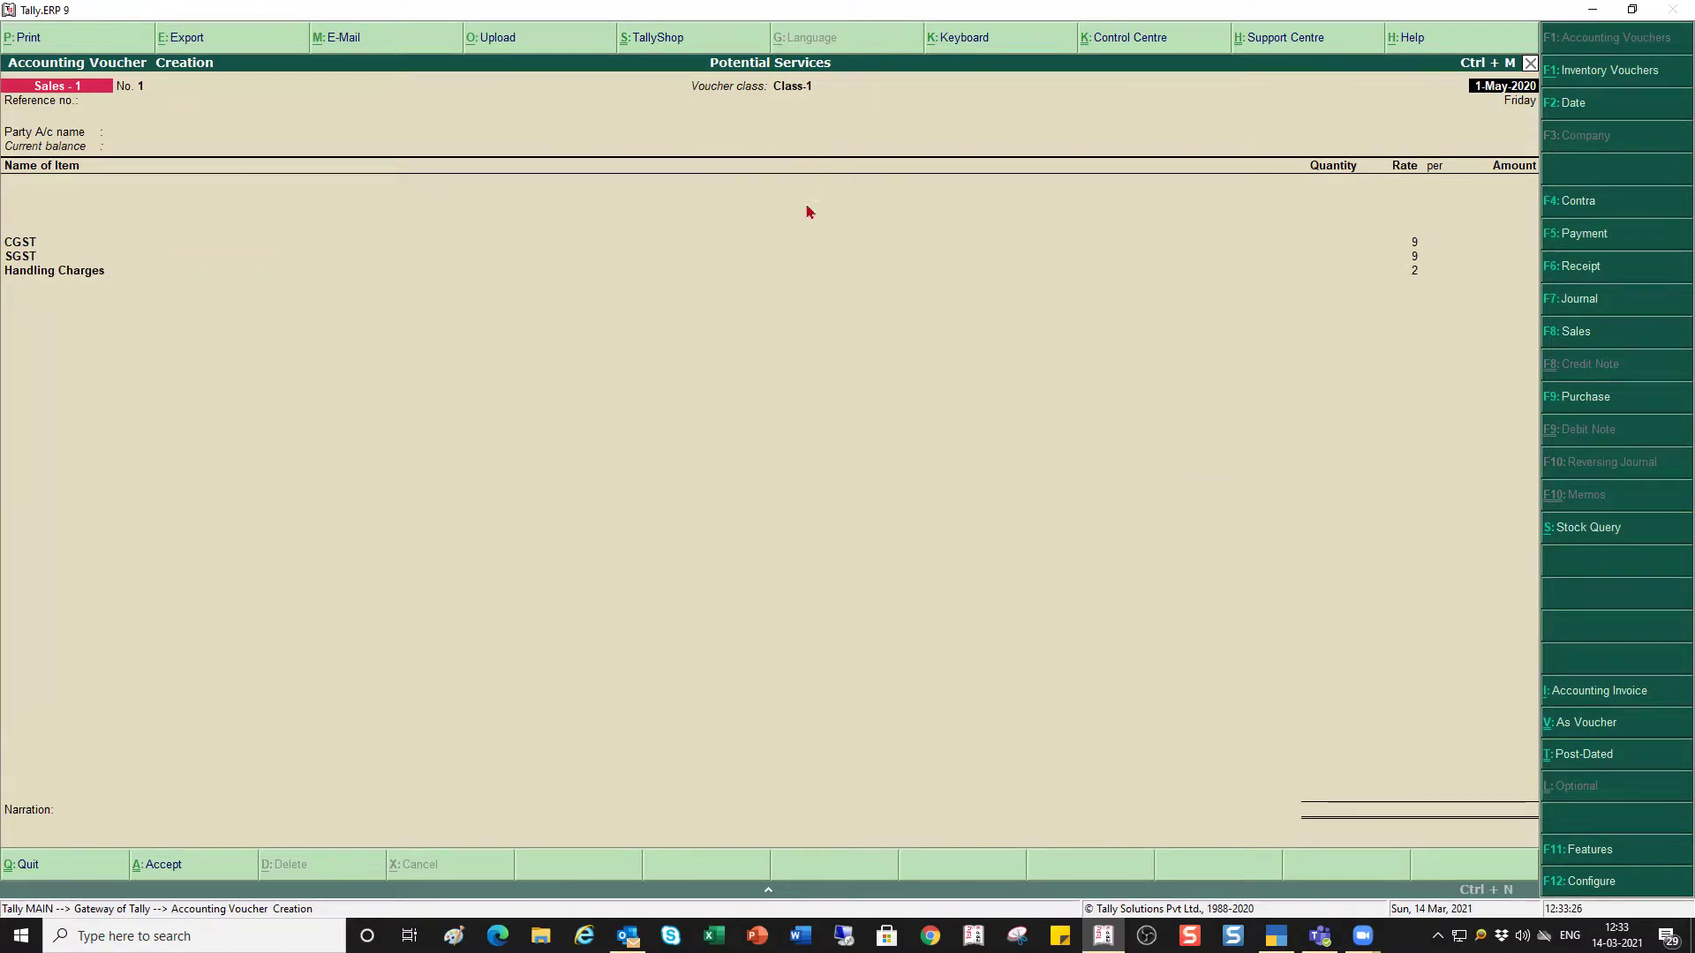
Start a Cash Payment voucher and debit the Conveyance ledger with 100
key("F5")
key("Up")
key("Return")
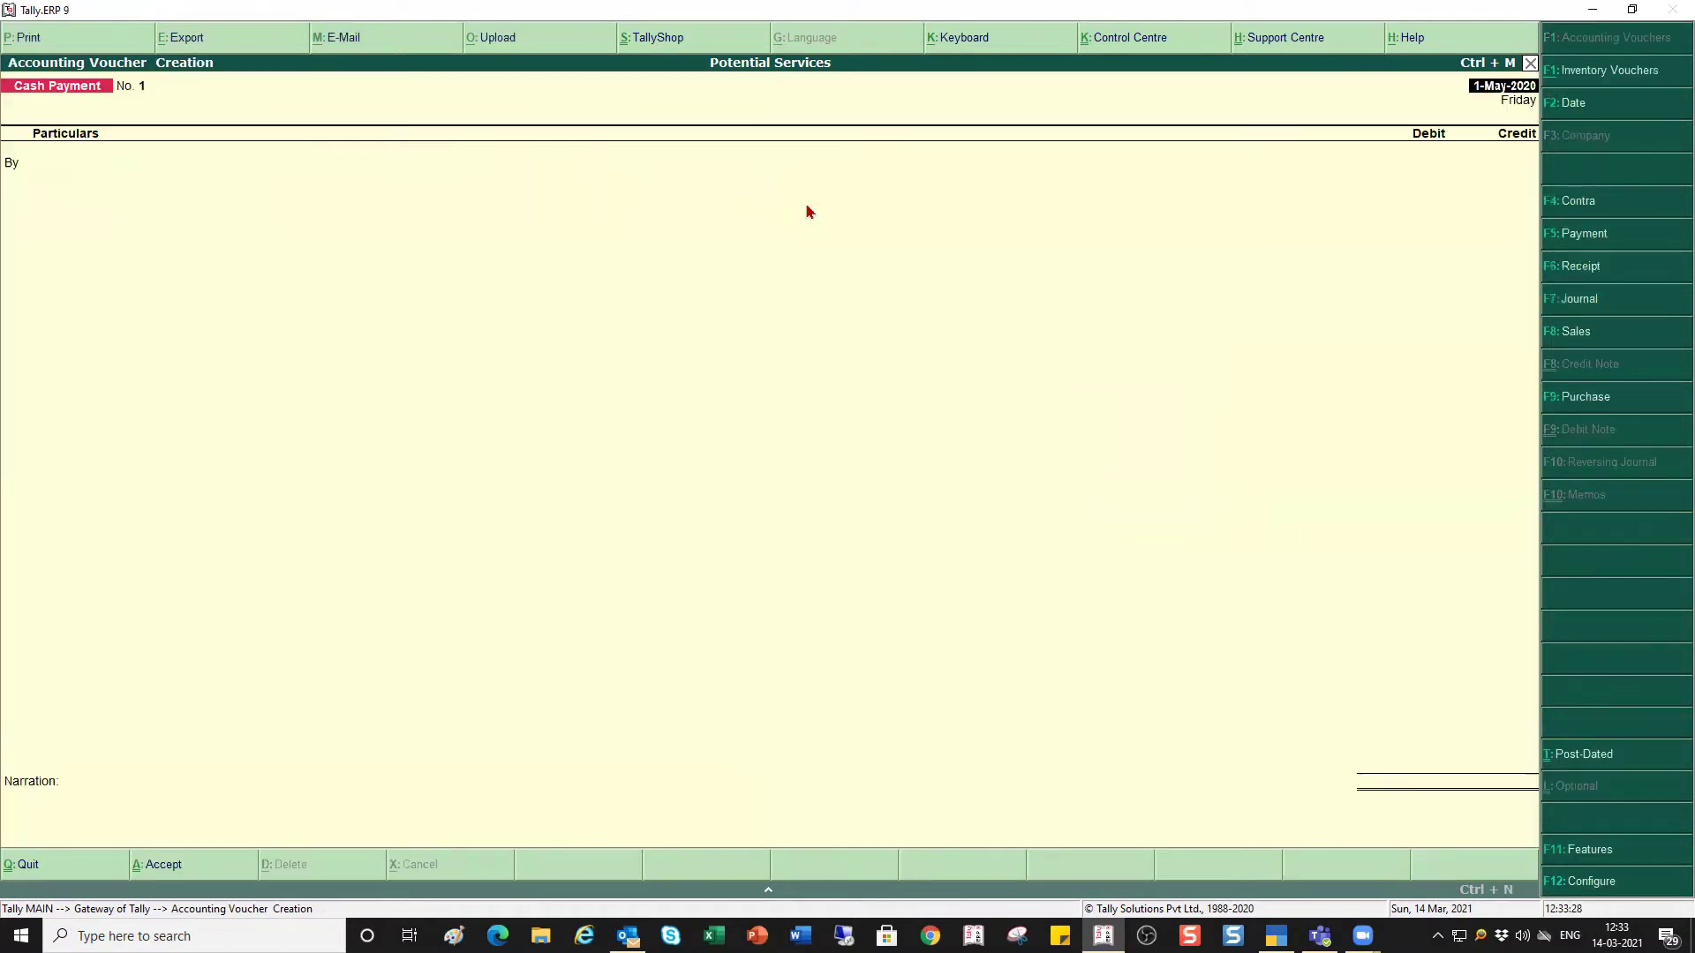
key("Return")
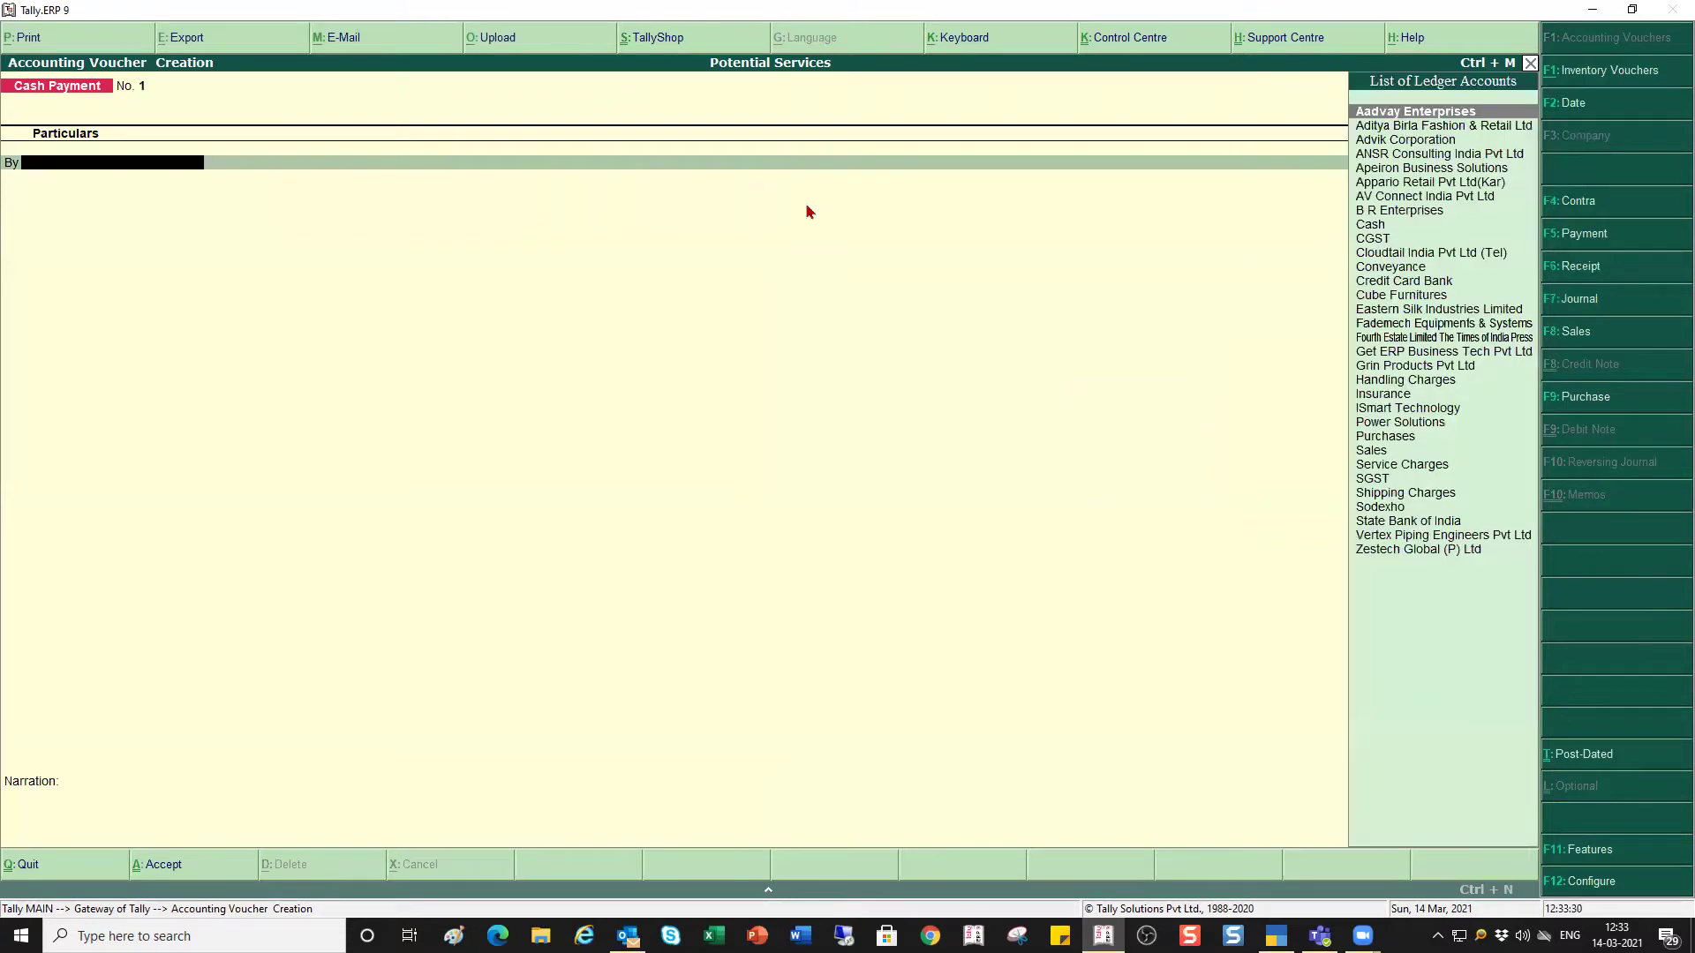
type("C")
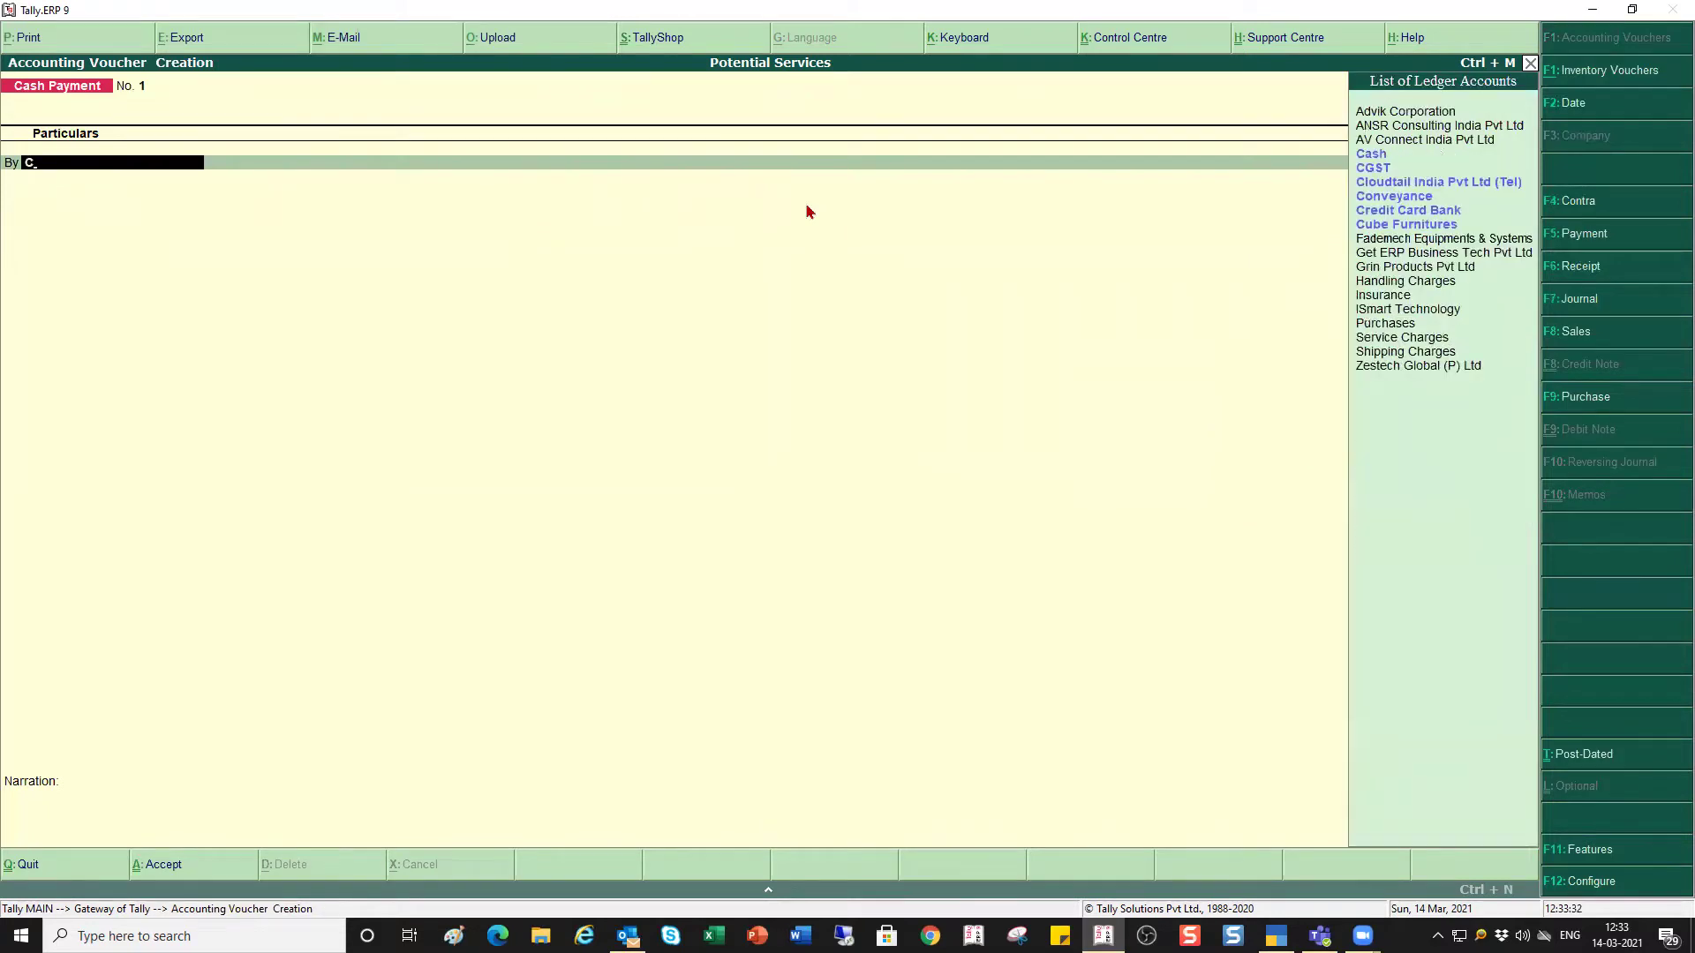
key("Down")
key("Down")
key("Down")
key("Return")
type("100")
key("Return")
Credit the Cash ledger with the payment amount and save the voucher without a narration
type("Cas")
key("Return")
key("Return")
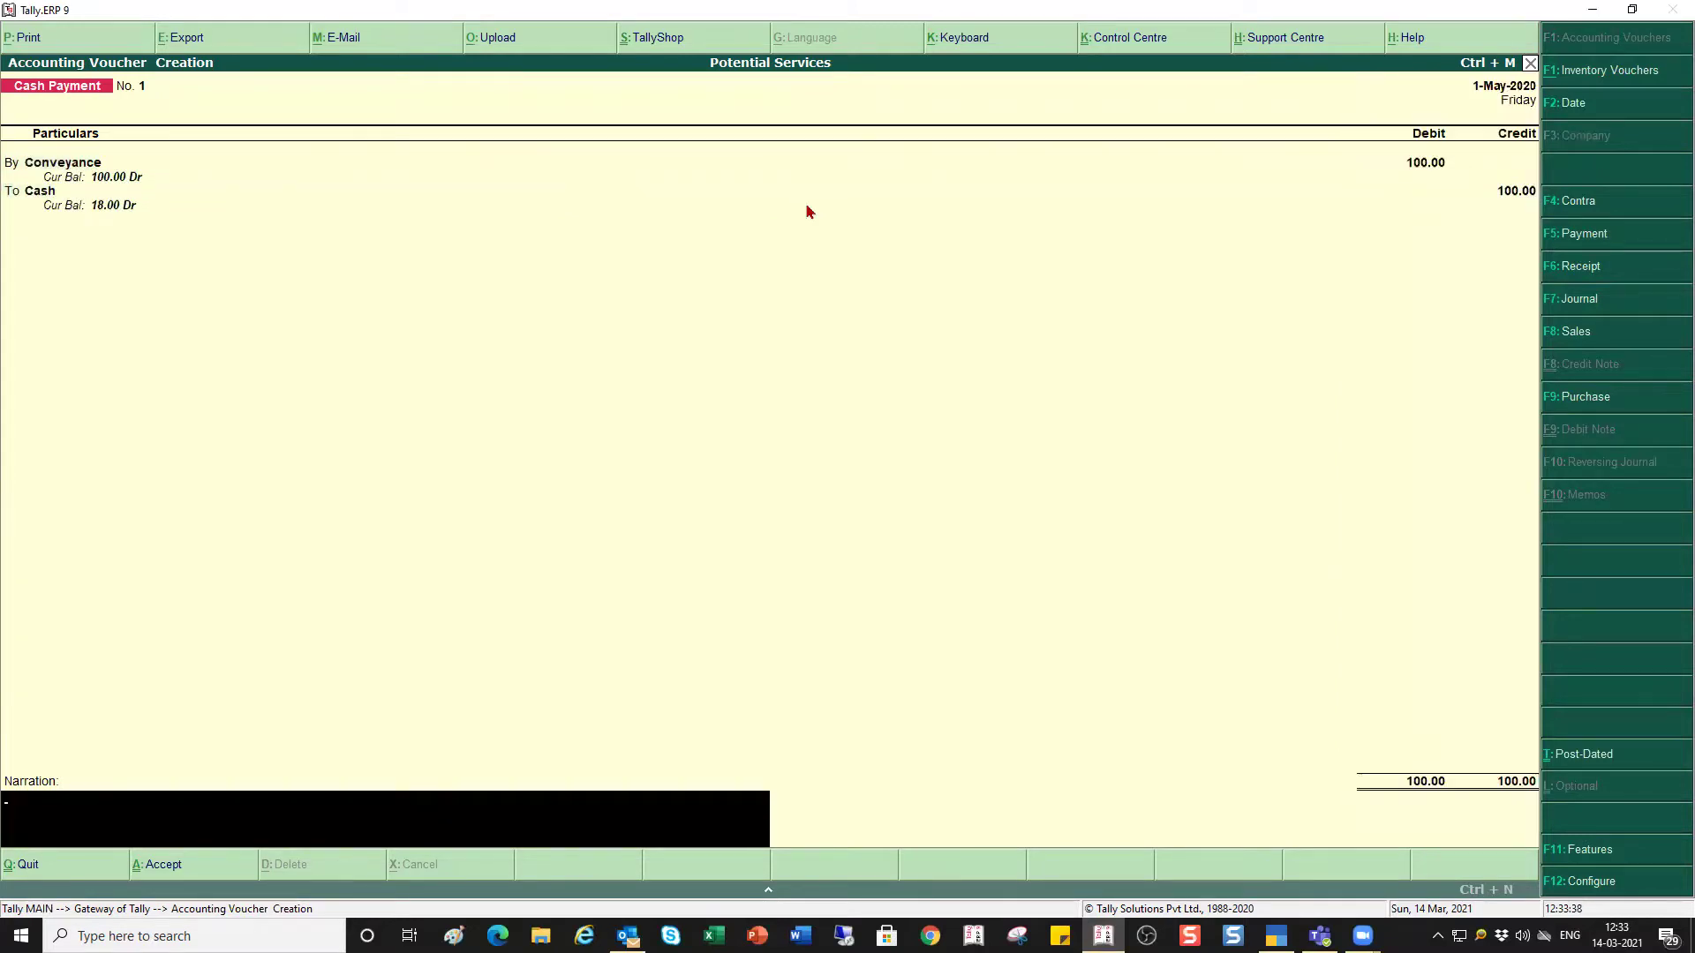
key("Return")
key("Return")
Leave and reopen voucher entry, and start a Sales - 1 voucher with voucher class Class-1
key("Escape")
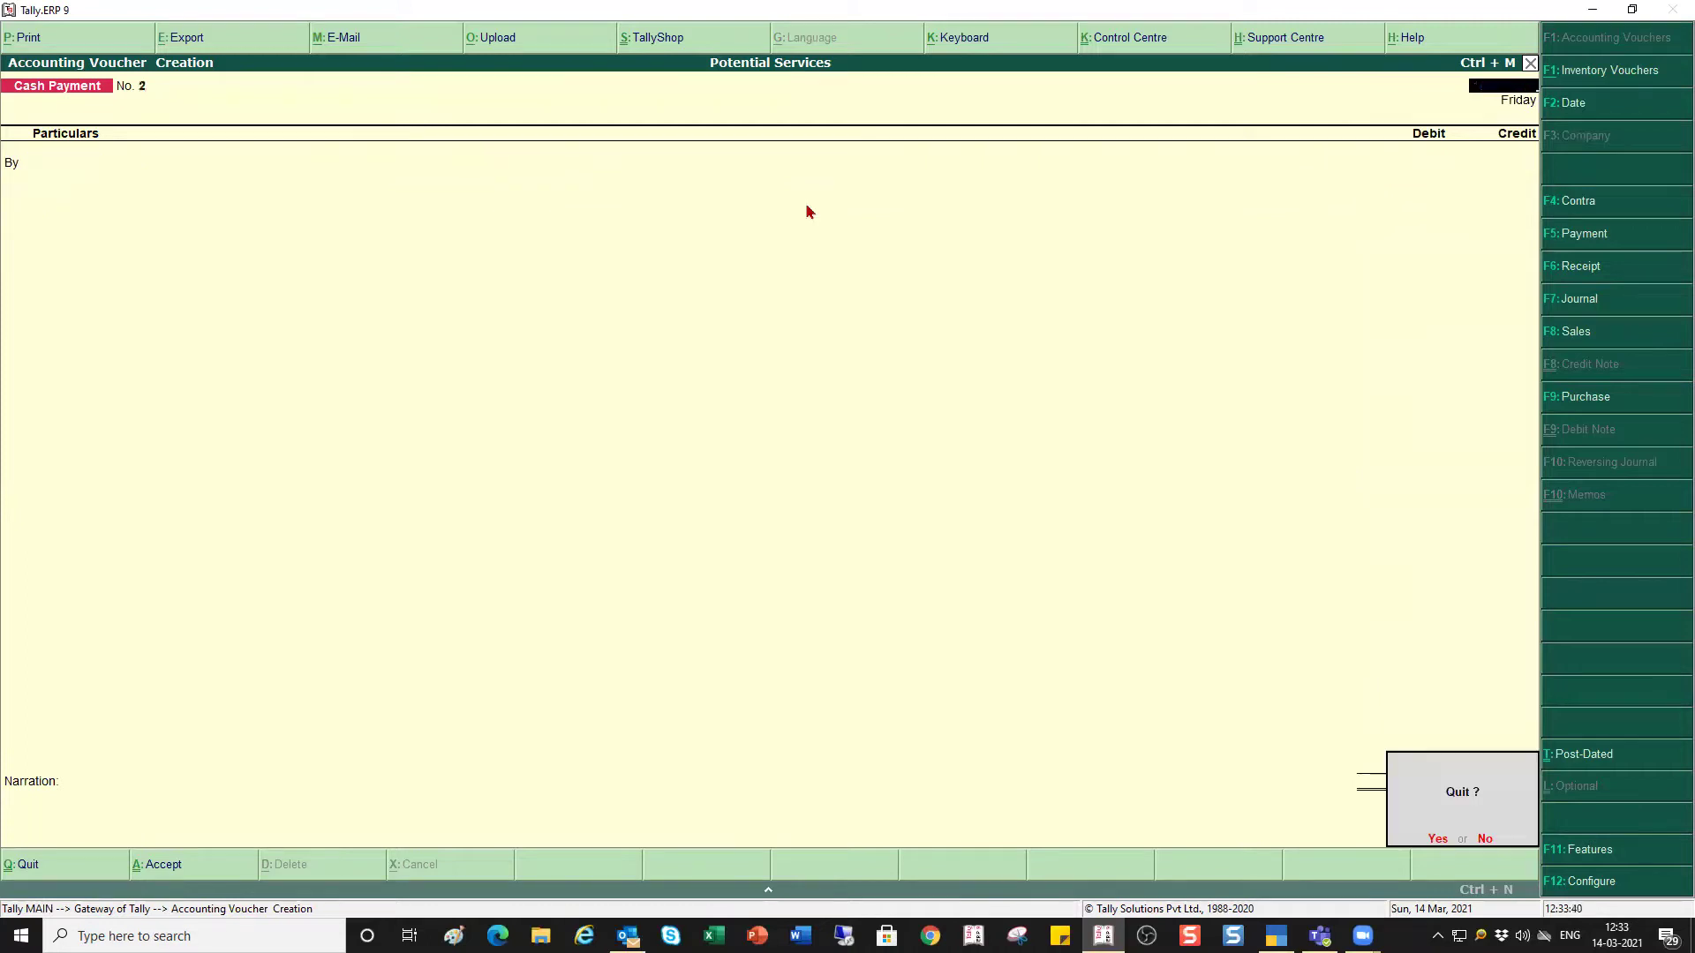
key("Return")
key("Return")
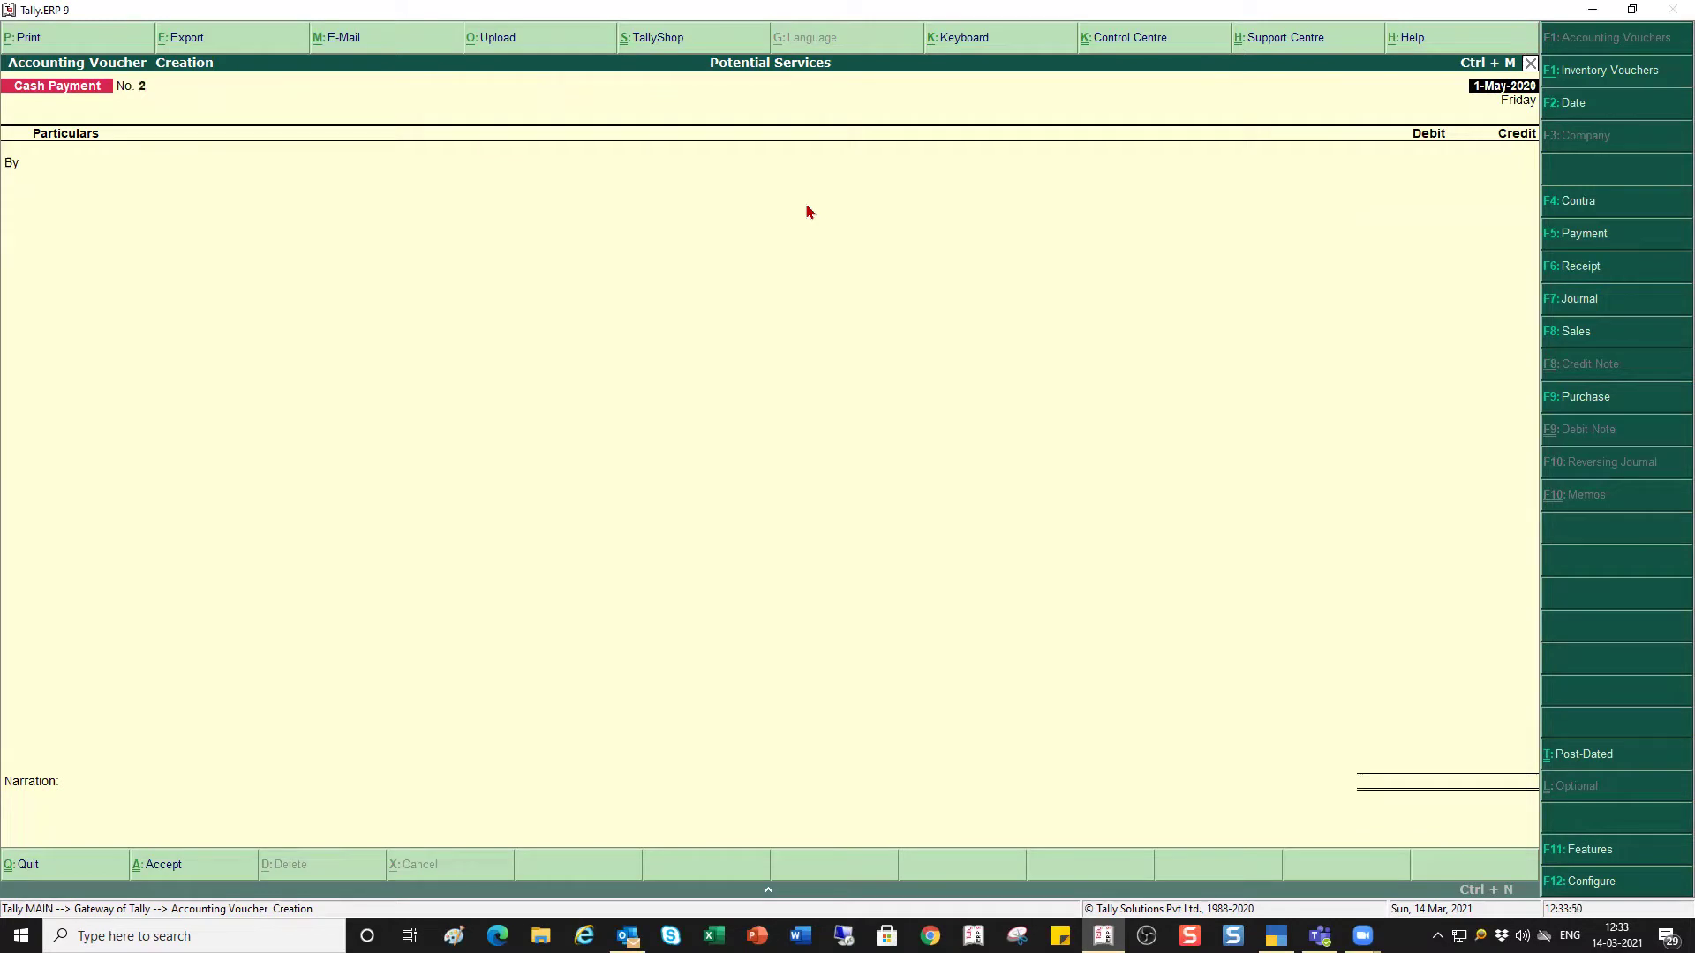
key("F8")
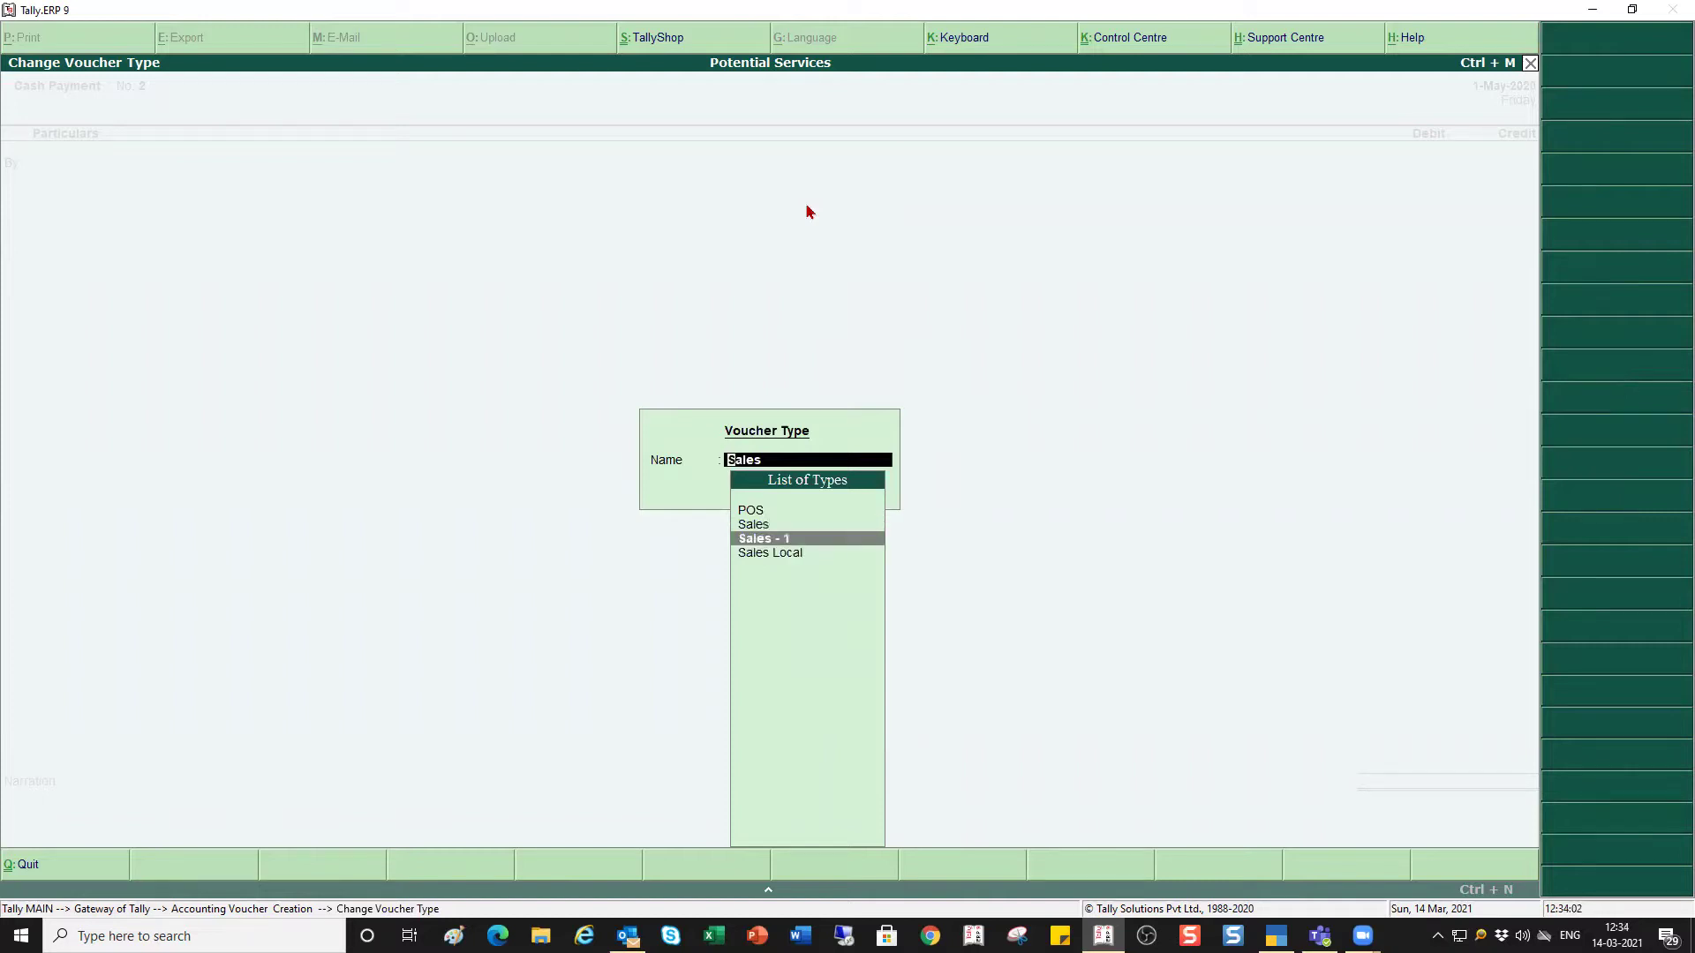
key("Return")
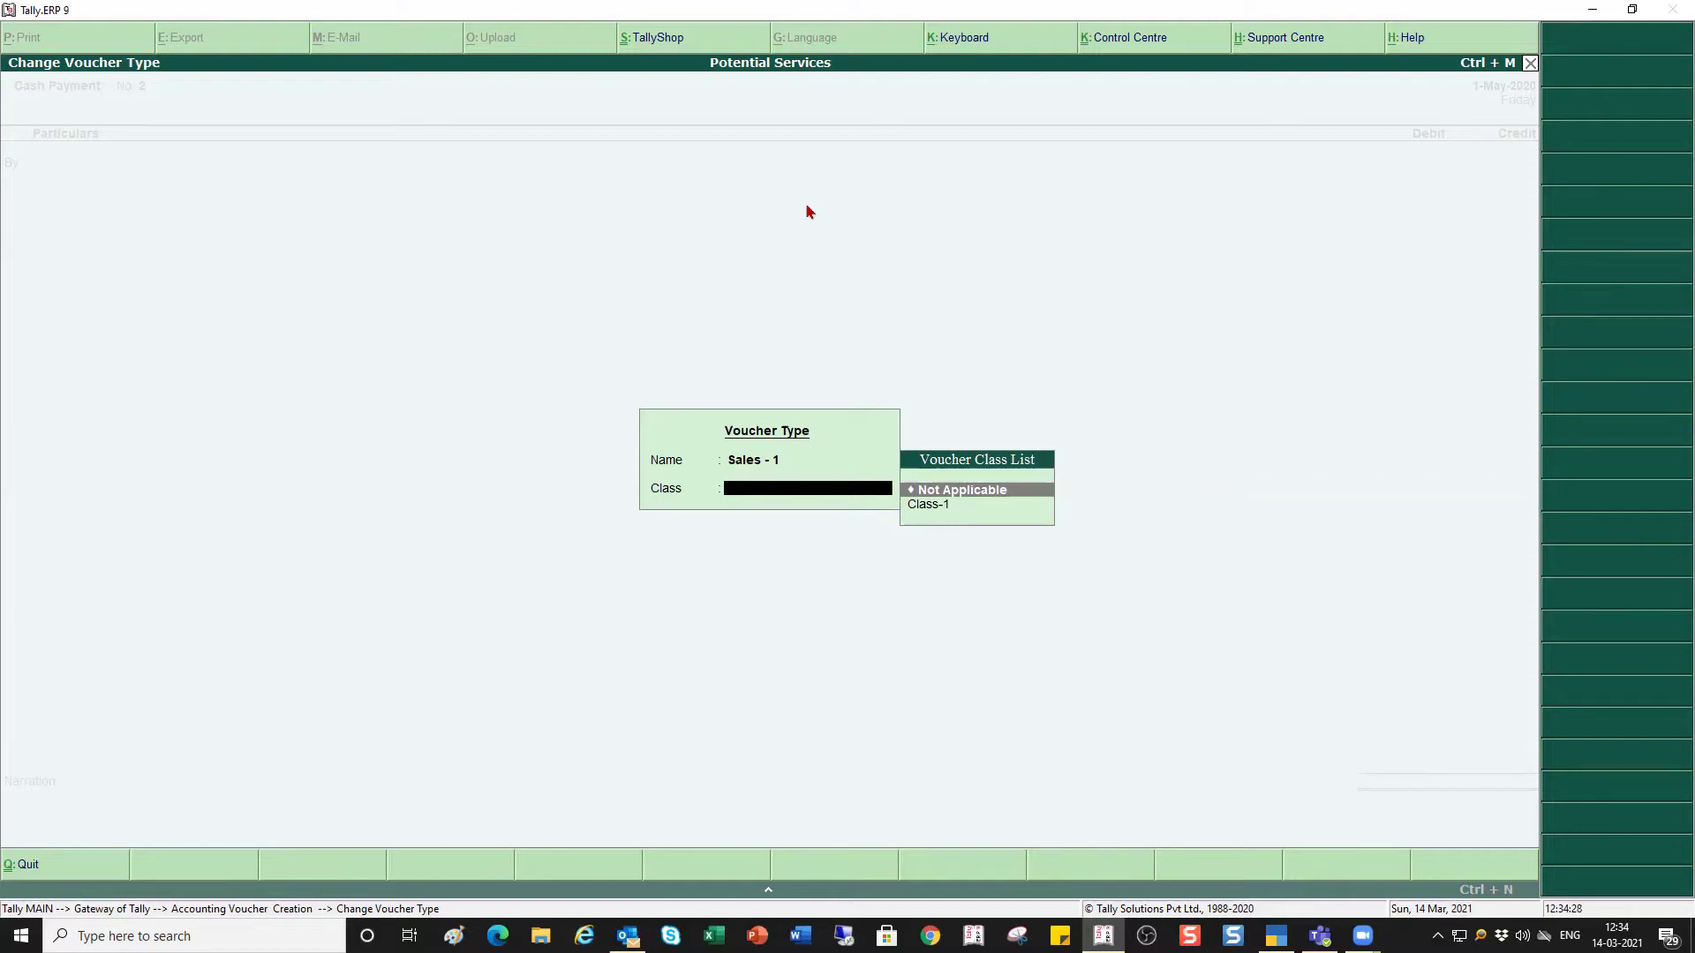
key("Down")
key("Return")
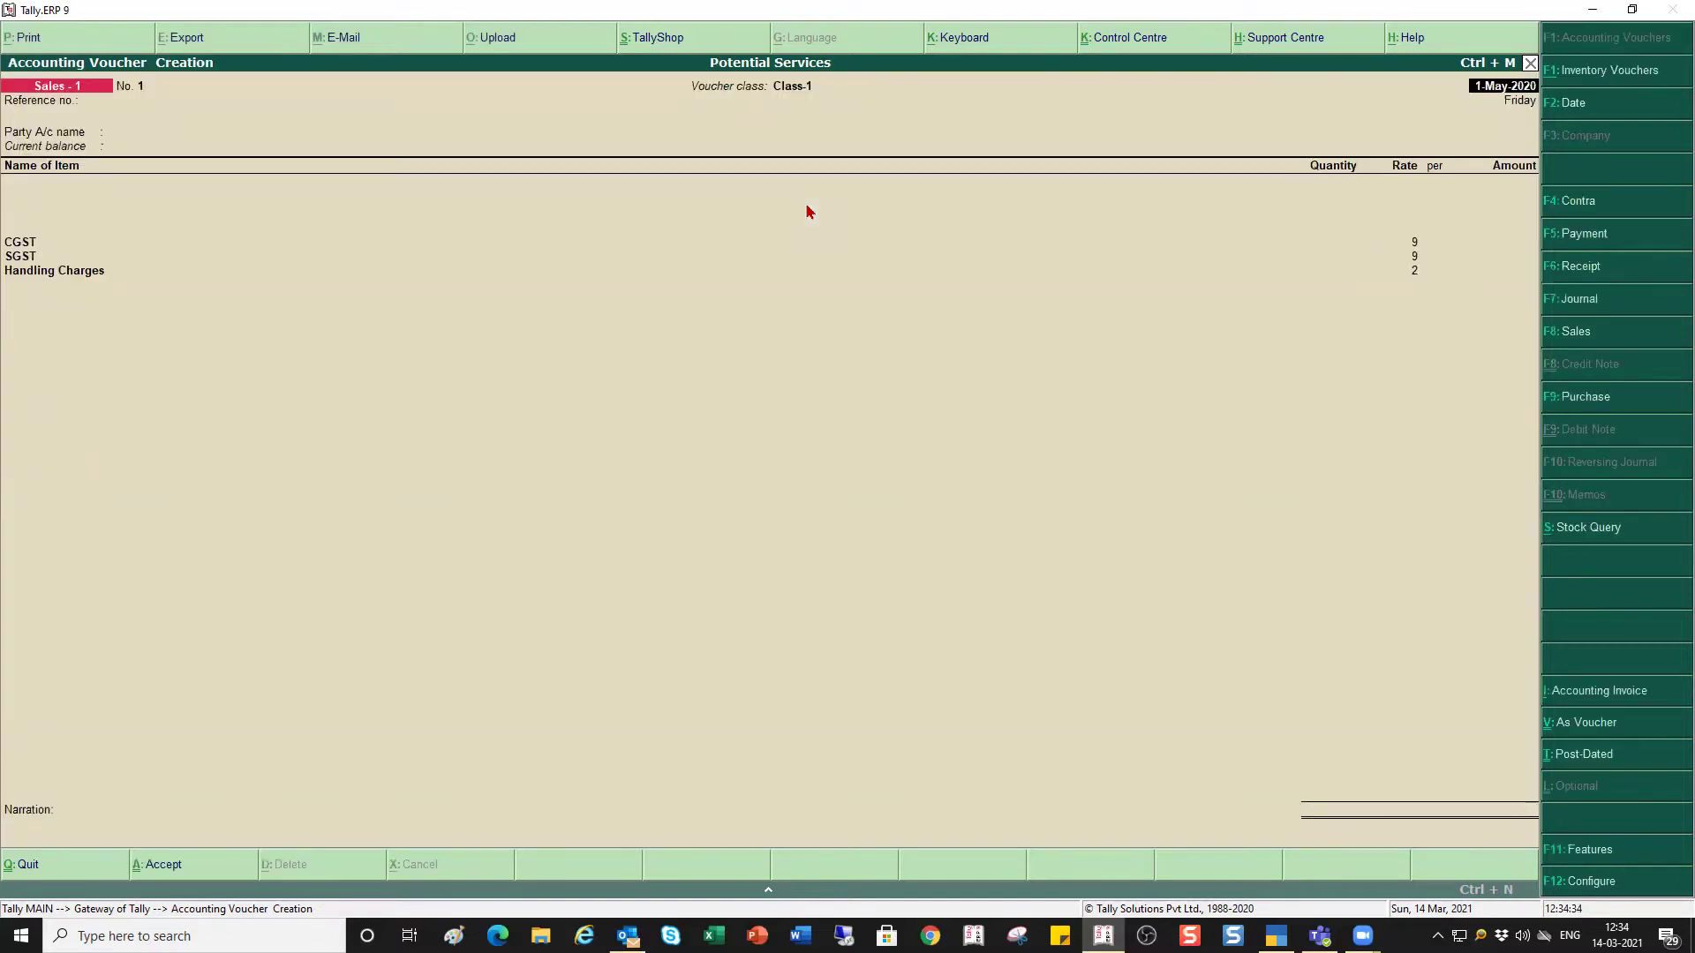
Leave the reference number blank and choose Aditya Birla Fashion & Retail Ltd as the party account
key("Return")
key("Return")
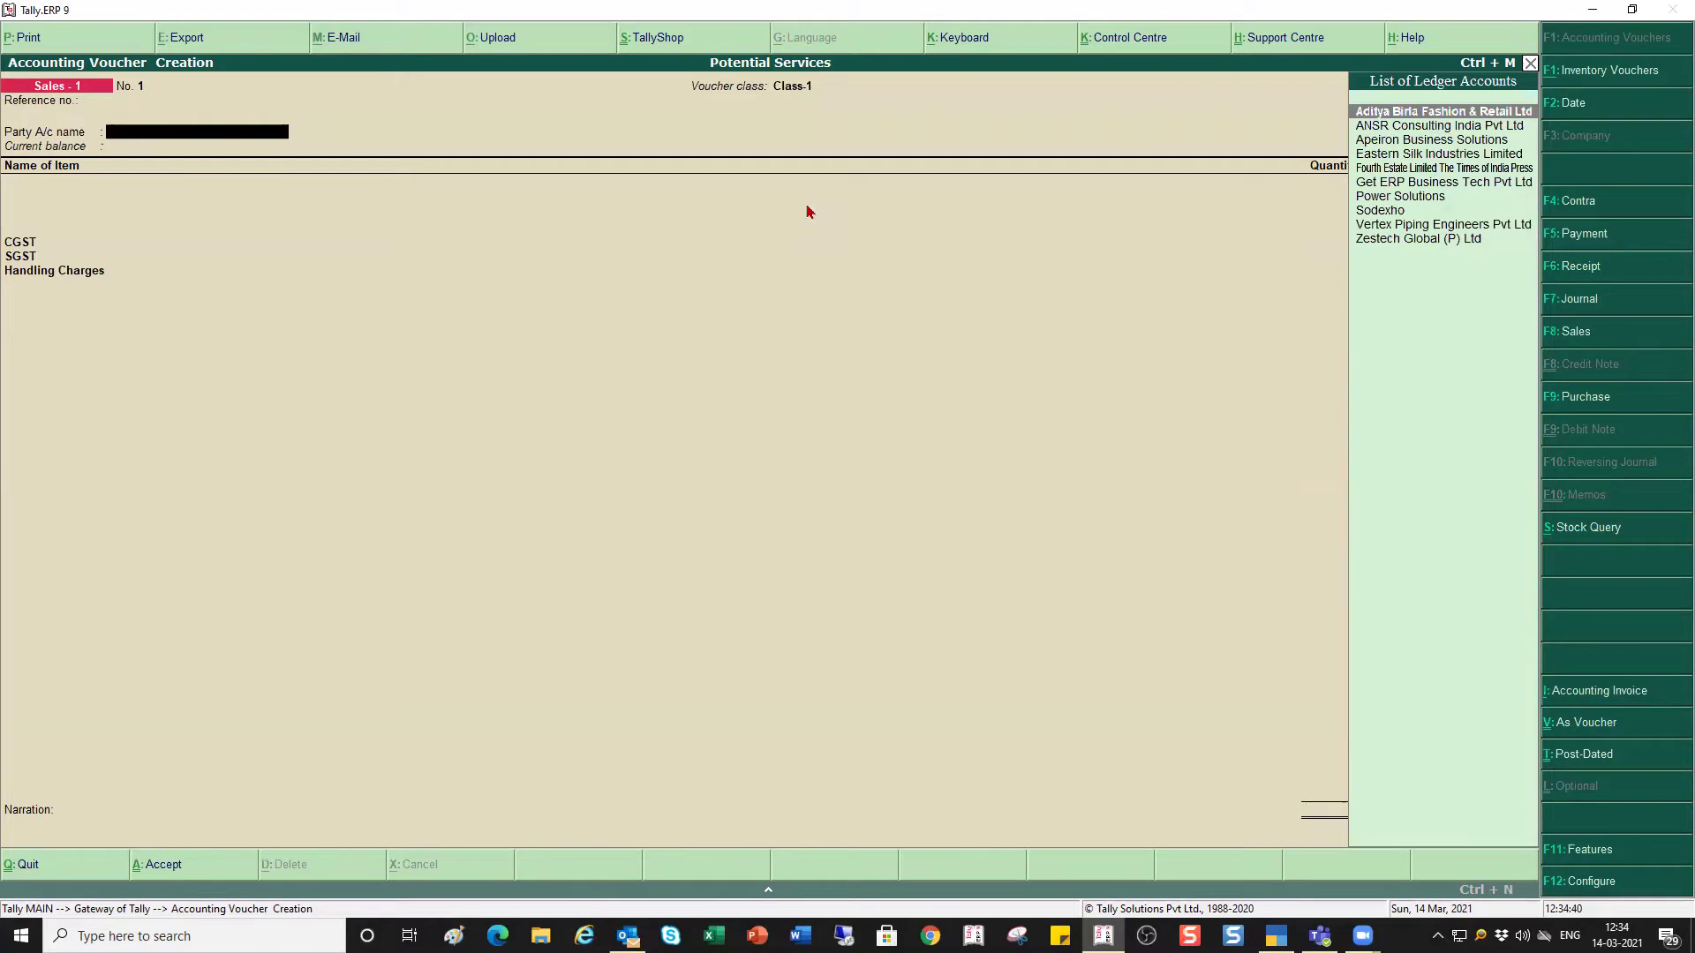
key("Return")
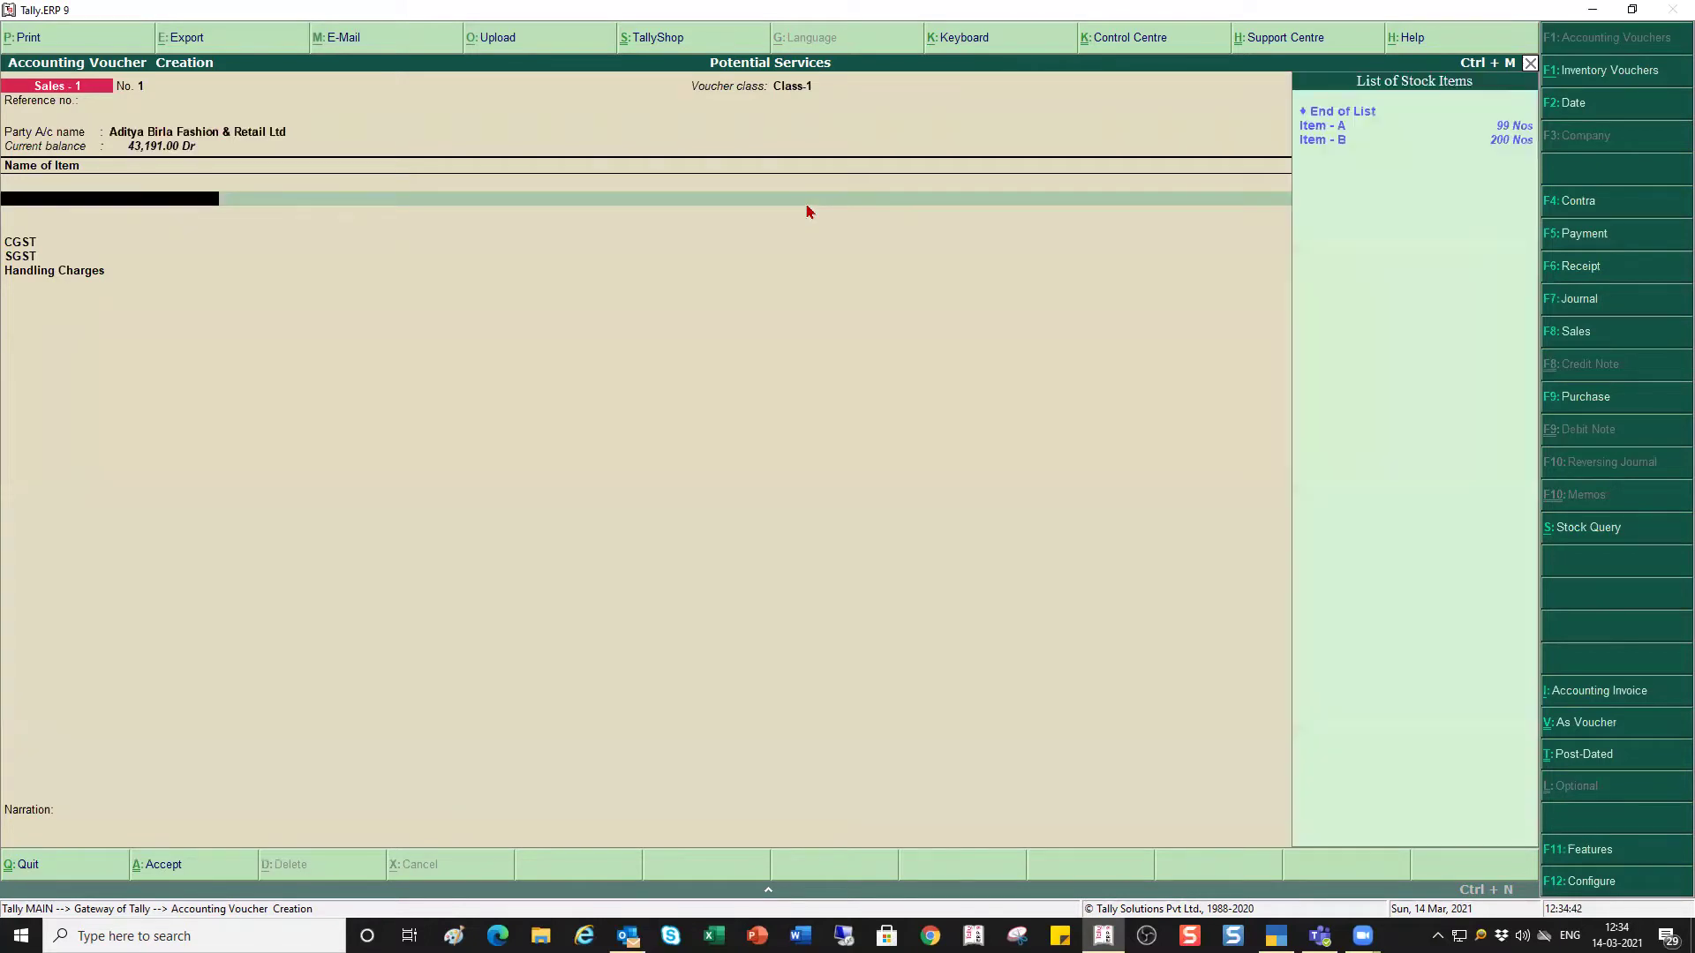
Add Item - B without a description, with quantity 1 Nos and rate 1,000
key("Down")
key("Down")
key("Return")
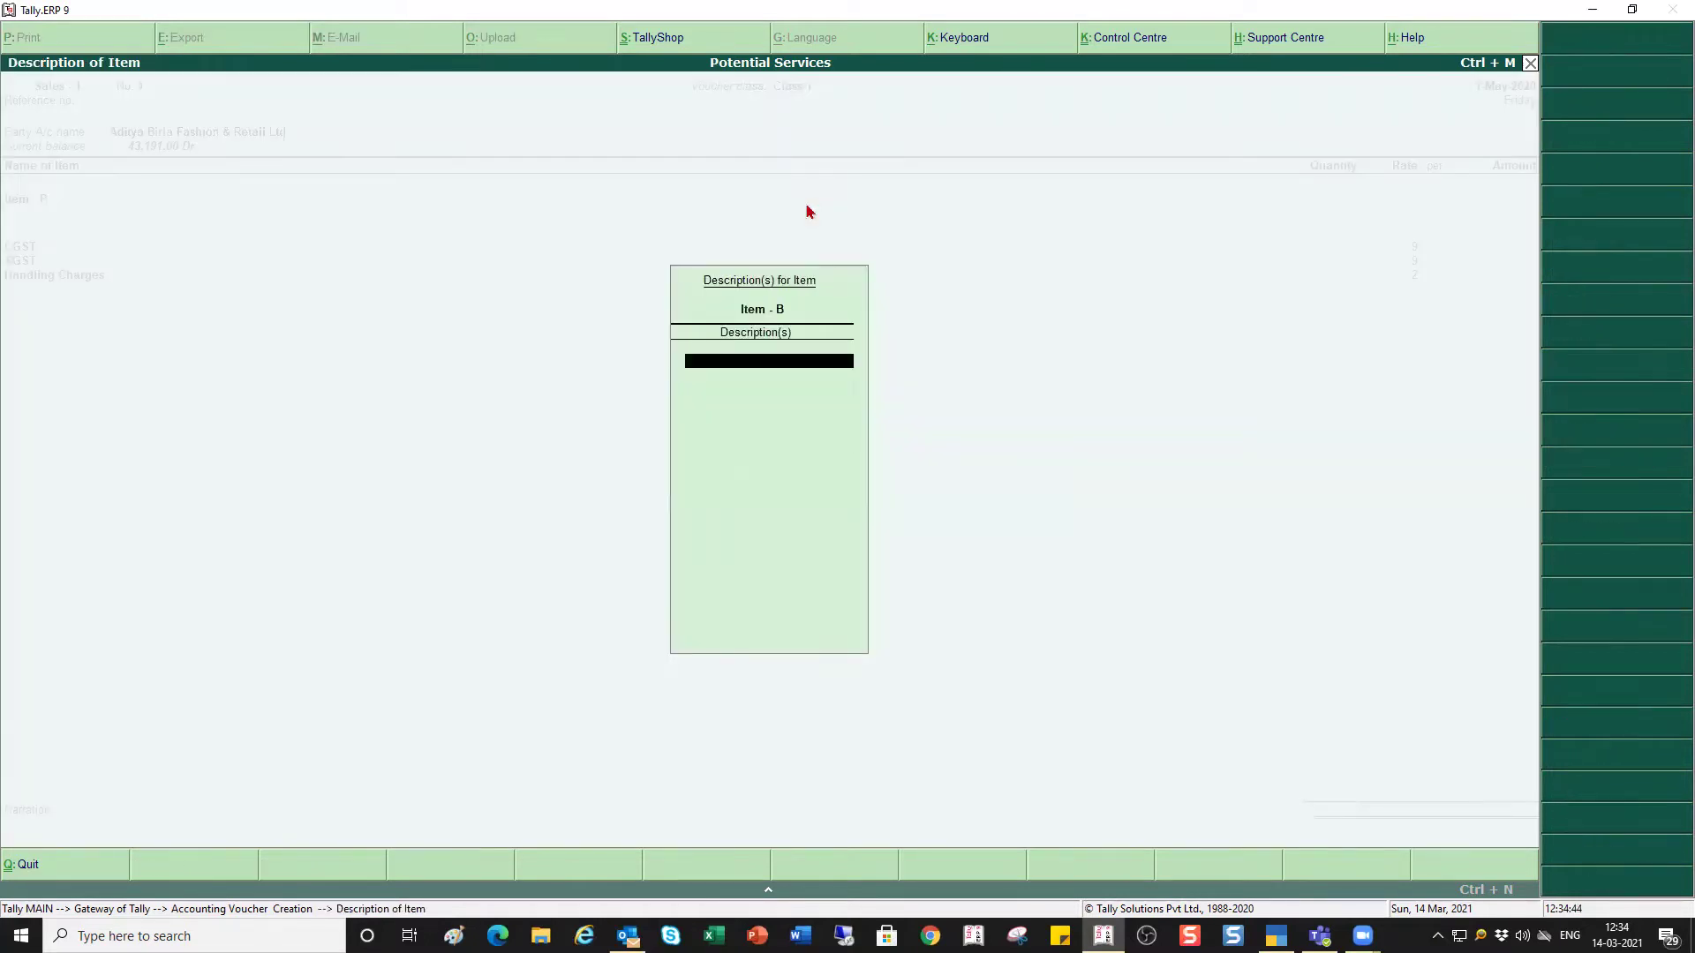
key("Return")
type("1")
key("Return")
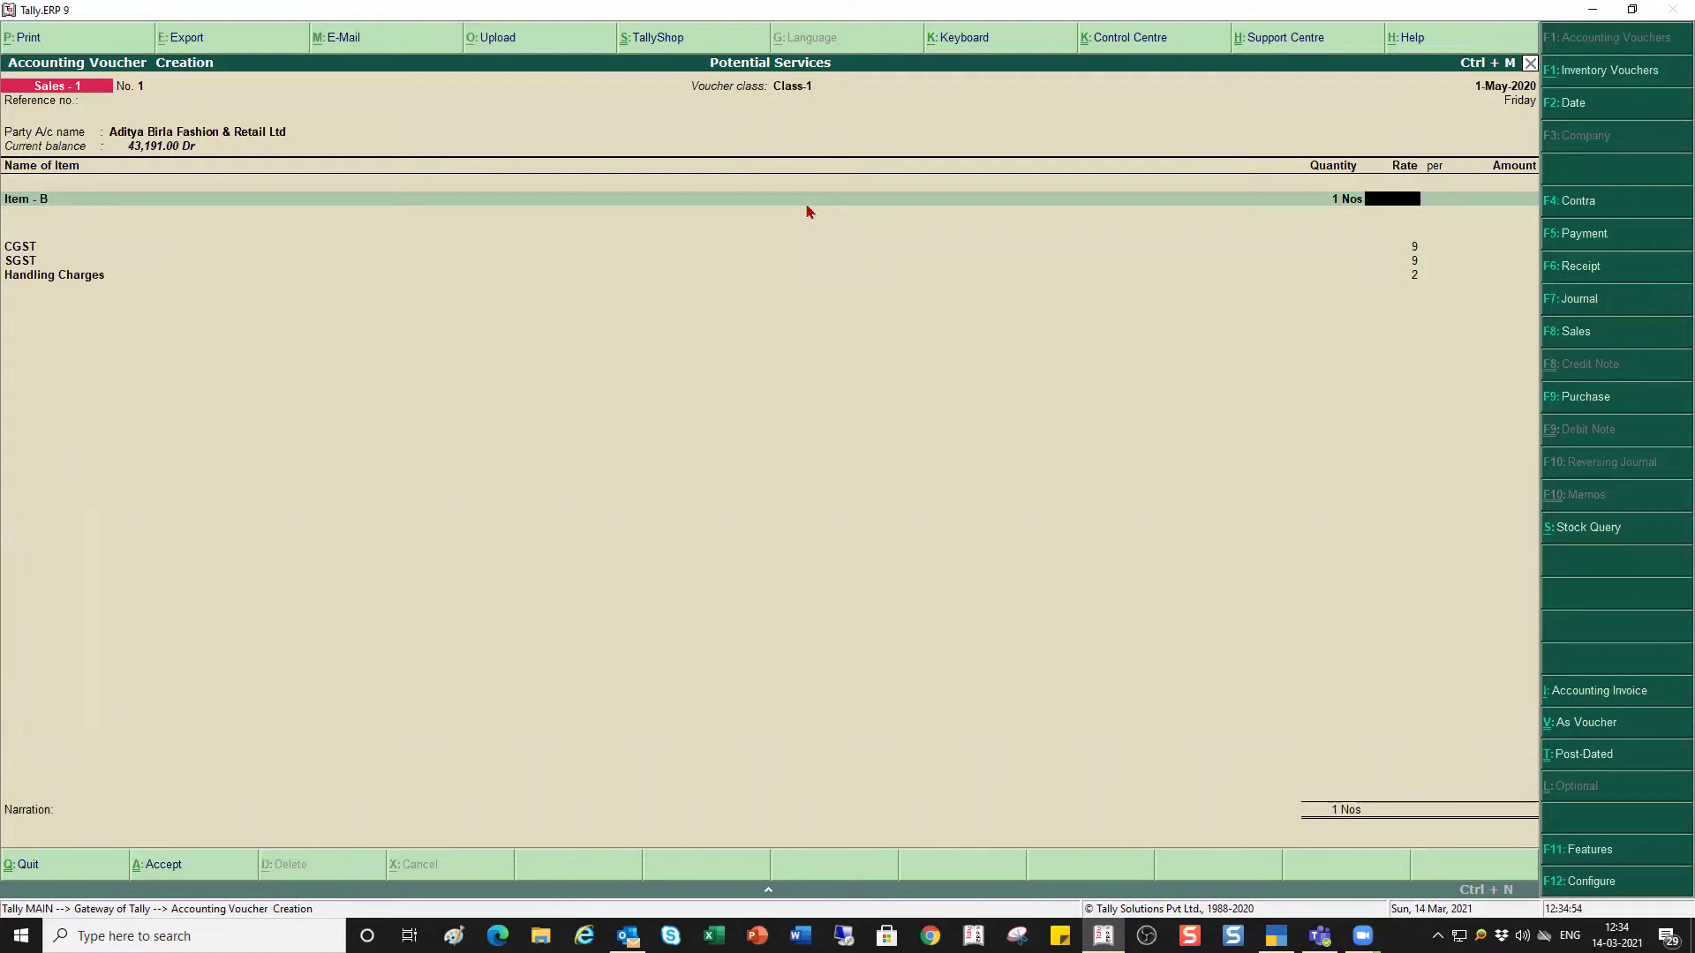
type("1000")
key("Return")
key("Return")
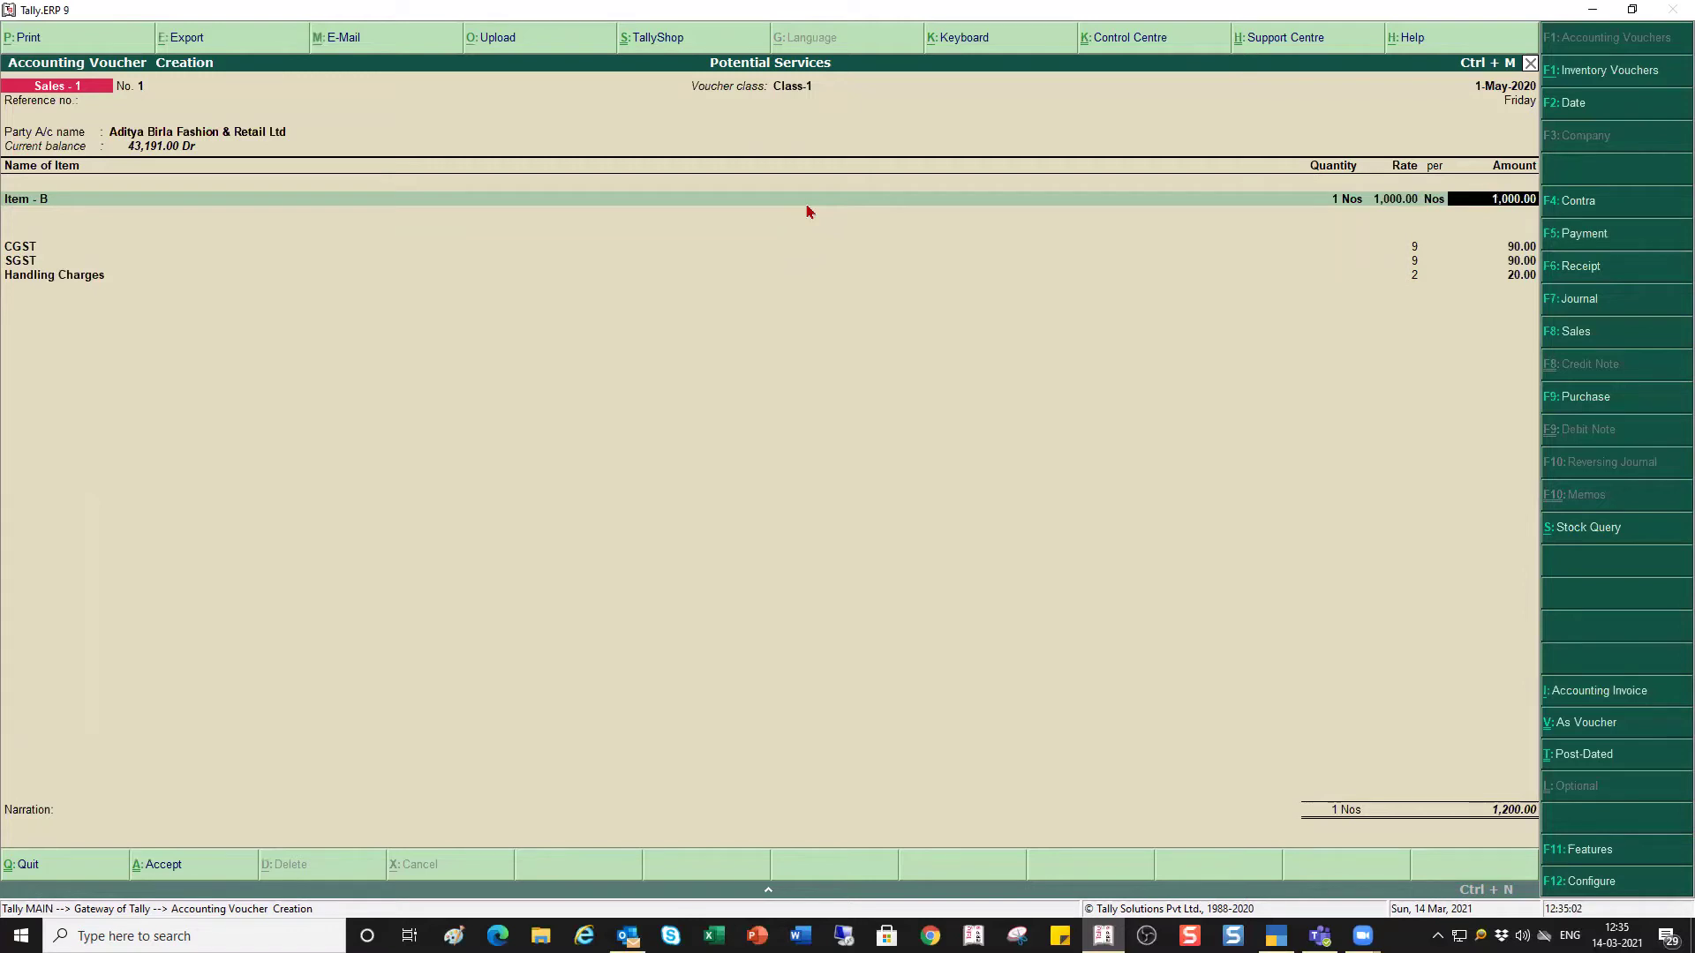
Finish the item list and save the Sales - 1 voucher without a narration
key("Return")
key("Return")
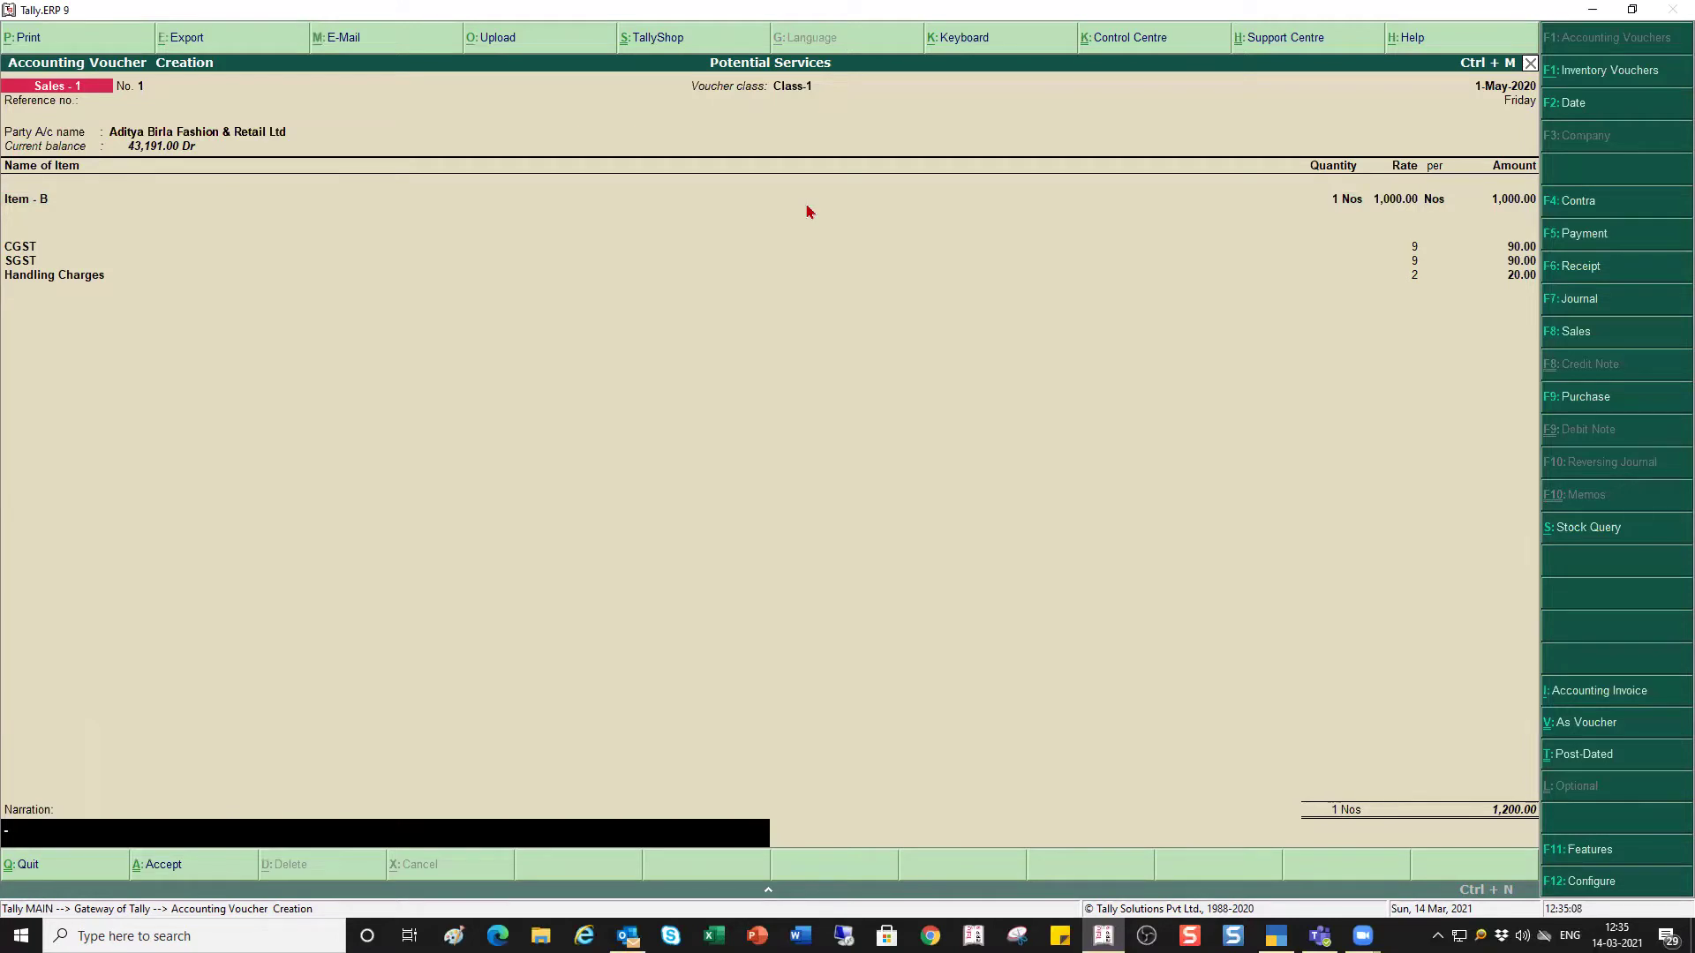
key("Return")
key("Return")
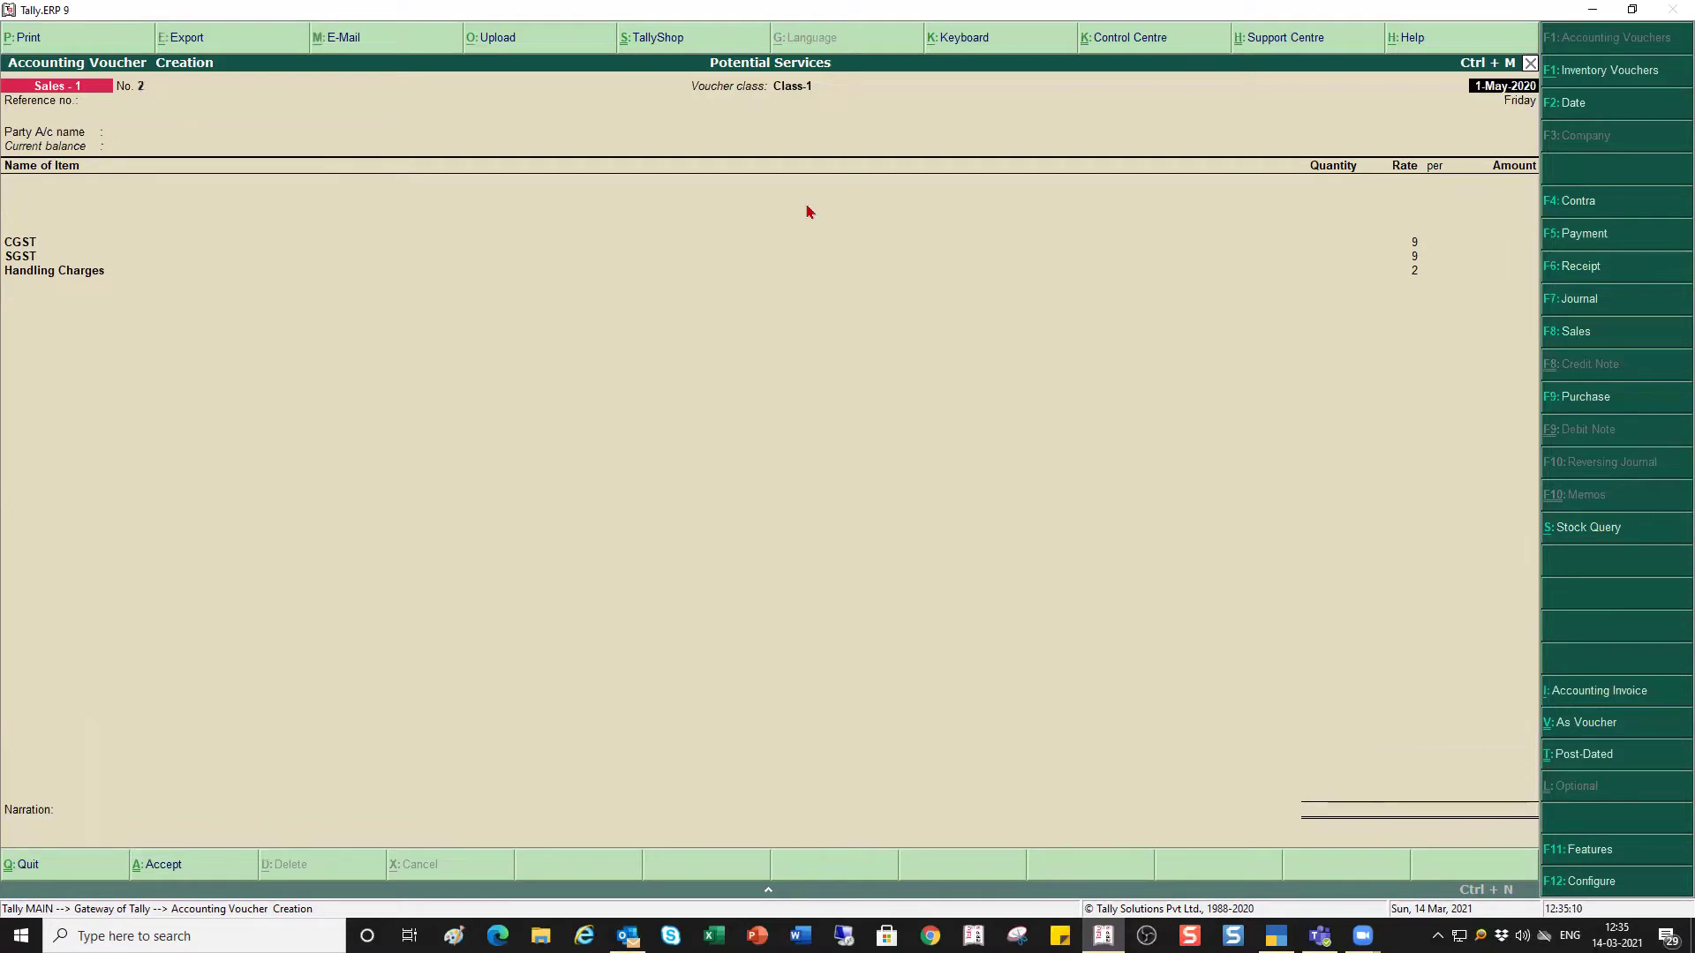